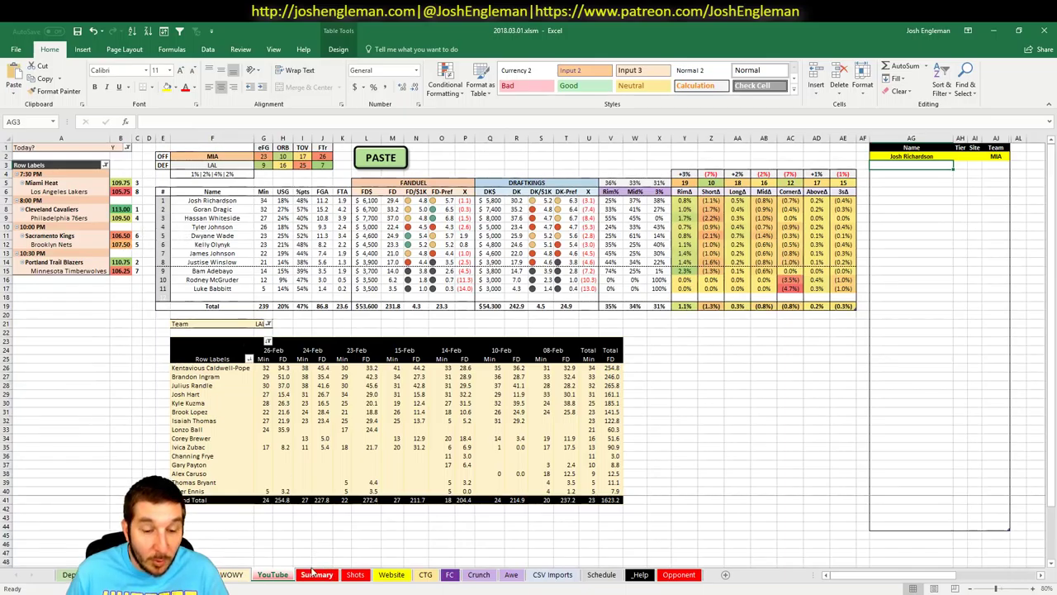
{"action": "left_click", "coordinate": [353, 577]}
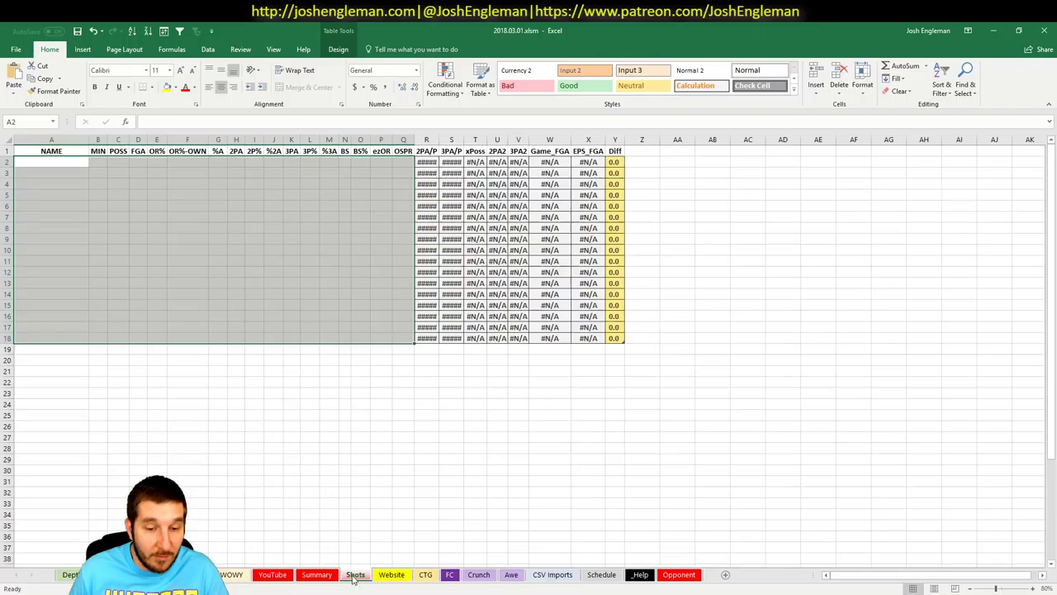
{"action": "left_click", "coordinate": [273, 574]}
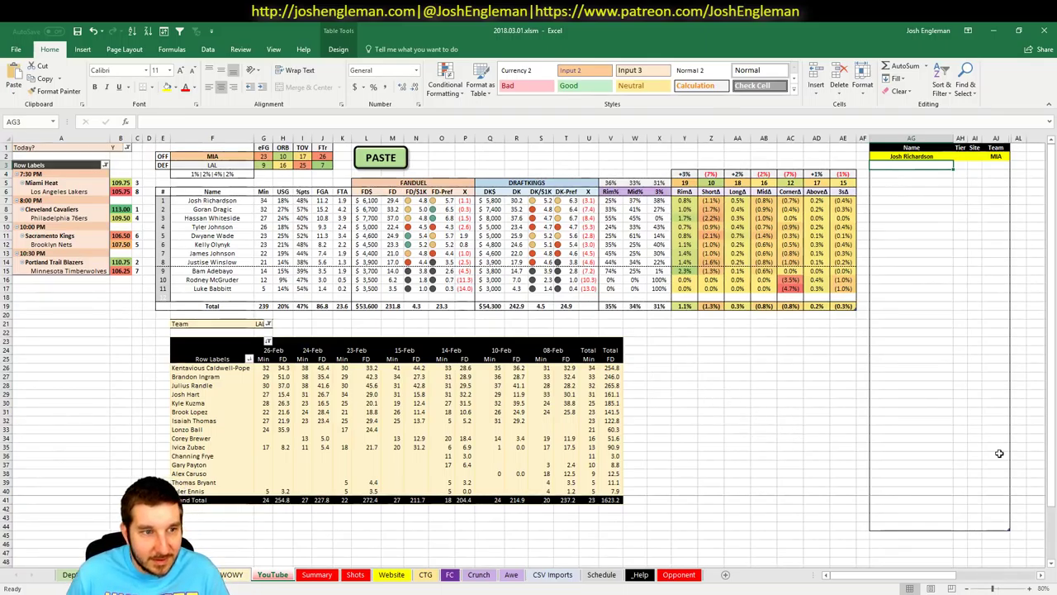
{"action": "left_click", "coordinate": [151, 323]}
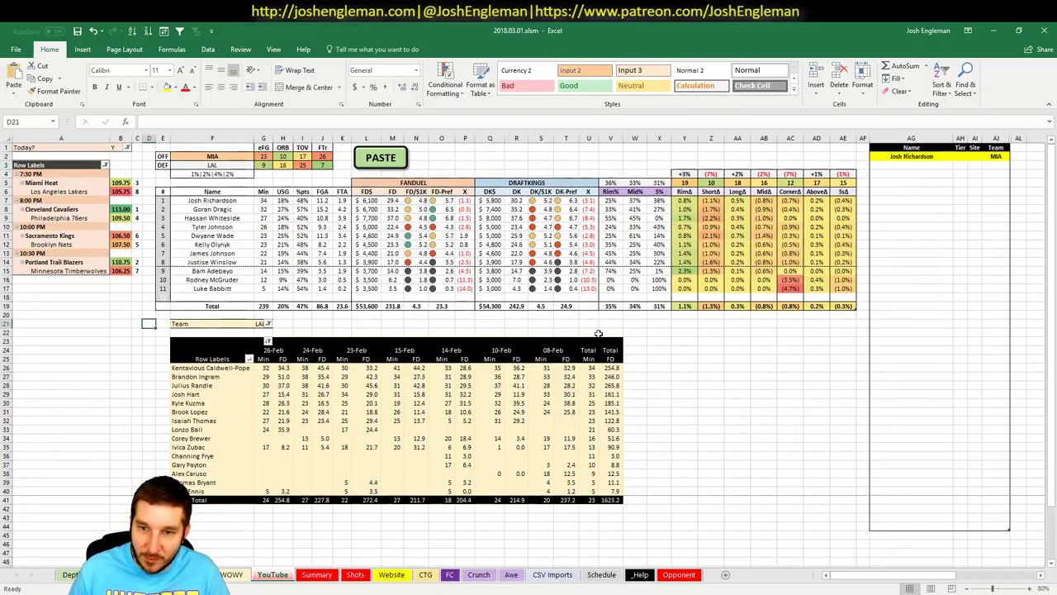
{"action": "left_click", "coordinate": [609, 323]}
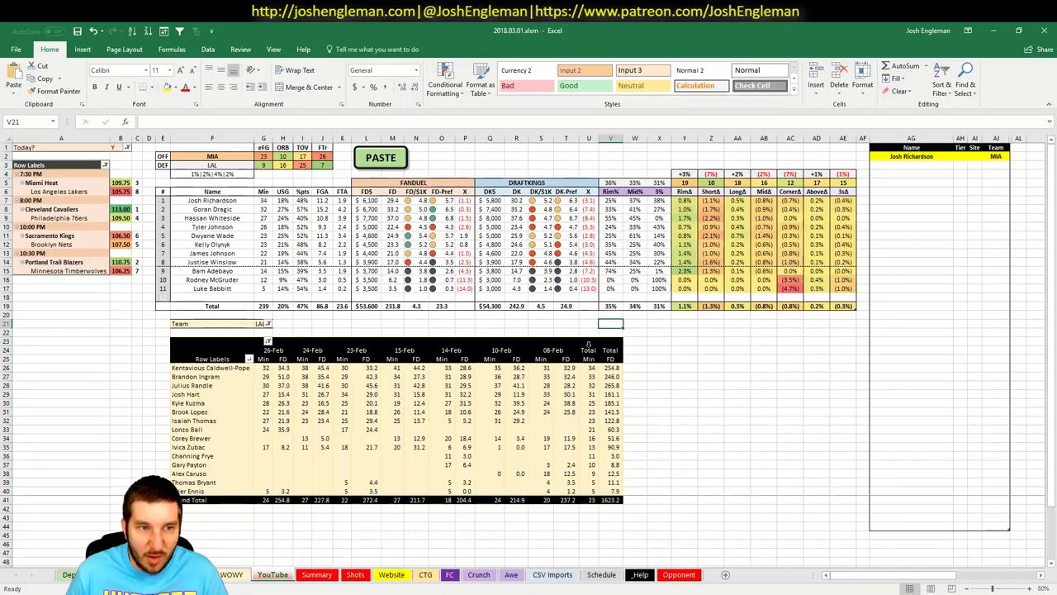
{"action": "left_click", "coordinate": [962, 157]}
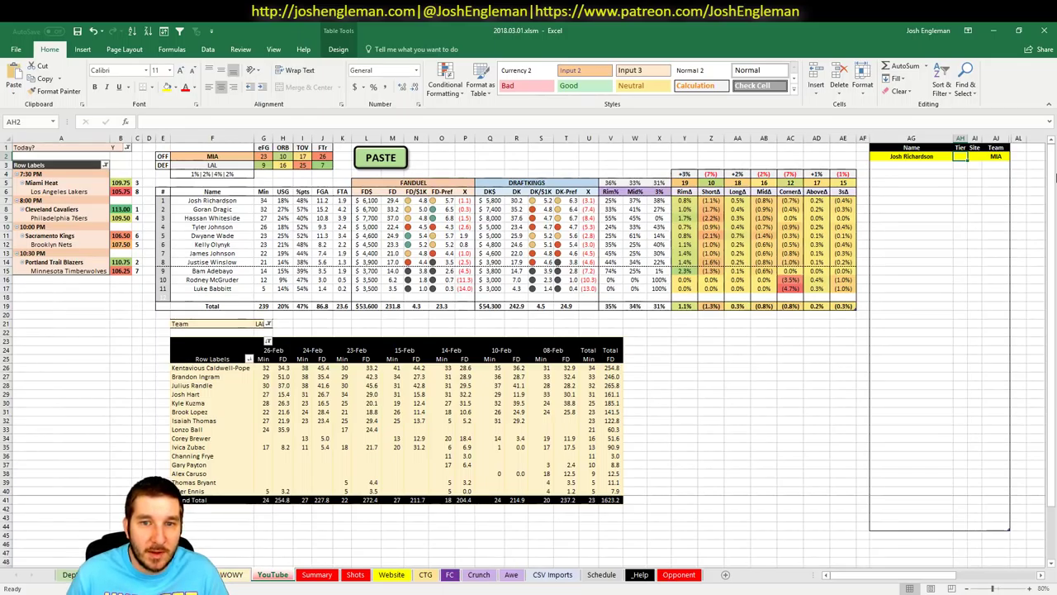
{"action": "left_click", "coordinate": [747, 361]}
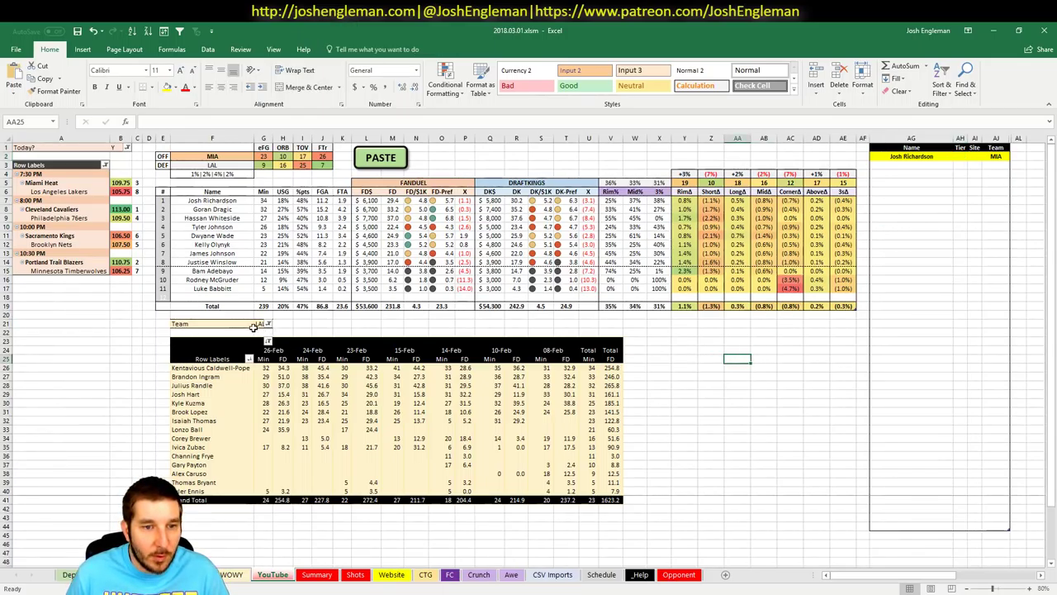
Step: Refresh the recent-games pivot table and set its Team filter to MIA
{"action": "right_click", "coordinate": [281, 404]}
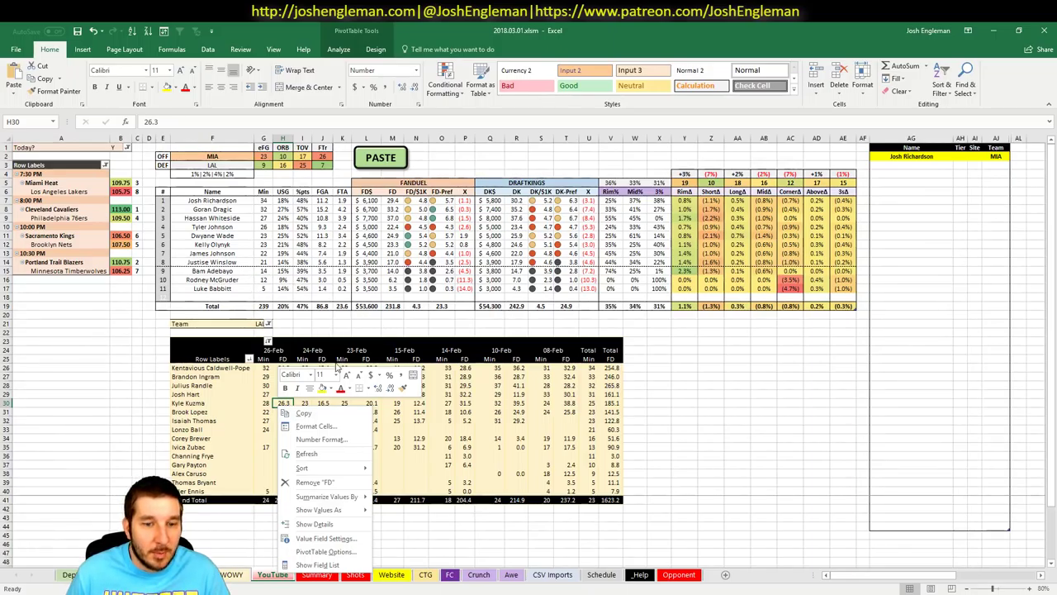
{"action": "left_click", "coordinate": [323, 453]}
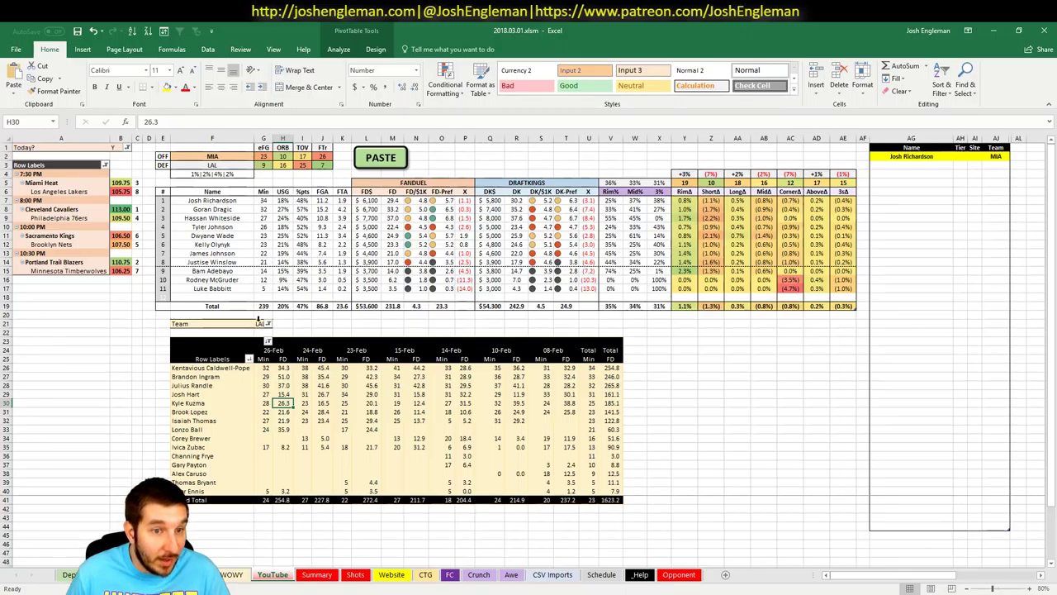
{"action": "left_click", "coordinate": [261, 323]}
{"action": "type", "text": "MIA"}
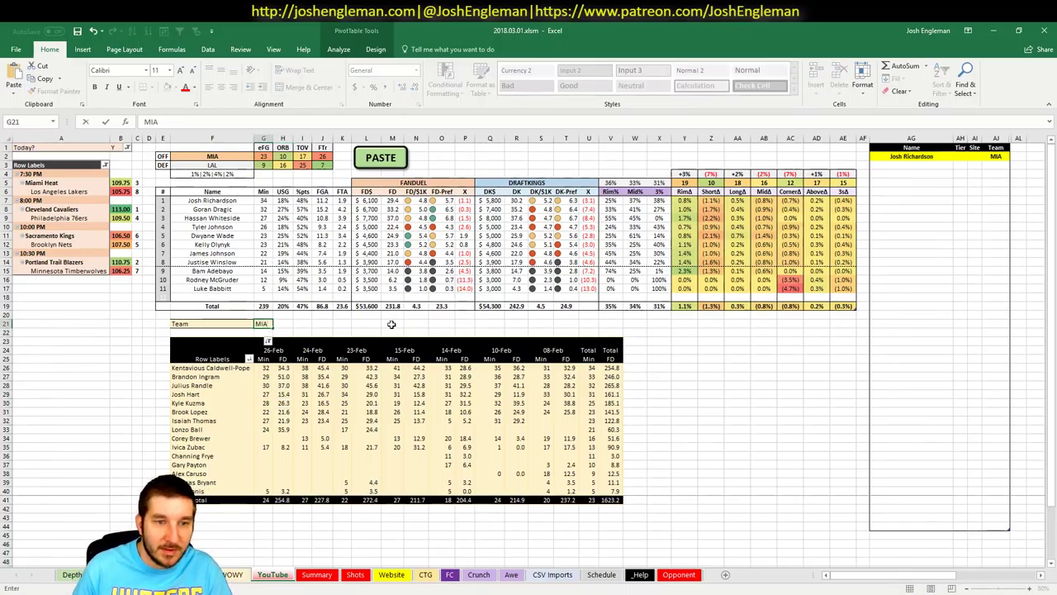
{"action": "key", "text": "Return"}
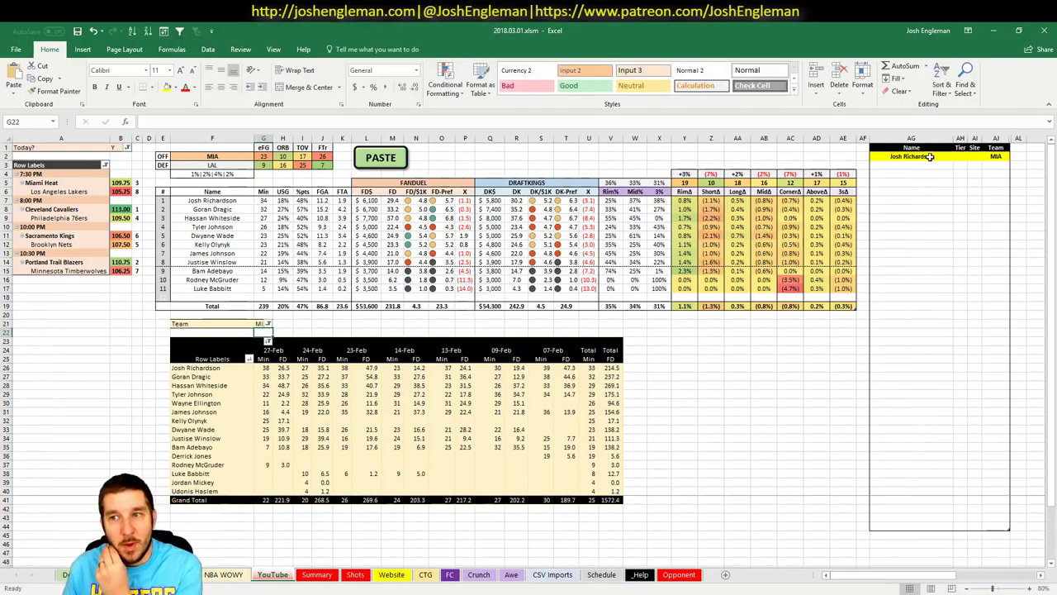
Step: Assign Tier 2 to Josh Richardson in the player tier table
{"action": "left_click", "coordinate": [960, 156]}
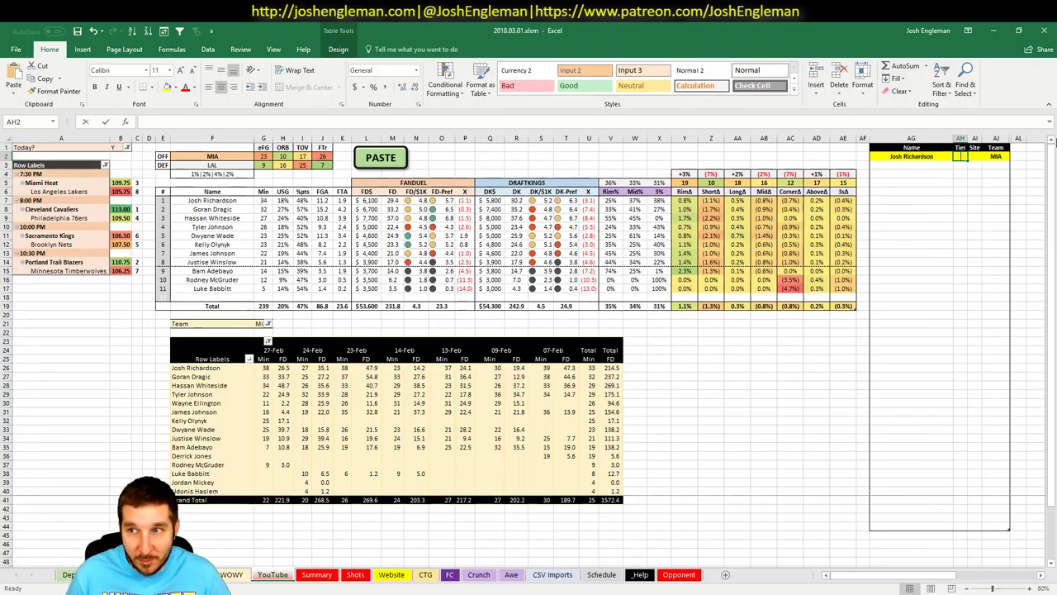
{"action": "type", "text": "2"}
{"action": "key", "text": "Return"}
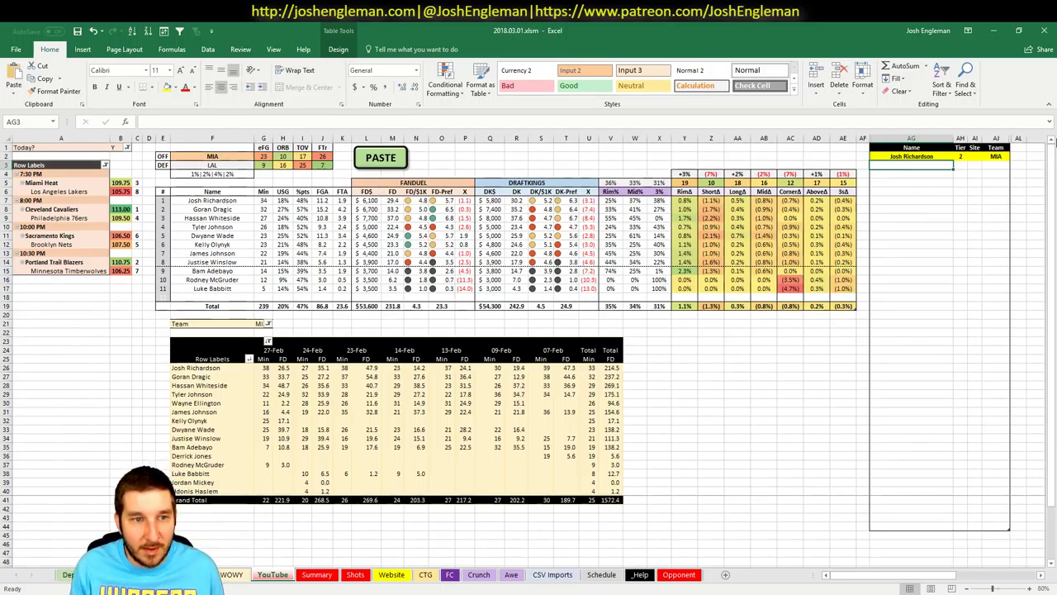
Step: Add Goran Dragic to the tier table in row 3 with Tier 2 and Site FD
{"action": "type", "text": "Goran"}
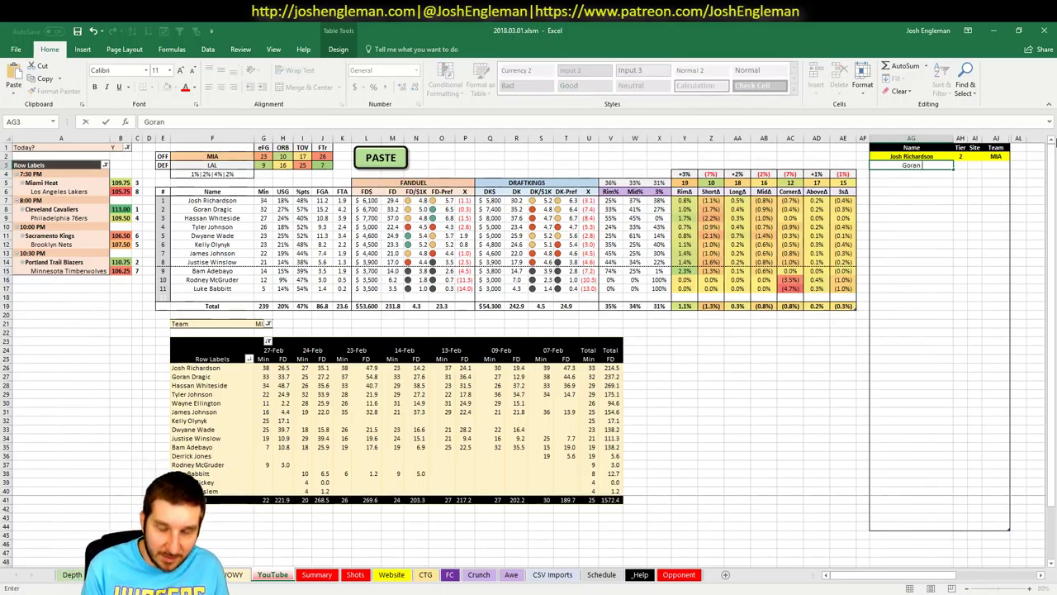
{"action": "type", "text": " Gr"}
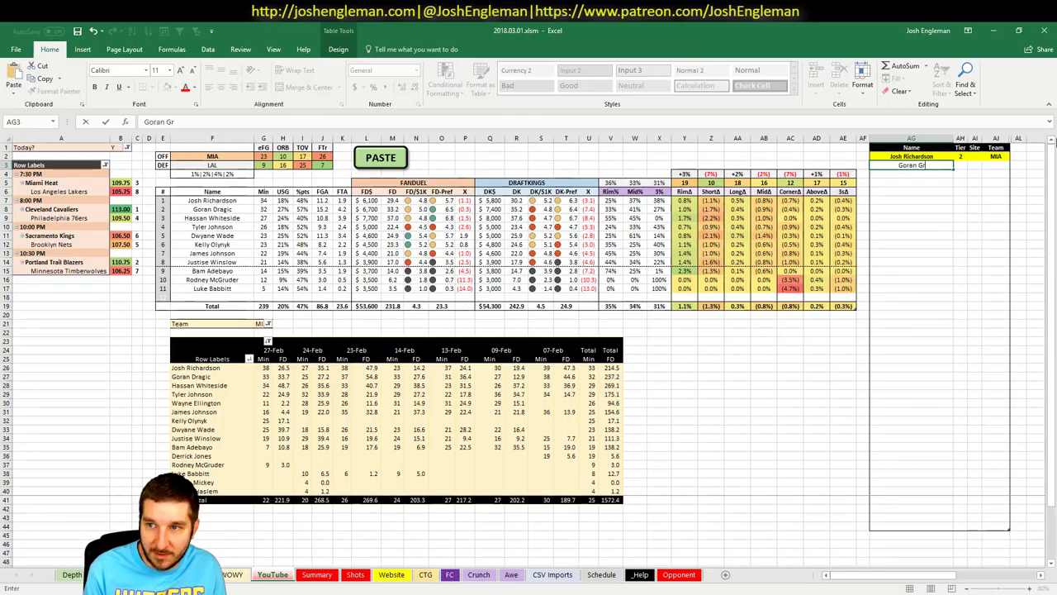
{"action": "key", "text": "BackSpace"}
{"action": "key", "text": "BackSpace"}
{"action": "type", "text": "Dragic"}
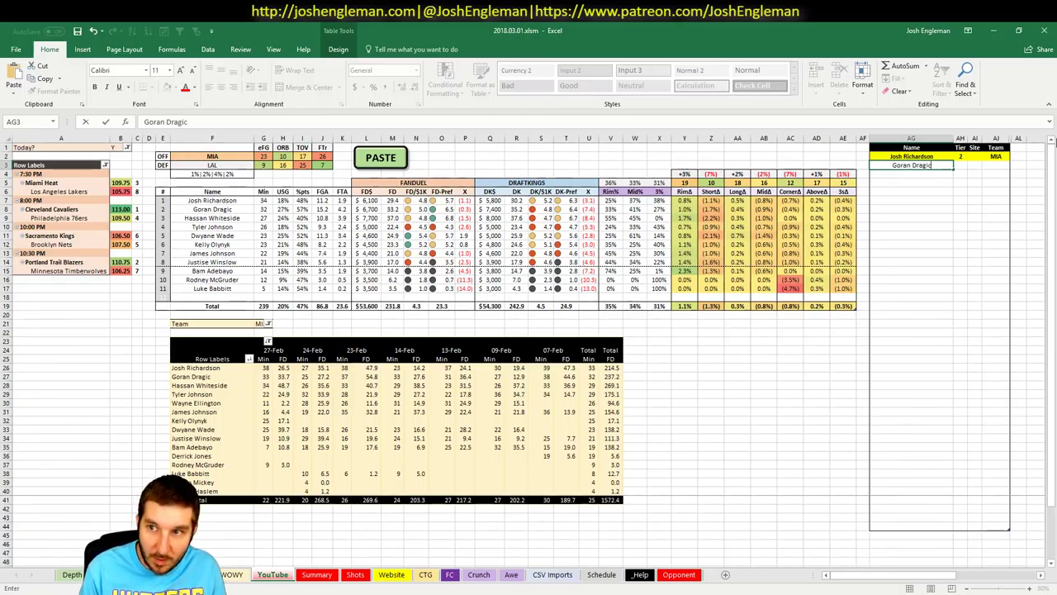
{"action": "key", "text": "Tab"}
{"action": "type", "text": "2"}
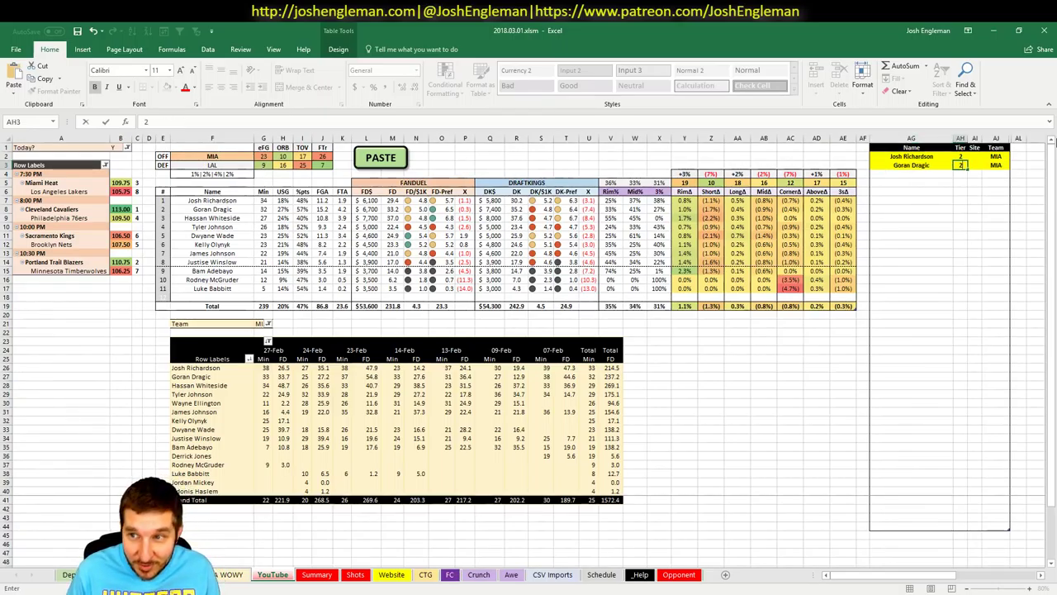
{"action": "key", "text": "Tab"}
{"action": "type", "text": "FD"}
{"action": "key", "text": "Return"}
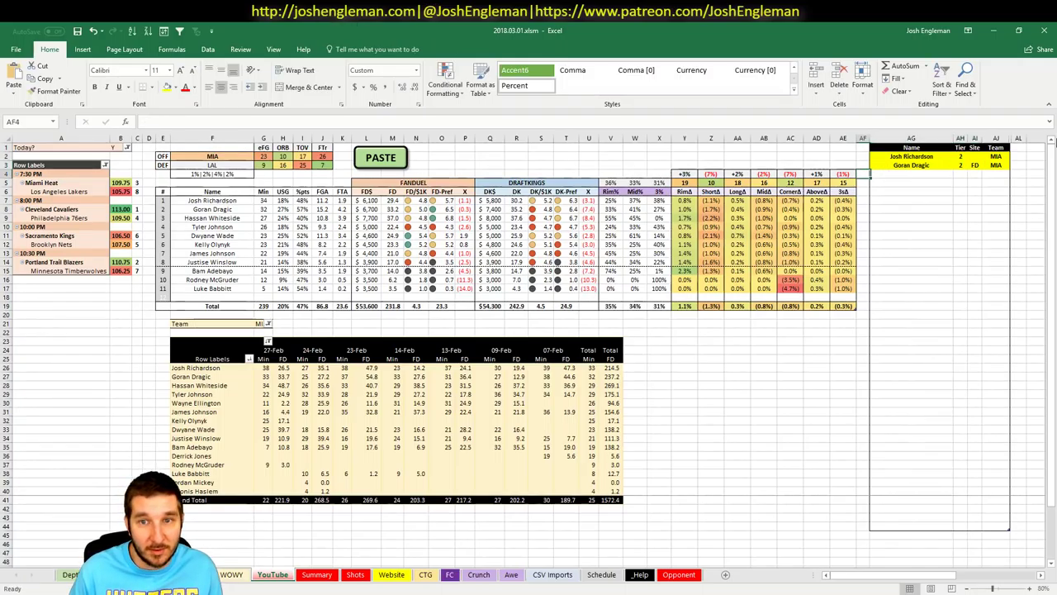
Step: Add a second Goran Dragic entry in row 4 of the tier table with Tier 3 and Site DK
{"action": "key", "text": "Right"}
{"action": "type", "text": "Goran D"}
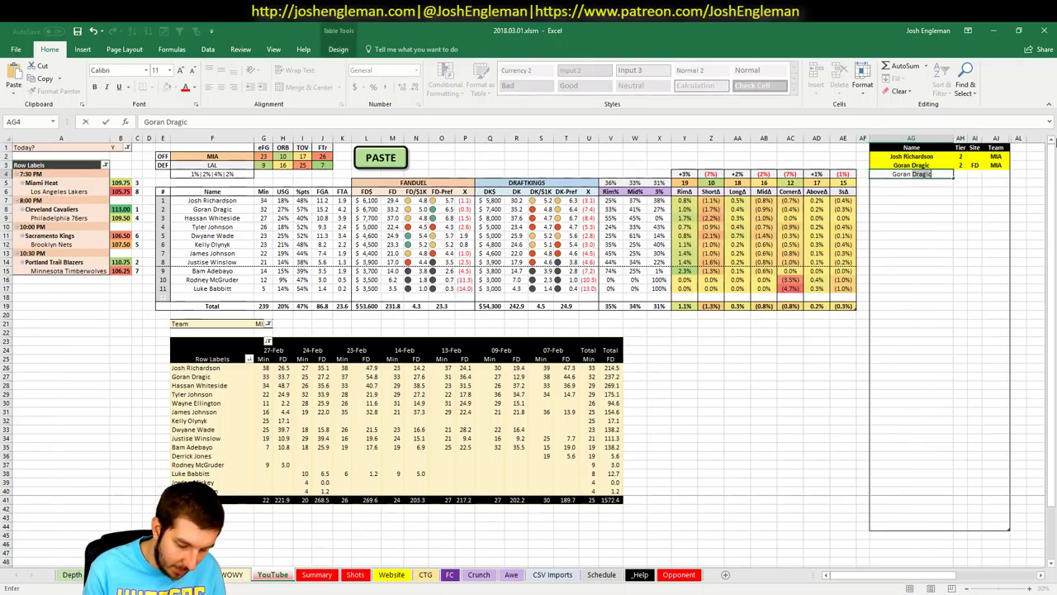
{"action": "type", "text": "rag"}
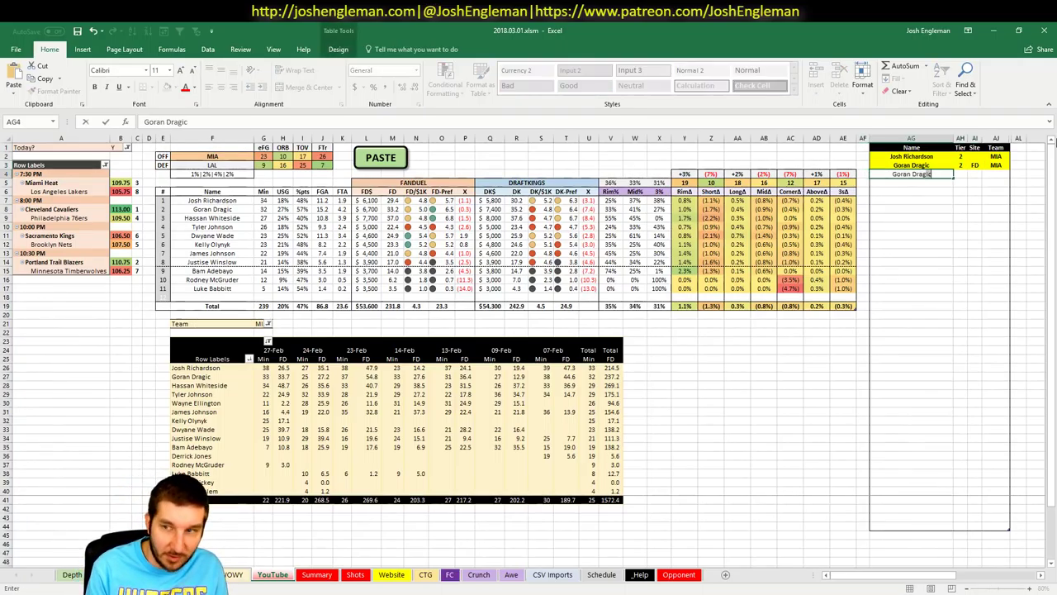
{"action": "key", "text": "Tab"}
{"action": "type", "text": "3"}
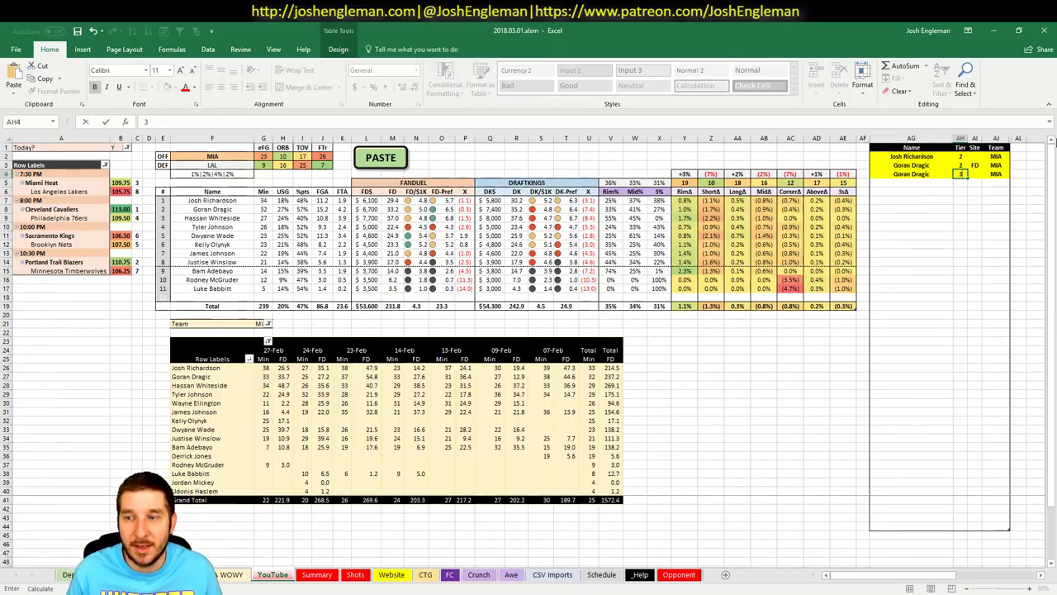
{"action": "key", "text": "Tab"}
{"action": "type", "text": "DK"}
{"action": "key", "text": "Return"}
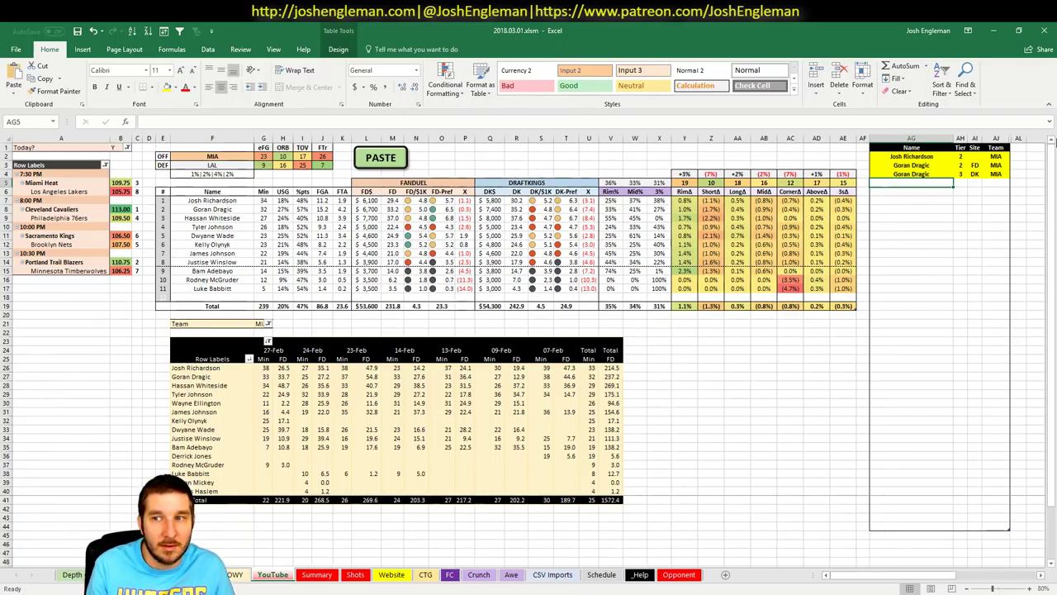
Step: Add Hassan Whiteside to the tier table in row 5 with Tier 3 and Site FD
{"action": "type", "text": "Ha"}
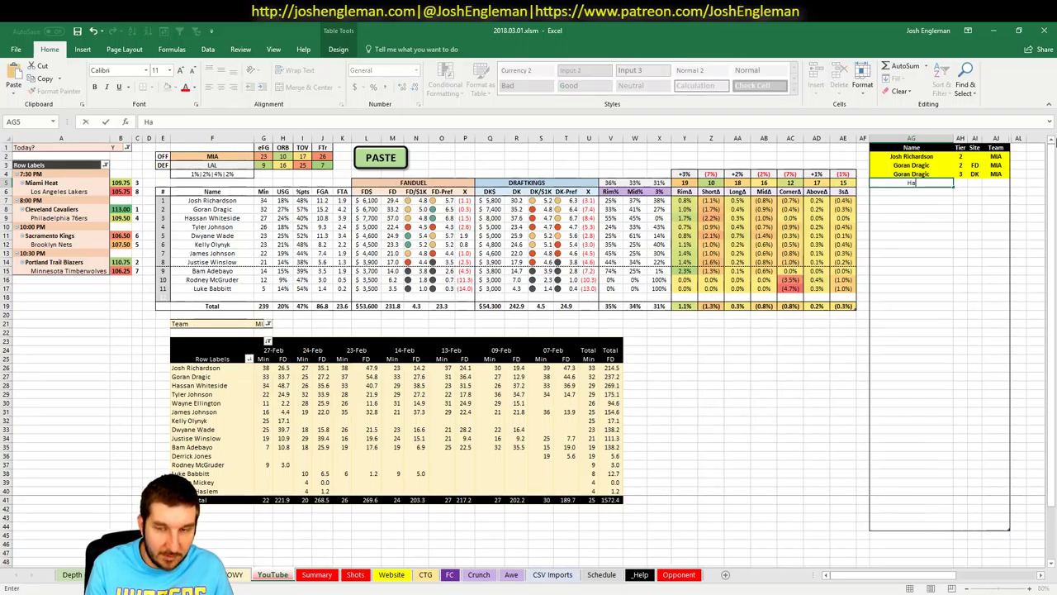
{"action": "type", "text": "ssan Whi"}
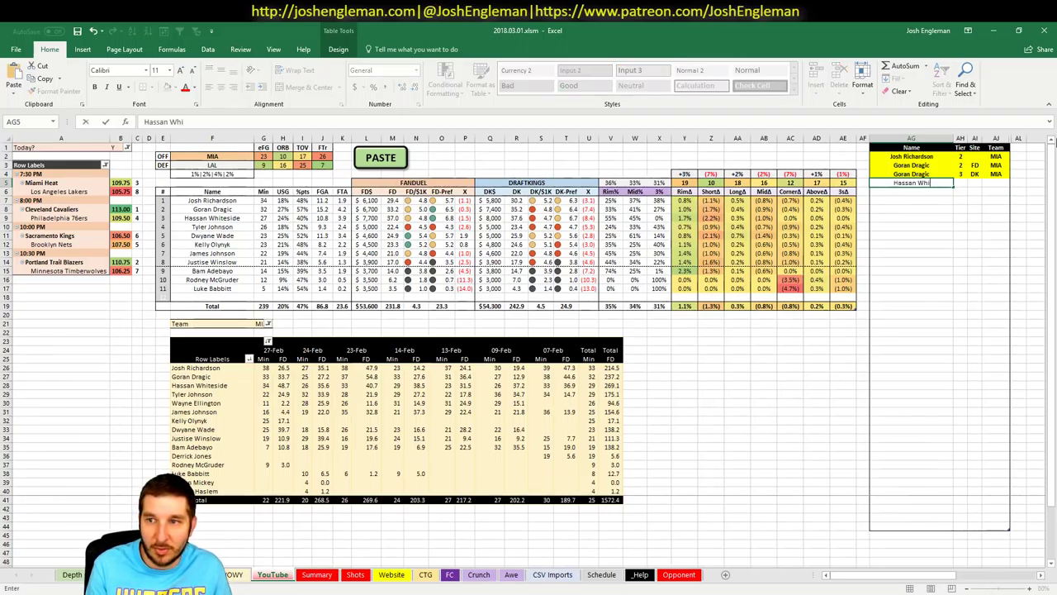
{"action": "type", "text": "teside"}
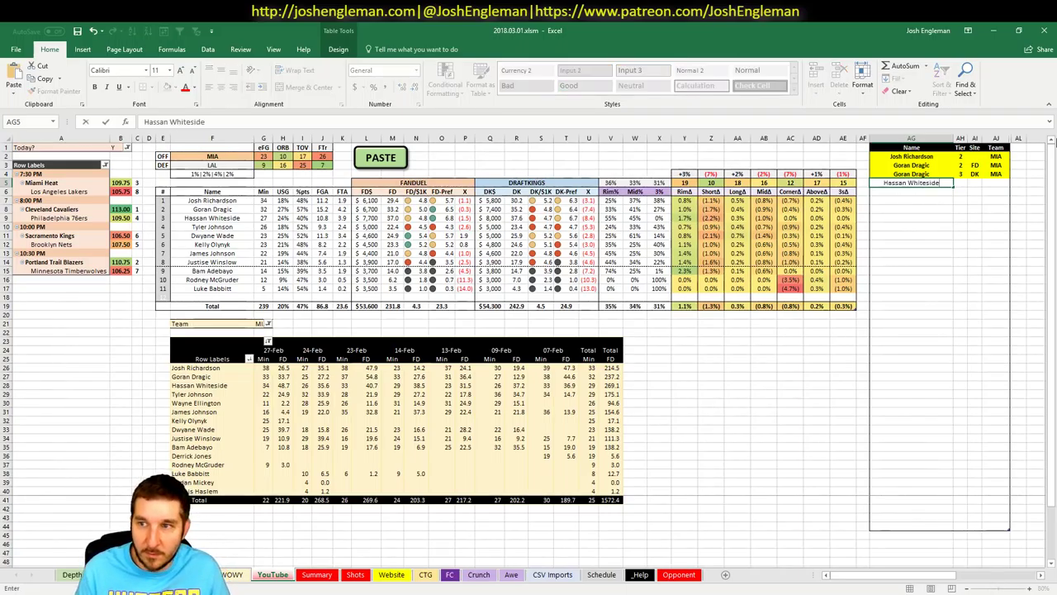
{"action": "key", "text": "Tab"}
{"action": "type", "text": "3"}
{"action": "key", "text": "Tab"}
{"action": "type", "text": "FD"}
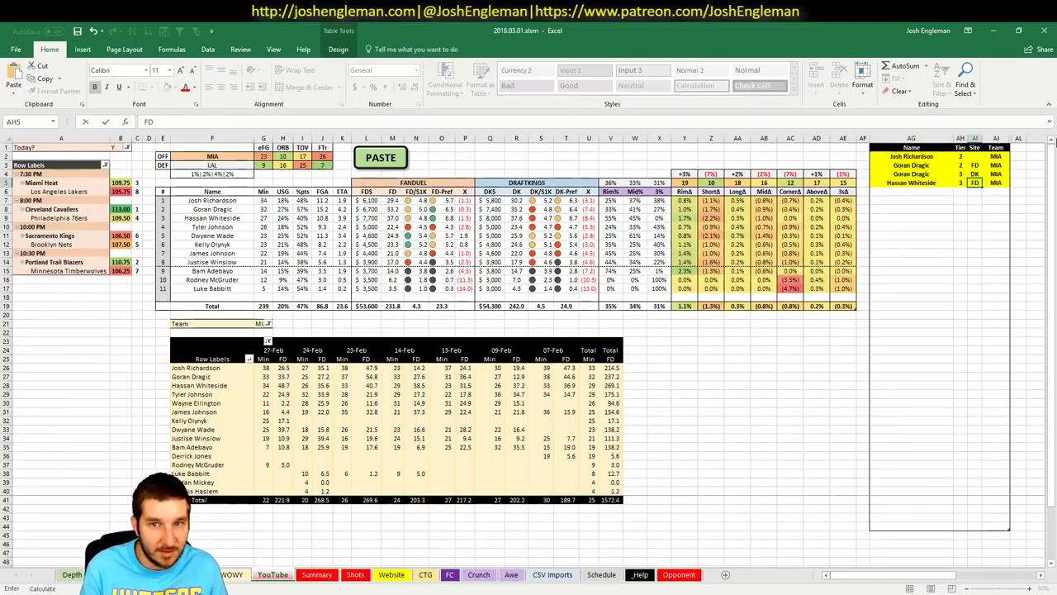
{"action": "key", "text": "Return"}
Step: Add a second Hassan Whiteside entry in row 6 of the tier table with Tier 4 and Site DK
{"action": "type", "text": "H"}
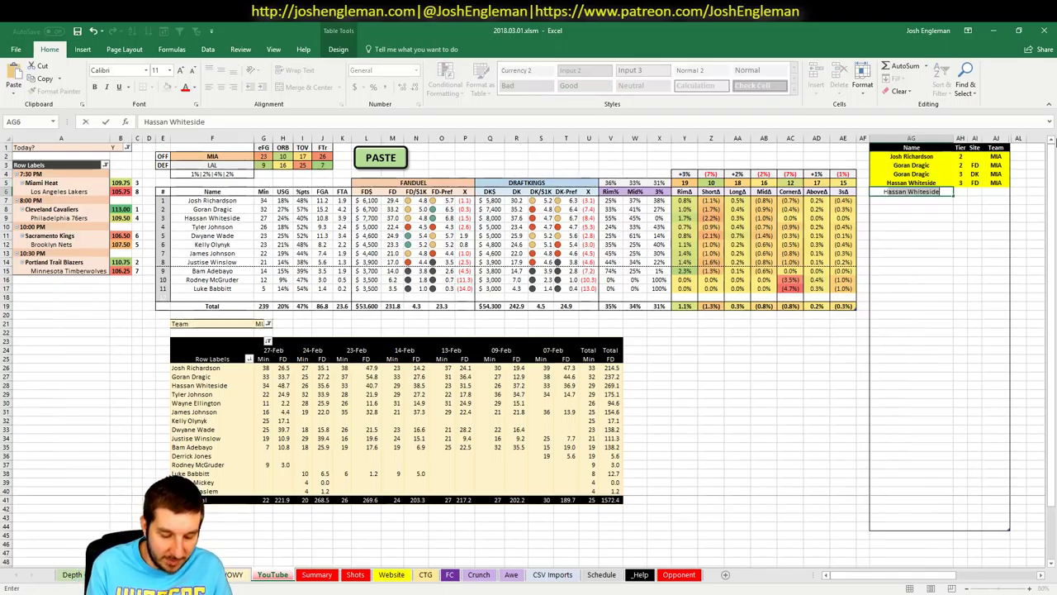
{"action": "type", "text": "assan Whiteside"}
{"action": "key", "text": "Return"}
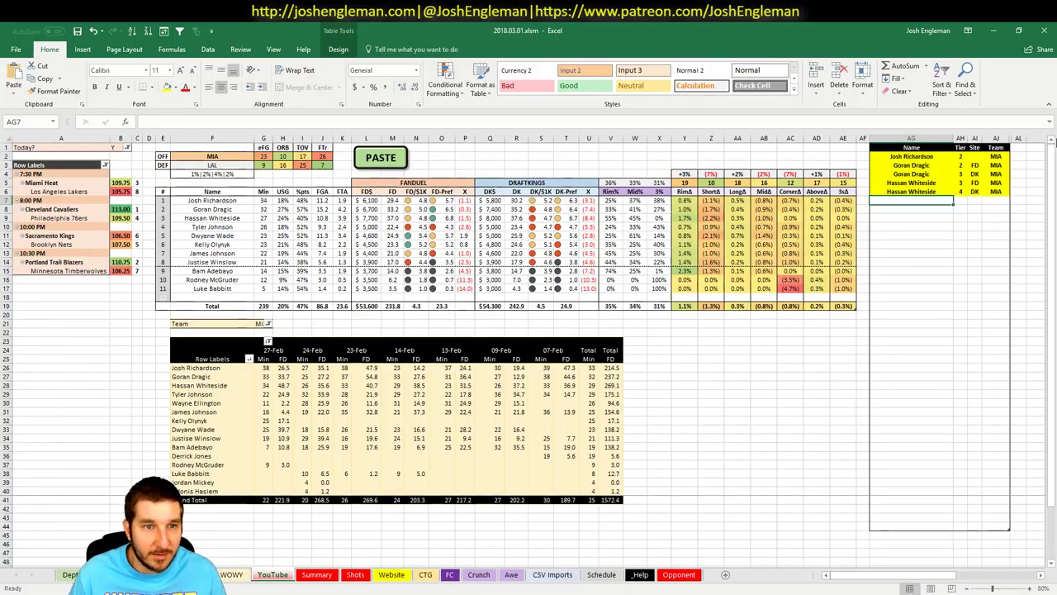
{"action": "type", "text": "Tyler Johnson"}
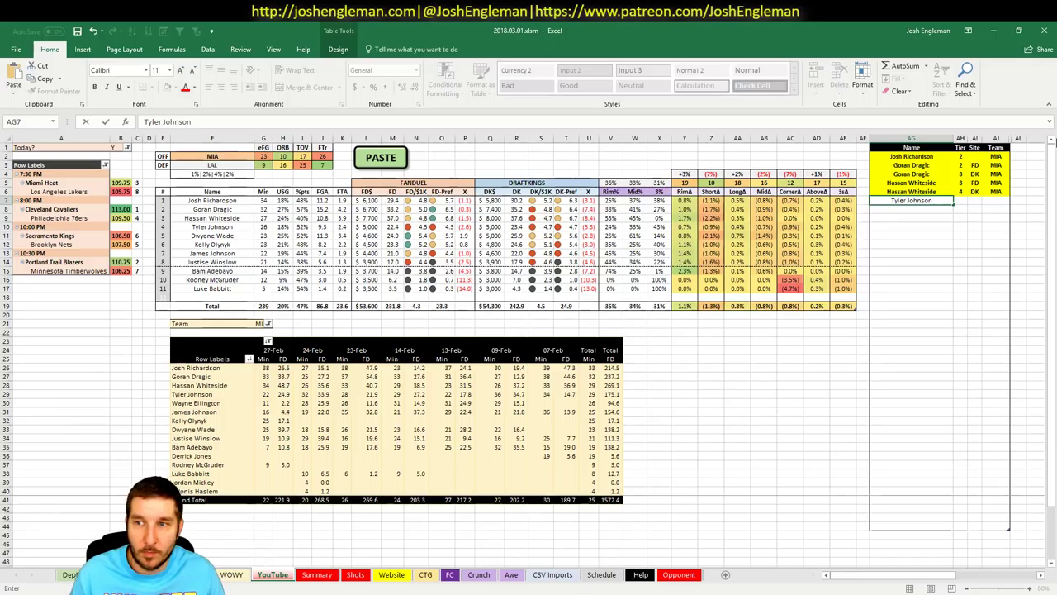
{"action": "key", "text": "Tab"}
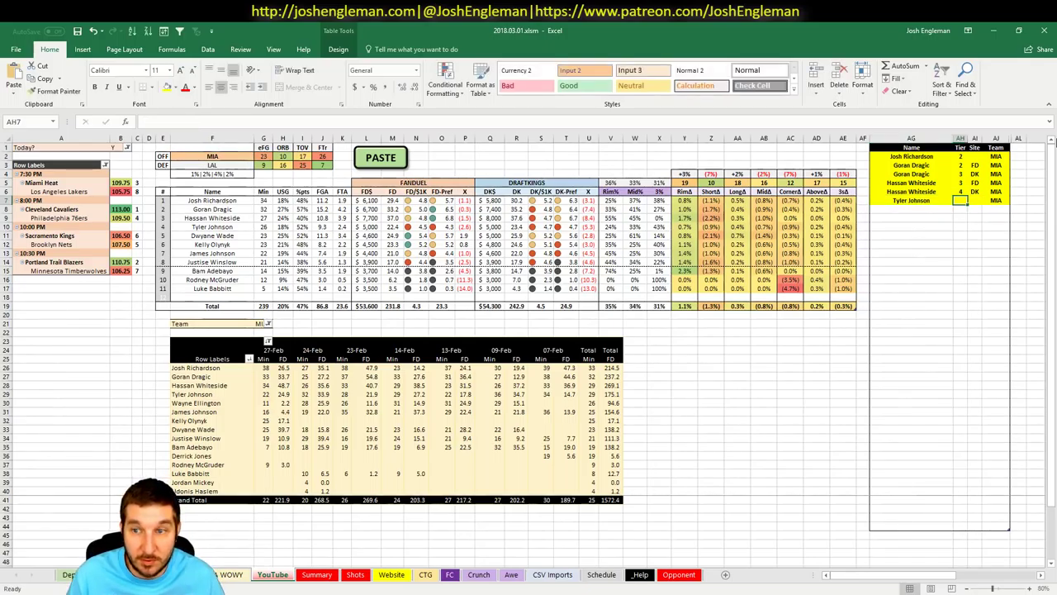
{"action": "type", "text": "3"}
{"action": "key", "text": "Return"}
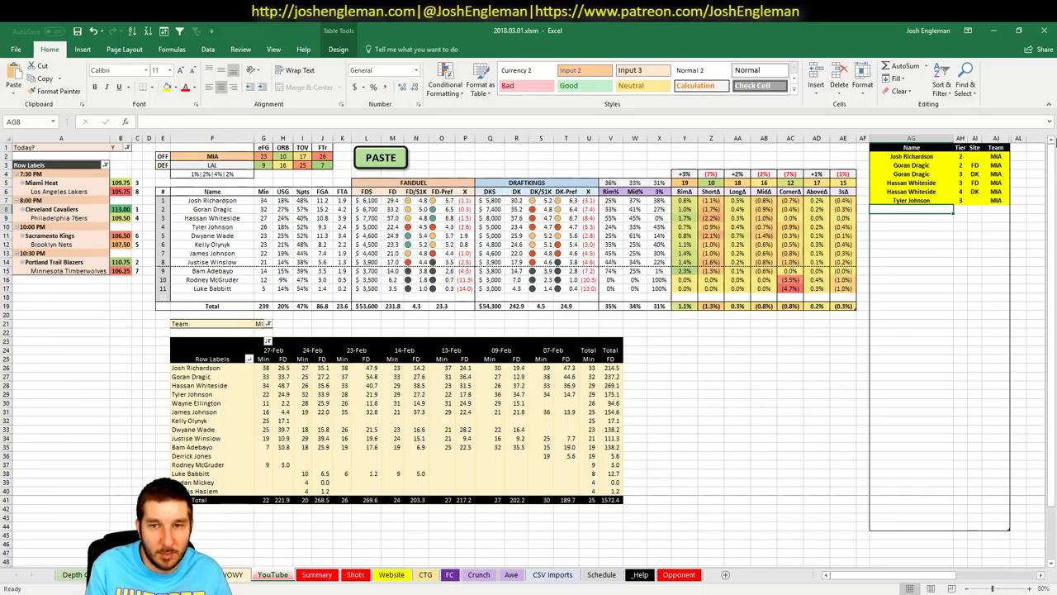
Step: Add Dwyane Wade to the tier table in row 8 with Tier 2 and Site FD
{"action": "type", "text": "Dwyane"}
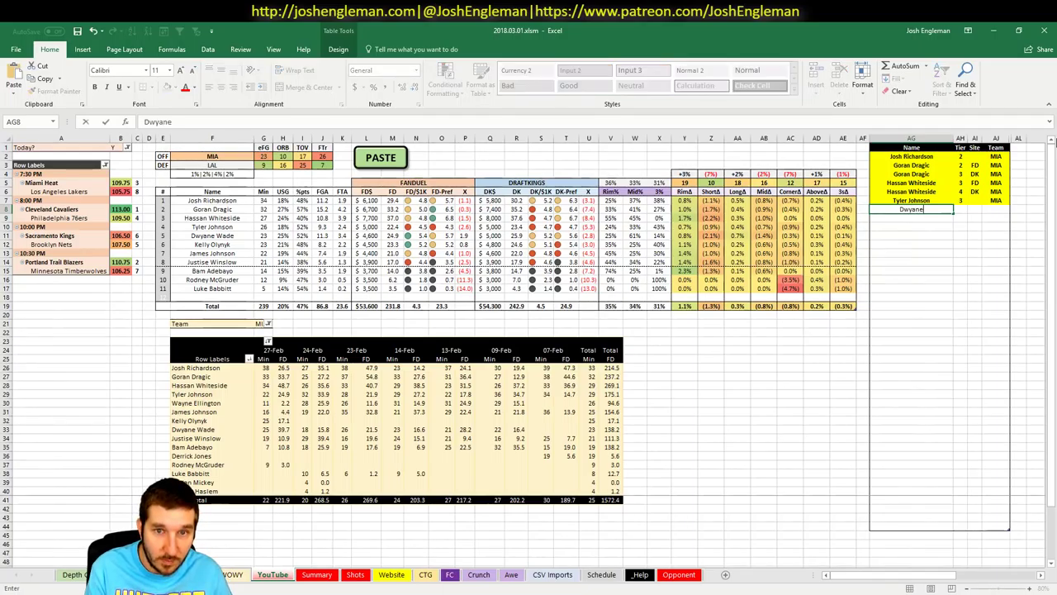
{"action": "type", "text": " Wade2"}
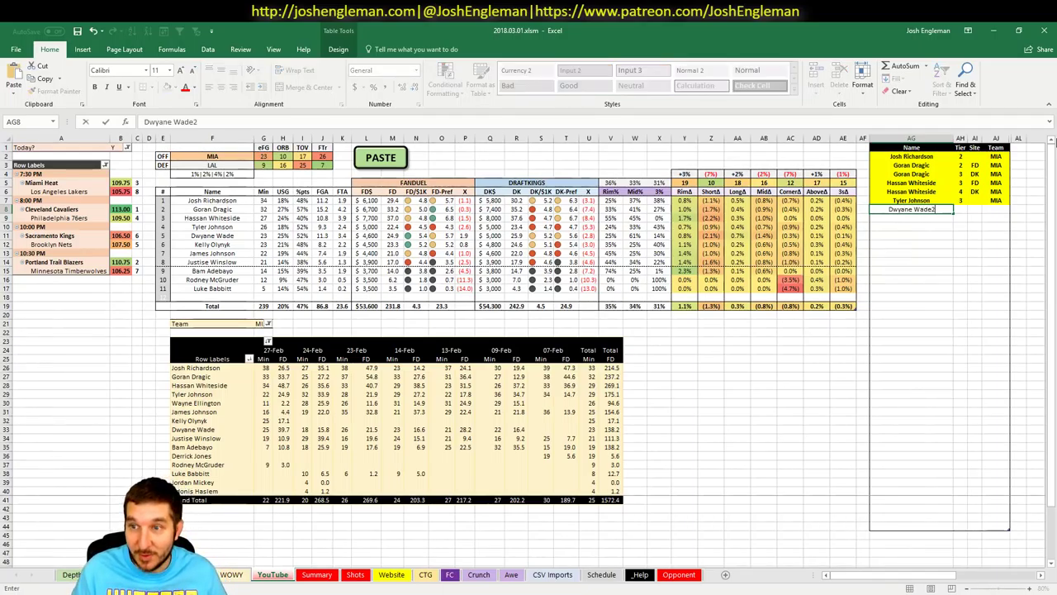
{"action": "key", "text": "BackSpace"}
{"action": "key", "text": "Tab"}
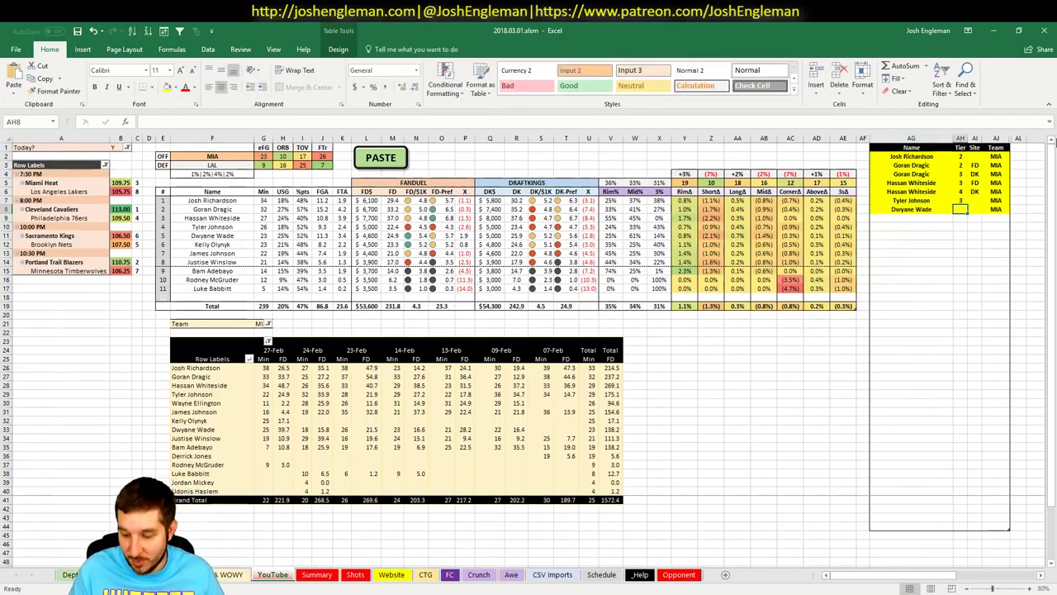
{"action": "type", "text": "2"}
{"action": "key", "text": "Tab"}
{"action": "type", "text": "FD"}
{"action": "key", "text": "Return"}
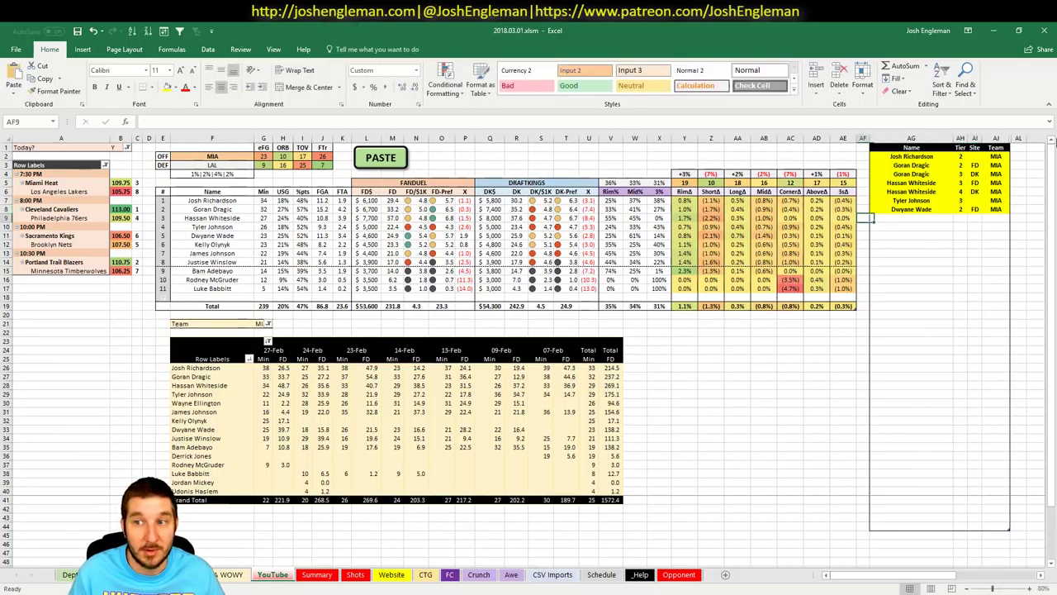
{"action": "key", "text": "Right"}
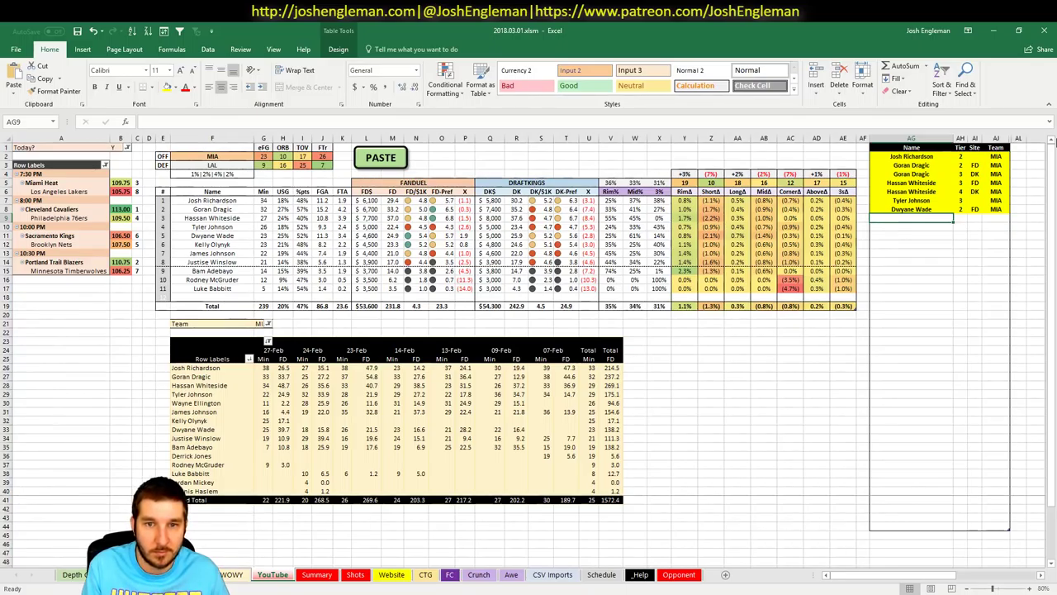
Step: Add a second Dwyane Wade entry in row 9 of the tier table with Tier 3 and Site DK
{"action": "type", "text": "Dwyane Wade"}
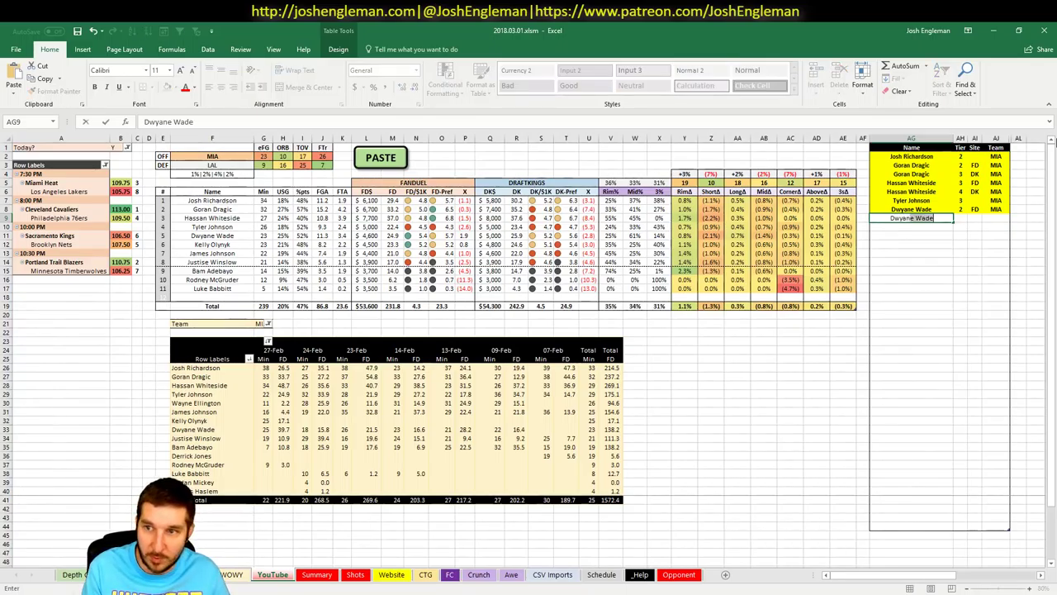
{"action": "key", "text": "Return"}
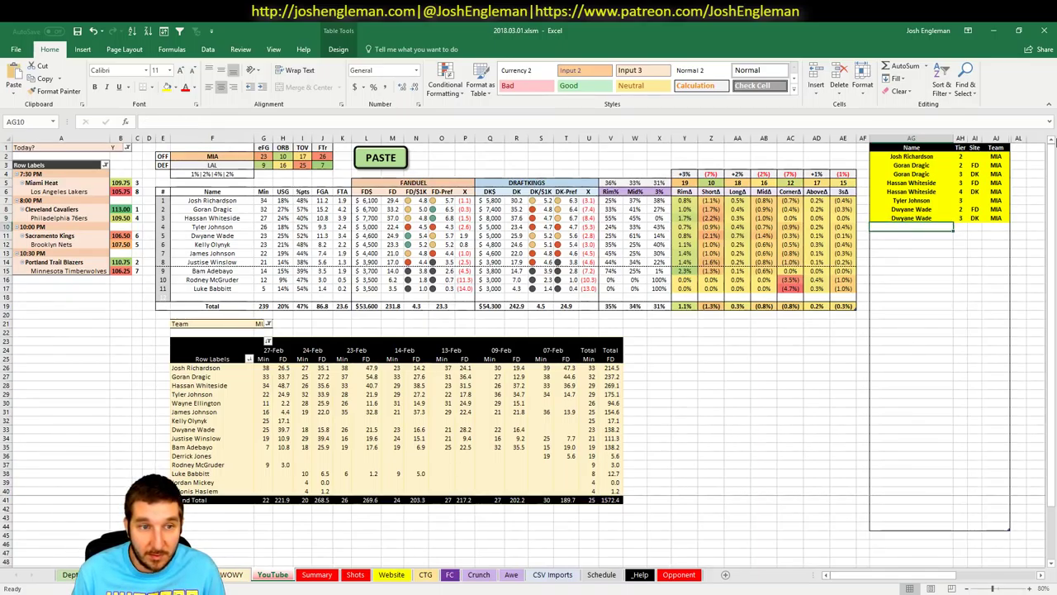
Step: Add Kelly Olynyk with Tier 3 in row 10 and James Johnson with Tier 4 in row 11, both without a site
{"action": "type", "text": "Kell"}
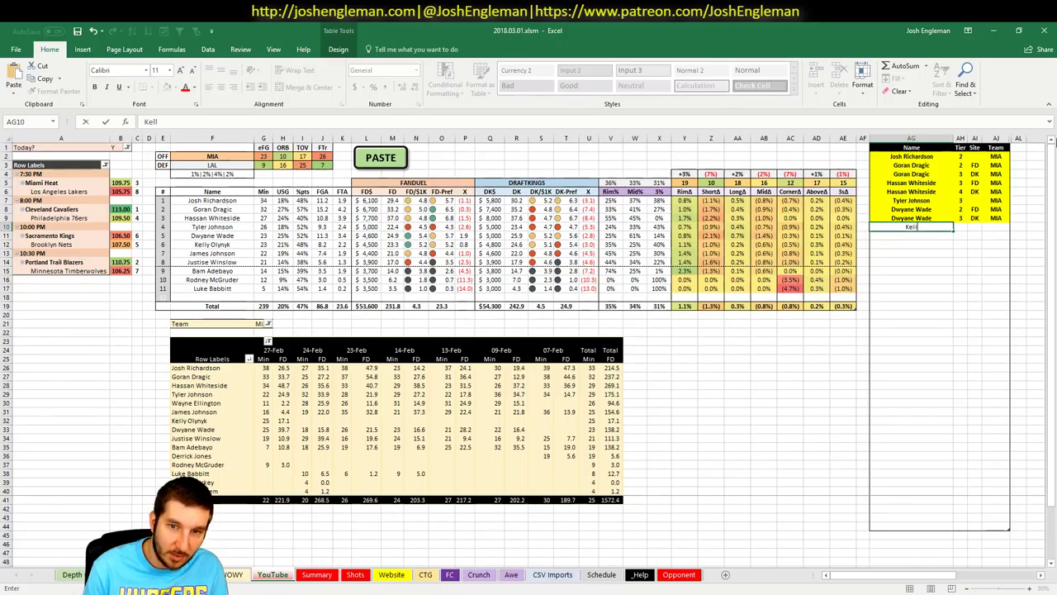
{"action": "type", "text": "y Olynyk"}
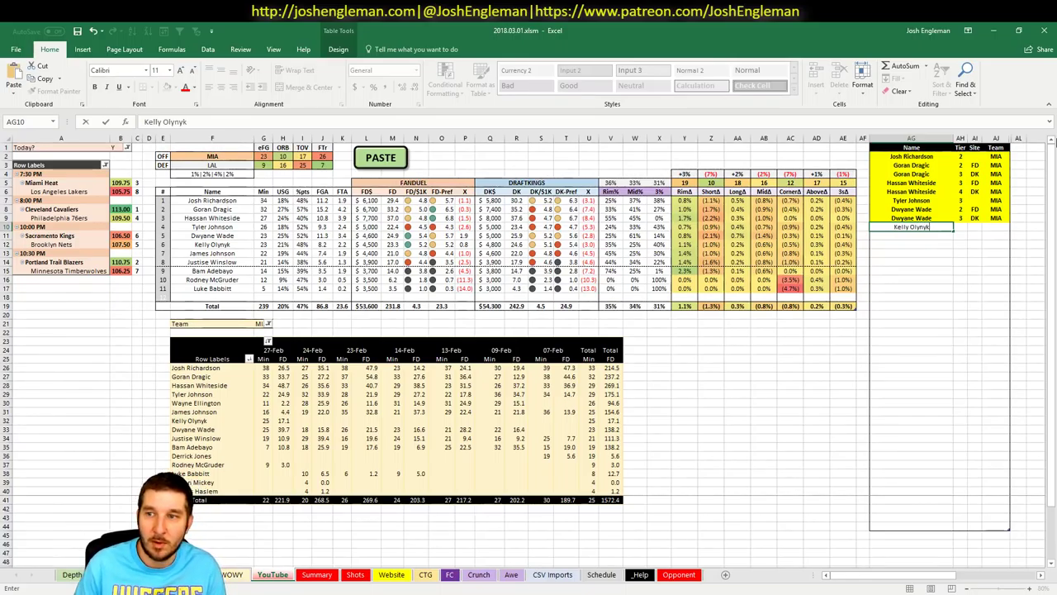
{"action": "key", "text": "Return"}
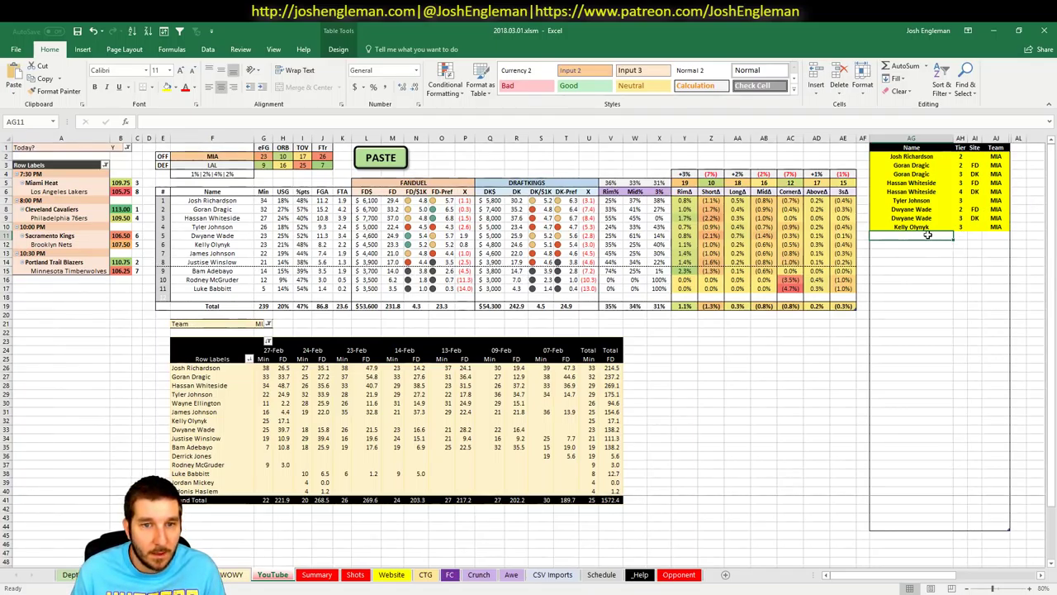
{"action": "type", "text": "James Johnson"}
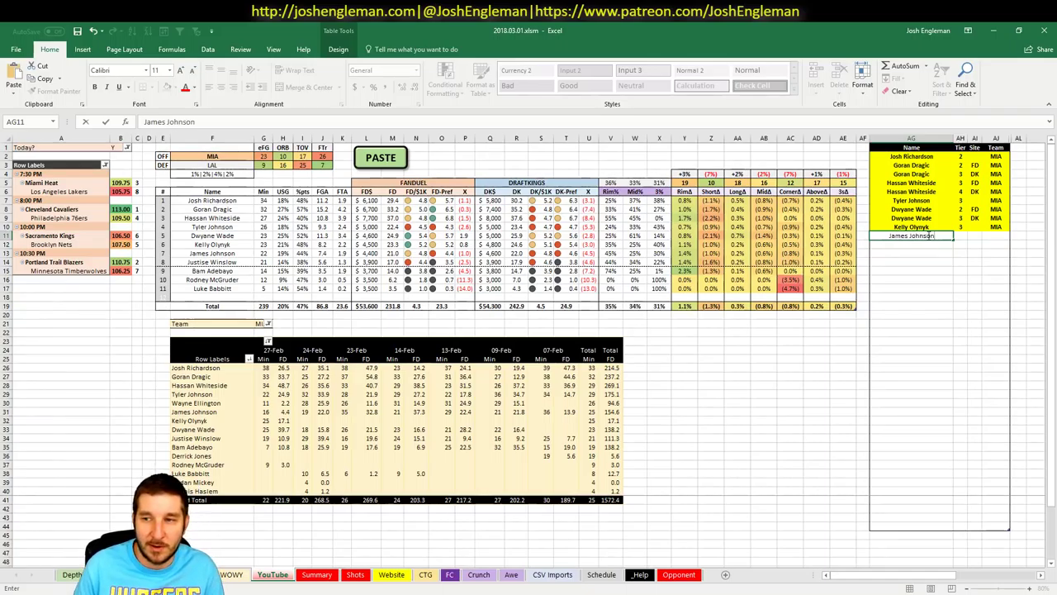
{"action": "key", "text": "Return"}
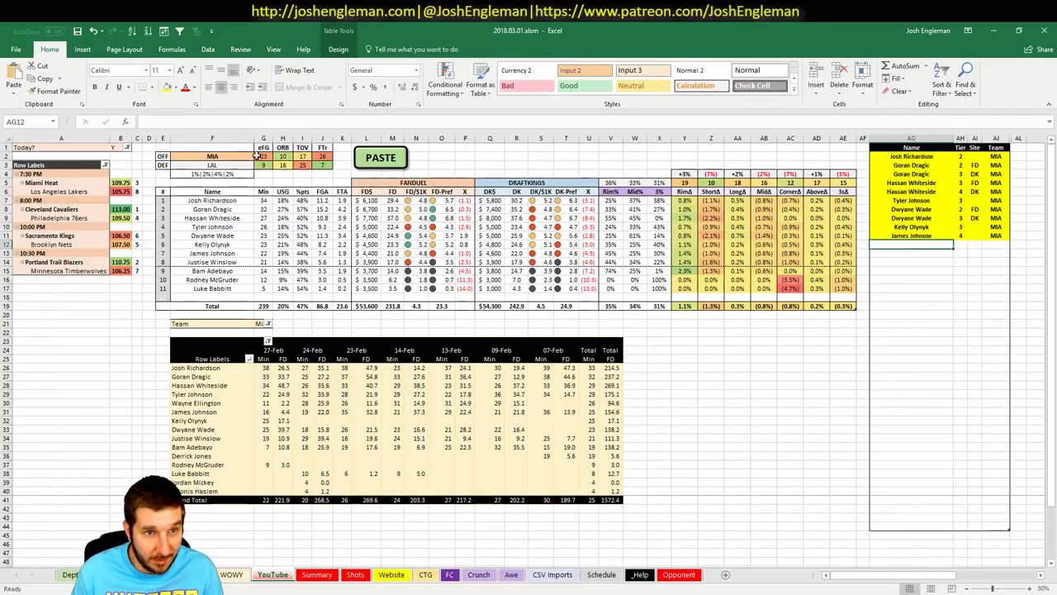
Step: Set the offensive team in cell F2 to LAL so the projection table covers the Los Angeles Lakers
{"action": "left_click", "coordinate": [228, 156]}
{"action": "type", "text": "LAL"}
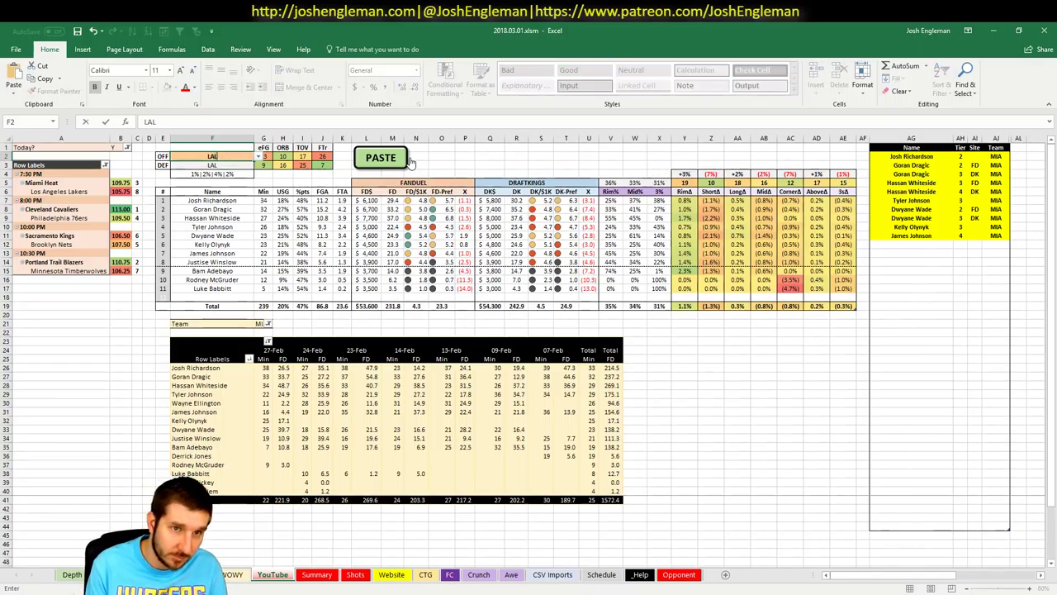
{"action": "key", "text": "Return"}
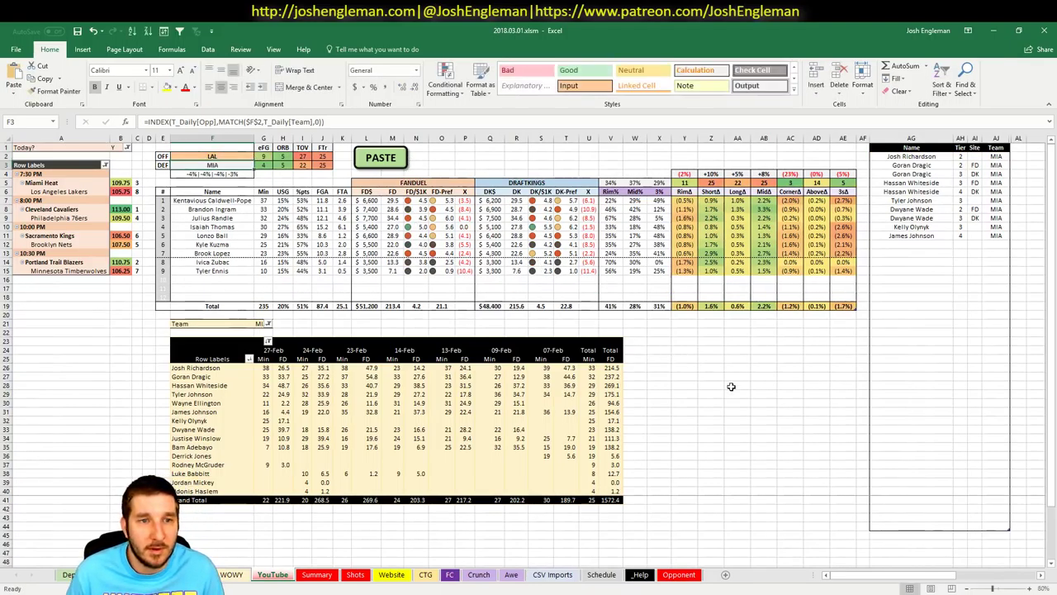
{"action": "left_click", "coordinate": [789, 411]}
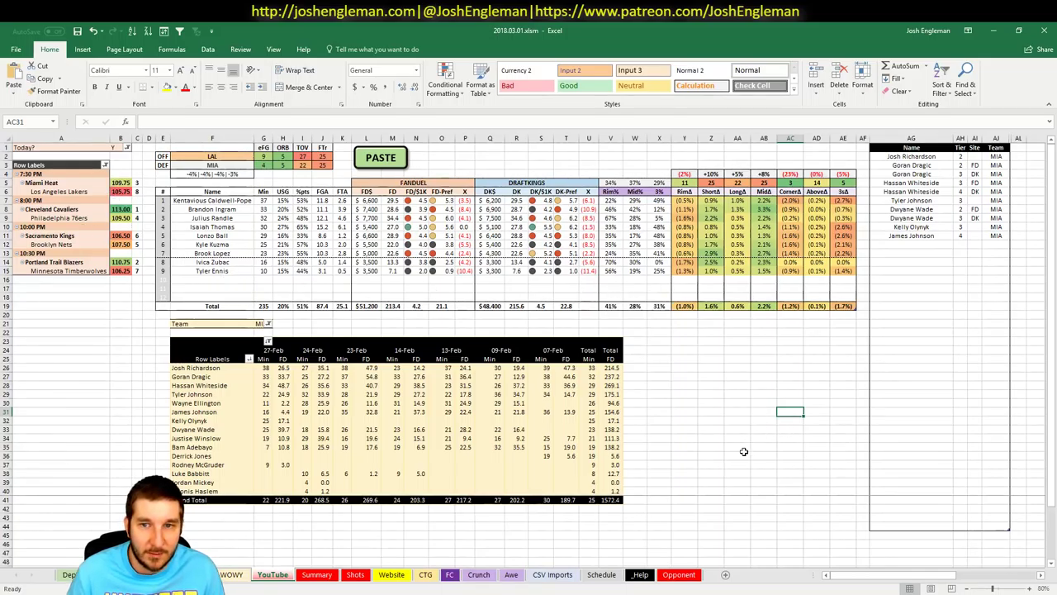
{"action": "left_click", "coordinate": [355, 575]}
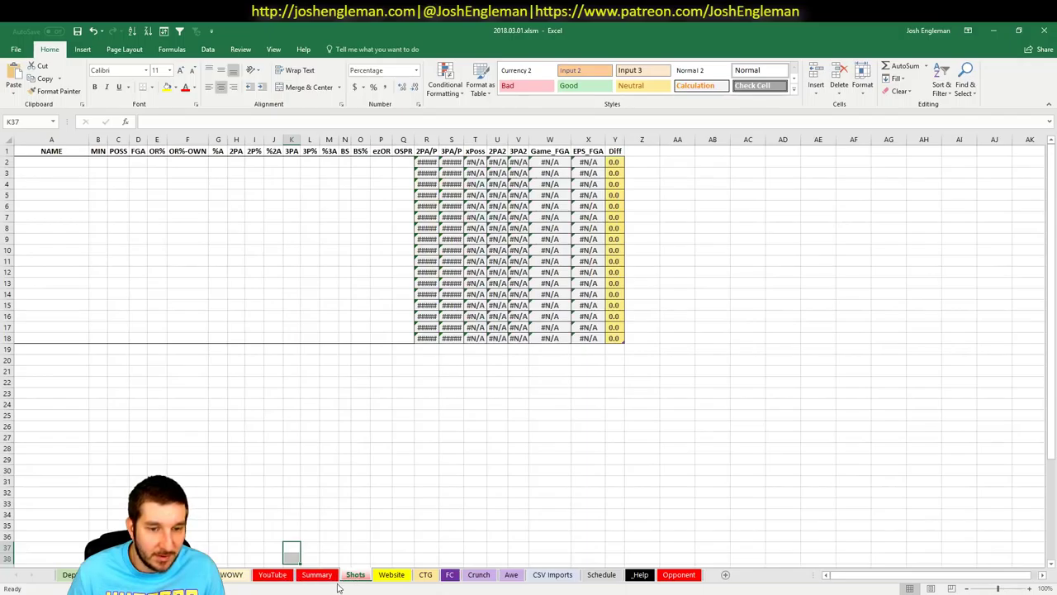
{"action": "left_click", "coordinate": [275, 574]}
{"action": "left_click", "coordinate": [277, 576]}
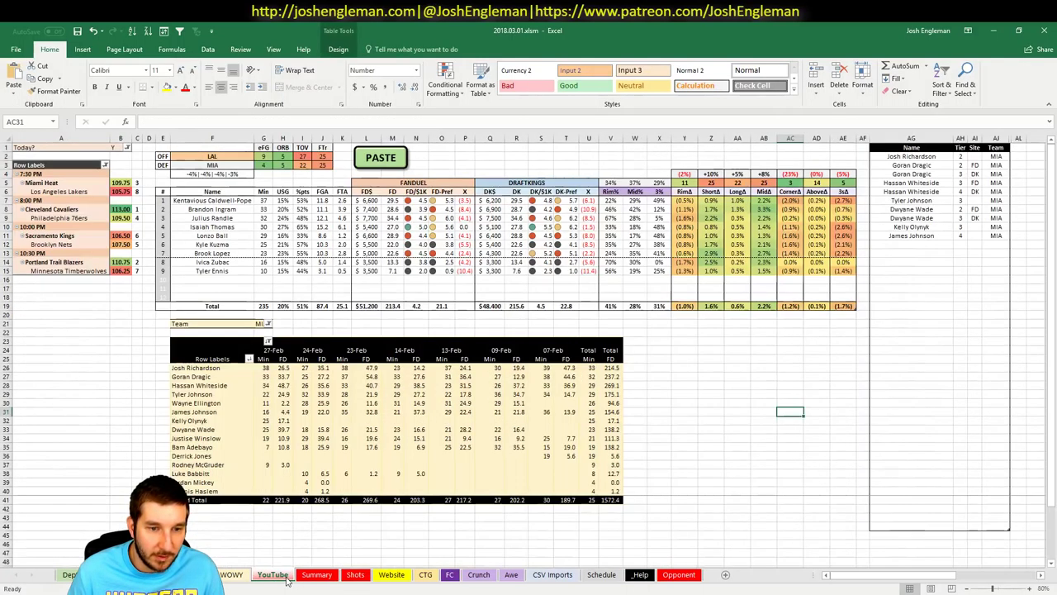
Step: Set the Team filter of the recent-games pivot table to LAL
{"action": "left_click", "coordinate": [921, 244]}
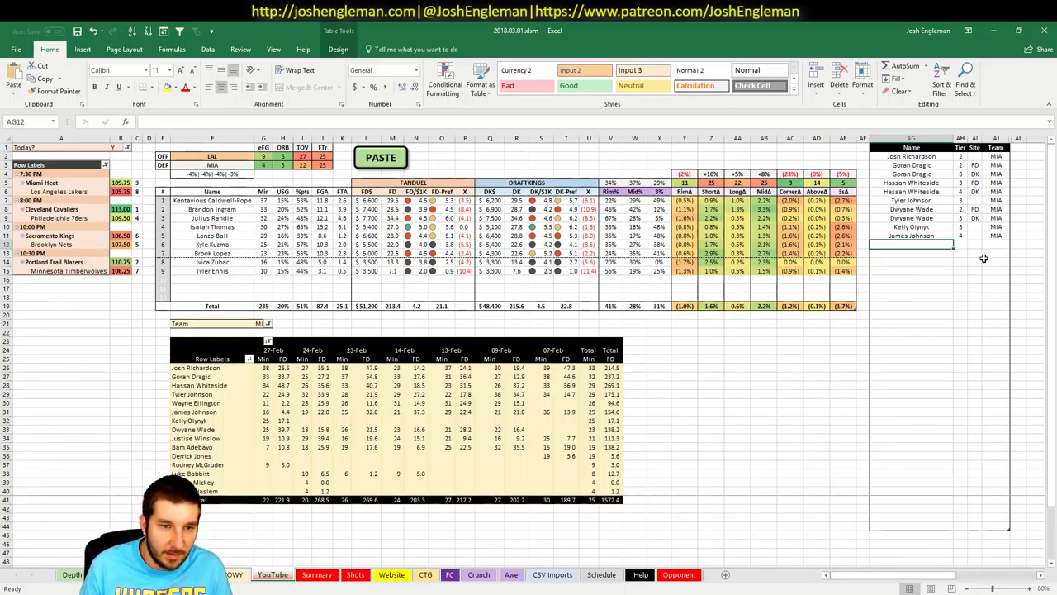
{"action": "left_click", "coordinate": [261, 324]}
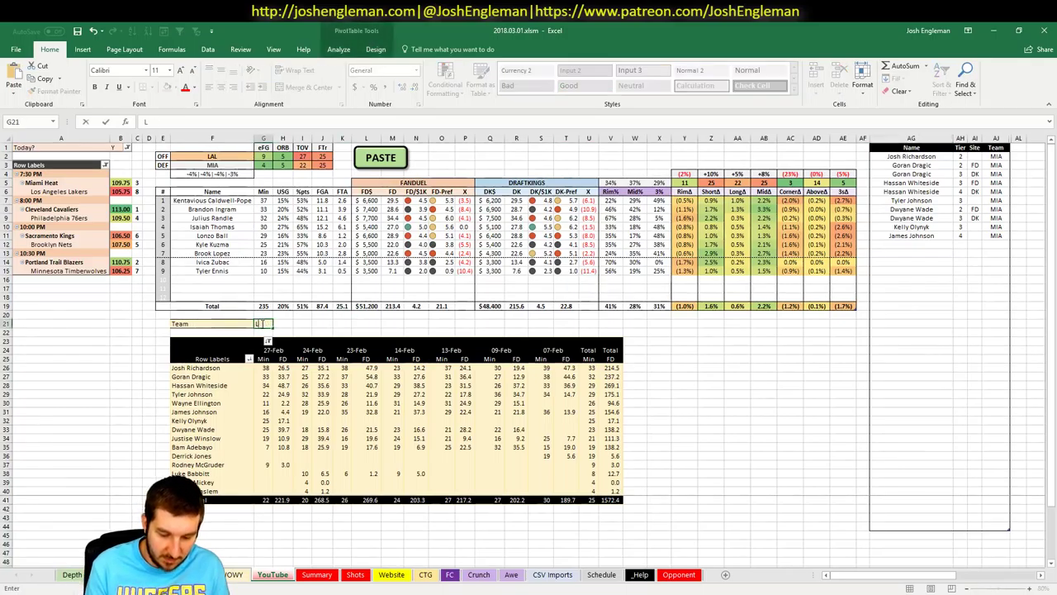
{"action": "type", "text": "LAL"}
{"action": "key", "text": "Up"}
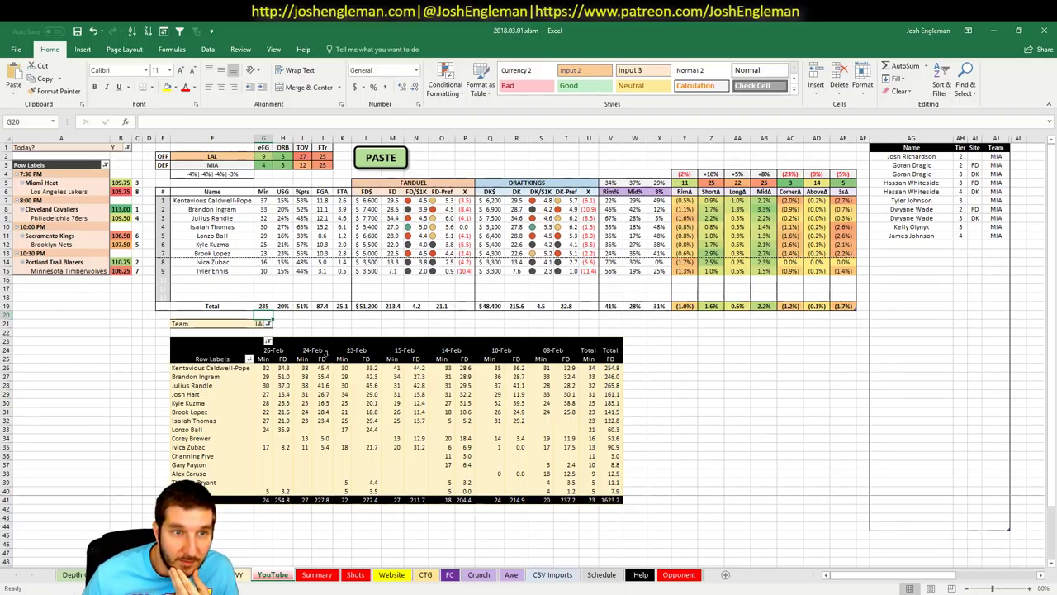
Step: Switch to Chrome and open the Miami Heat lineups page on Cleaning the Glass
{"action": "key", "text": "alt+Tab"}
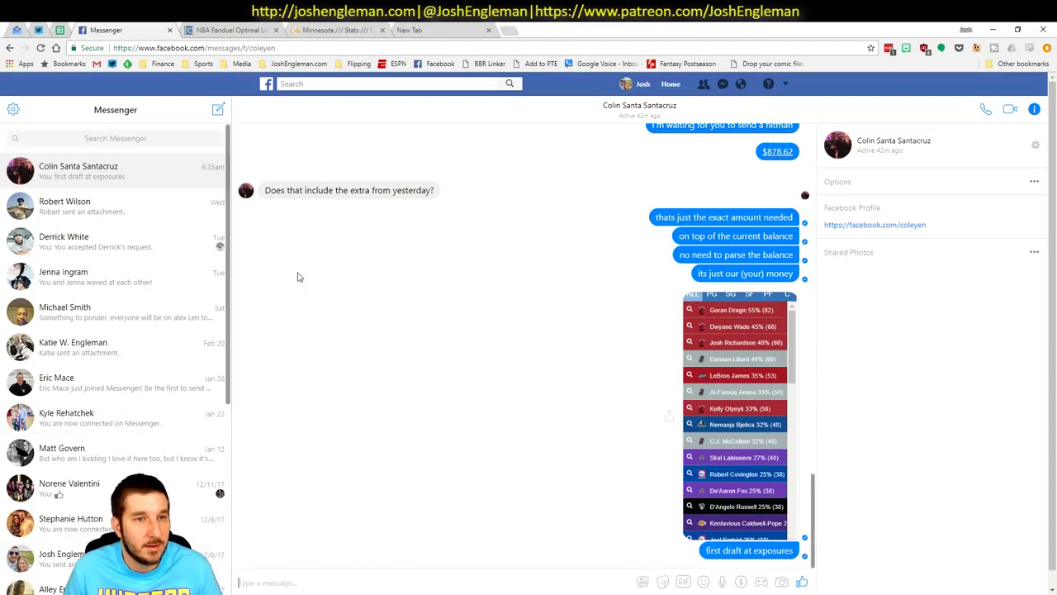
{"action": "left_click", "coordinate": [421, 30]}
{"action": "left_click", "coordinate": [335, 29]}
{"action": "left_click", "coordinate": [243, 113]}
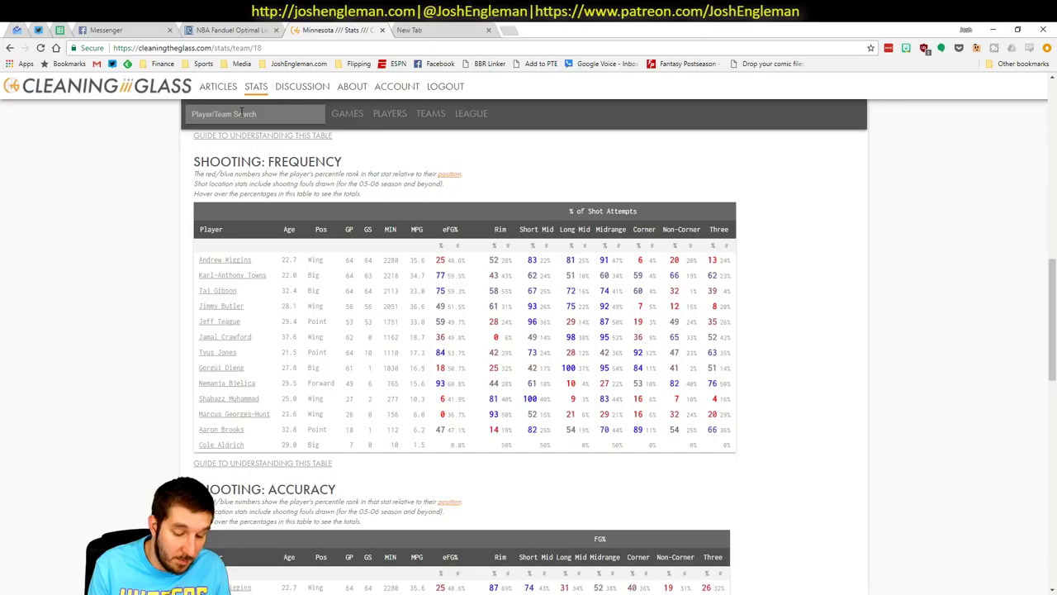
{"action": "type", "text": "Miami Heat"}
{"action": "key", "text": "Return"}
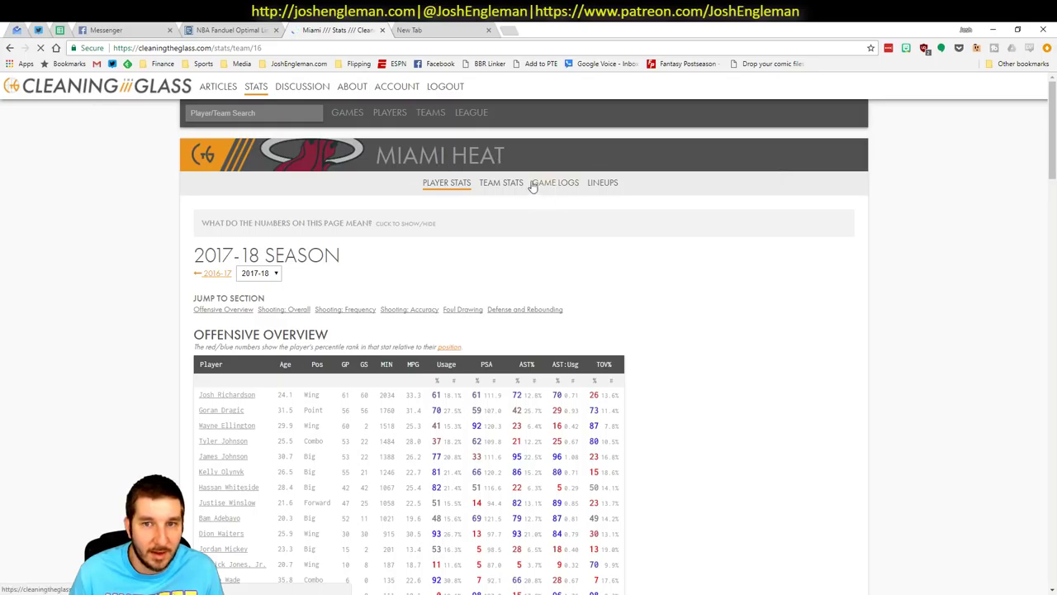
{"action": "left_click", "coordinate": [602, 183]}
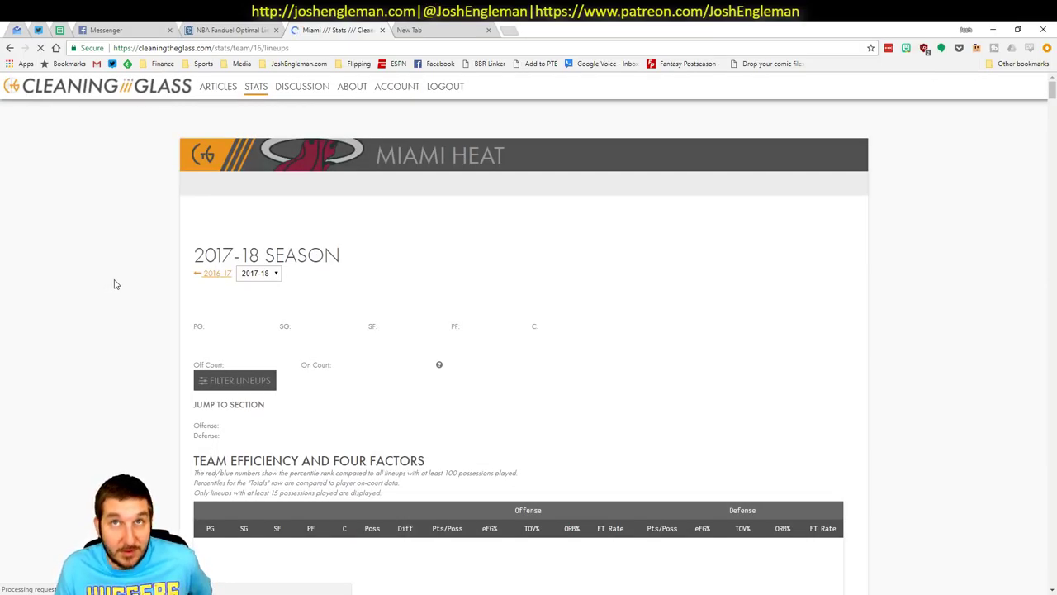
Step: Filter the Miami Heat lineups to those with Wayne Ellington off court and examine the team efficiency table
{"action": "scroll", "coordinate": [302, 245], "scroll_direction": "down", "scroll_amount": 3}
{"action": "left_click", "coordinate": [256, 213]}
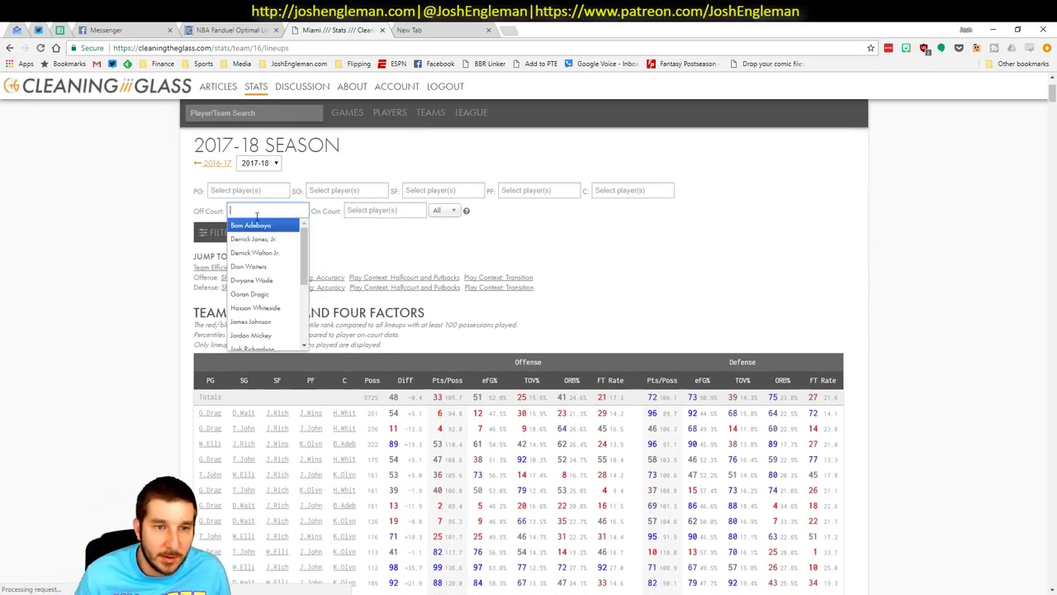
{"action": "left_click", "coordinate": [688, 355]}
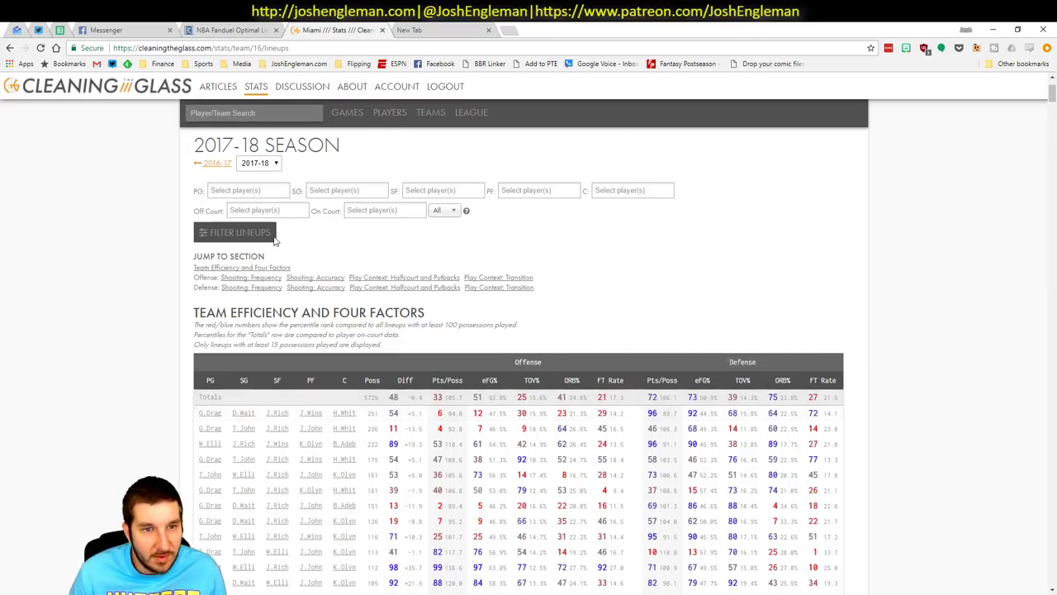
{"action": "left_click", "coordinate": [245, 211]}
{"action": "type", "text": "wayne"}
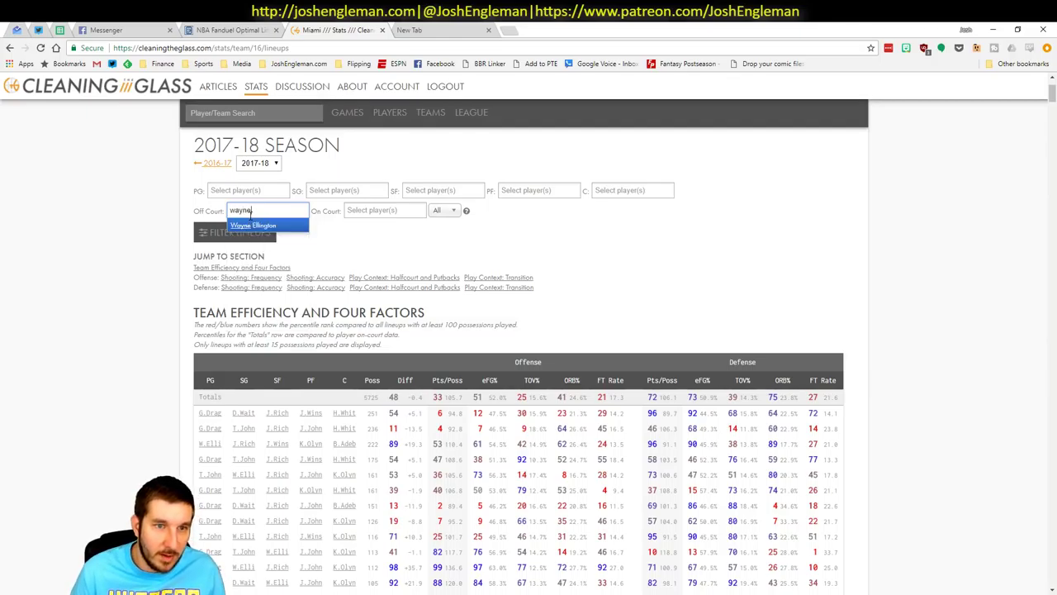
{"action": "left_click", "coordinate": [254, 226]}
{"action": "left_click", "coordinate": [246, 251]}
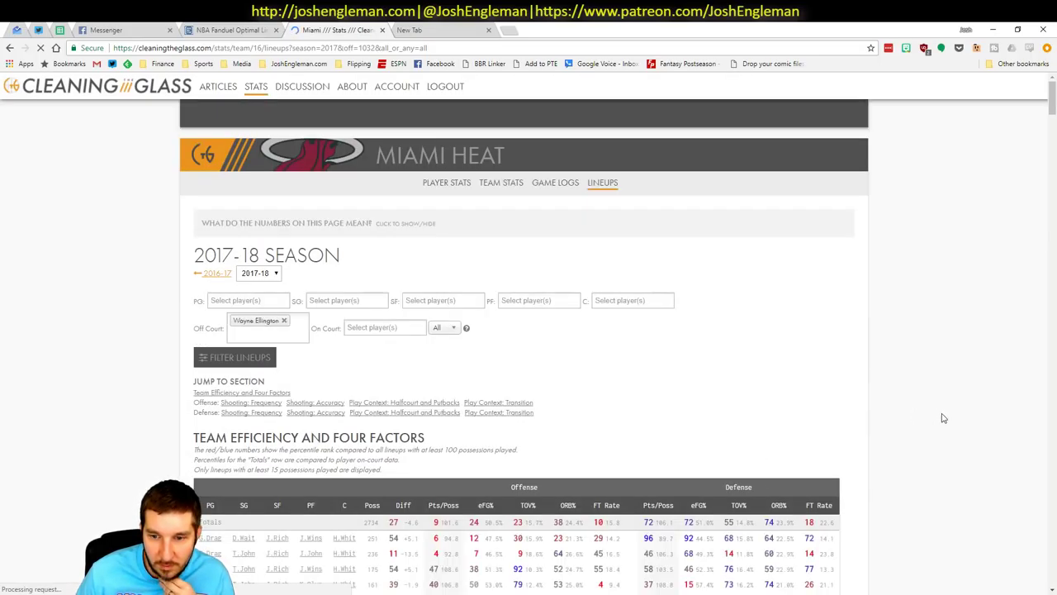
{"action": "scroll", "coordinate": [937, 418], "scroll_direction": "down", "scroll_amount": 3}
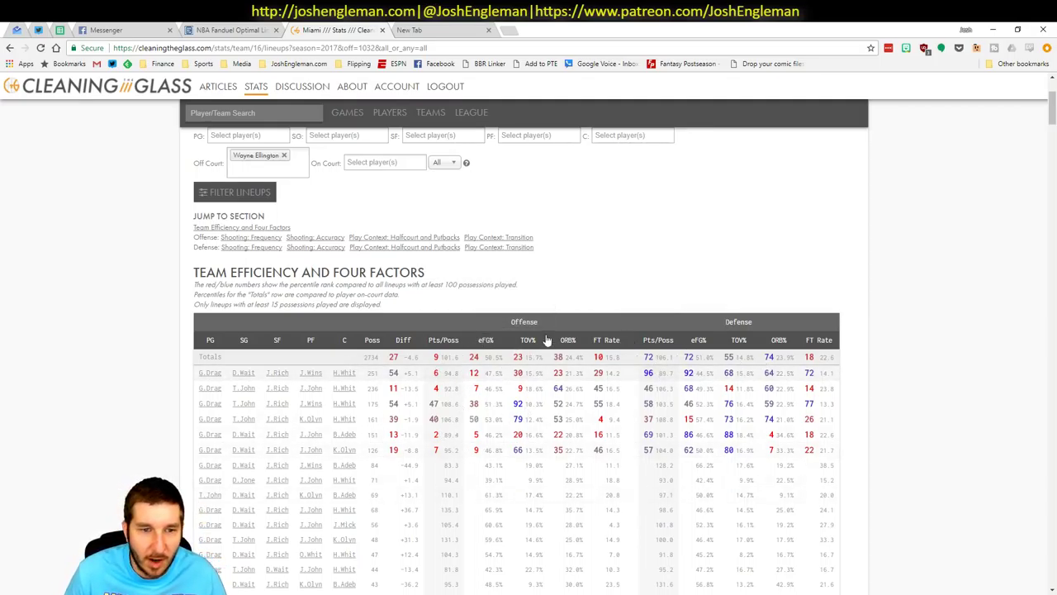
Step: Return to the Excel workbook and copy Kentavious Caldwell-Pope's name as a value into row 12 of the tier table
{"action": "key", "text": "alt+Tab"}
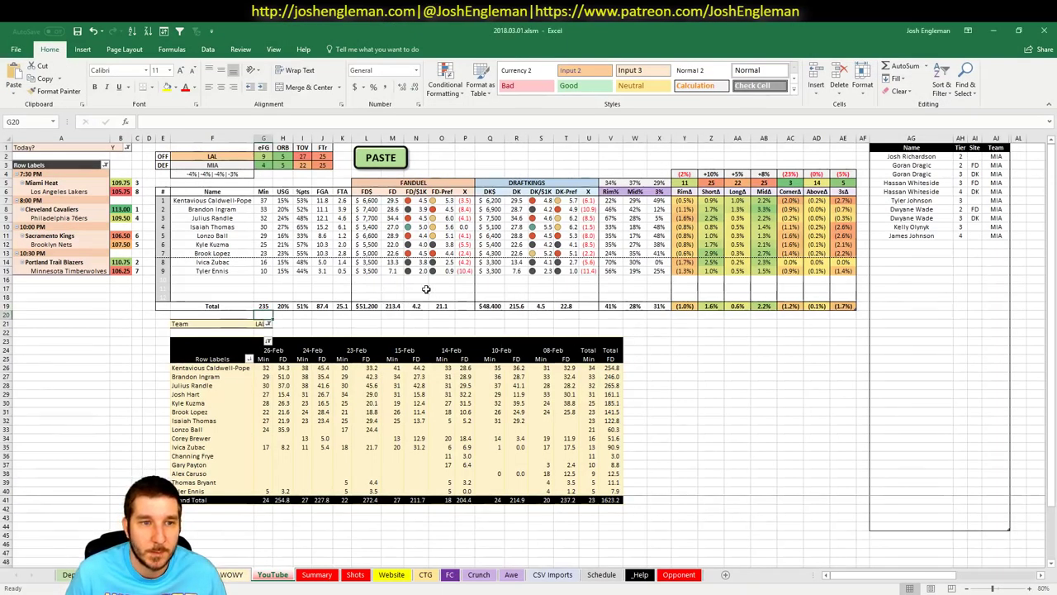
{"action": "left_click", "coordinate": [929, 244]}
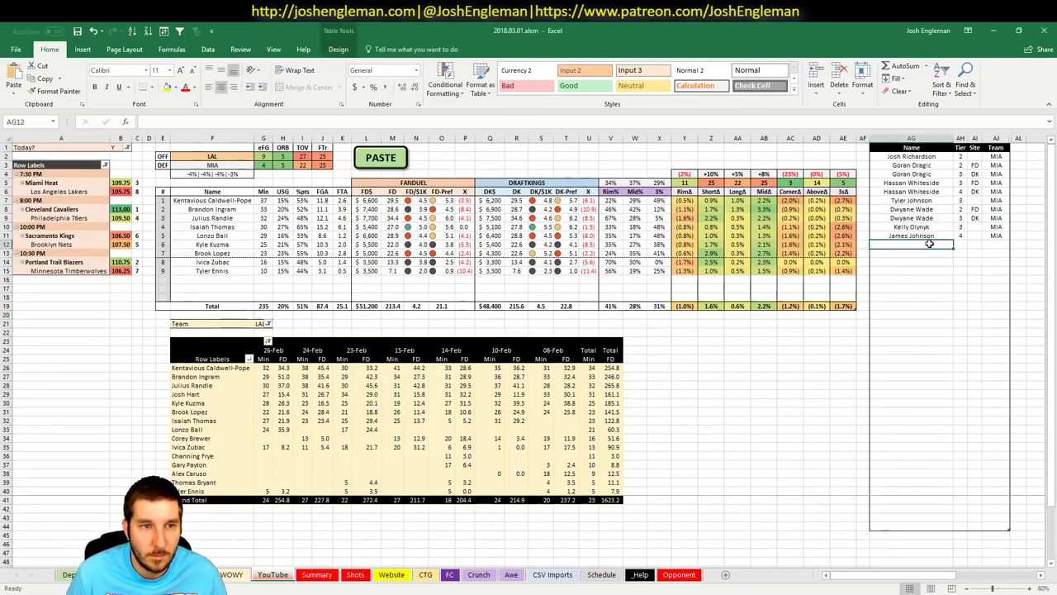
{"action": "left_click", "coordinate": [252, 199]}
{"action": "key", "text": "ctrl+c"}
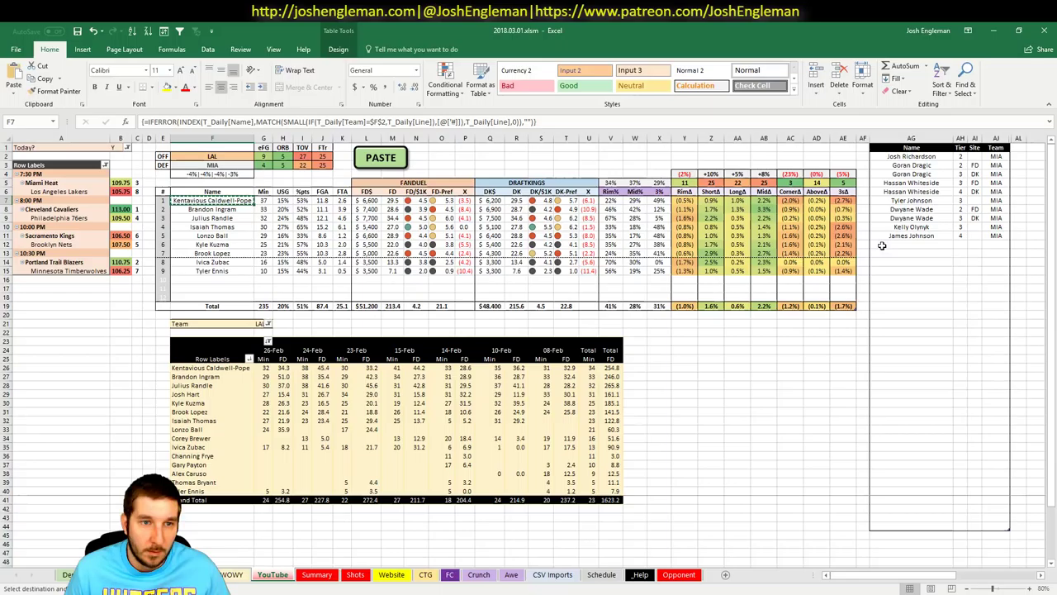
{"action": "right_click", "coordinate": [924, 250]}
{"action": "key", "text": "Escape"}
{"action": "right_click", "coordinate": [924, 250]}
{"action": "key", "text": "v"}
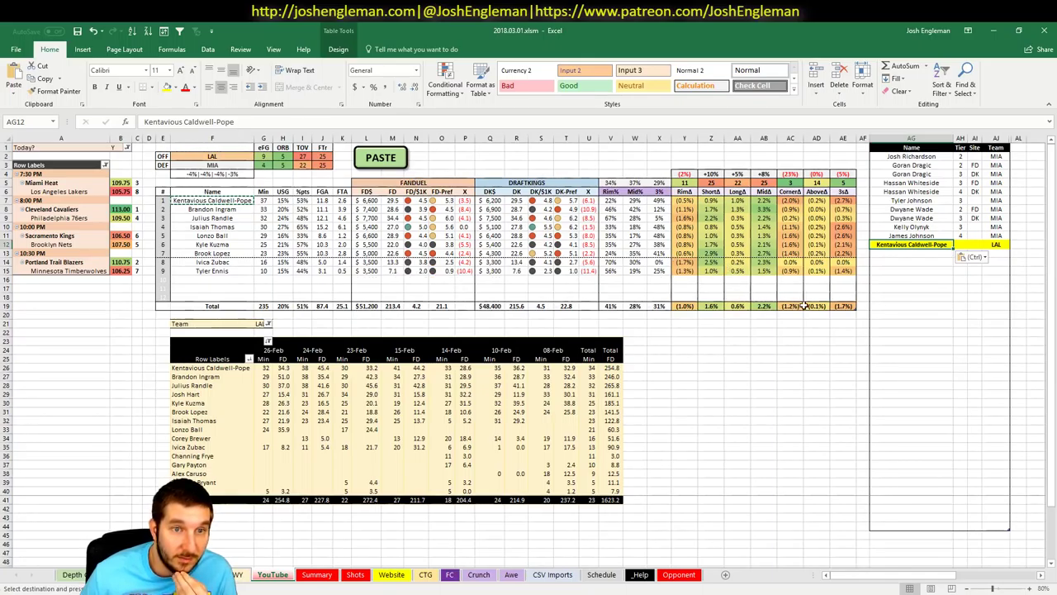
Step: Set Kentavious Caldwell-Pope's tier to 3 in the tier table
{"action": "key", "text": "Escape"}
{"action": "left_click", "coordinate": [962, 244]}
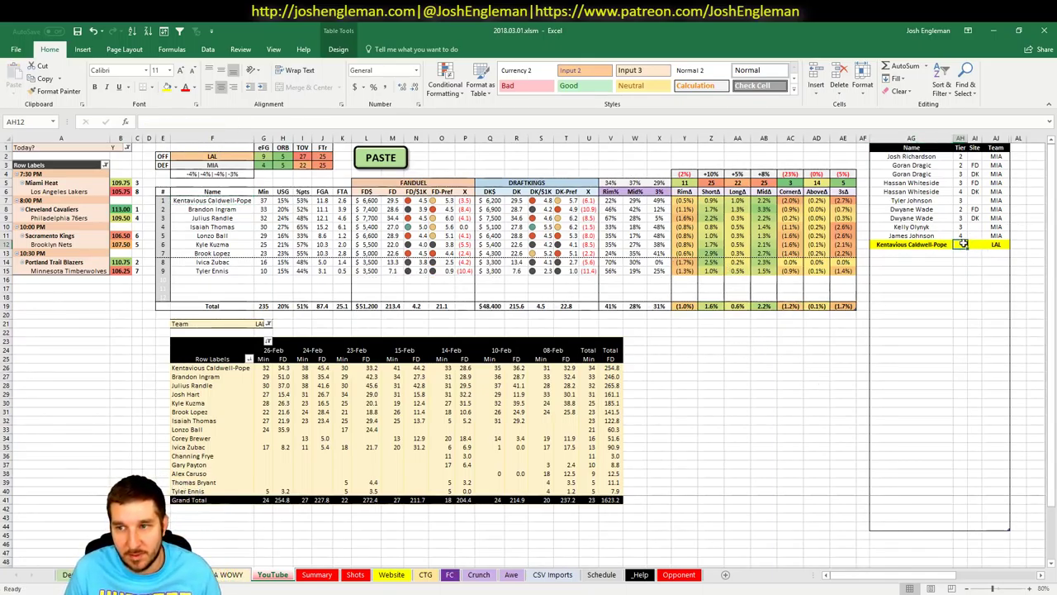
{"action": "type", "text": "3"}
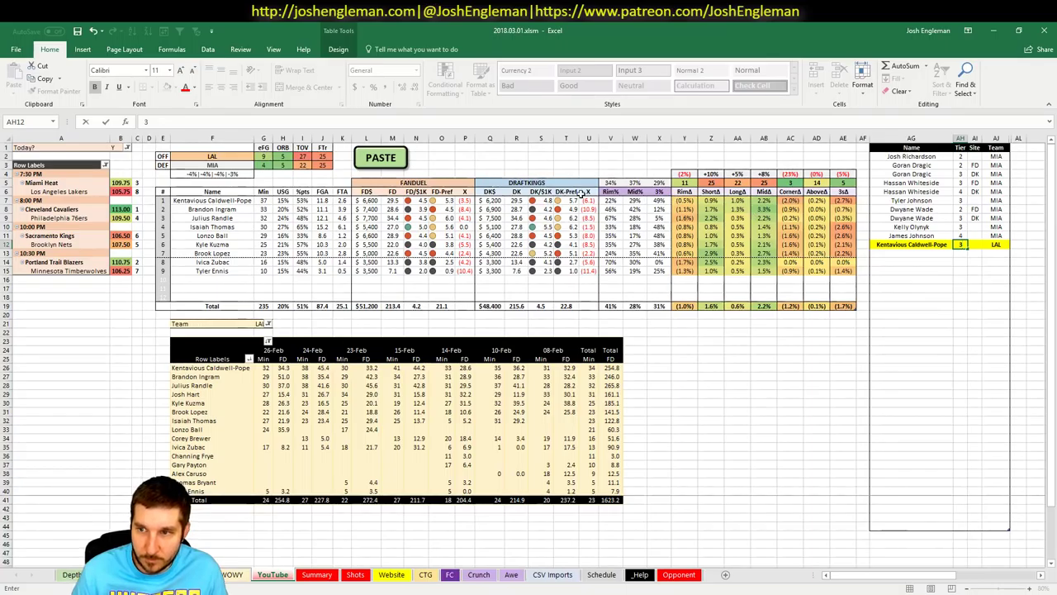
{"action": "key", "text": "Return"}
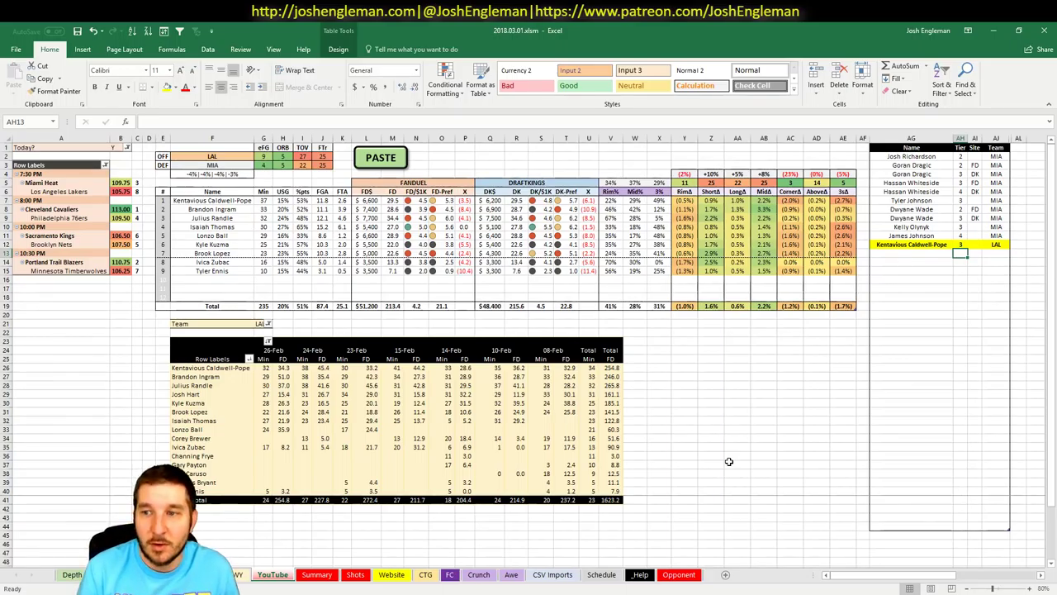
Step: Add Brandon Ingram to row 13 of the tier table with tier 4
{"action": "key", "text": "Left"}
{"action": "type", "text": "Brandon"}
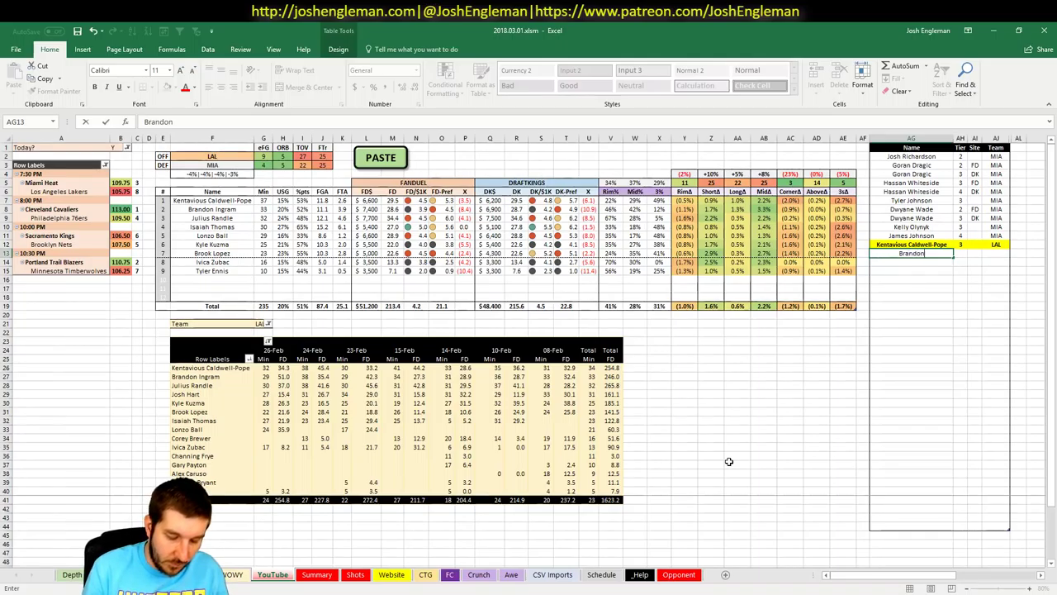
{"action": "type", "text": " Ingram"}
{"action": "key", "text": "ctrl+Return"}
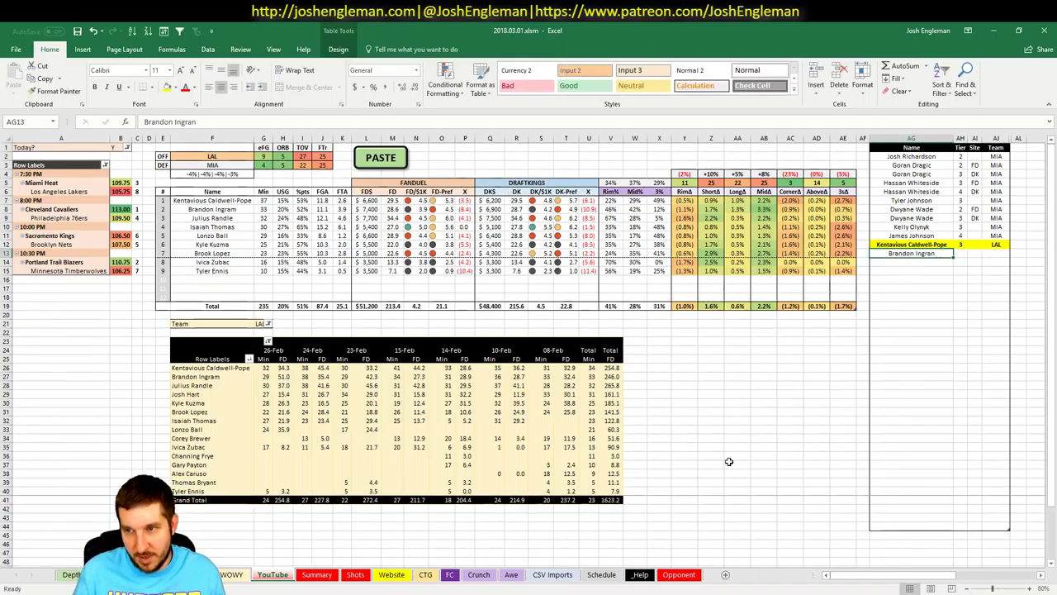
{"action": "key", "text": "F2"}
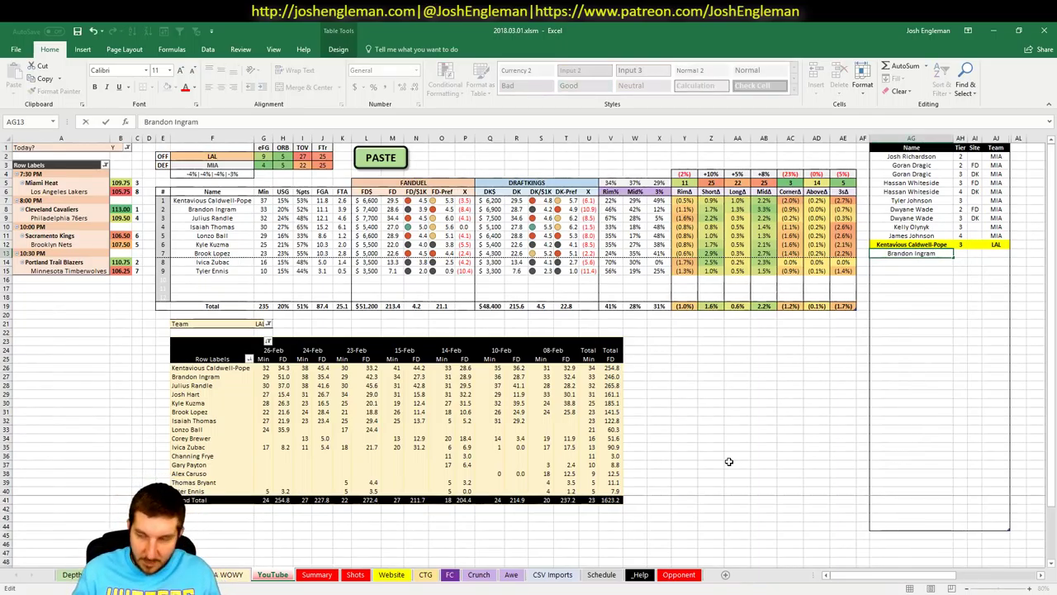
{"action": "key", "text": "Tab"}
{"action": "type", "text": "4"}
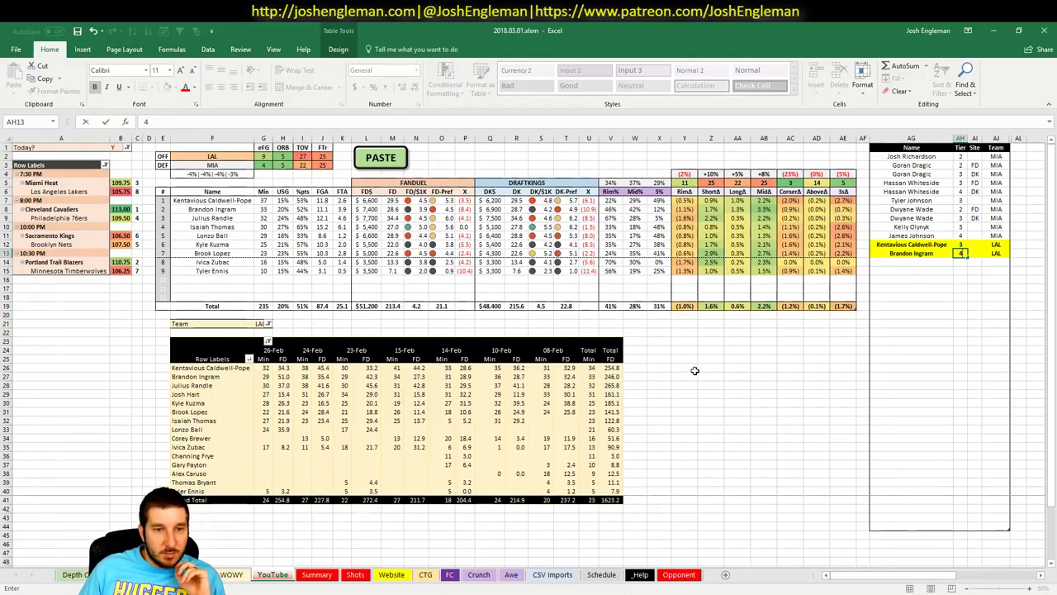
Step: Add Julius Randle to row 14 of the tier table with tier 4
{"action": "left_click", "coordinate": [928, 261]}
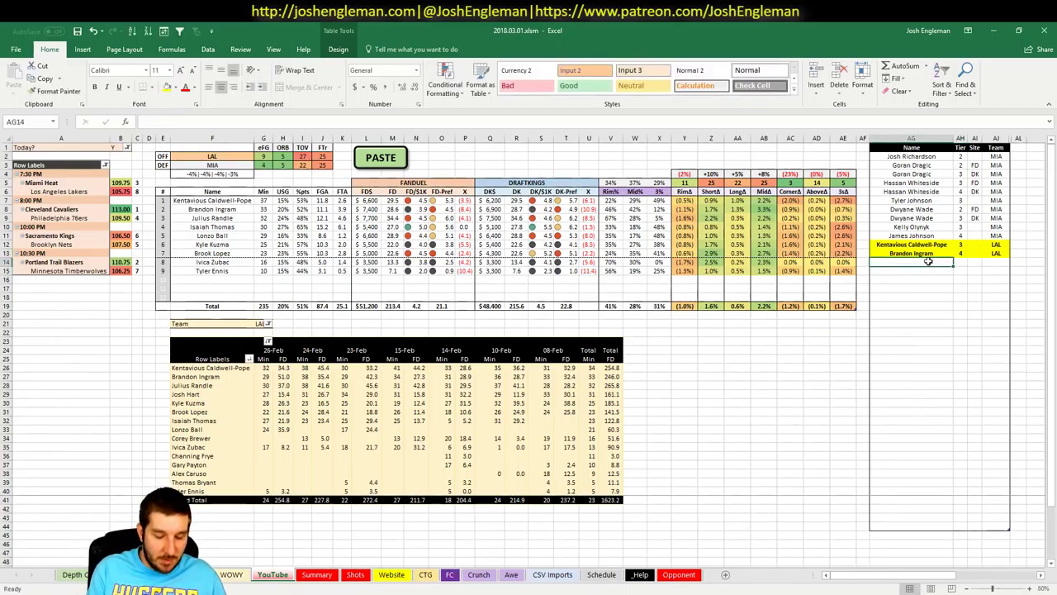
{"action": "type", "text": "Julius Randle"}
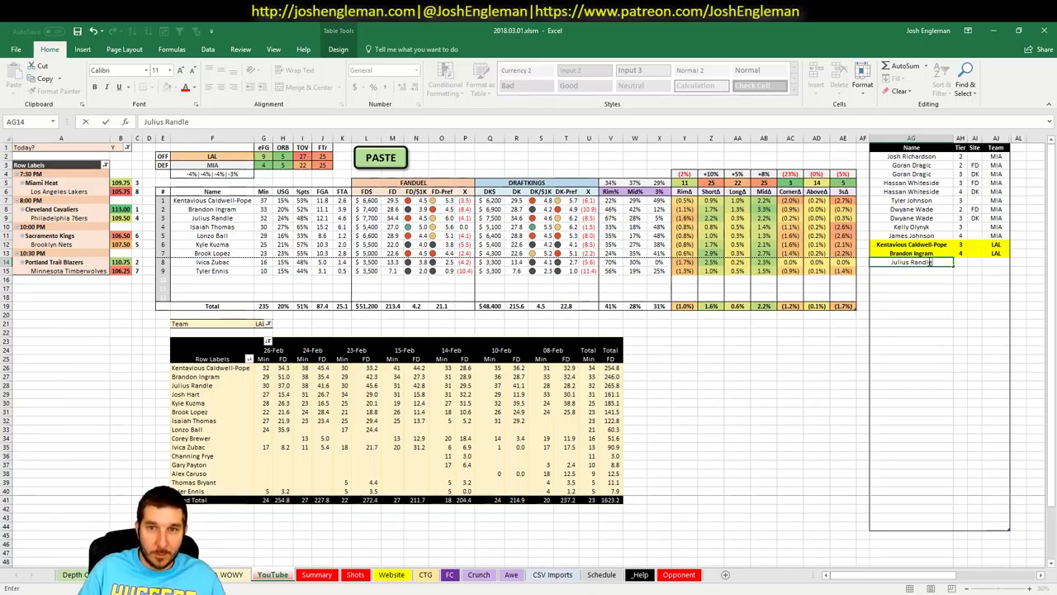
{"action": "key", "text": "Return"}
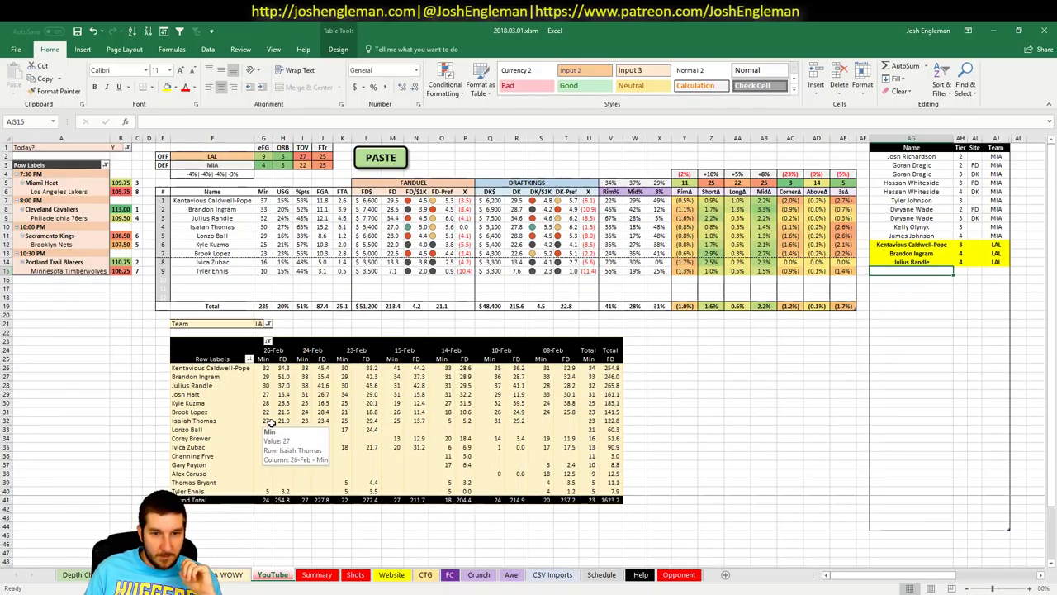
Step: Examine Isaiah Thomas's FanDuel projection row in the Summary sheet, including his EPS and 17-18 values
{"action": "left_click", "coordinate": [489, 429]}
{"action": "left_click", "coordinate": [826, 304]}
{"action": "left_click", "coordinate": [790, 394]}
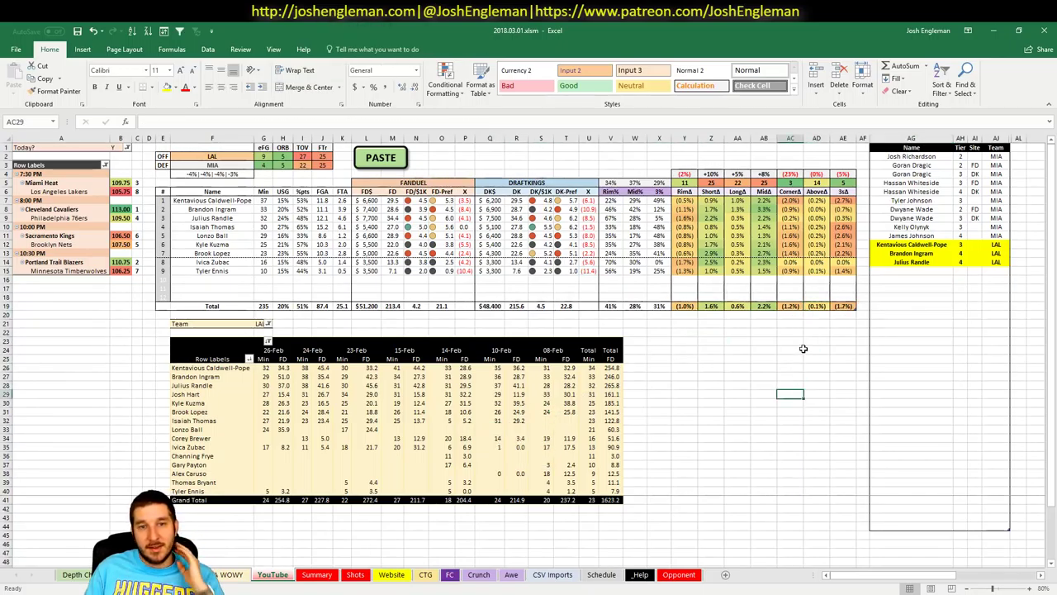
{"action": "left_click", "coordinate": [328, 577]}
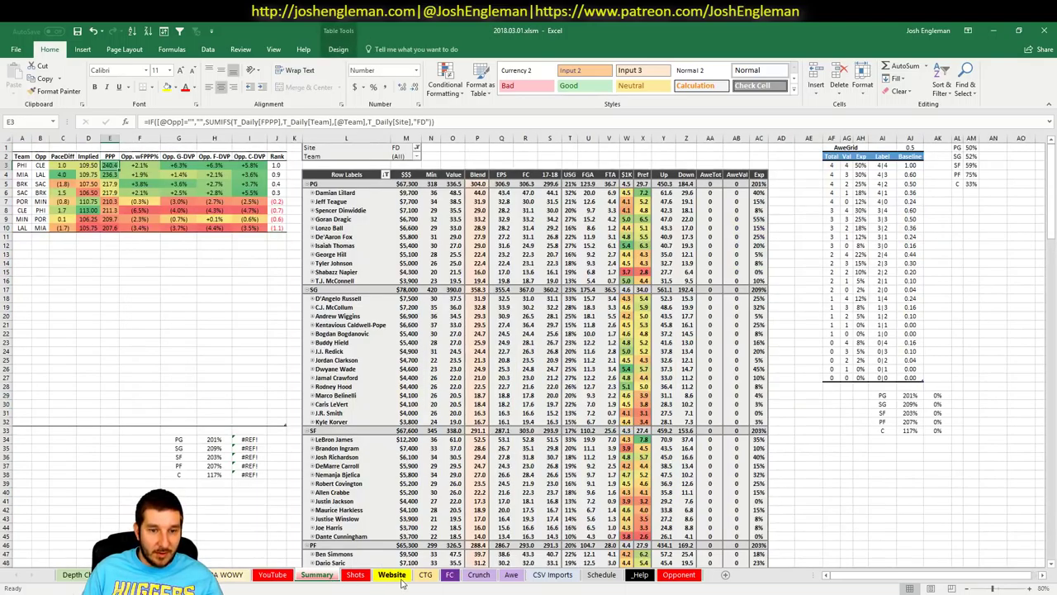
{"action": "left_click", "coordinate": [355, 576]}
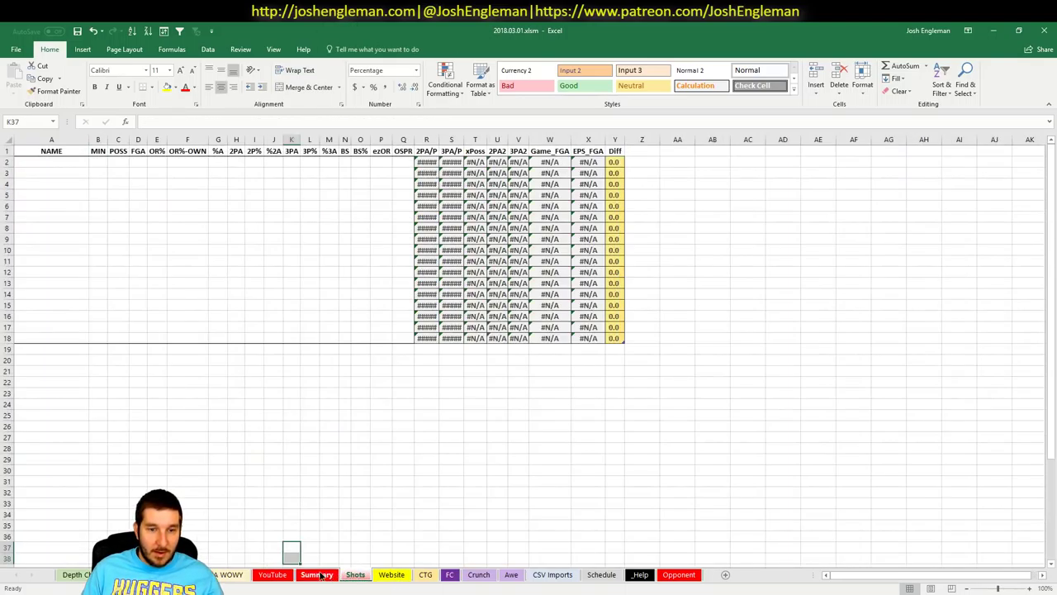
{"action": "left_click", "coordinate": [317, 576]}
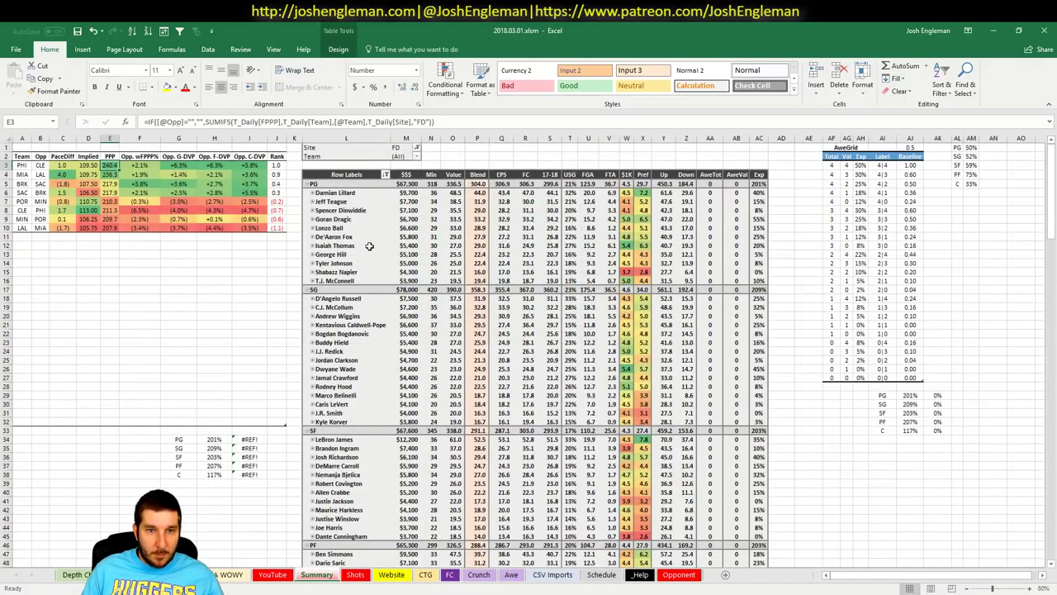
{"action": "left_click_drag", "start_coordinate": [369, 245], "coordinate": [590, 248]}
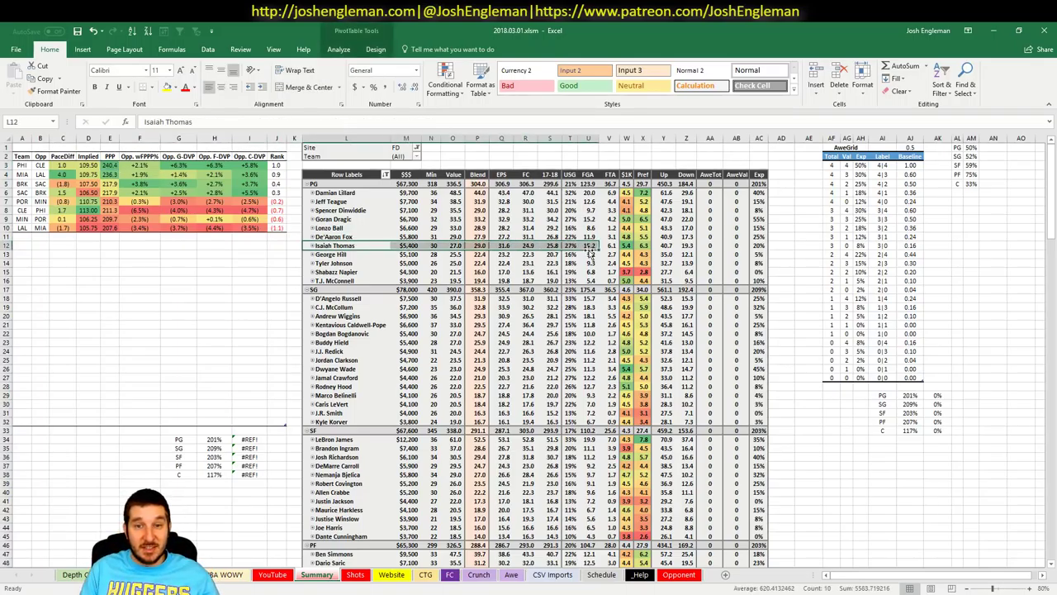
{"action": "left_click", "coordinate": [556, 245]}
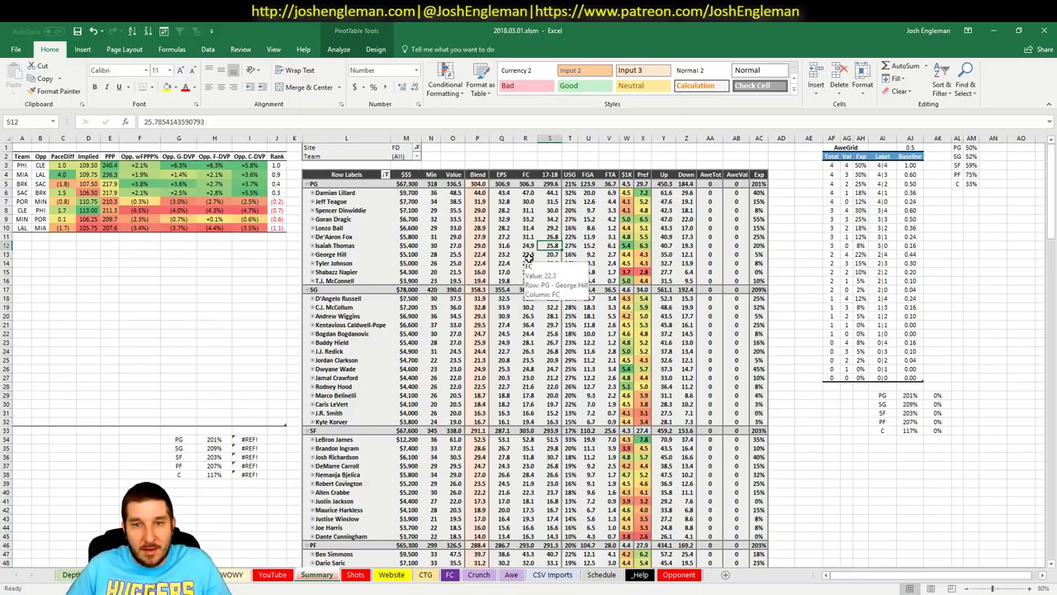
{"action": "left_click", "coordinate": [504, 246]}
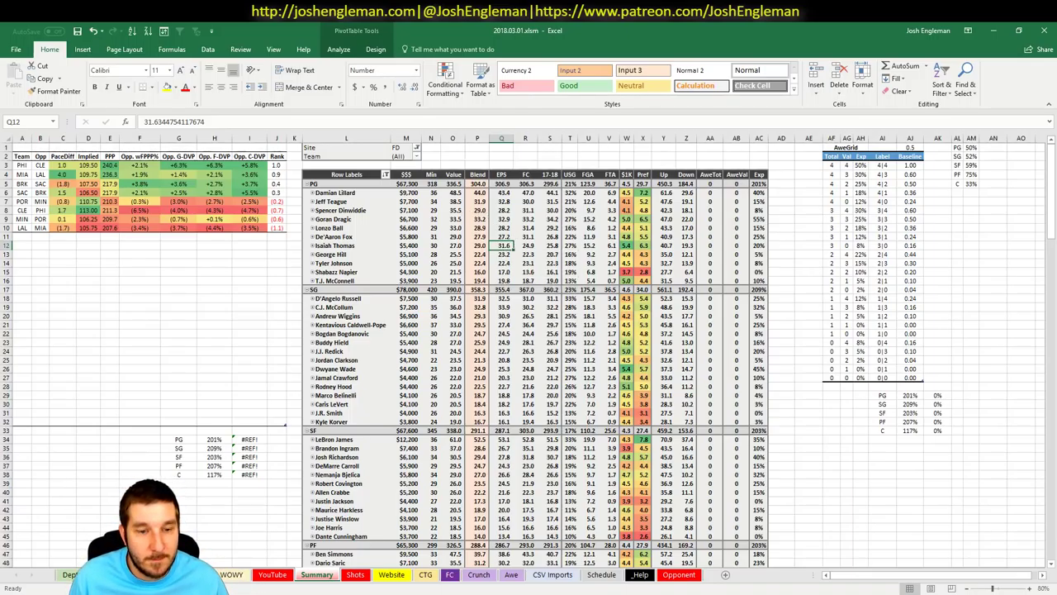
Step: Return to the YouTube sheet and add Isaiah Thomas to row 15 of the tier table with tier 4
{"action": "key", "text": "ctrl+Page_Up"}
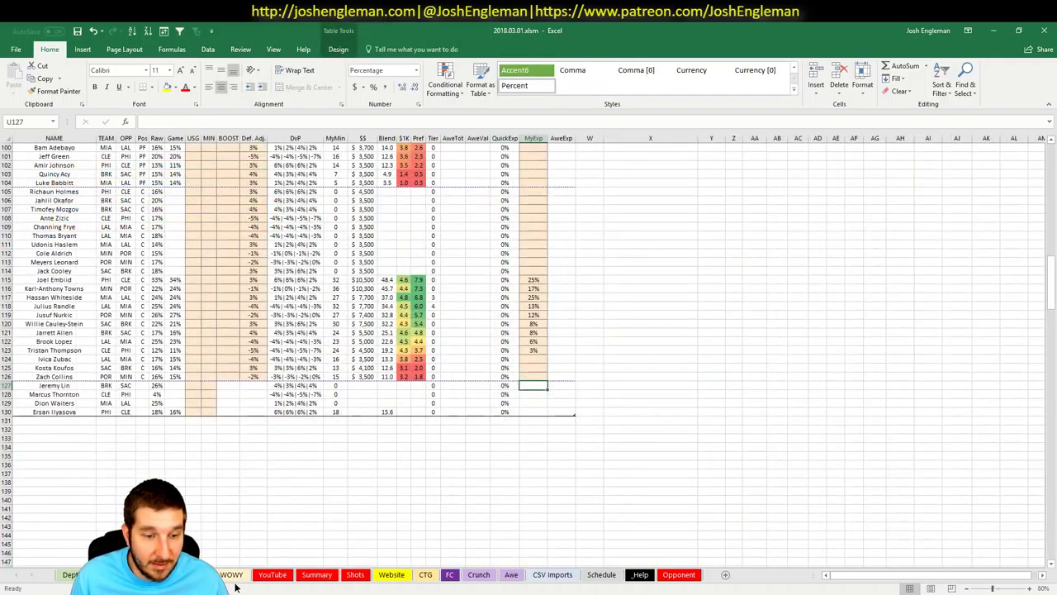
{"action": "key", "text": "ctrl+Page_Down"}
{"action": "key", "text": "ctrl+Page_Down"}
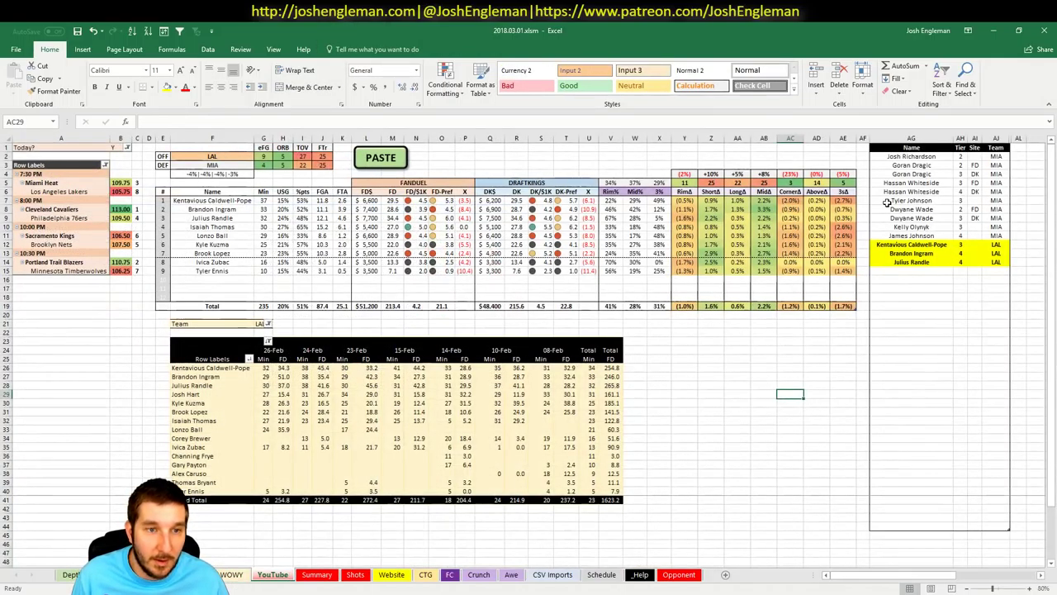
{"action": "left_click", "coordinate": [917, 272]}
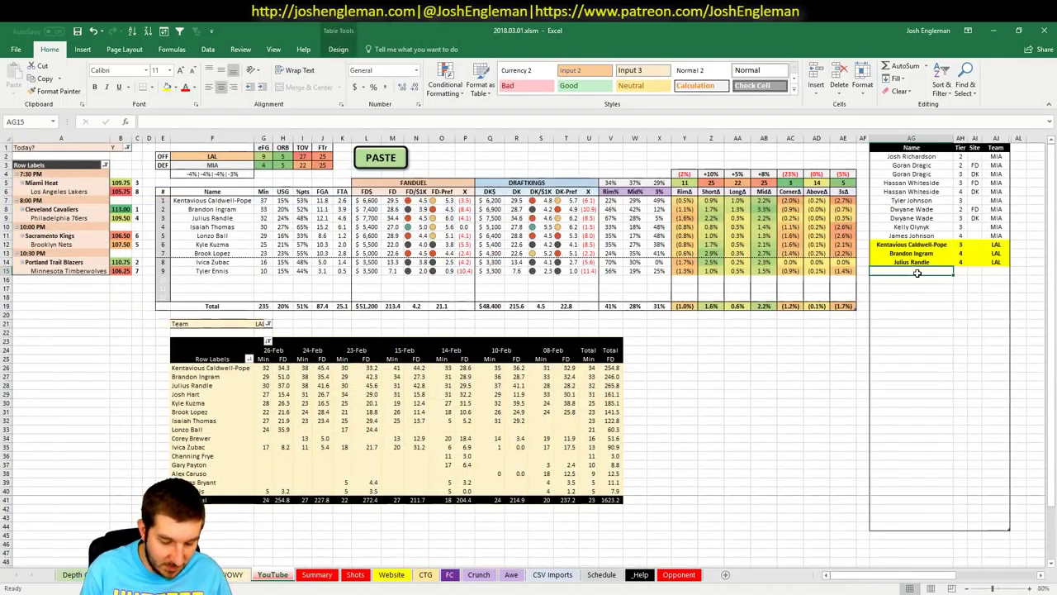
{"action": "type", "text": "Isaiaht"}
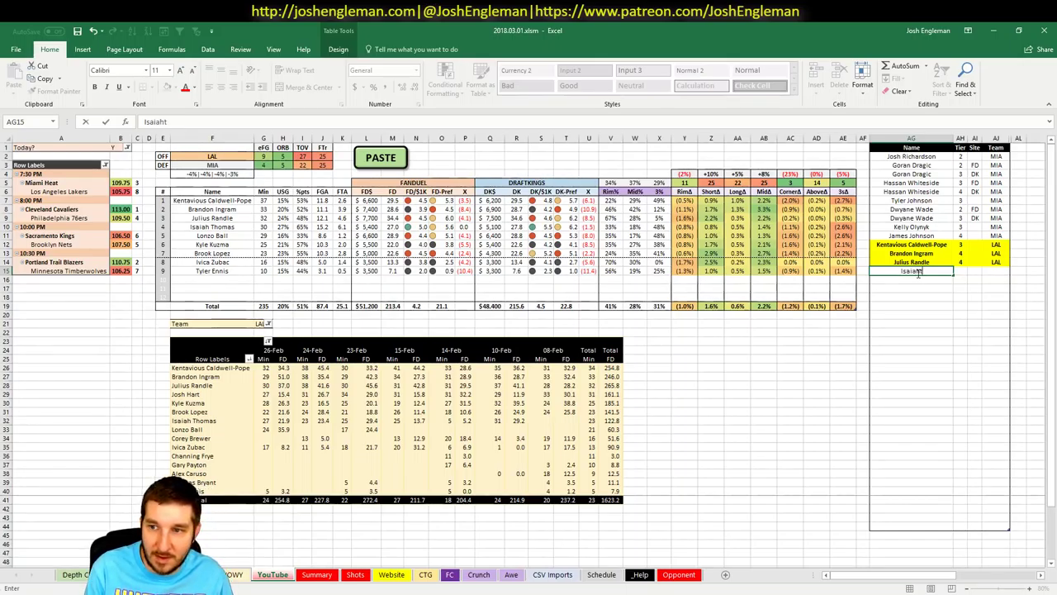
{"action": "key", "text": "BackSpace"}
{"action": "type", "text": "Thomas"}
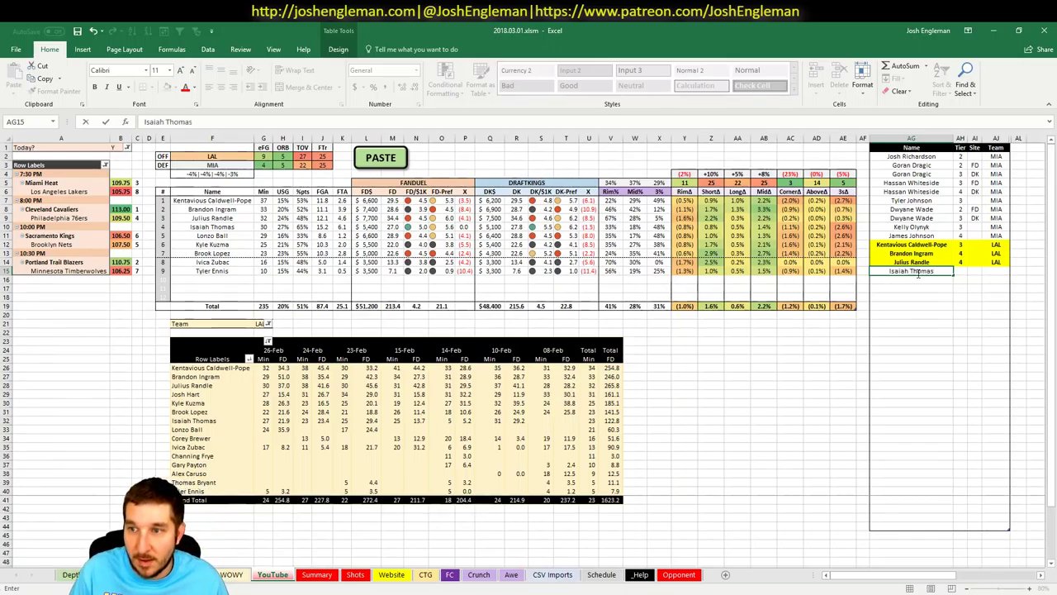
{"action": "key", "text": "Return"}
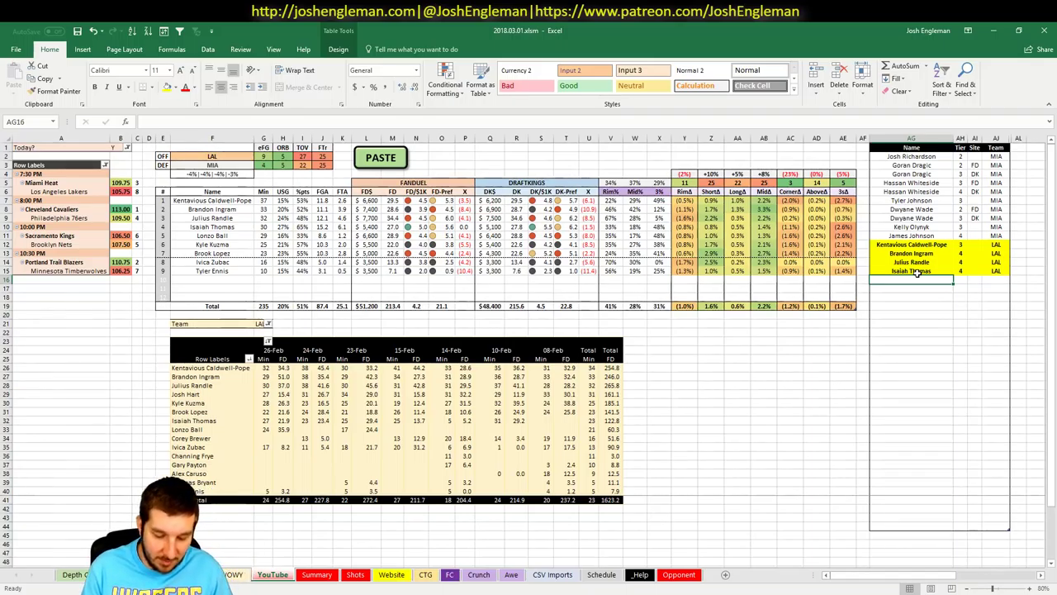
Step: Add Lonzo Ball to row 16 of the tier table with tier 3, checking his projected minutes
{"action": "type", "text": "Lonzo Ball"}
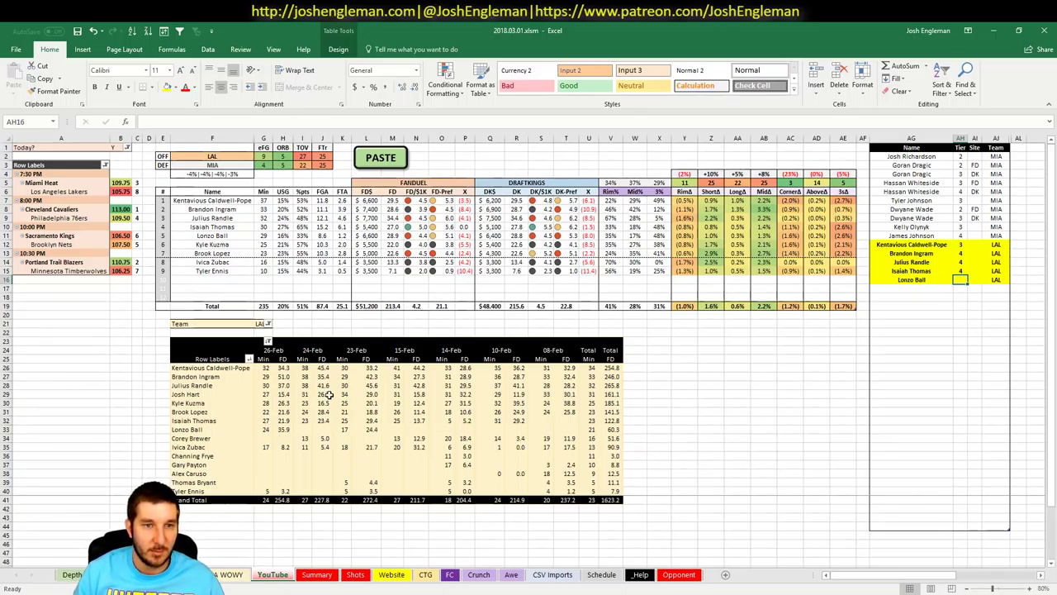
{"action": "right_click", "coordinate": [231, 314]}
{"action": "key", "text": "Escape"}
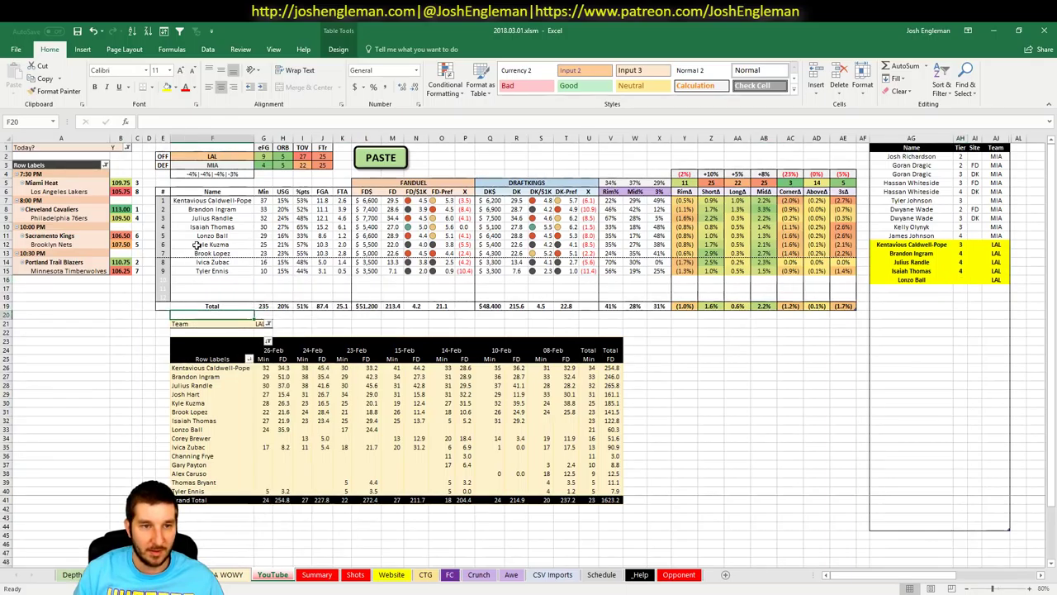
{"action": "left_click", "coordinate": [258, 237]}
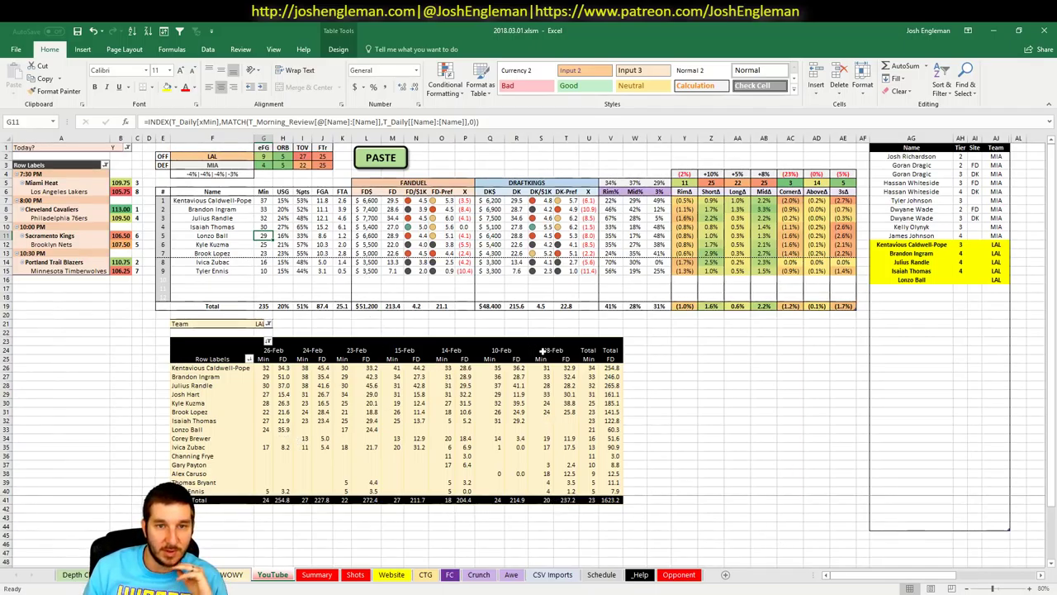
{"action": "left_click", "coordinate": [948, 289]}
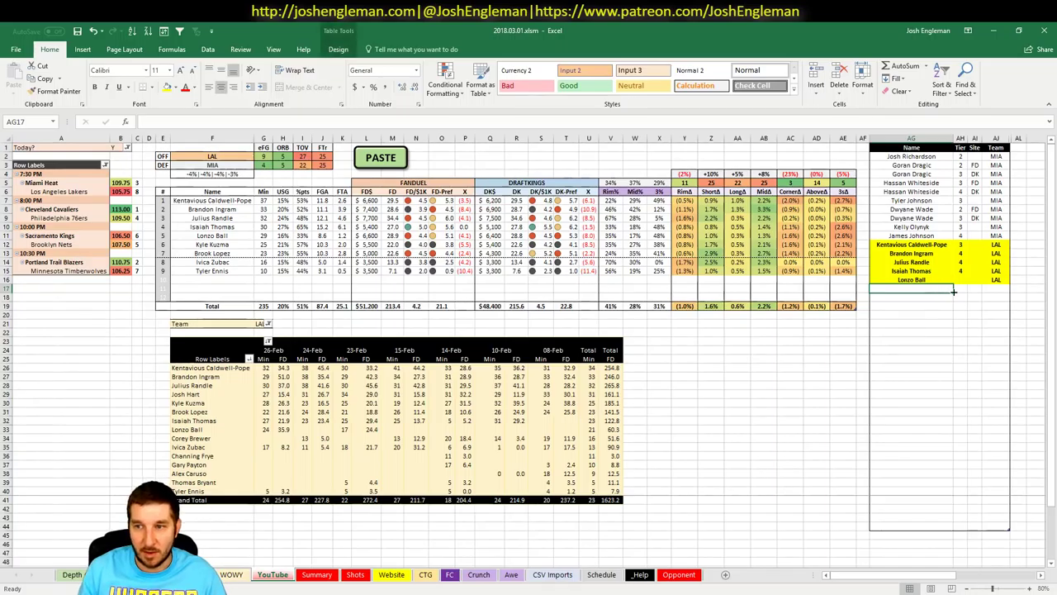
{"action": "left_click", "coordinate": [956, 289]}
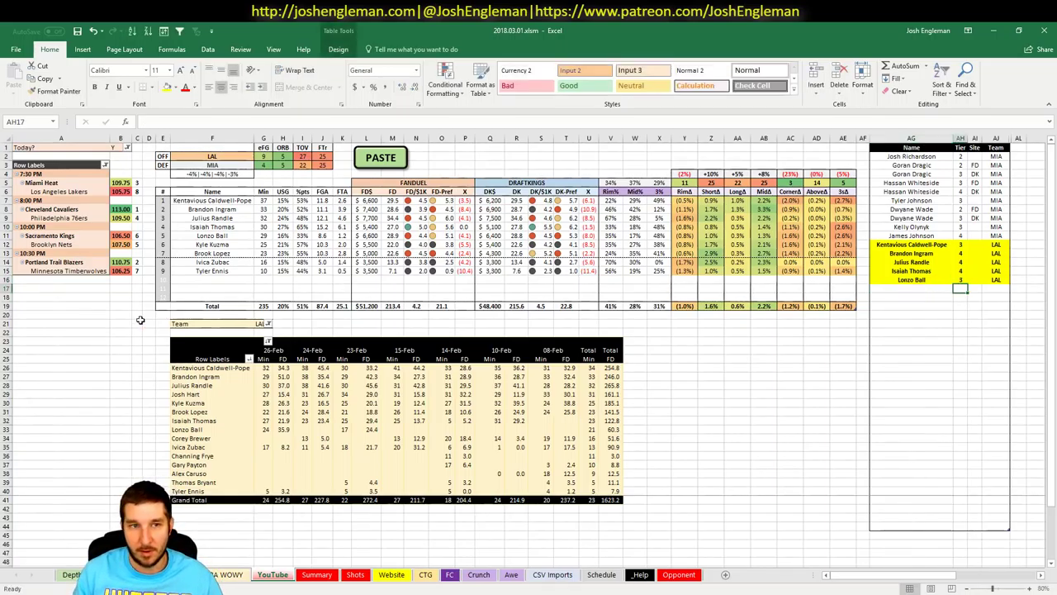
Step: Add Kyle Kuzma to row 17 of the tier table with tier 4
{"action": "left_click", "coordinate": [218, 157]}
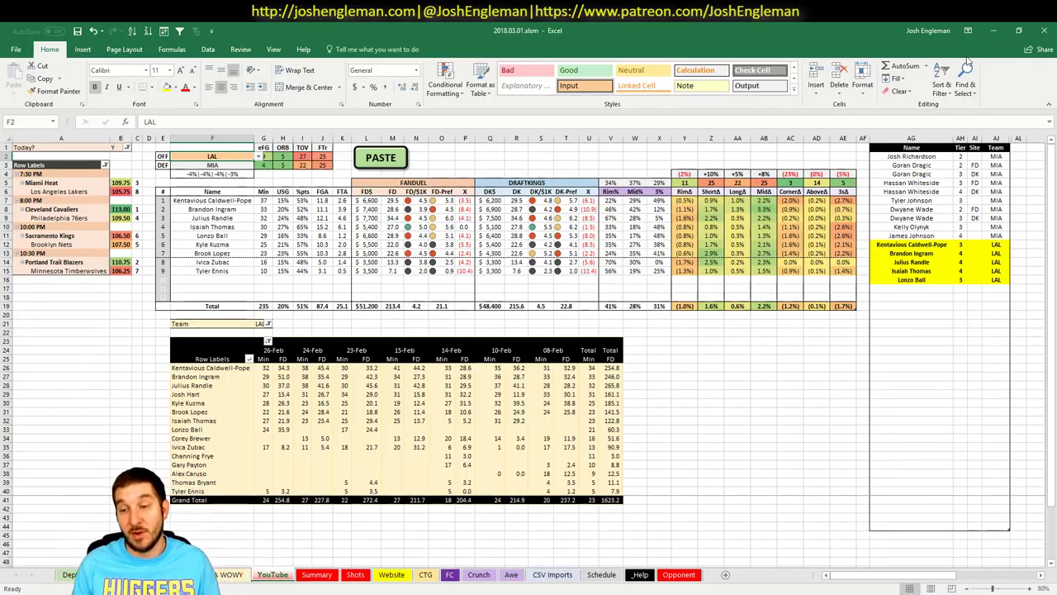
{"action": "left_click", "coordinate": [913, 280]}
{"action": "left_click", "coordinate": [908, 289]}
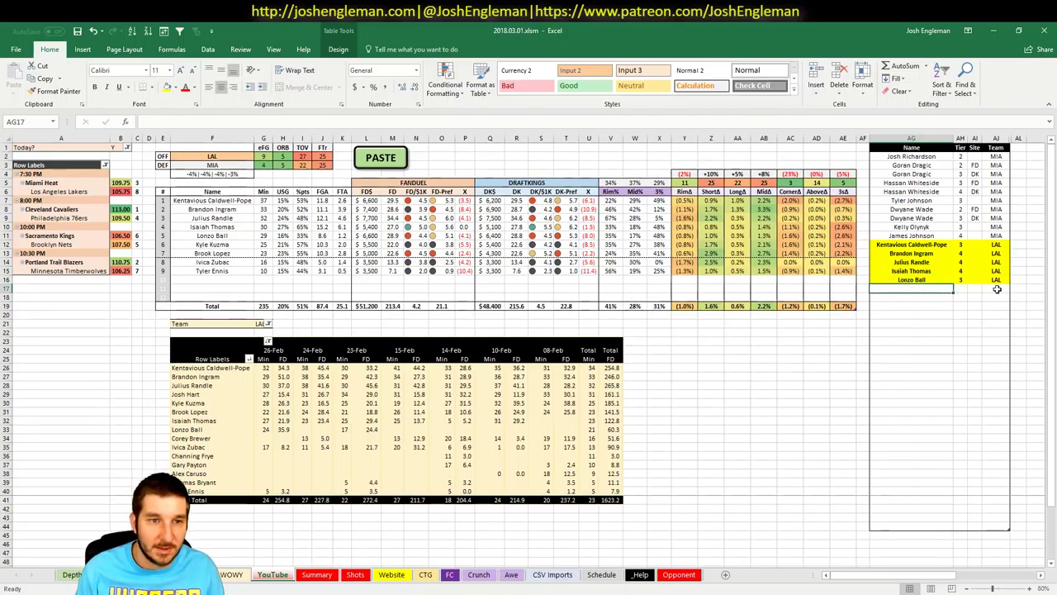
{"action": "type", "text": "Kyle uz"}
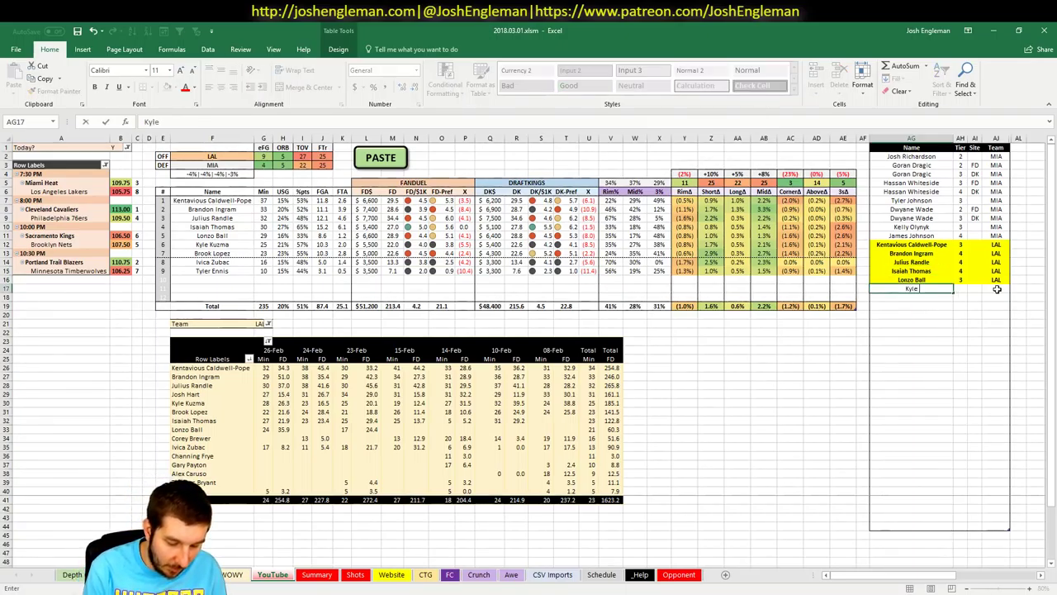
{"action": "key", "text": "BackSpace"}
{"action": "key", "text": "BackSpace"}
{"action": "type", "text": "Kuzma"}
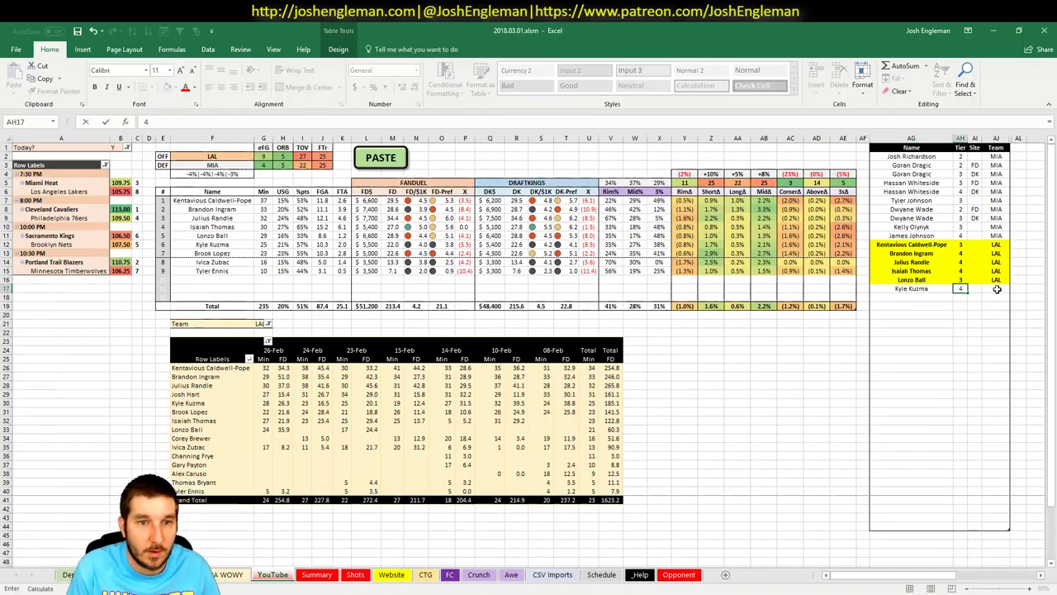
{"action": "key", "text": "Return"}
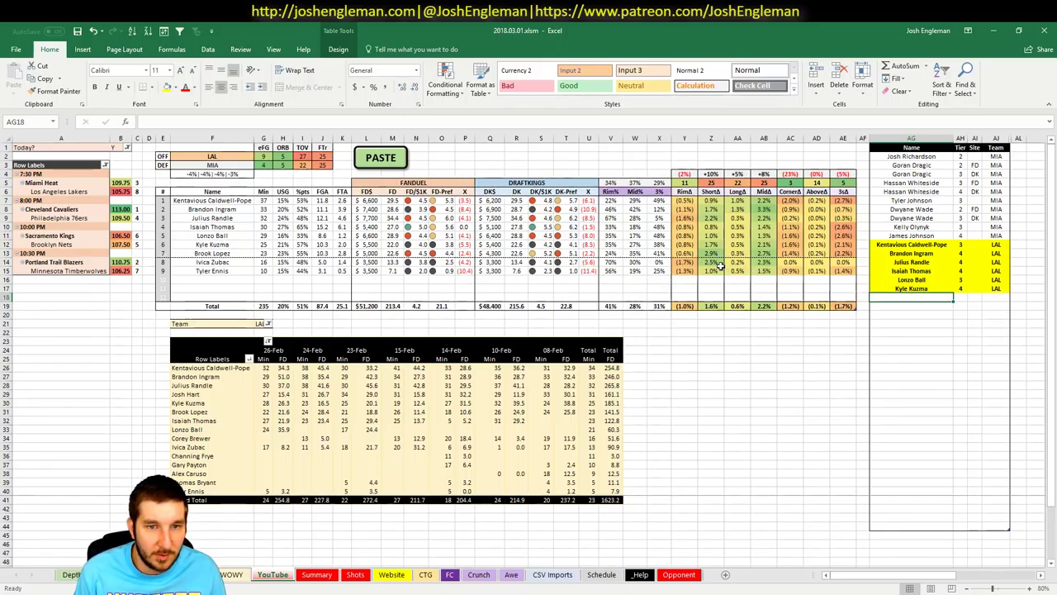
Step: Set the offense team in the matchup review to CLE to load the Cleveland Cavaliers' projections
{"action": "left_click", "coordinate": [248, 157]}
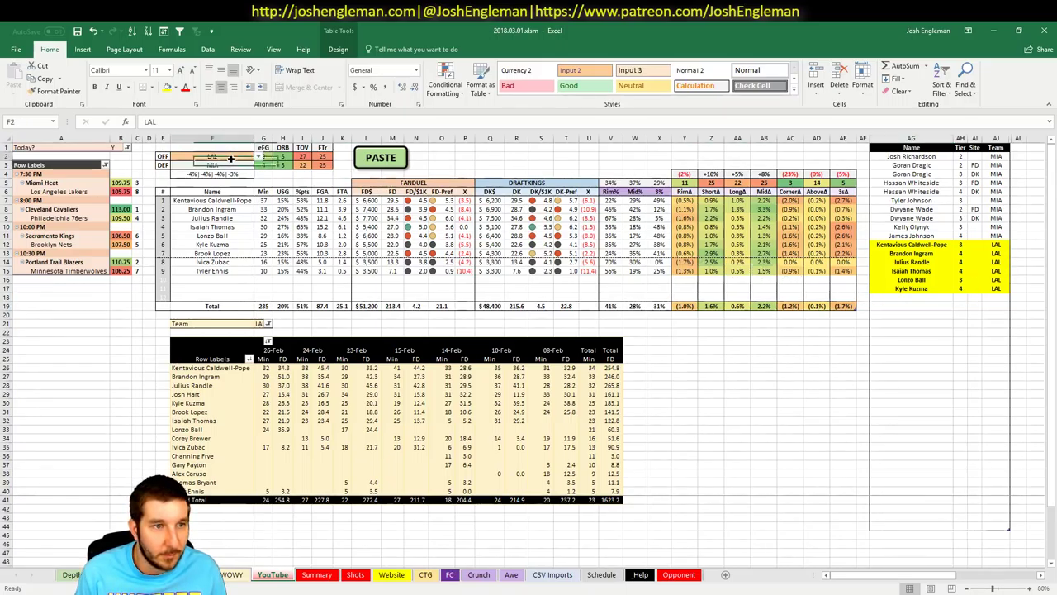
{"action": "type", "text": "CLE"}
{"action": "key", "text": "Return"}
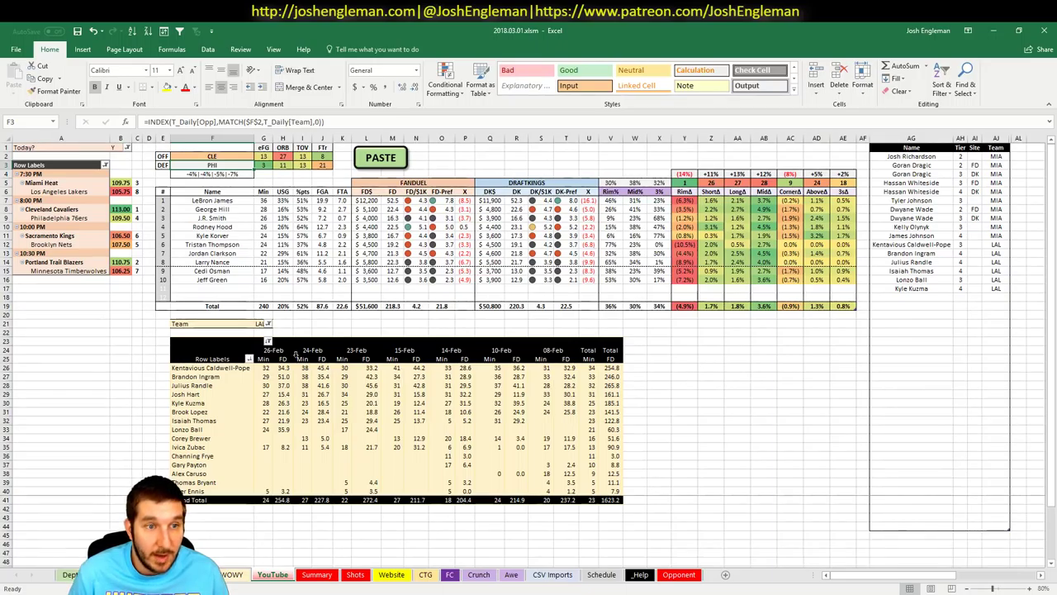
Step: Check the team matchup rankings in the Summary sheet and return to the tier table in the YouTube sheet
{"action": "left_click", "coordinate": [316, 581]}
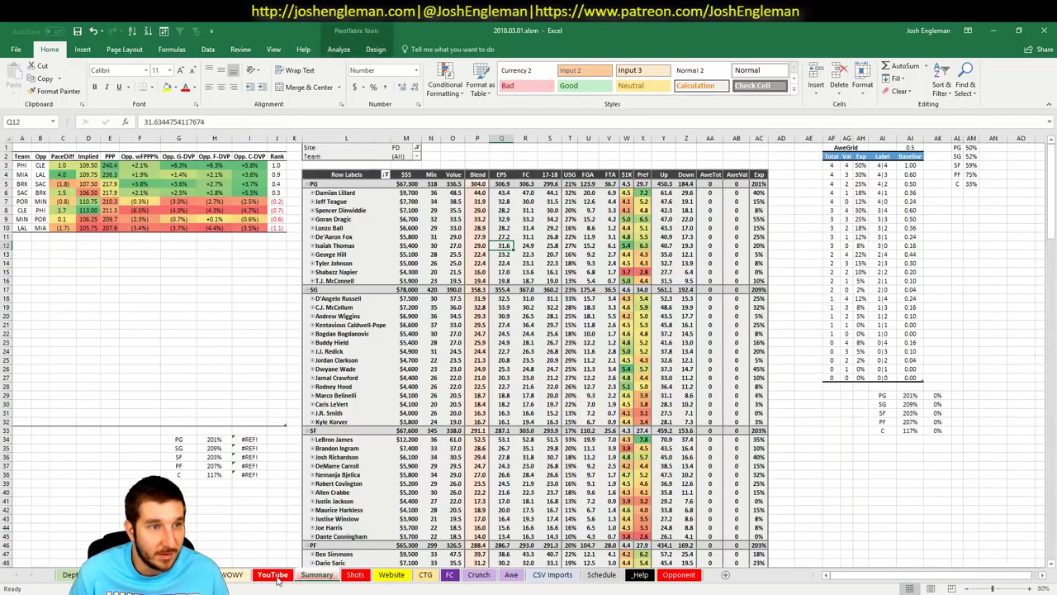
{"action": "left_click", "coordinate": [279, 580]}
{"action": "left_click", "coordinate": [319, 578]}
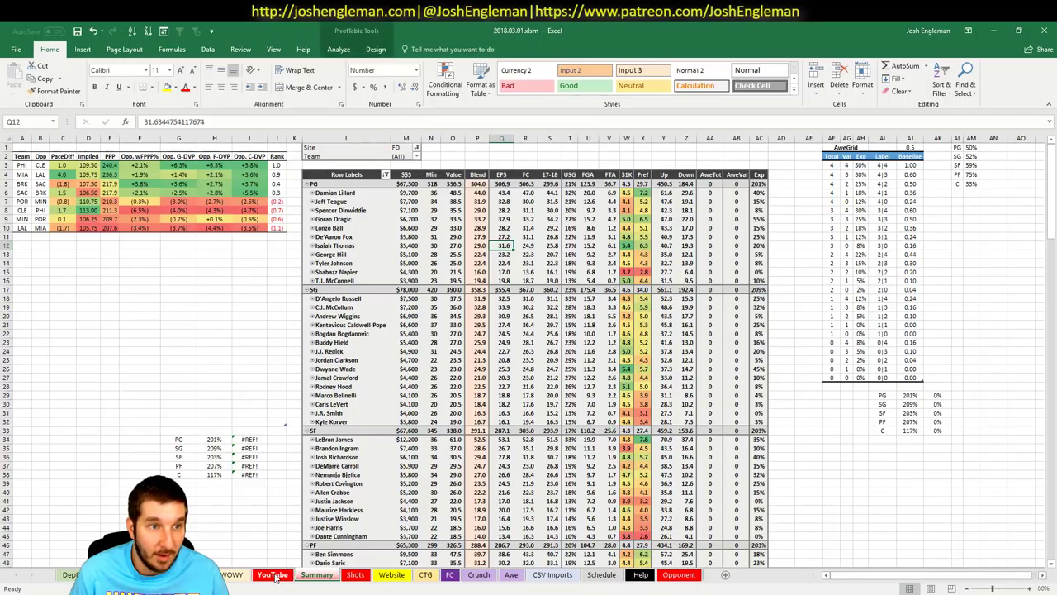
{"action": "left_click", "coordinate": [276, 578]}
{"action": "left_click", "coordinate": [881, 322]}
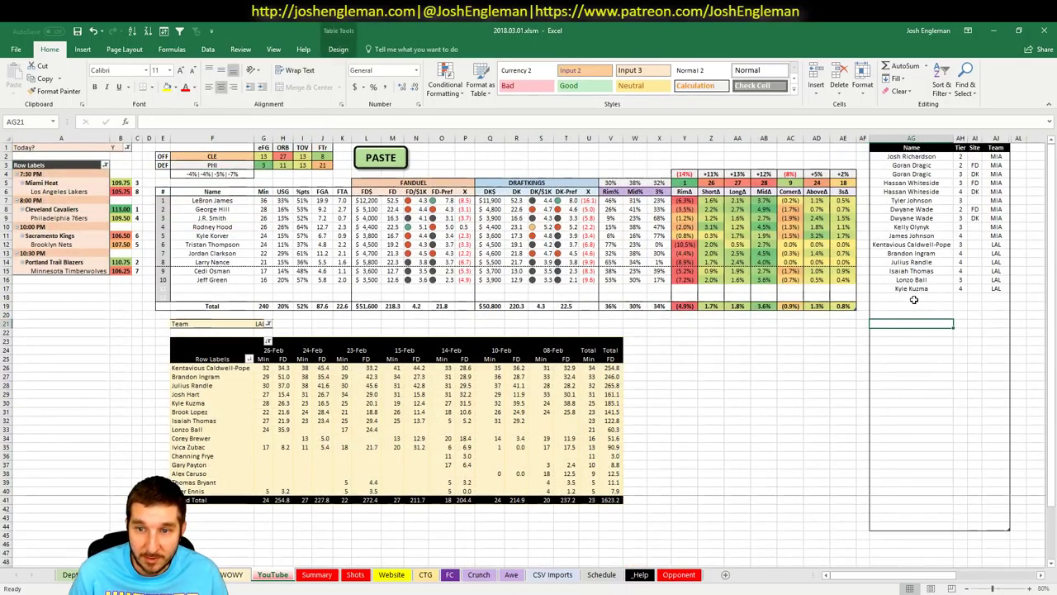
Step: Set the Team filter of the recent game log below the projections to CLE
{"action": "left_click", "coordinate": [914, 299]}
{"action": "left_click", "coordinate": [259, 323]}
{"action": "type", "text": "CLE"}
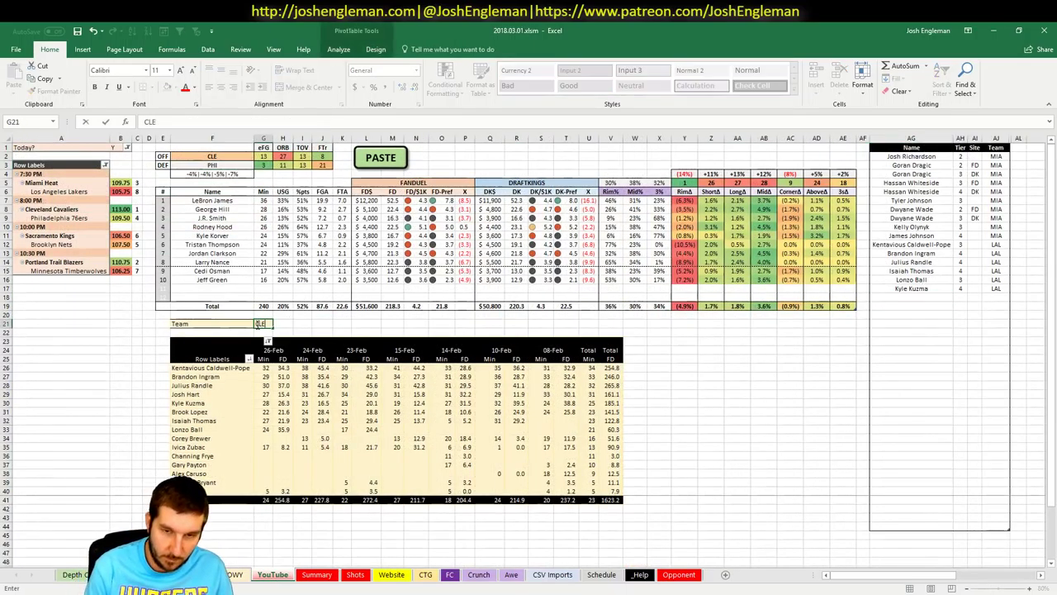
{"action": "key", "text": "Return"}
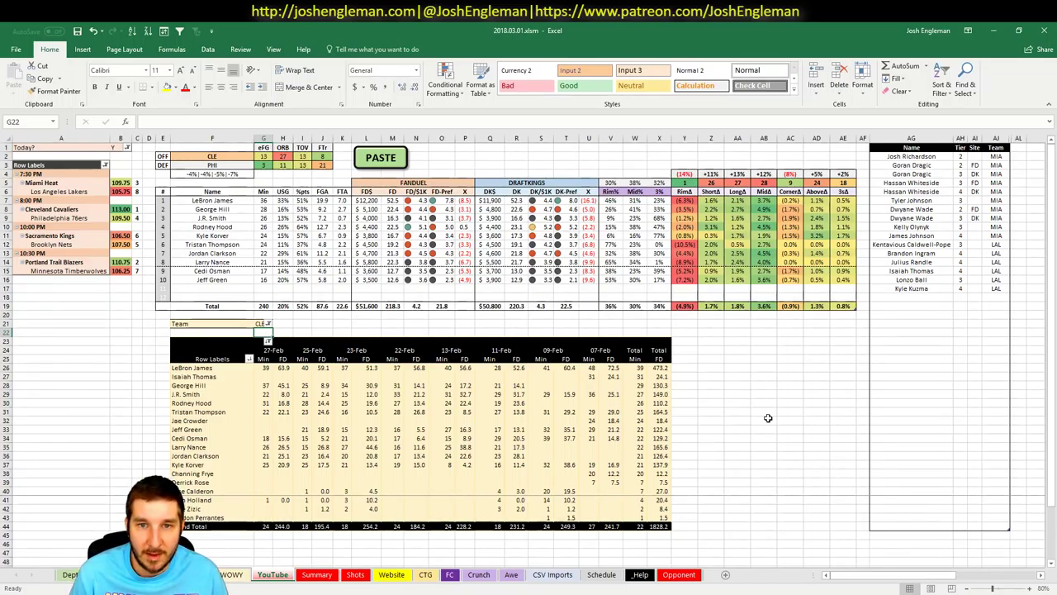
Step: Review the small forward projections for LeBron James and Brandon Ingram in the Summary sheet and return to the YouTube sheet
{"action": "left_click", "coordinate": [909, 295]}
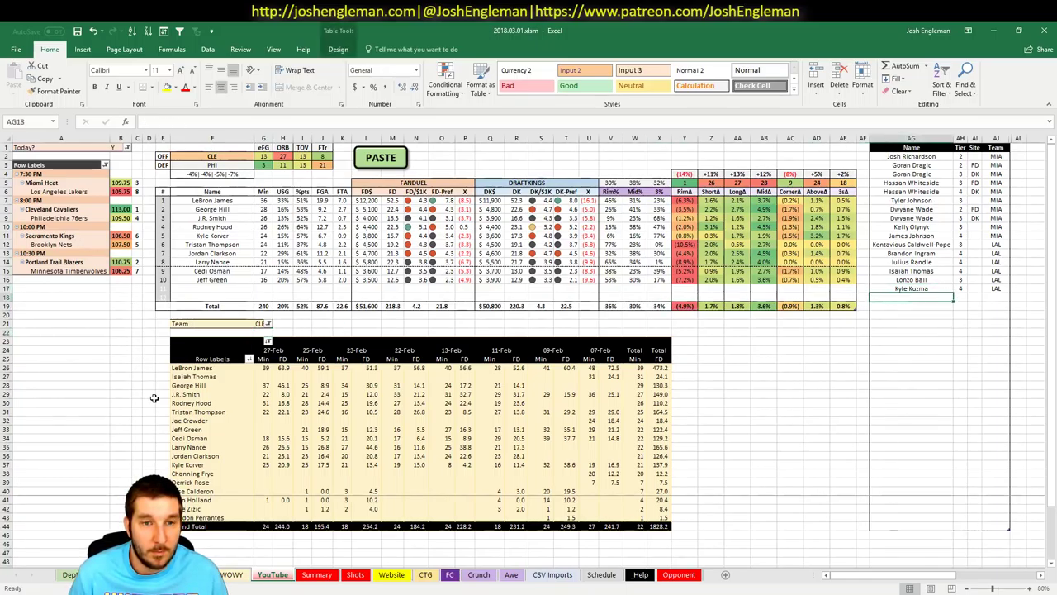
{"action": "left_click", "coordinate": [313, 574]}
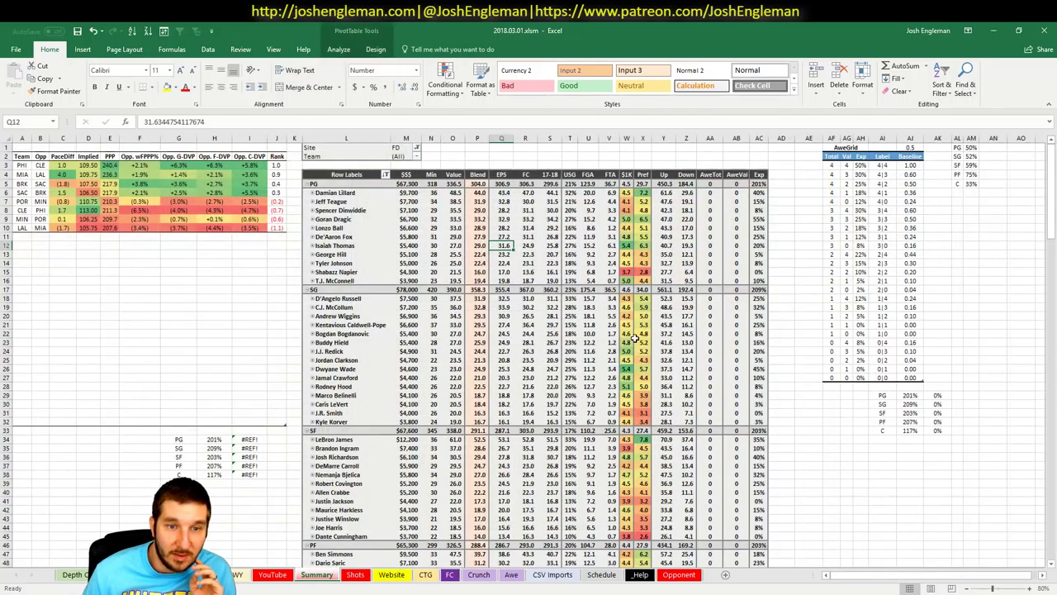
{"action": "scroll", "coordinate": [646, 336], "scroll_direction": "down", "scroll_amount": 1}
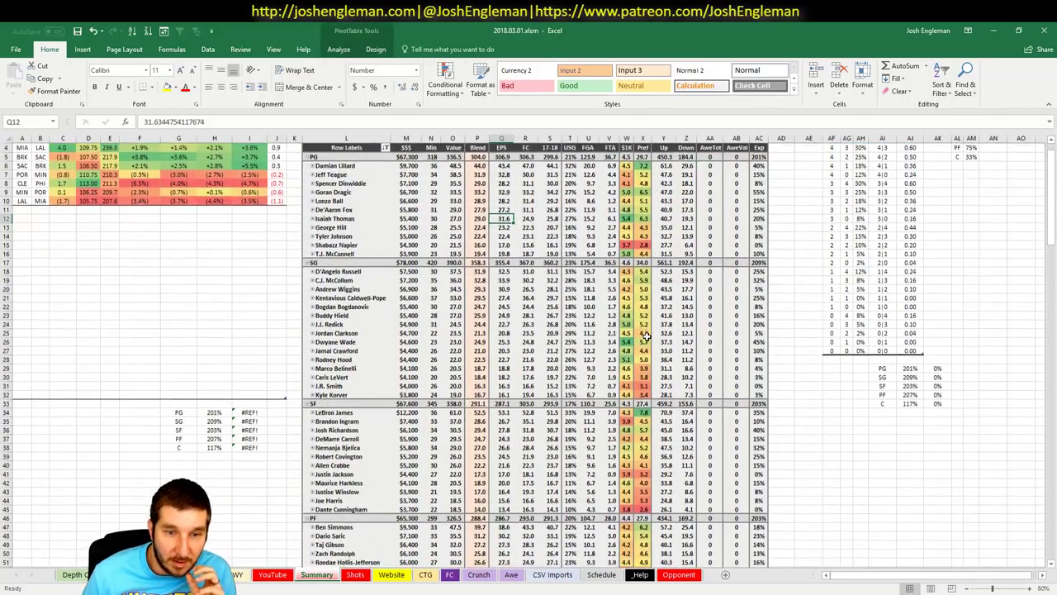
{"action": "left_click", "coordinate": [369, 413]}
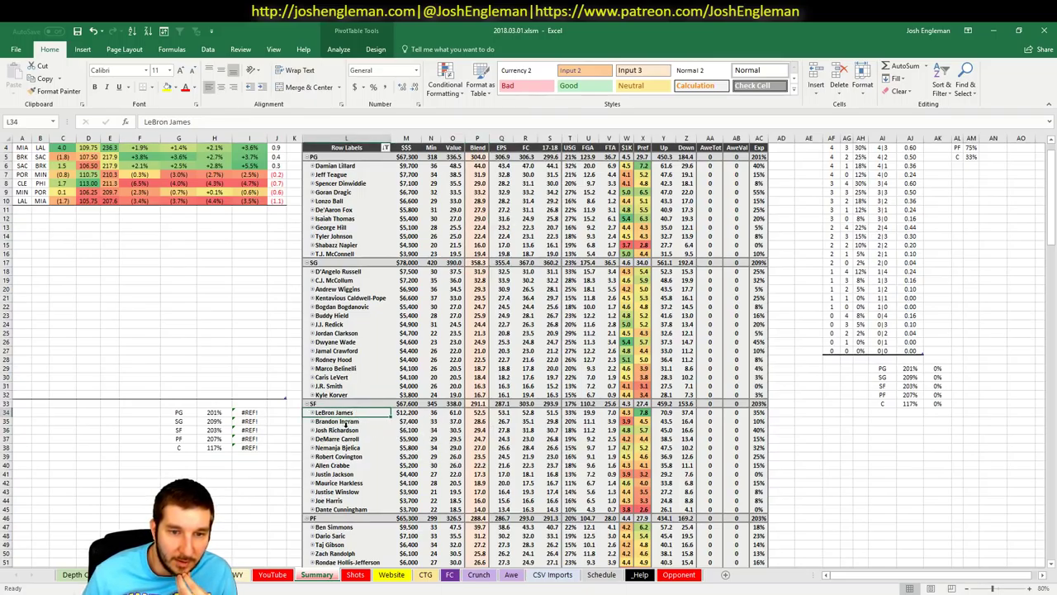
{"action": "left_click", "coordinate": [350, 422]}
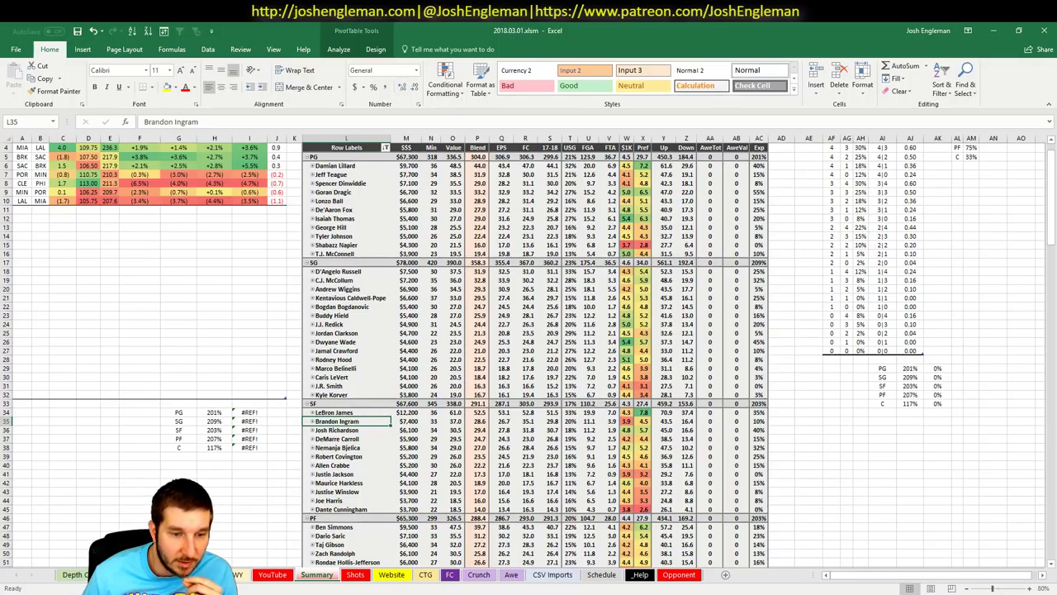
{"action": "key", "text": "ctrl+Page_Up"}
{"action": "key", "text": "ctrl+Page_Up"}
{"action": "left_click", "coordinate": [272, 573]}
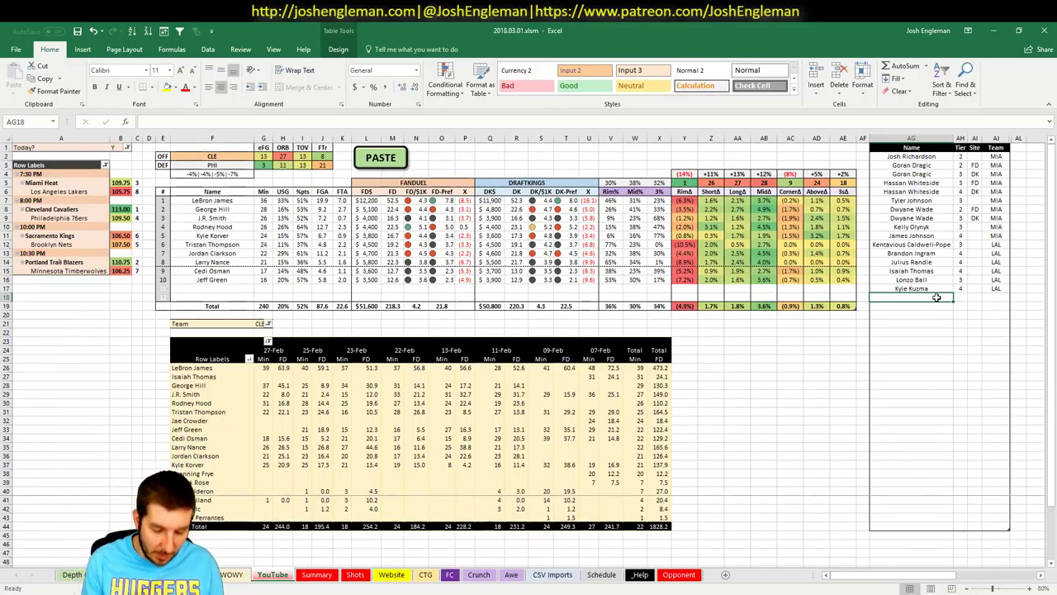
Step: Add LeBron James to row 18 of the tier table with tier 3
{"action": "type", "text": "LeBron James"}
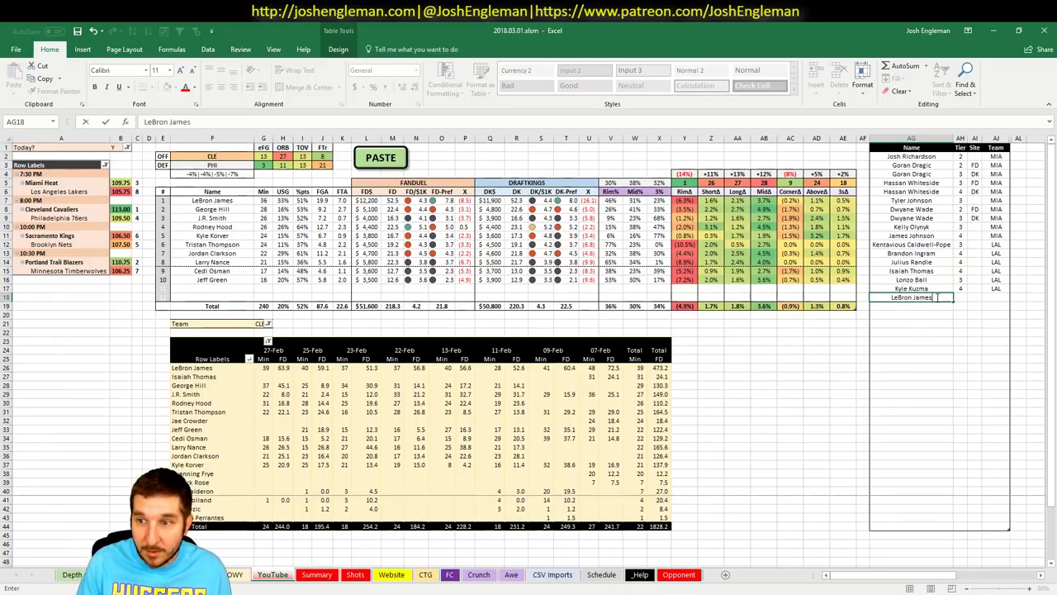
{"action": "key", "text": "Tab"}
{"action": "type", "text": "3"}
{"action": "key", "text": "Return"}
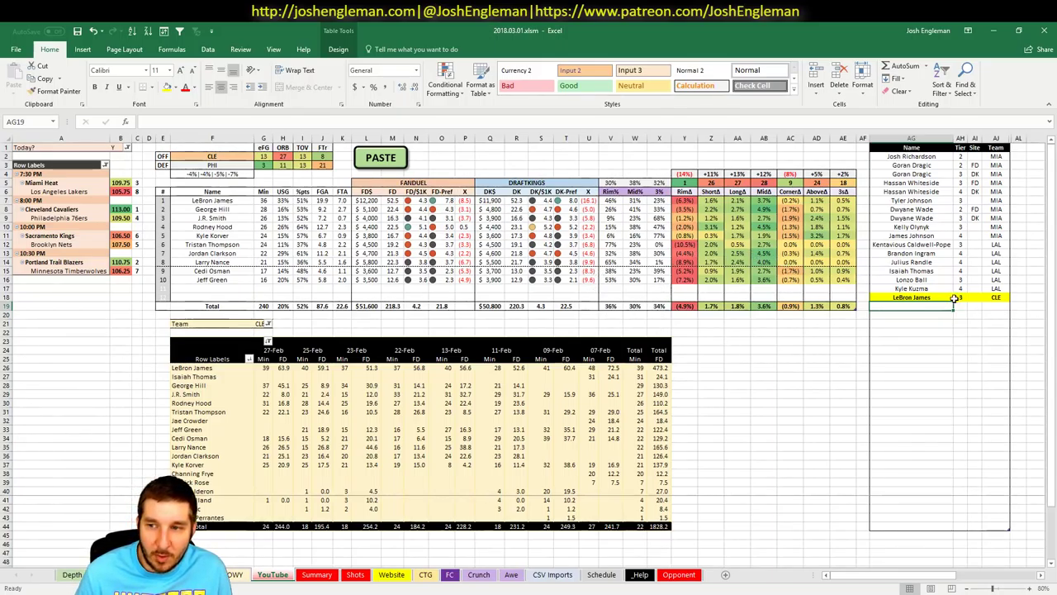
Step: Check the small forward salaries in the Summary sheet again and return to row 19 of the YouTube sheet's tier table
{"action": "left_click", "coordinate": [317, 574]}
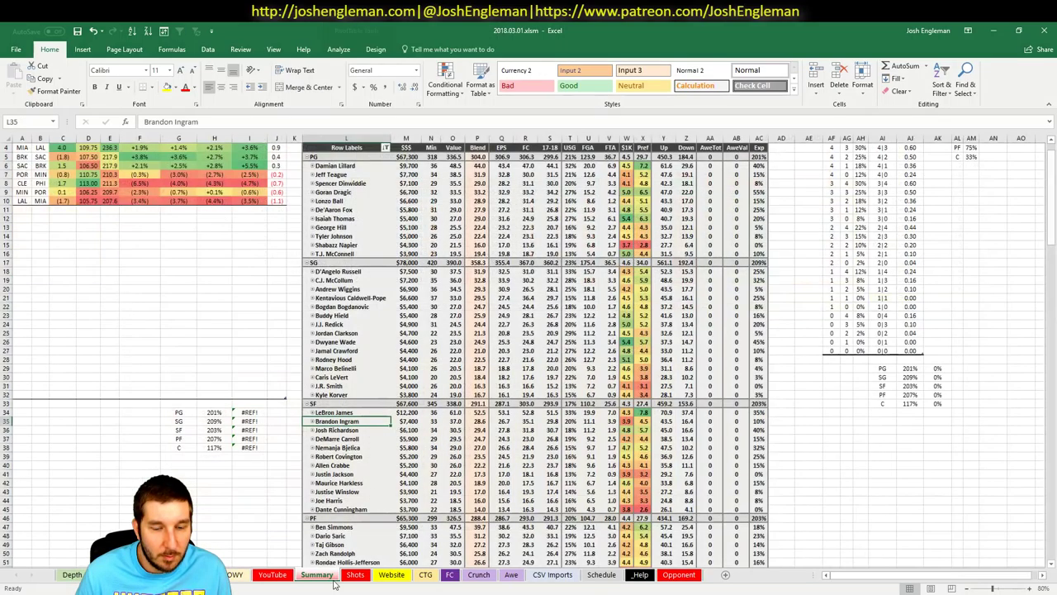
{"action": "left_click", "coordinate": [401, 458]}
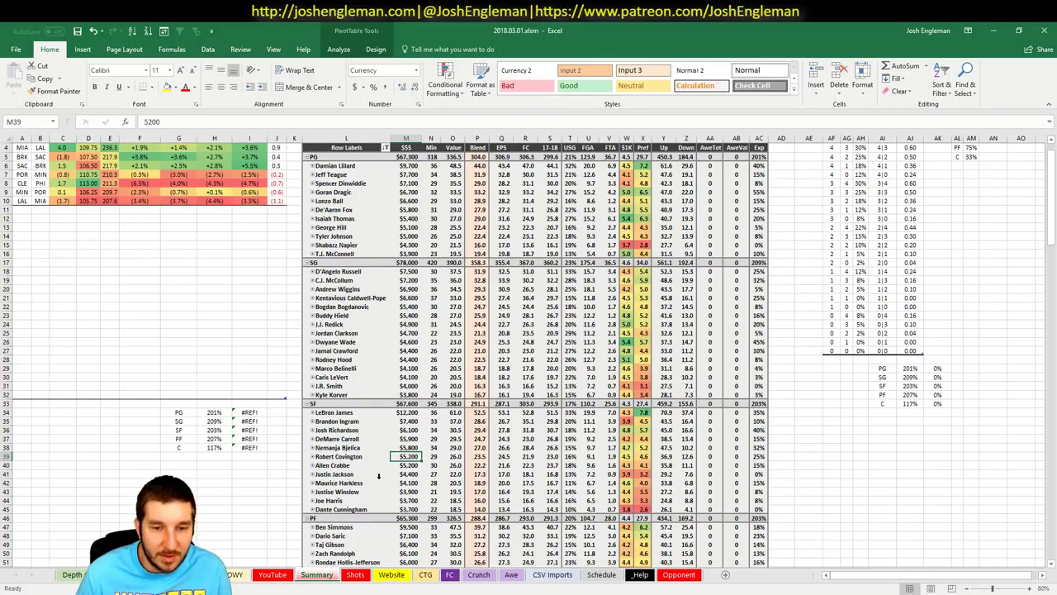
{"action": "left_click", "coordinate": [270, 576]}
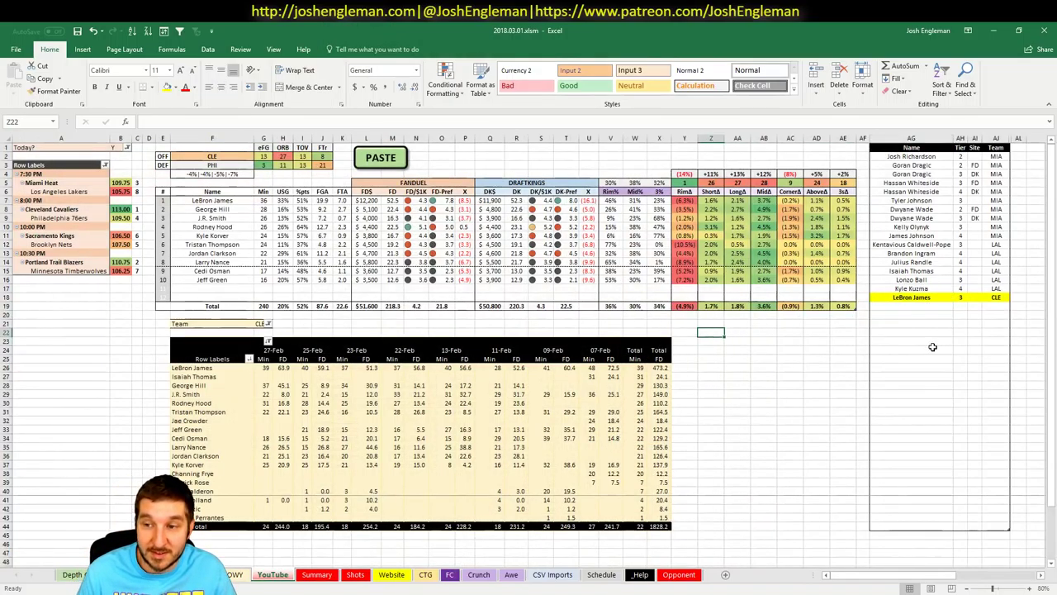
{"action": "left_click", "coordinate": [933, 307]}
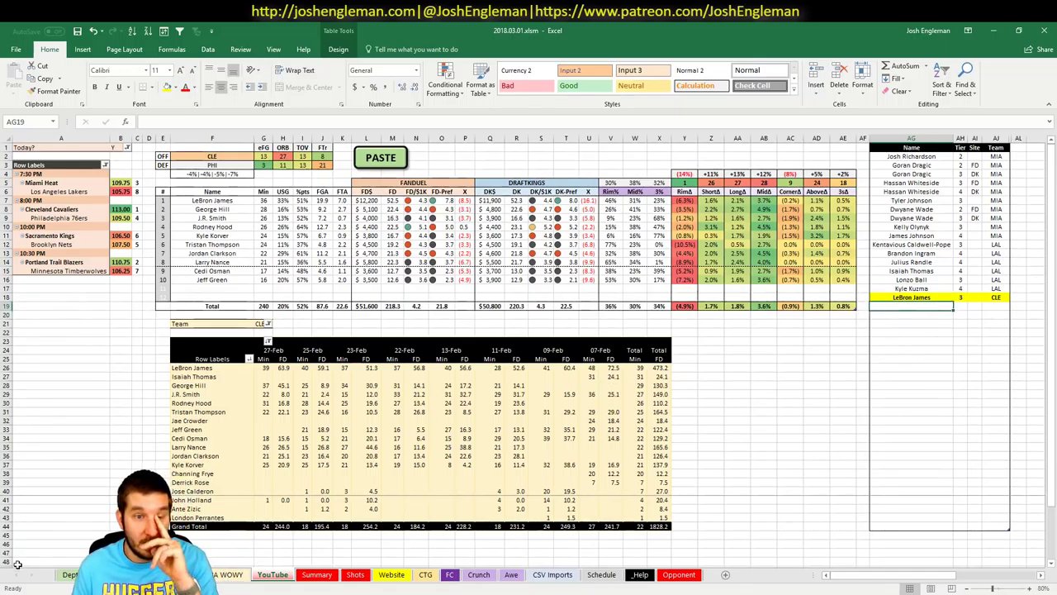
Step: Switch to the browser and open Today's Best Spots on fantasy5x5.com to view the defense-versus-position ratings
{"action": "key", "text": "alt+Tab"}
{"action": "left_click", "coordinate": [397, 29]}
{"action": "type", "text": "fan"}
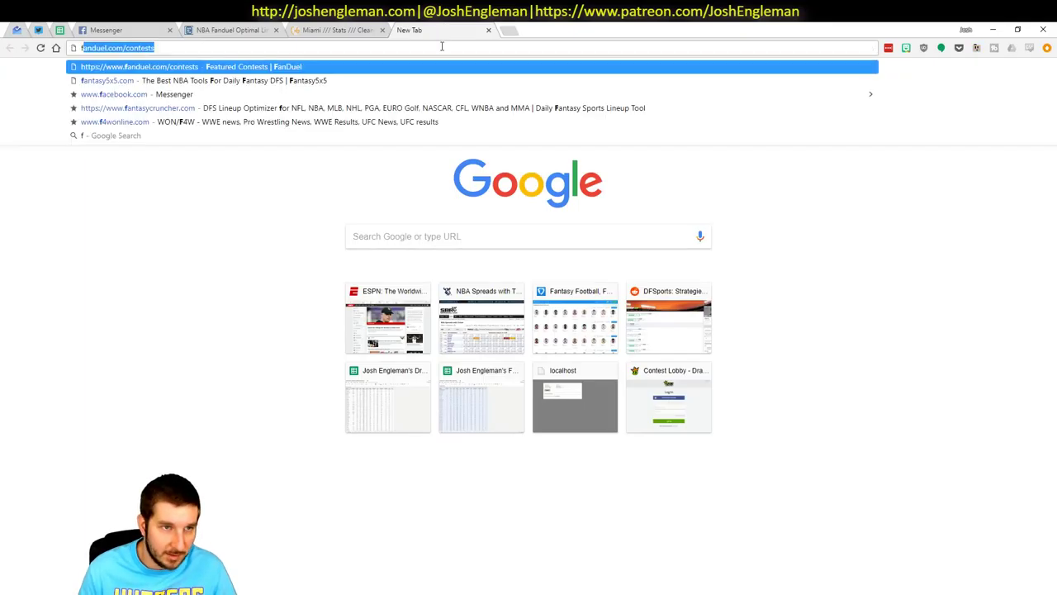
{"action": "type", "text": "tasy"}
{"action": "key", "text": "Return"}
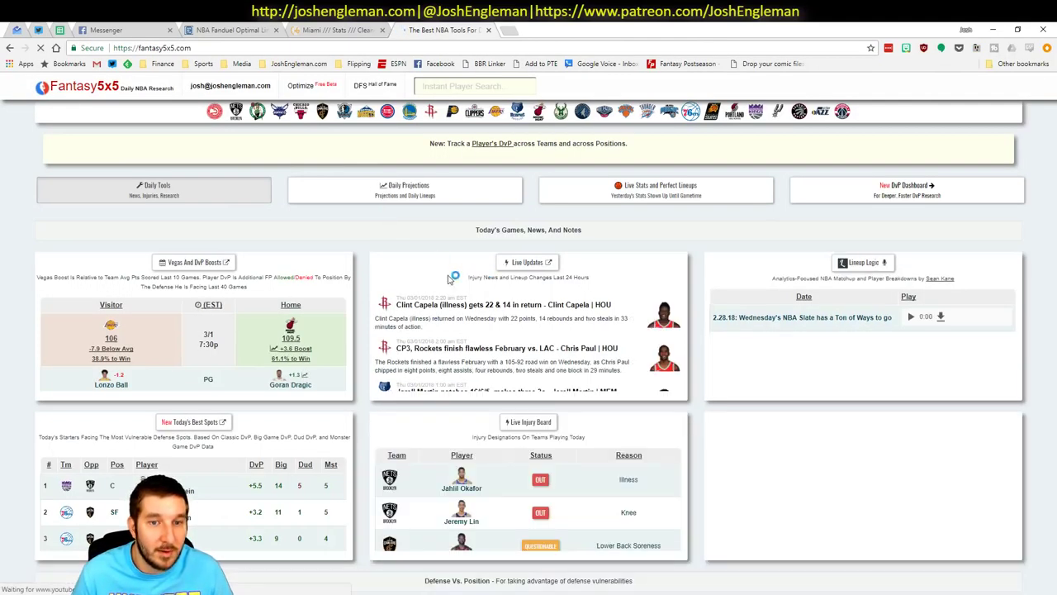
{"action": "left_click", "coordinate": [195, 422]}
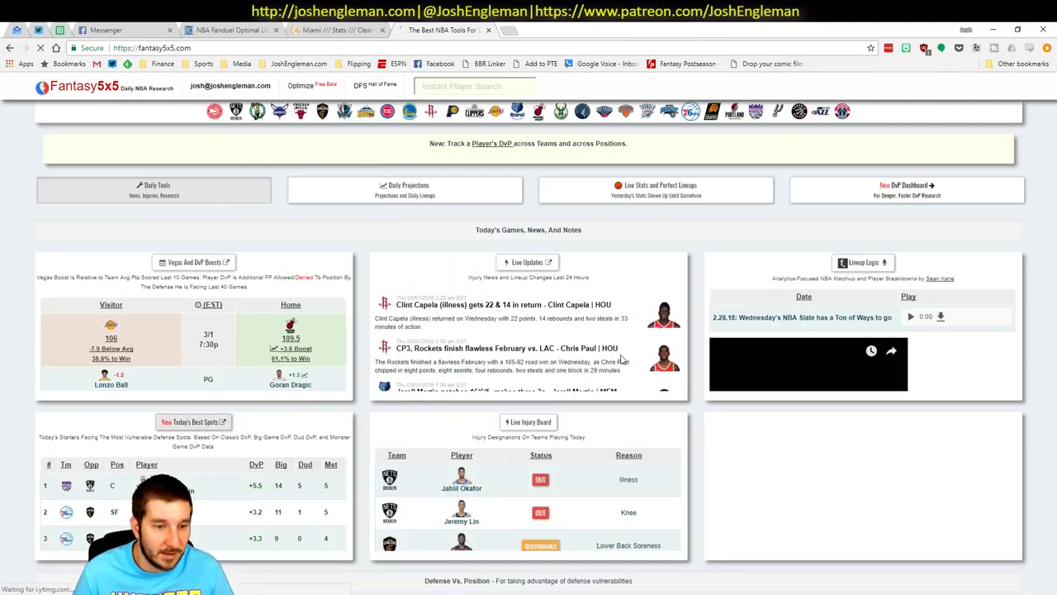
{"action": "scroll", "coordinate": [79, 311], "scroll_direction": "down", "scroll_amount": 3}
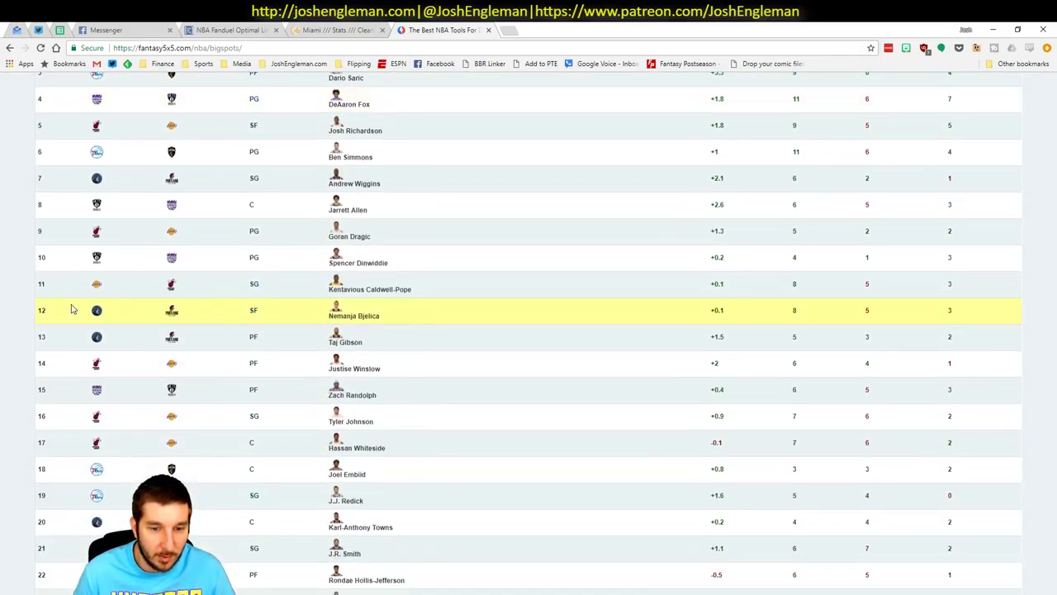
Step: Find George Hill in the best spots list by searching for "george"
{"action": "key", "text": "ctrl+f"}
{"action": "type", "text": "george"}
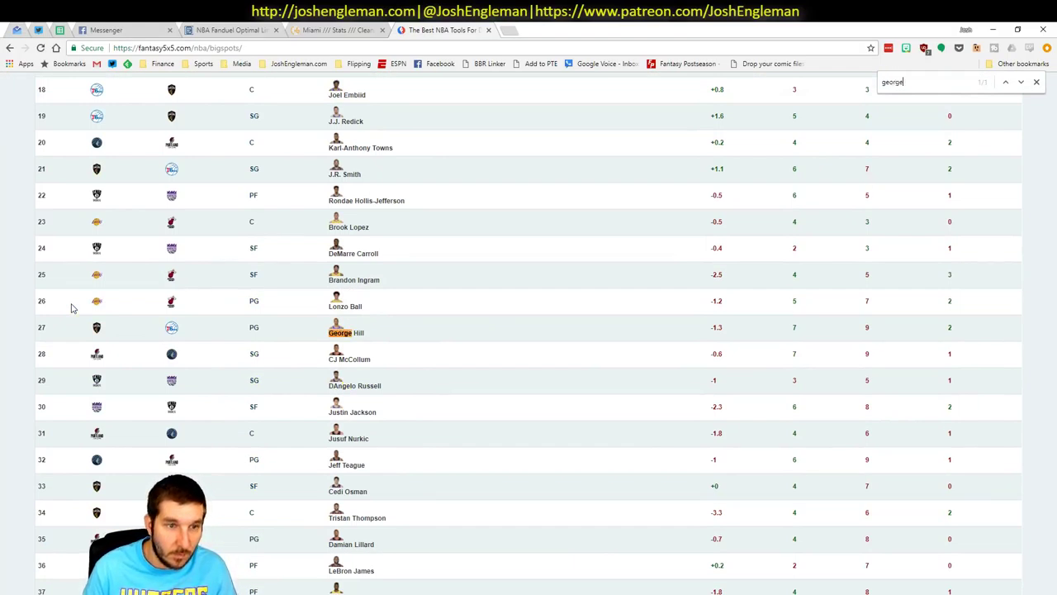
{"action": "key", "text": "Escape"}
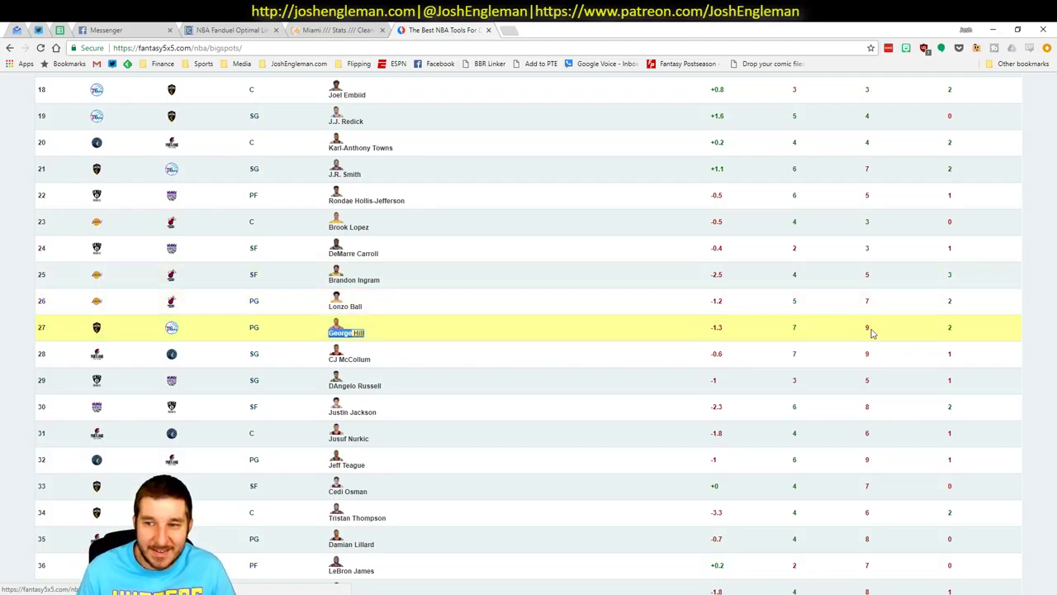
{"action": "key", "text": "alt+Tab"}
{"action": "left_click", "coordinate": [921, 306]}
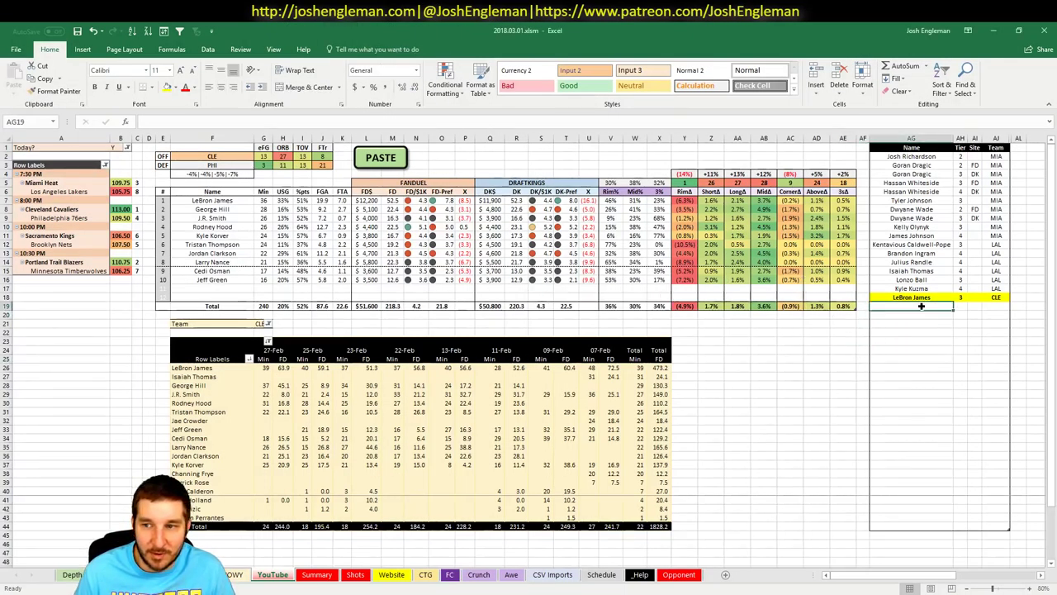
{"action": "type", "text": "George G"}
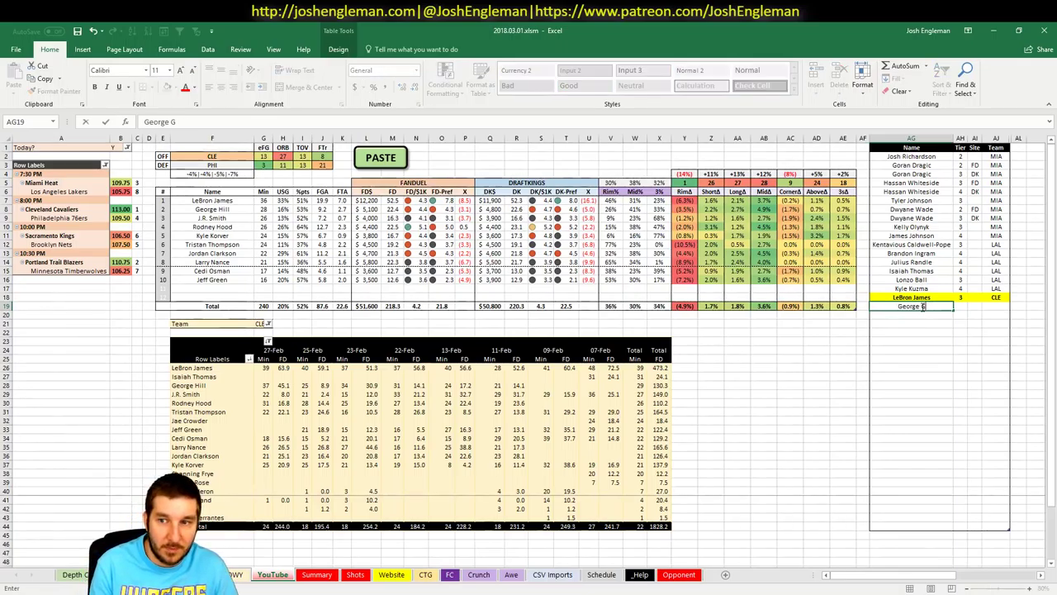
{"action": "key", "text": "BackSpace"}
{"action": "key", "text": "BackSpace"}
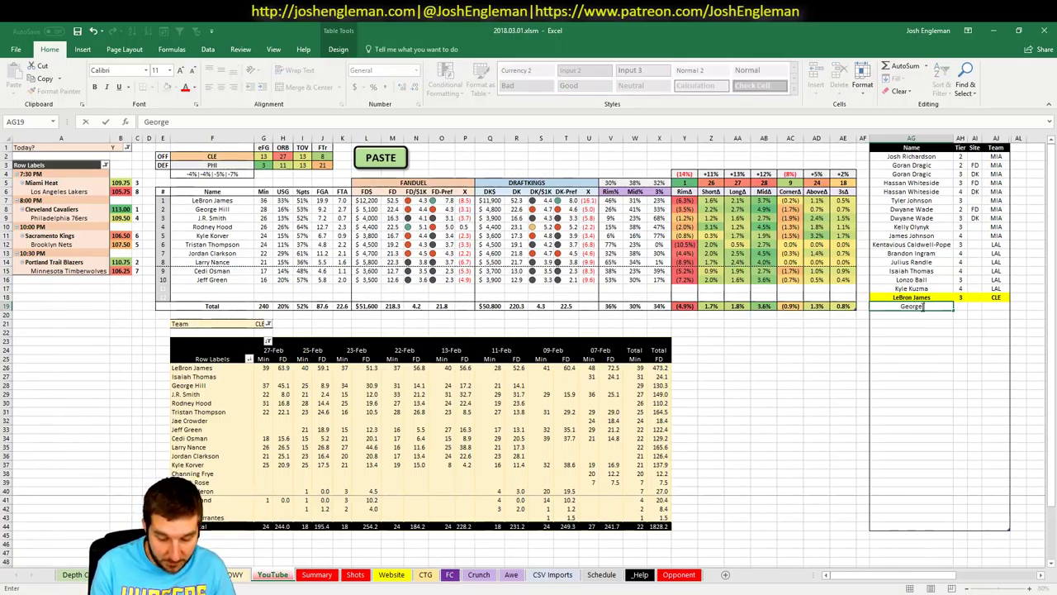
{"action": "type", "text": "Hill"}
{"action": "key", "text": "Tab"}
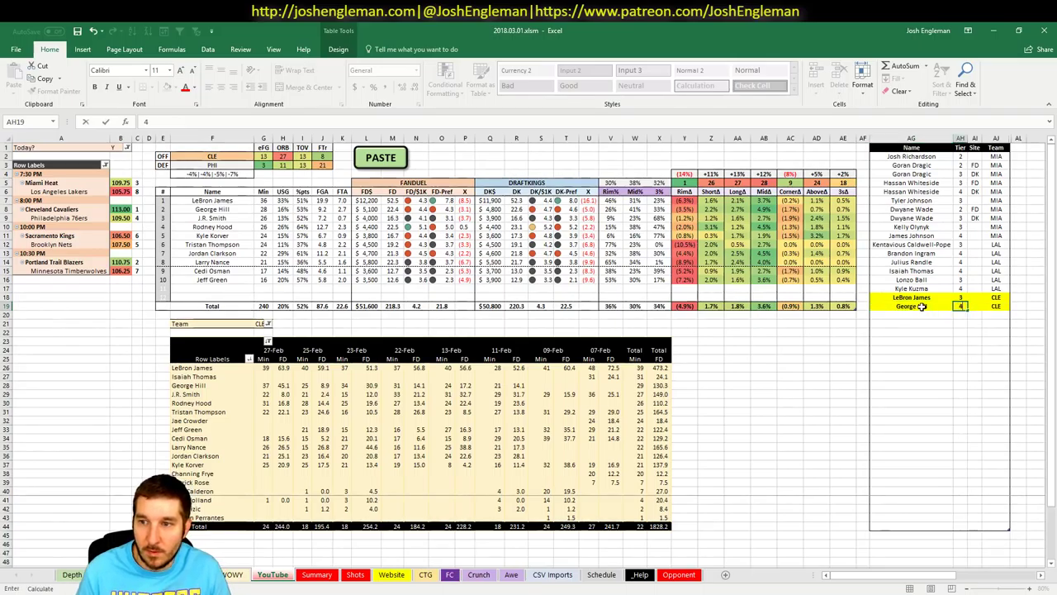
{"action": "key", "text": "Return"}
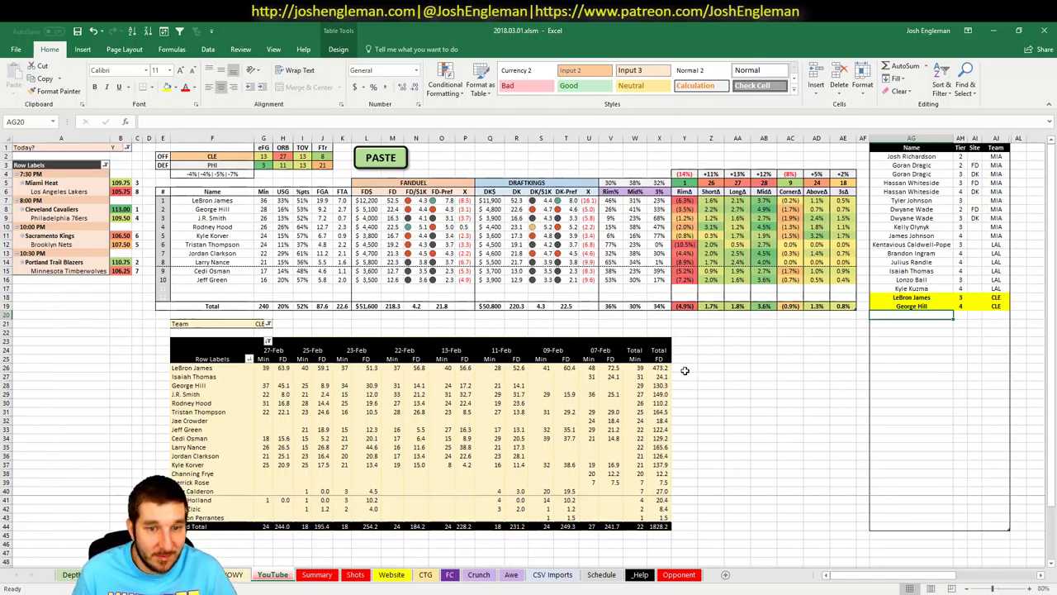
Step: Check J.R. Smith's February game log and add him to row 20 of the tier table with tier 4
{"action": "left_click", "coordinate": [281, 394]}
{"action": "left_click", "coordinate": [322, 393]}
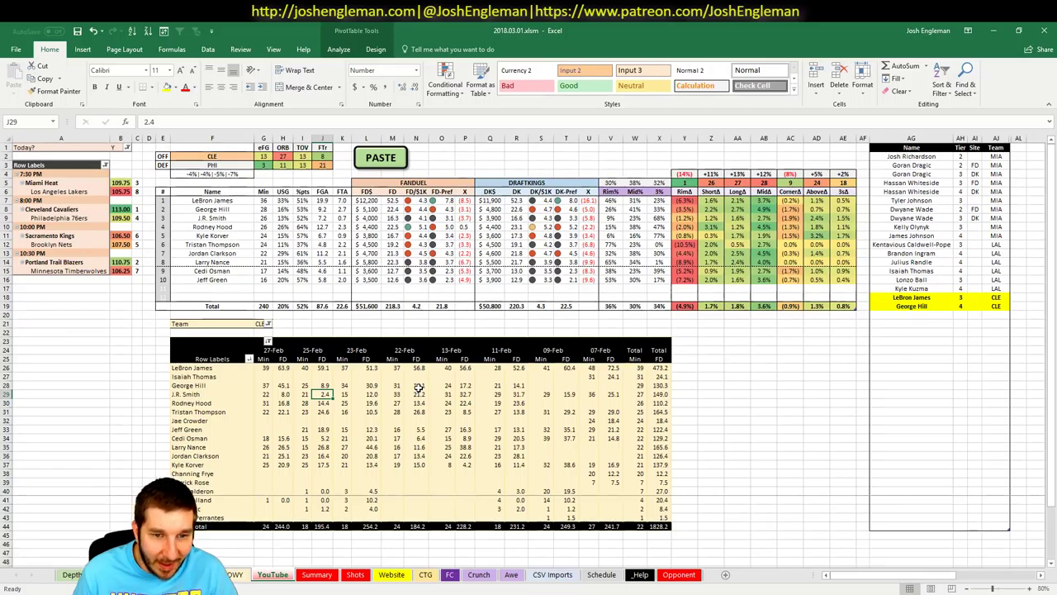
{"action": "left_click", "coordinate": [367, 393]}
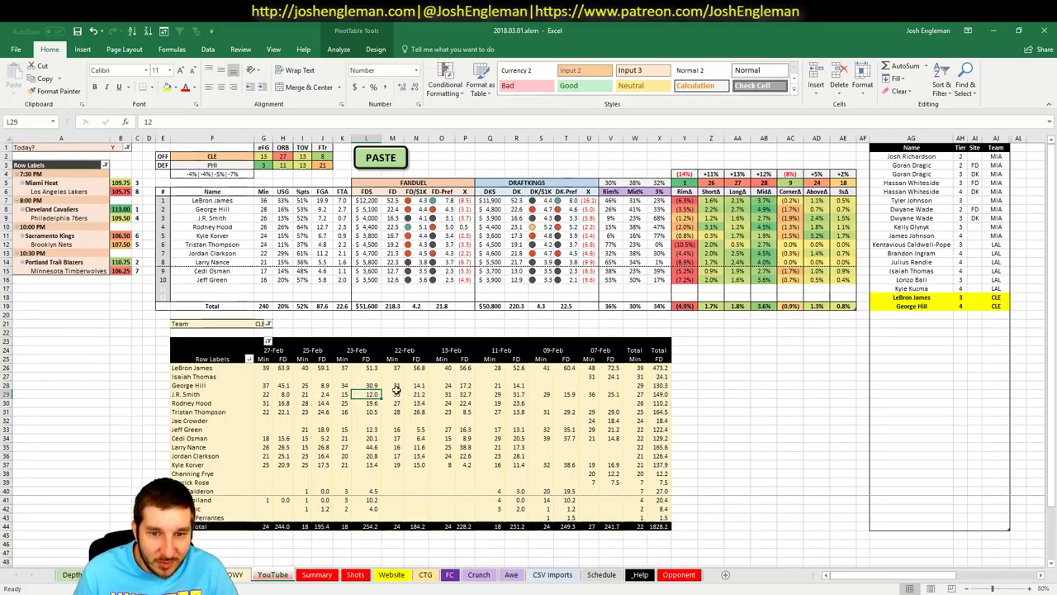
{"action": "left_click", "coordinate": [932, 313]}
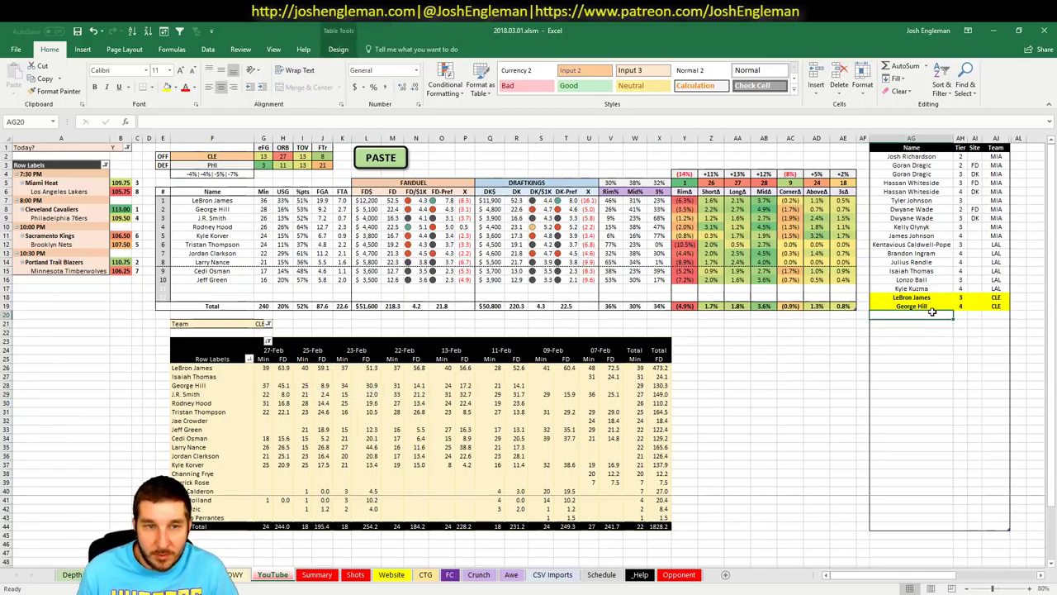
{"action": "type", "text": "JR."}
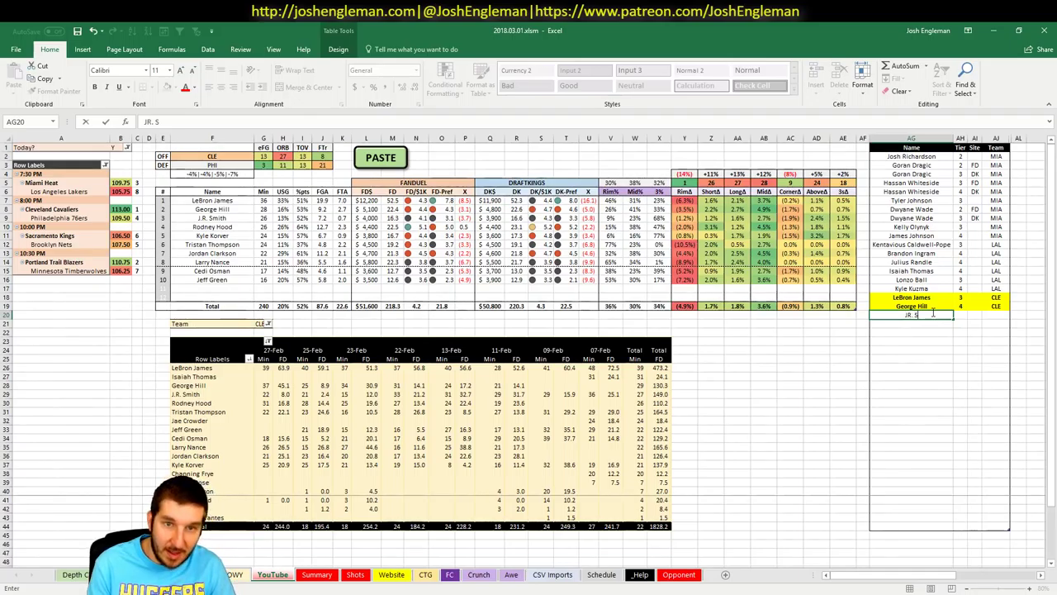
{"action": "key", "text": "BackSpace"}
{"action": "key", "text": "BackSpace"}
{"action": "key", "text": "BackSpace"}
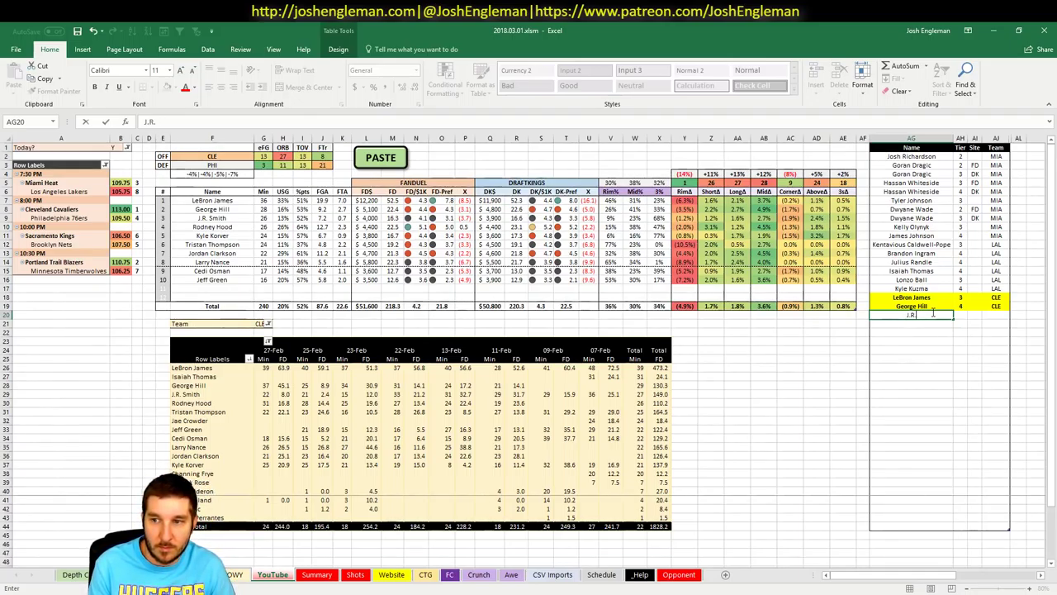
{"action": "type", "text": "Smith"}
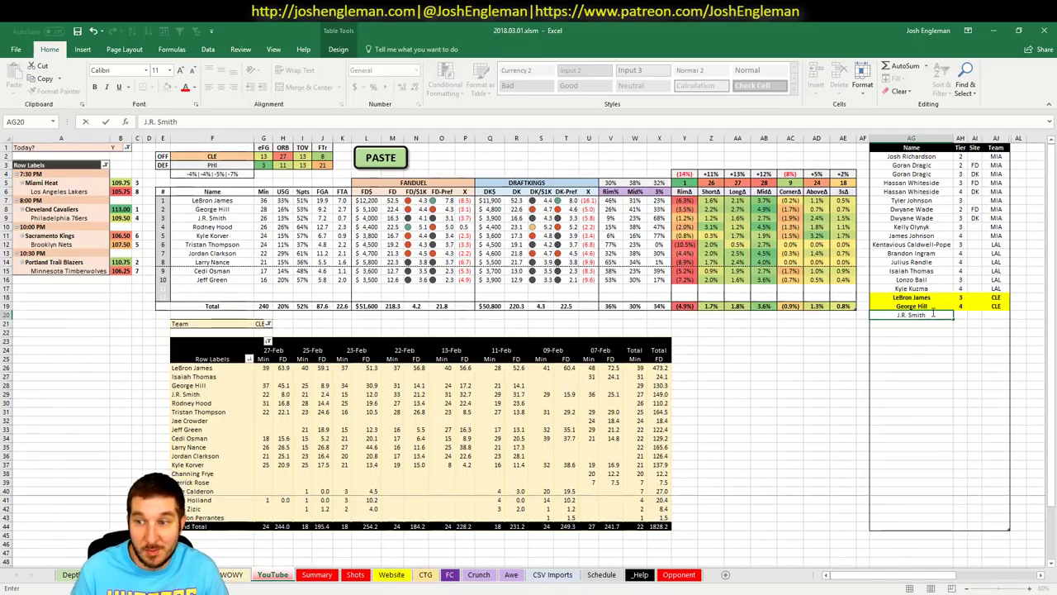
{"action": "key", "text": "Return"}
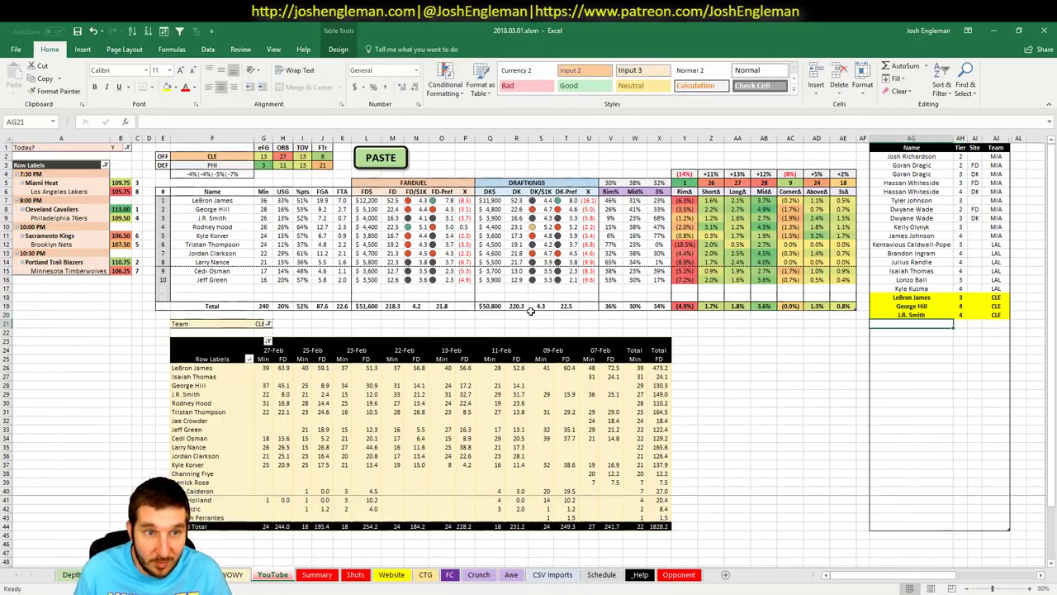
Step: Switch to the browser and search the best spots list for "rodney", clearing the search term when done
{"action": "left_click", "coordinate": [826, 395]}
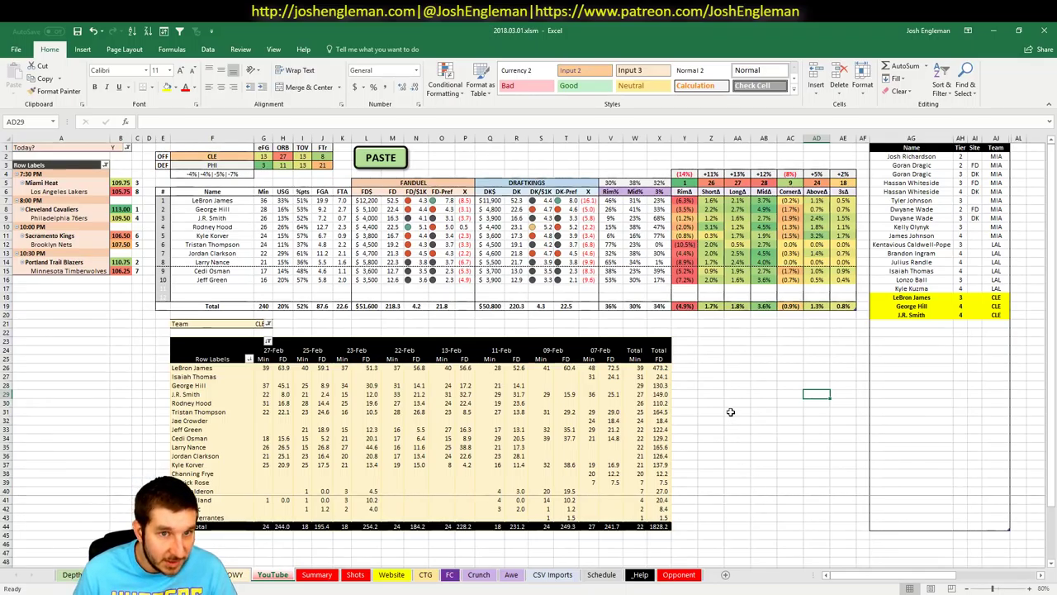
{"action": "key", "text": "alt+Tab"}
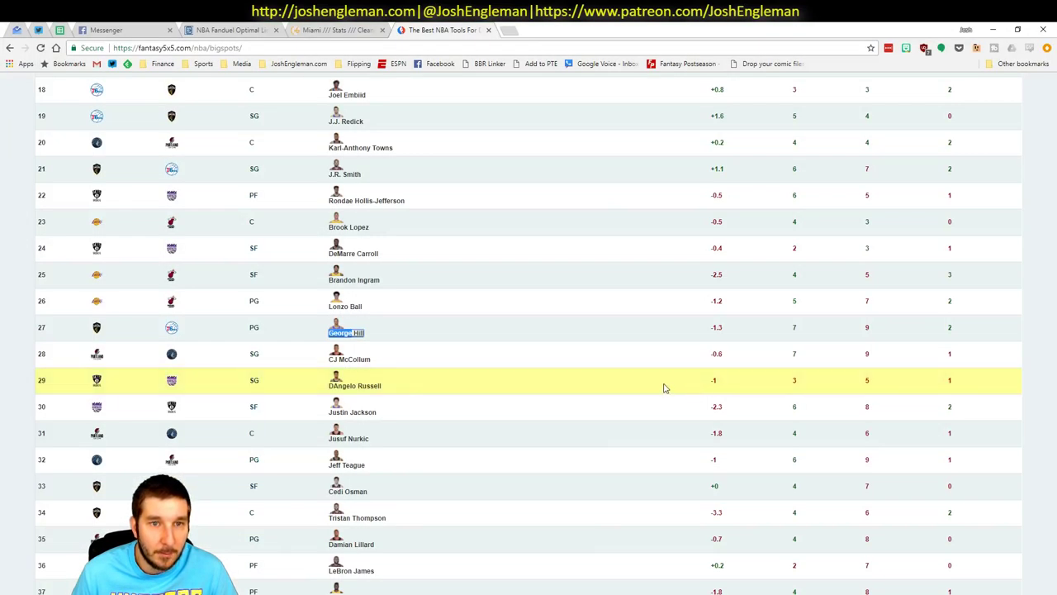
{"action": "key", "text": "ctrl+f"}
{"action": "type", "text": "roo"}
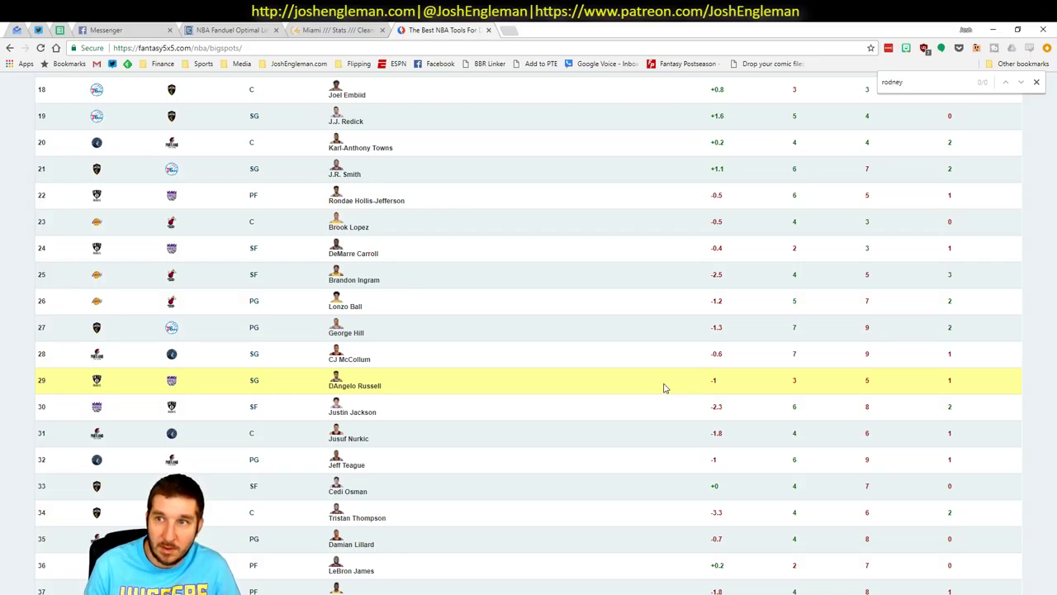
{"action": "key", "text": "BackSpace"}
{"action": "key", "text": "BackSpace"}
{"action": "key", "text": "BackSpace"}
{"action": "key", "text": "BackSpace"}
{"action": "key", "text": "BackSpace"}
{"action": "key", "text": "BackSpace"}
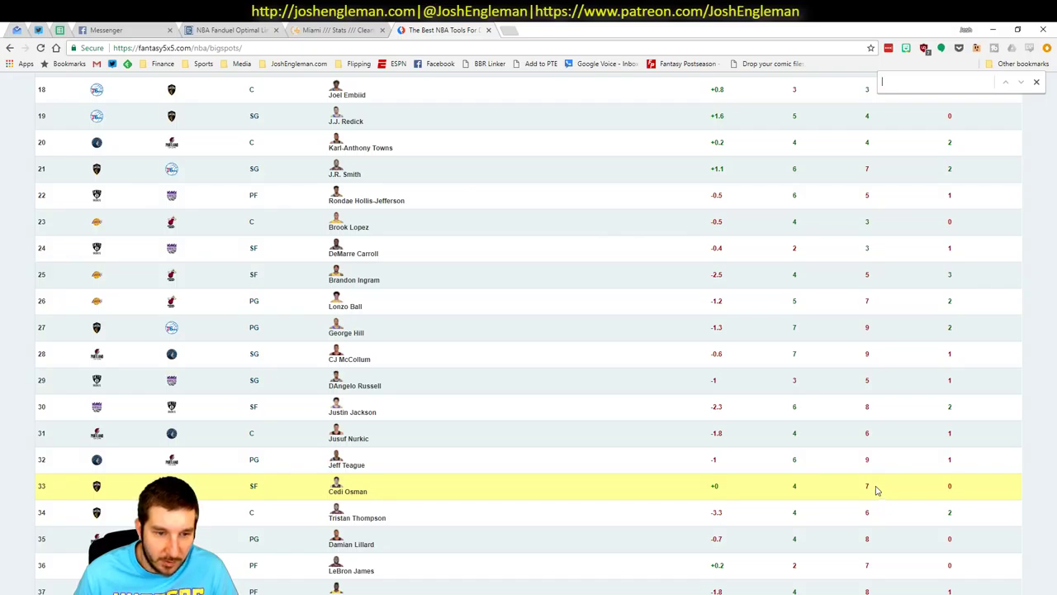
Step: Check J.R. Smith's row in the best spots list and close the page search
{"action": "key", "text": "alt+Tab"}
{"action": "key", "text": "alt+Tab"}
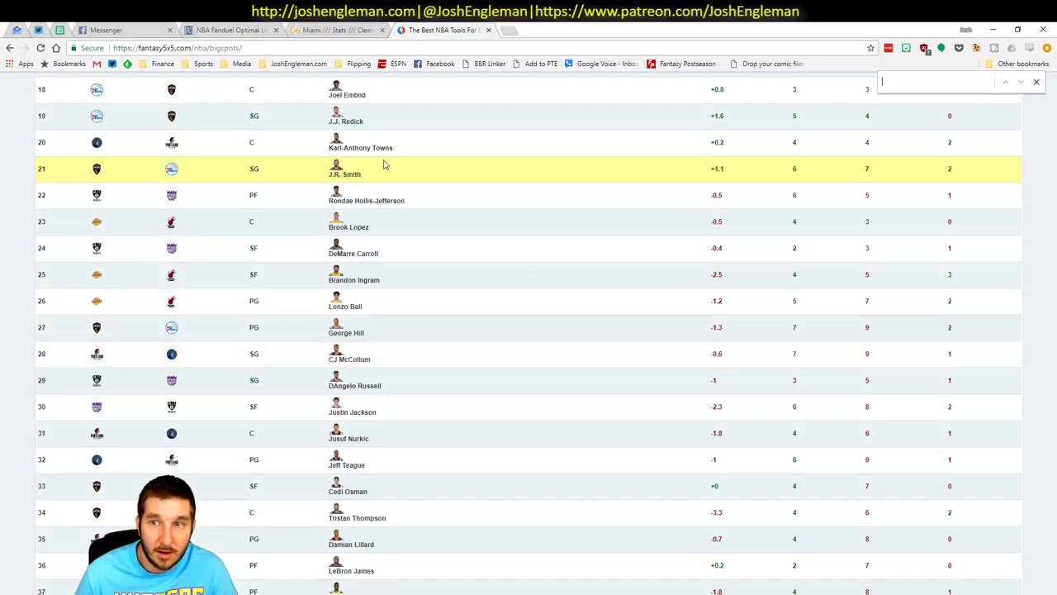
{"action": "scroll", "coordinate": [801, 180], "scroll_direction": "up", "scroll_amount": 1}
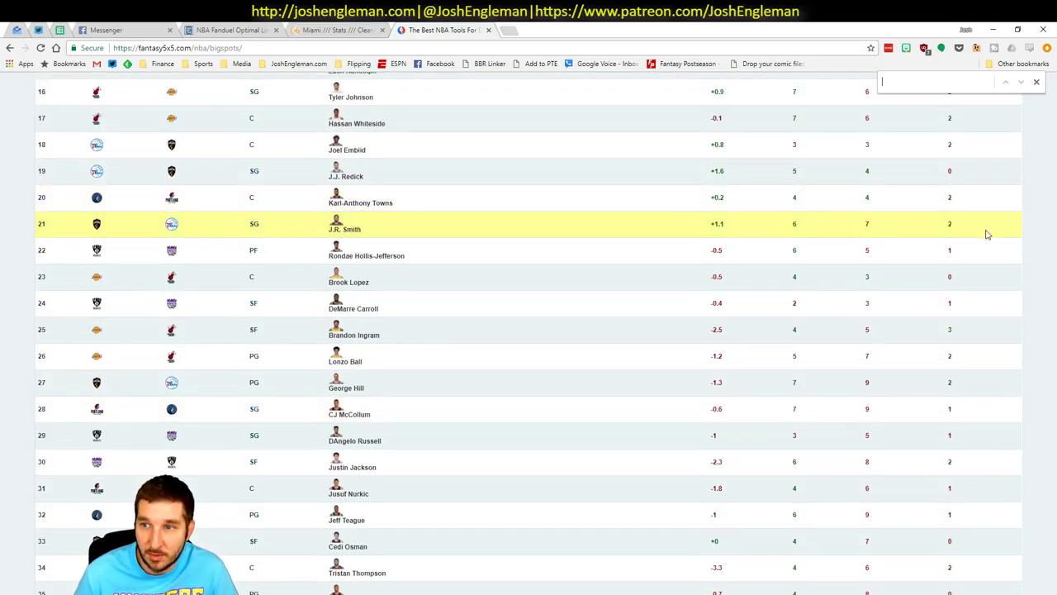
{"action": "left_click", "coordinate": [1036, 81]}
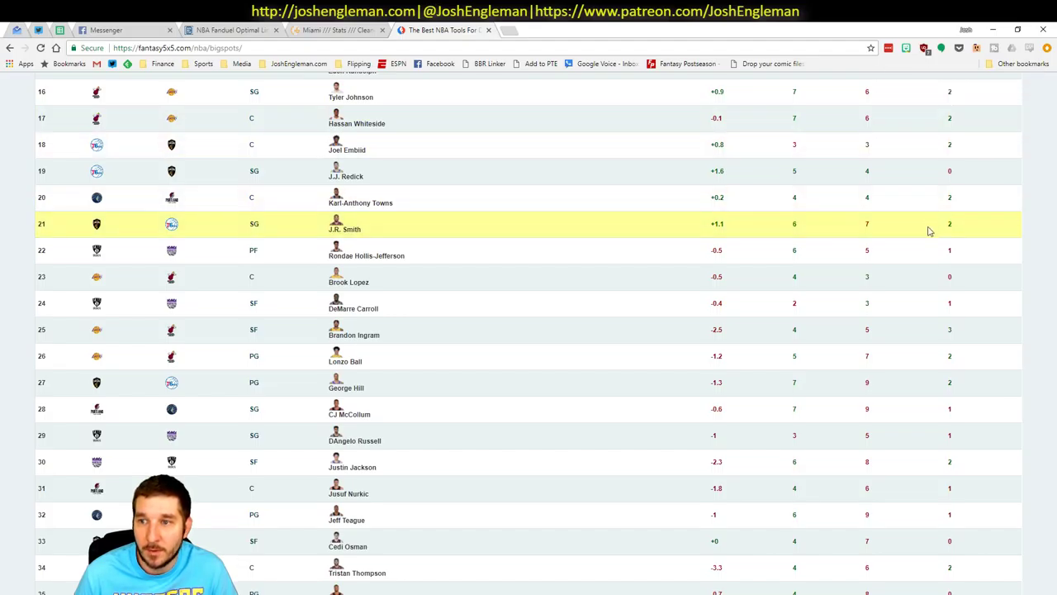
Step: Return to the Excel workbook and add Rodney Hood to row 21 of the tier table with tier 3
{"action": "key", "text": "alt+Tab"}
{"action": "left_click", "coordinate": [909, 325]}
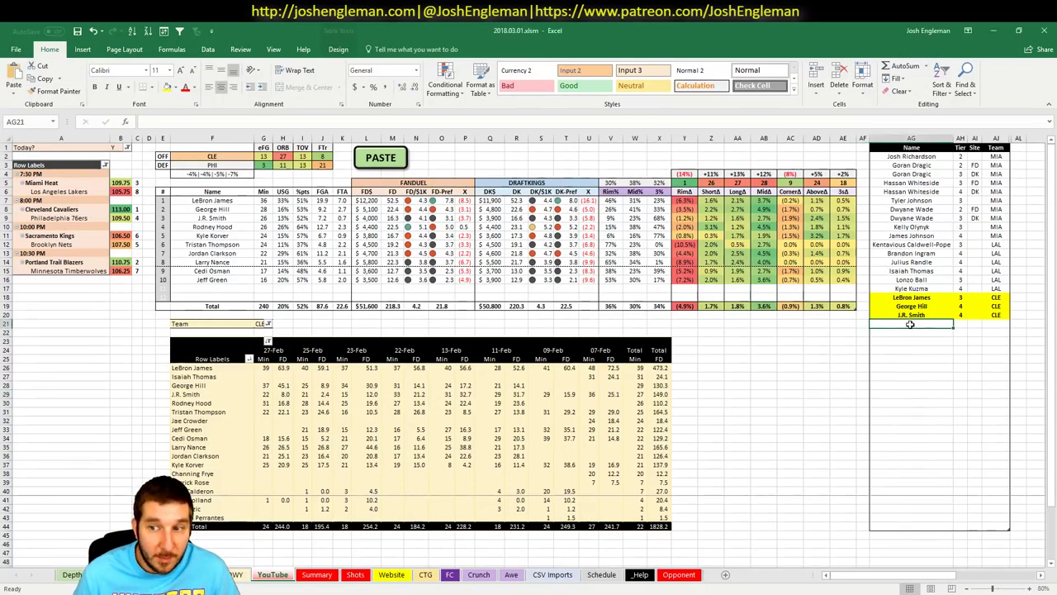
{"action": "type", "text": "Rodney Hood"}
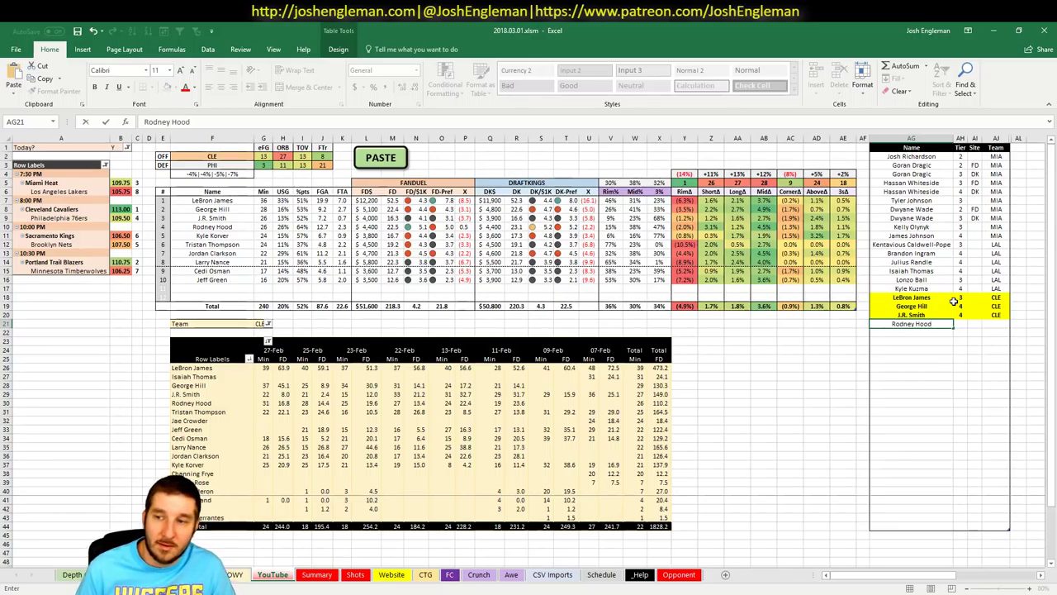
{"action": "key", "text": "Tab"}
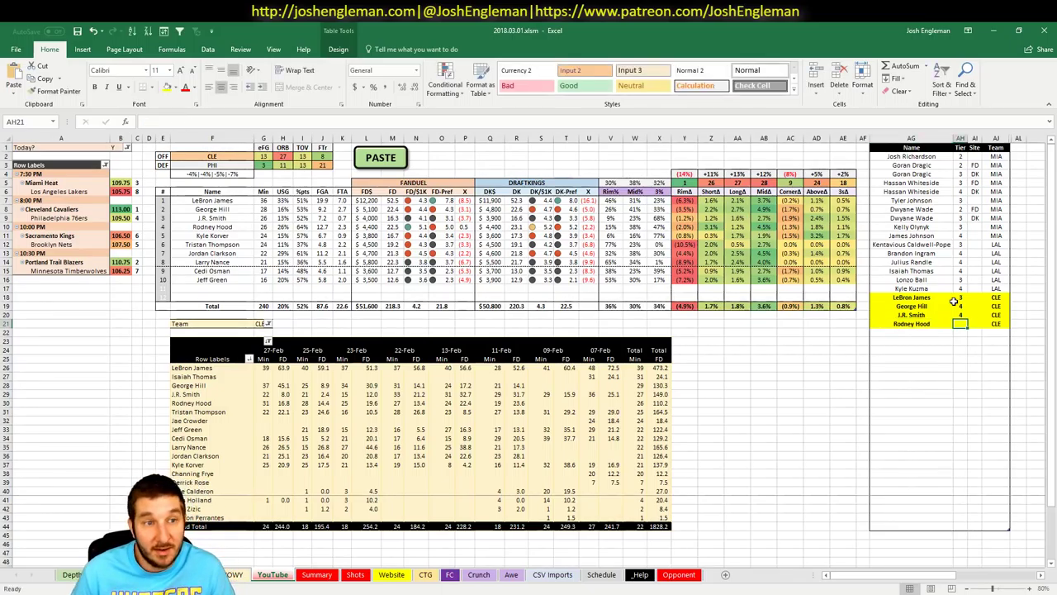
{"action": "type", "text": "3"}
{"action": "key", "text": "Return"}
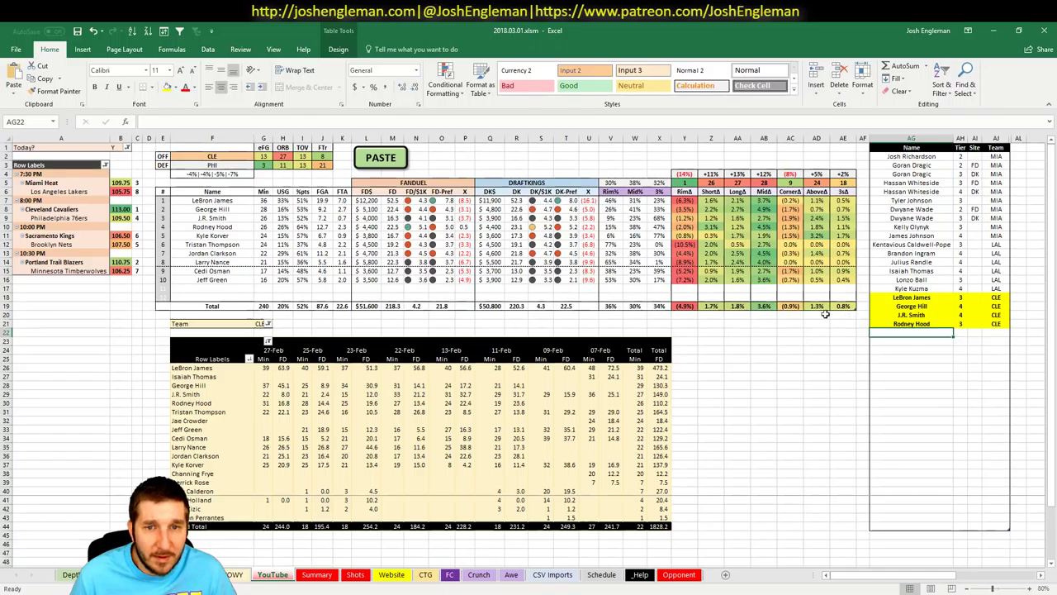
Step: Check Kyle Korver's shot-zone matchup values and switch the offense team in F2 to PHI
{"action": "left_click", "coordinate": [754, 234]}
{"action": "left_click", "coordinate": [685, 235]}
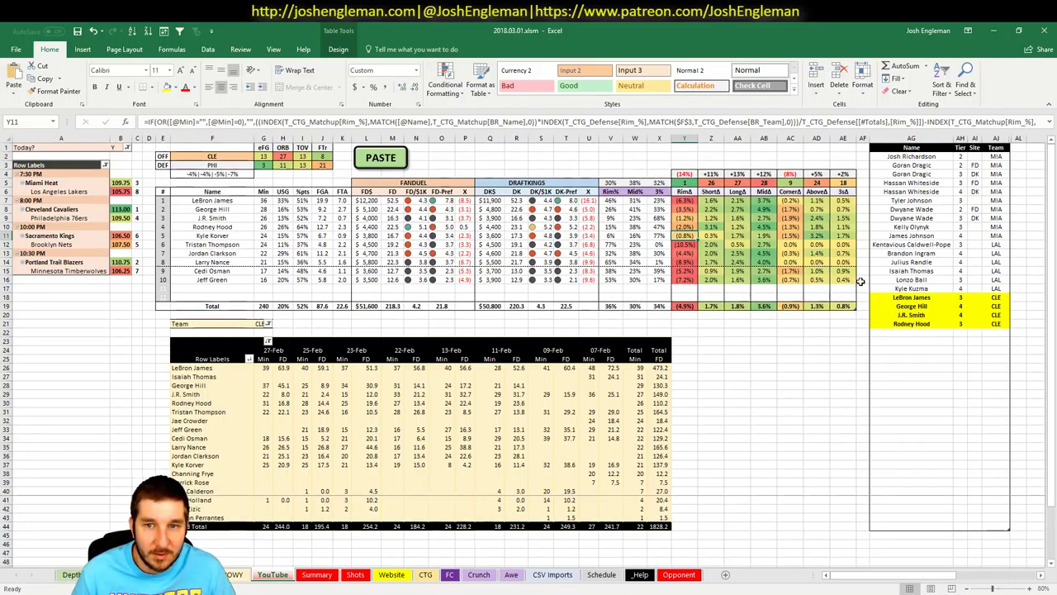
{"action": "left_click", "coordinate": [237, 155]}
{"action": "type", "text": "PHI"}
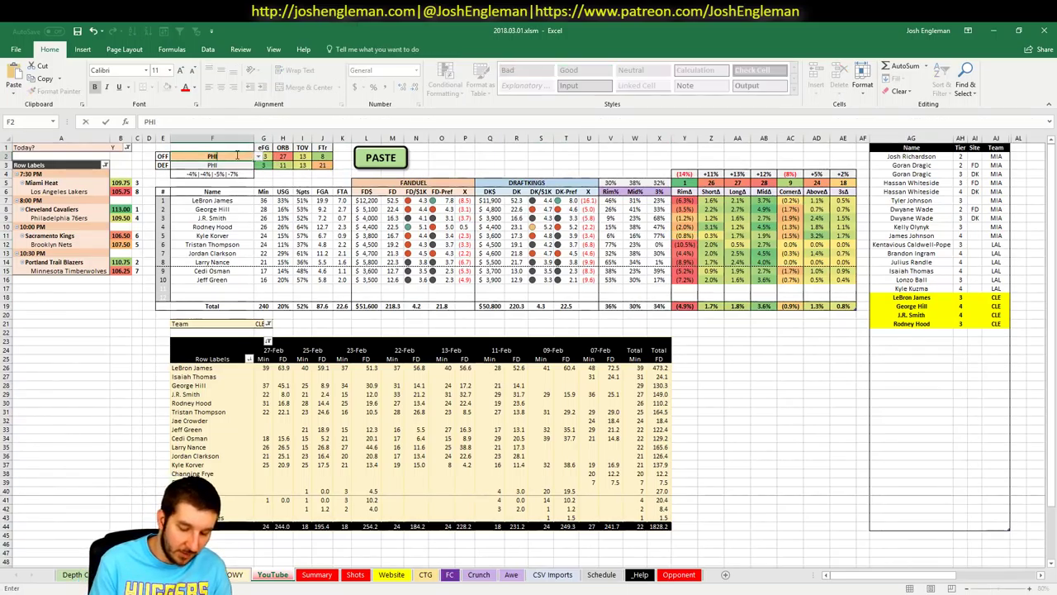
{"action": "key", "text": "Return"}
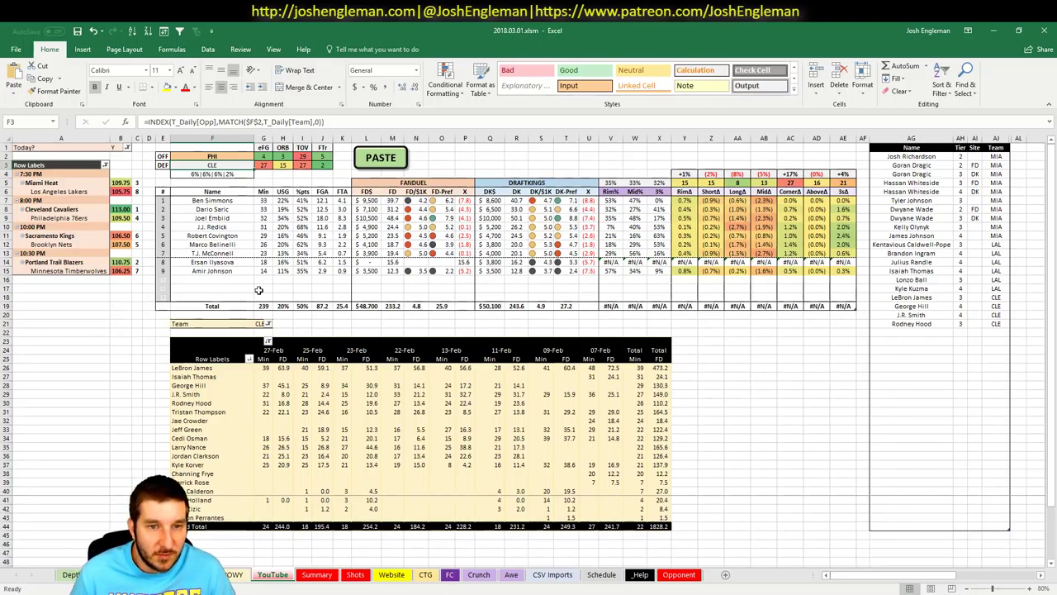
Step: Set the team filter of the February game log pivot table to PHI
{"action": "left_click", "coordinate": [905, 324]}
{"action": "key", "text": "Down"}
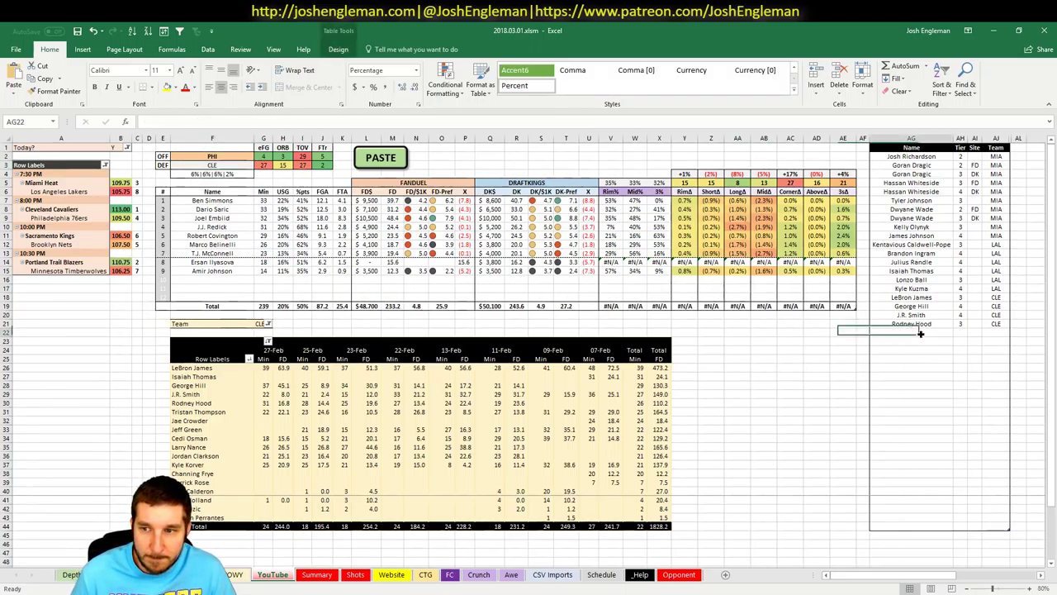
{"action": "left_click", "coordinate": [261, 323]}
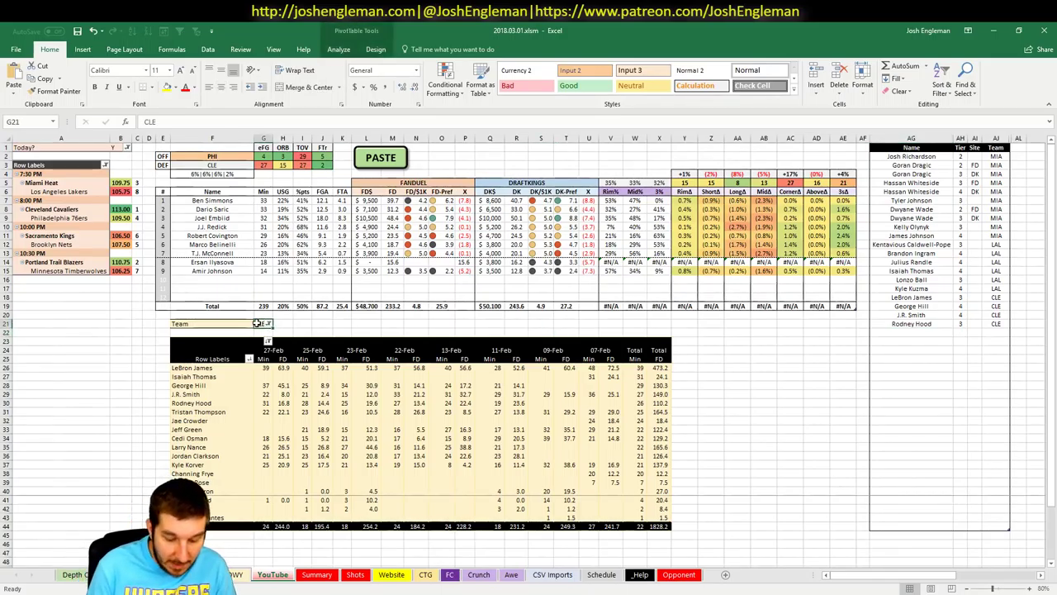
{"action": "type", "text": "PHI"}
{"action": "key", "text": "Return"}
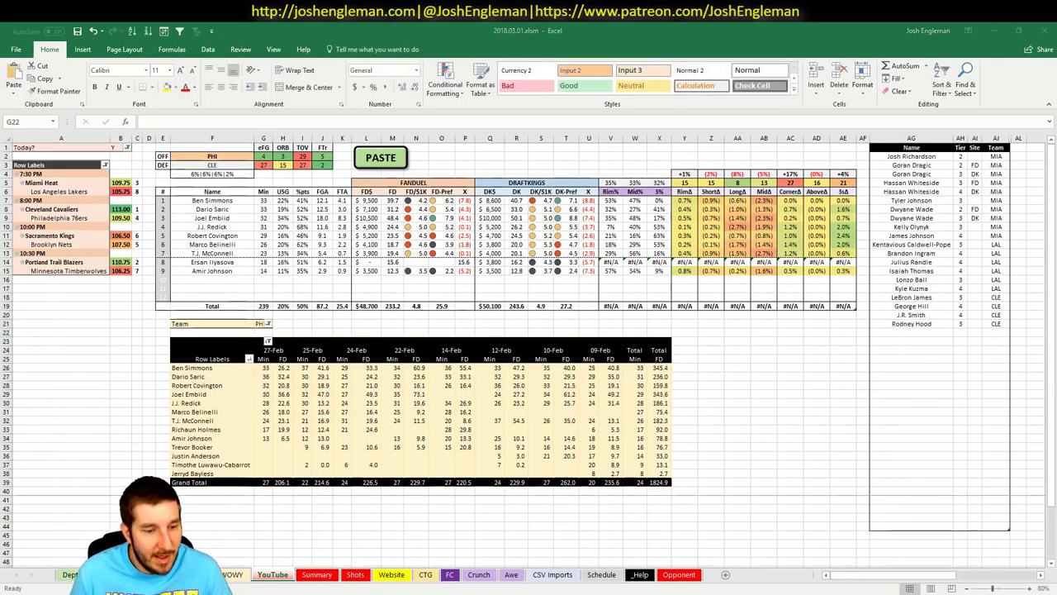
Step: Switch to FantasyCruncher in the browser and review Joel Embiid's game log against CLE, then restore the list of all positions
{"action": "key", "text": "alt+Tab"}
{"action": "left_click", "coordinate": [227, 30]}
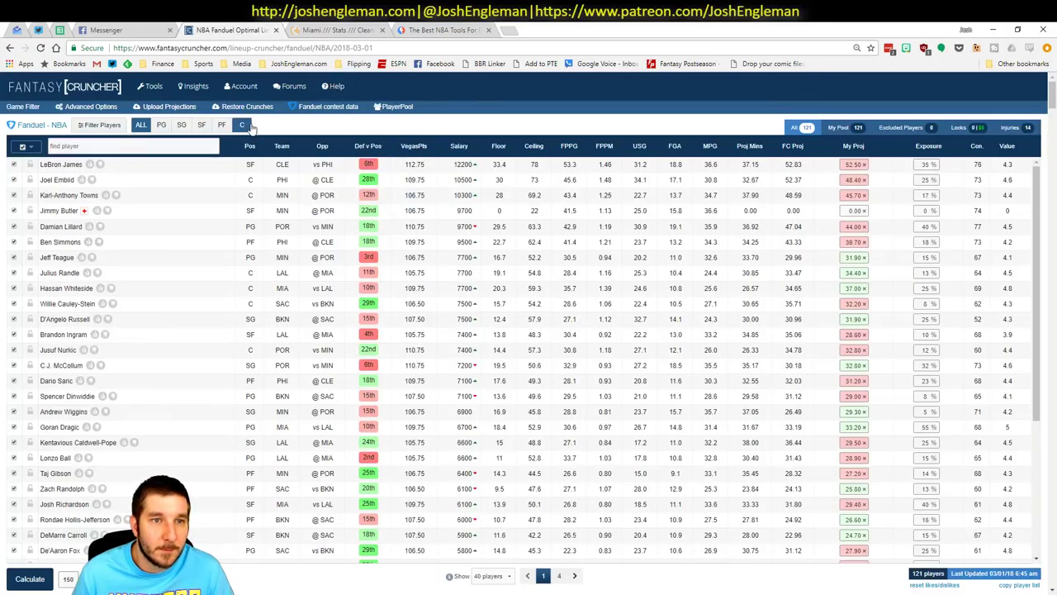
{"action": "left_click", "coordinate": [54, 163]}
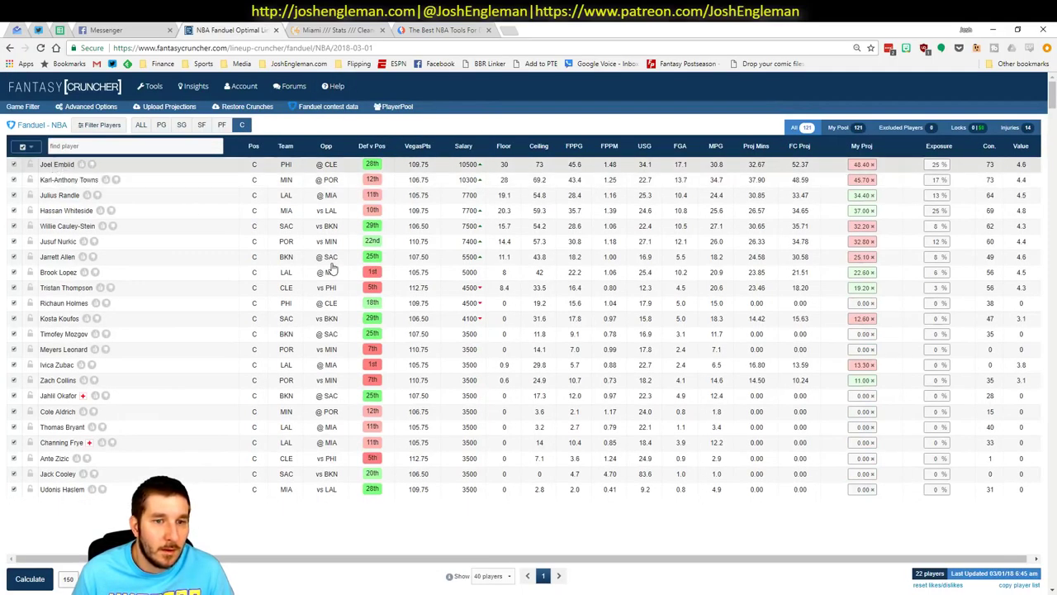
{"action": "left_click", "coordinate": [315, 345]}
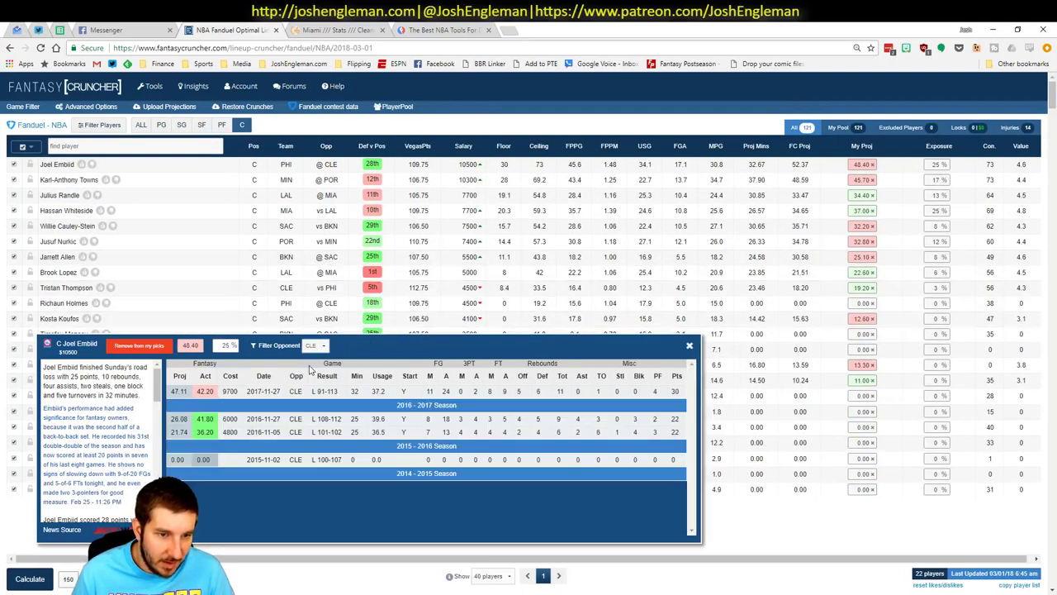
{"action": "left_click", "coordinate": [311, 370]}
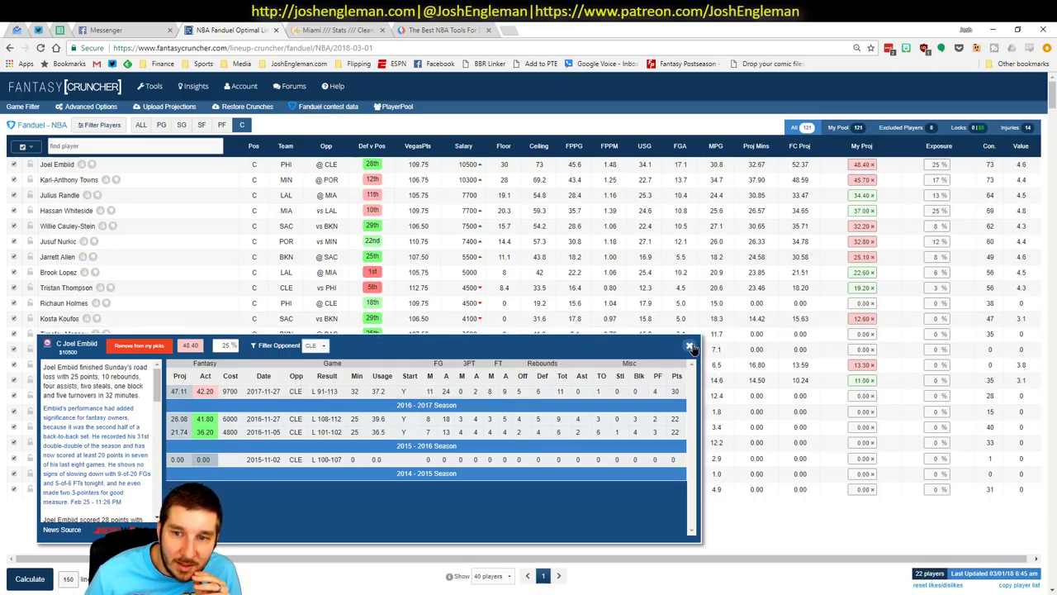
{"action": "left_click_drag", "start_coordinate": [692, 347], "coordinate": [488, 348]}
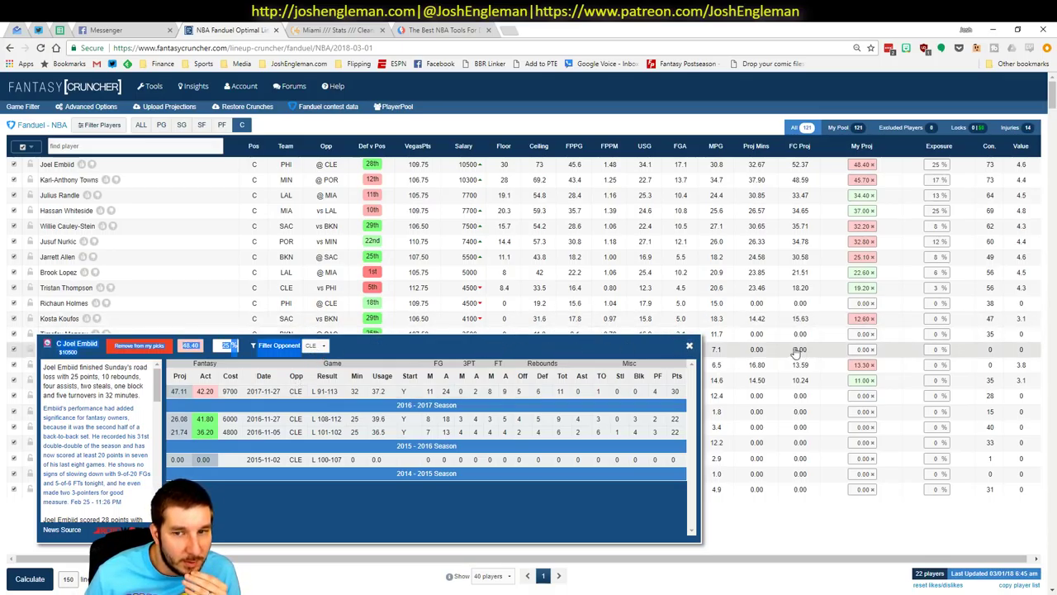
{"action": "left_click", "coordinate": [688, 346]}
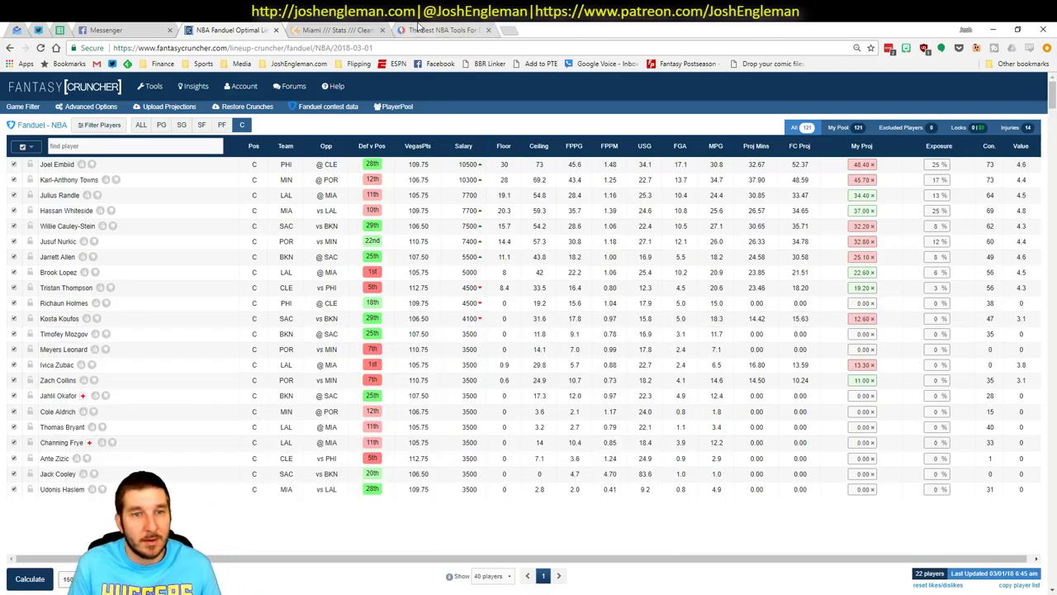
{"action": "left_click", "coordinate": [140, 125]}
Step: Go to the Fantasy5x5 best spots list and examine the ratings of the Philadelphia players
{"action": "left_click", "coordinate": [351, 29]}
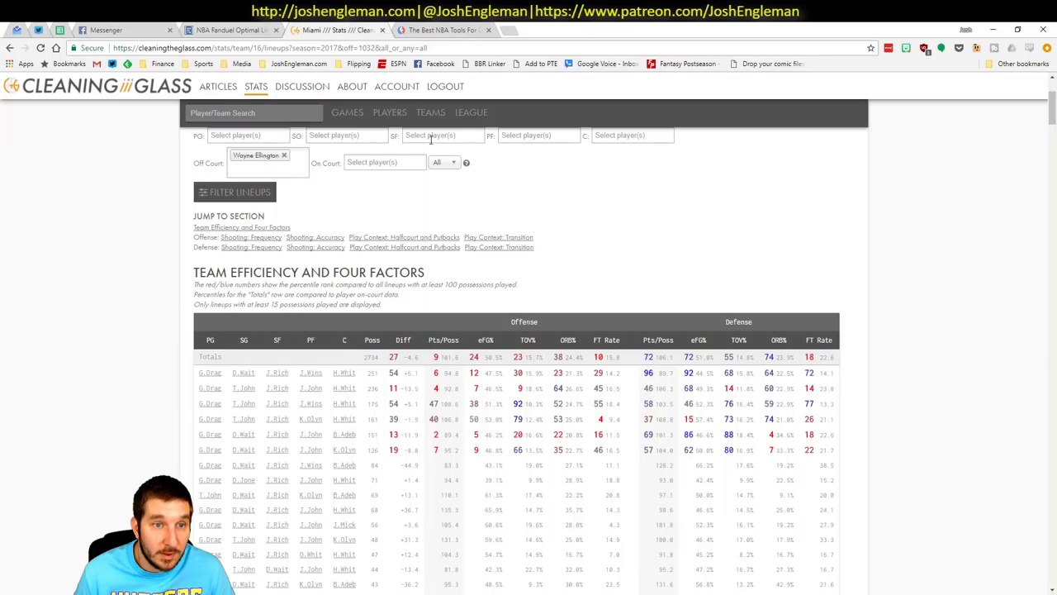
{"action": "left_click", "coordinate": [438, 30]}
{"action": "scroll", "coordinate": [467, 285], "scroll_direction": "up", "scroll_amount": 5}
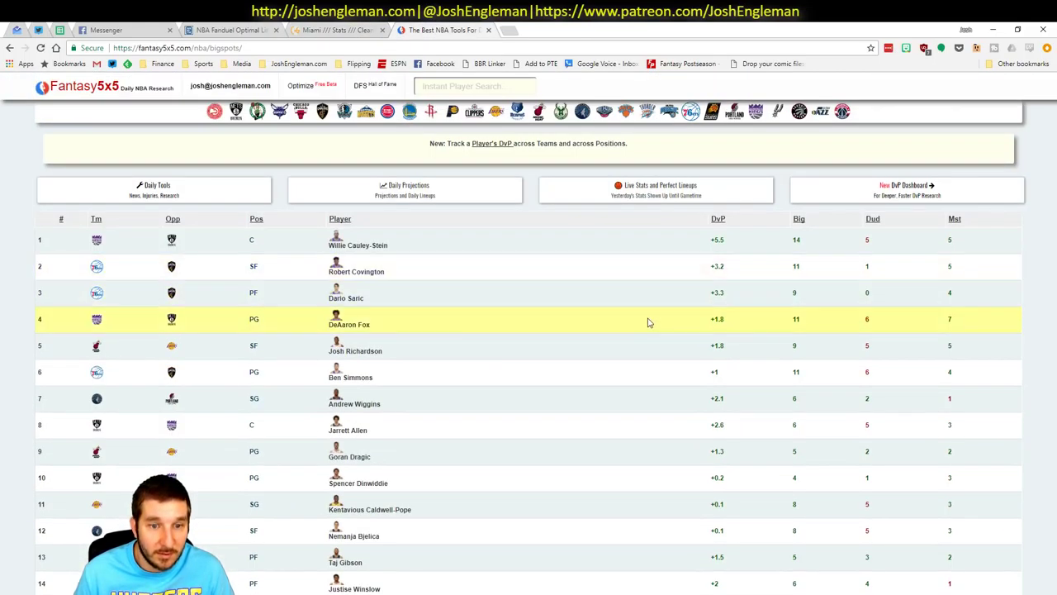
{"action": "scroll", "coordinate": [644, 322], "scroll_direction": "down", "scroll_amount": 1}
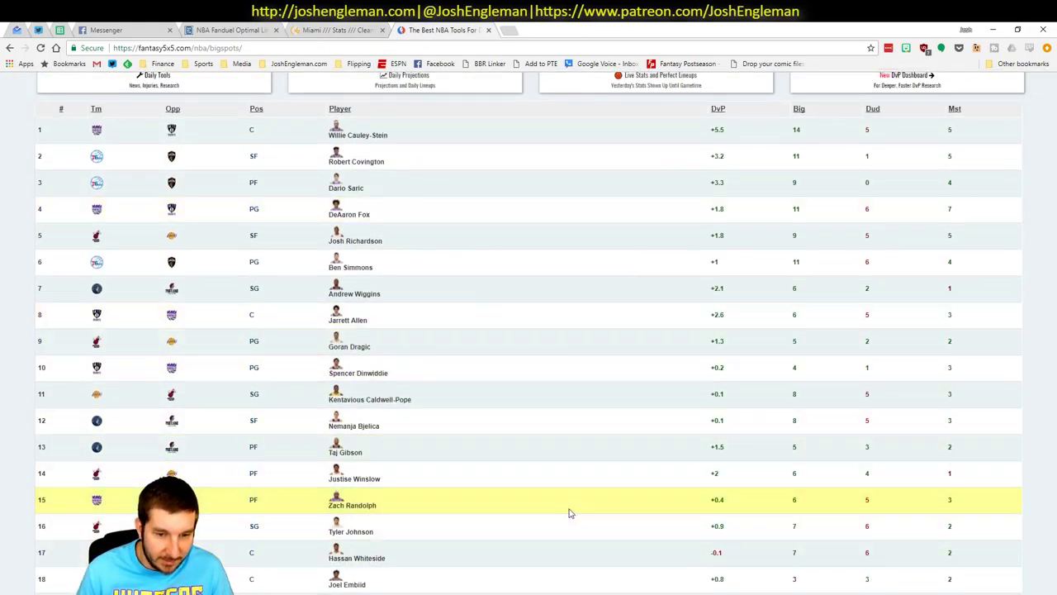
{"action": "scroll", "coordinate": [512, 520], "scroll_direction": "down", "scroll_amount": 1}
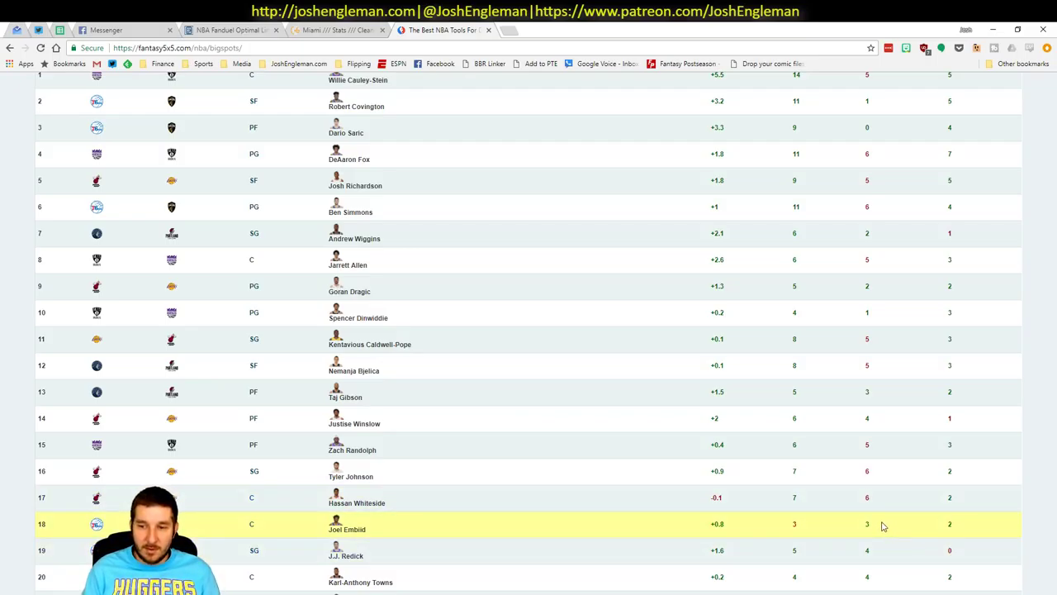
Step: Return to the Excel workbook to review the Philadelphia projections and select the next empty name cell, AG22, in the tier table
{"action": "key", "text": "alt+Tab"}
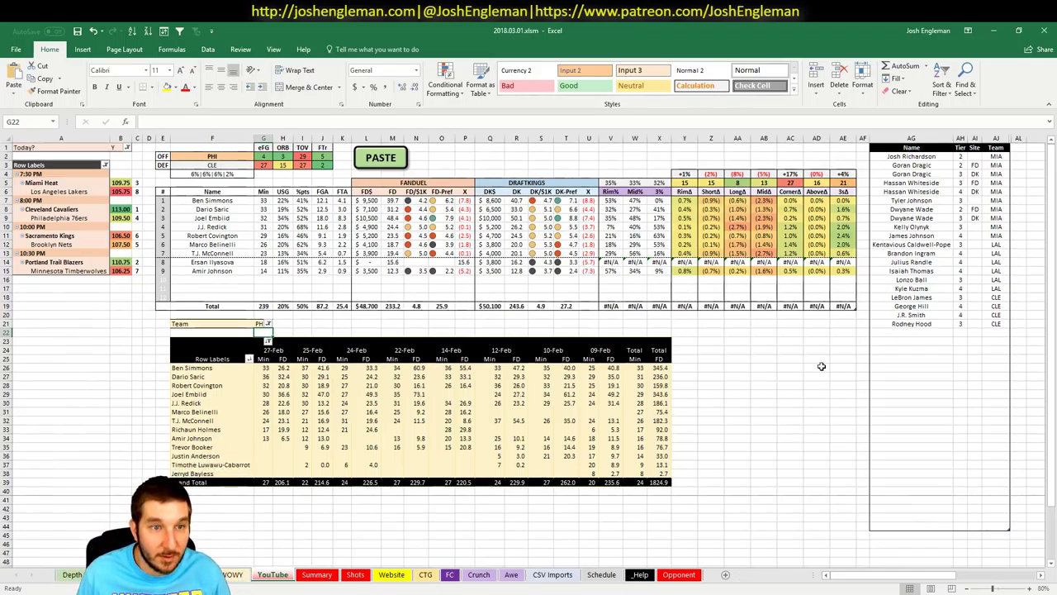
{"action": "left_click", "coordinate": [900, 331]}
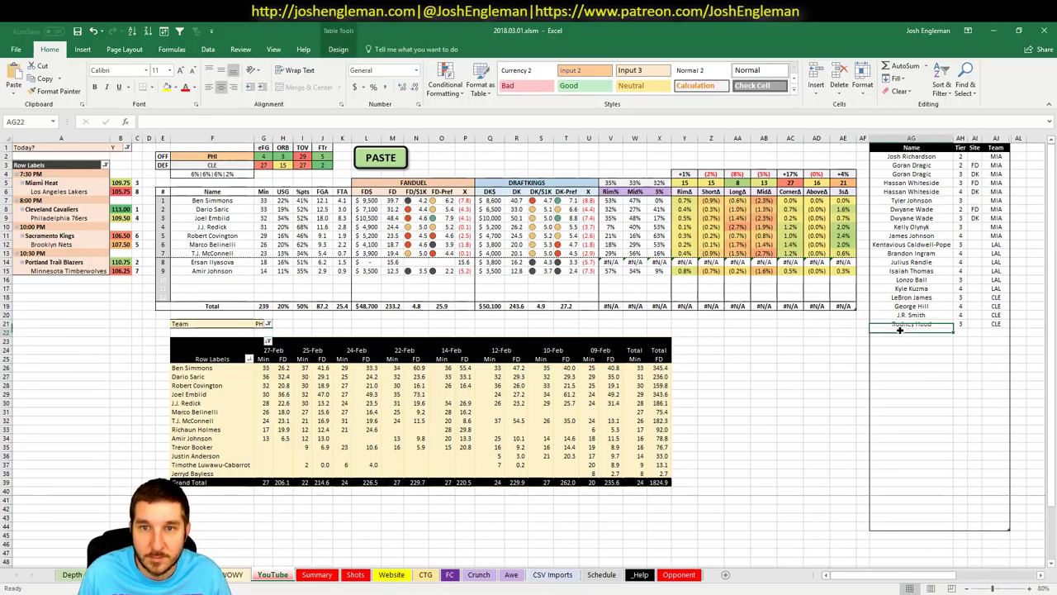
{"action": "right_click", "coordinate": [875, 314]}
{"action": "key", "text": "Escape"}
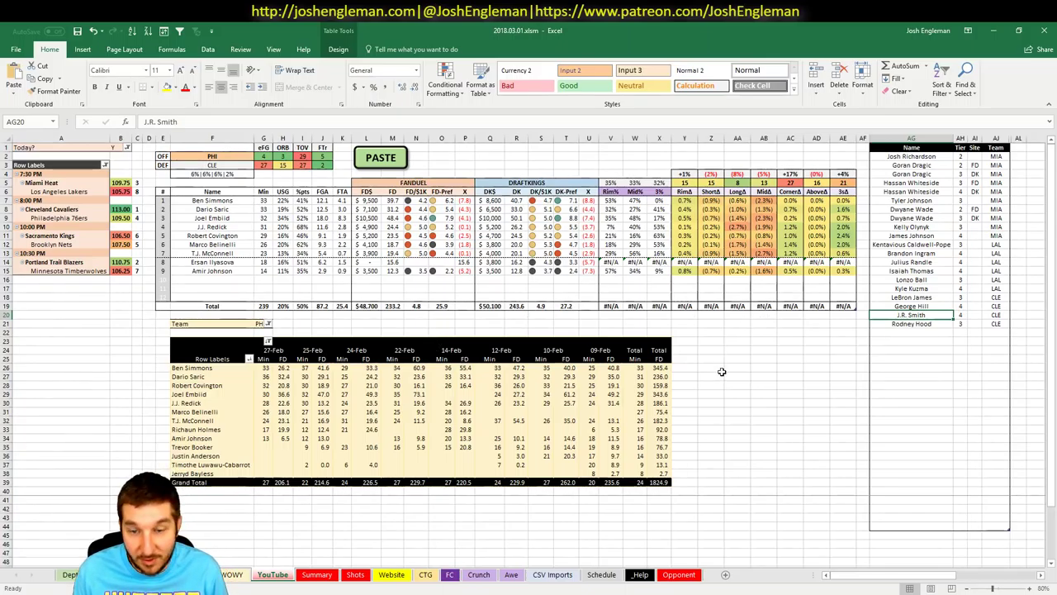
{"action": "left_click", "coordinate": [940, 339]}
{"action": "left_click", "coordinate": [941, 331]}
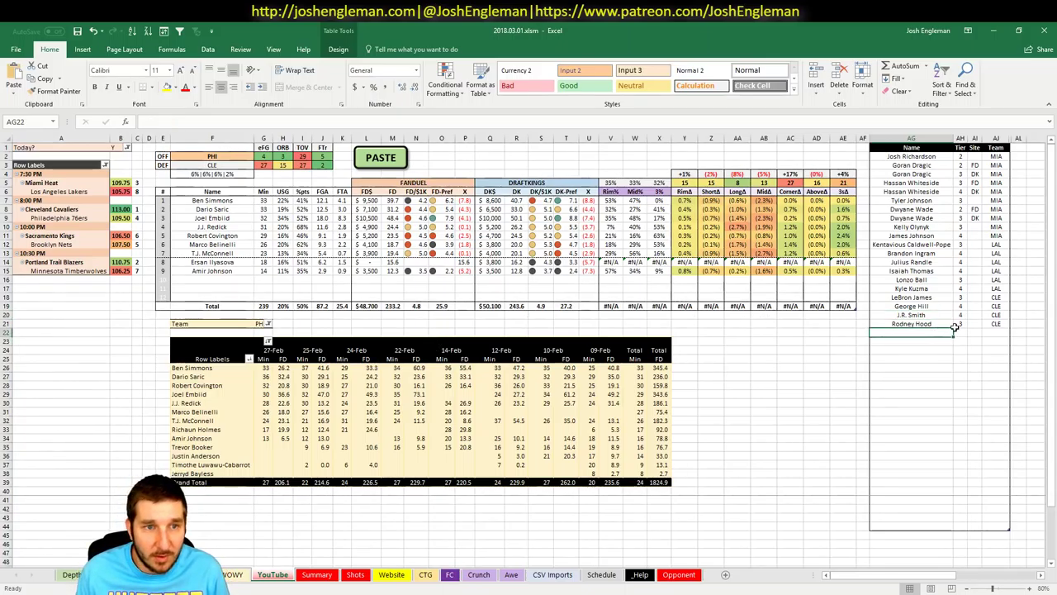
Step: Switch to FantasyCruncher in the browser, list only the power forwards, and review Ben Simmons's game log against CLE
{"action": "key", "text": "alt+Tab"}
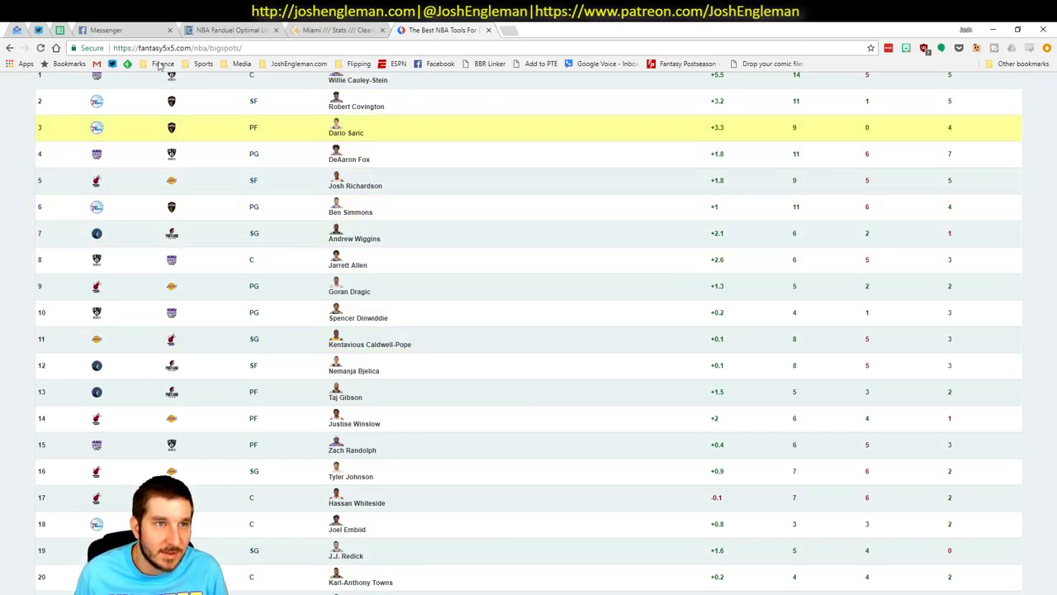
{"action": "left_click", "coordinate": [221, 30]}
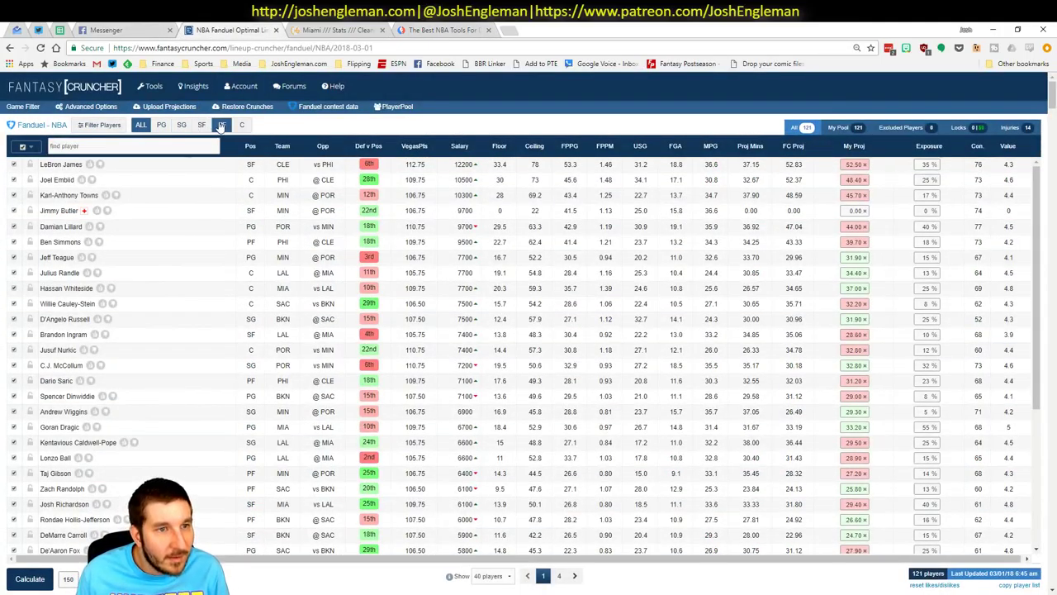
{"action": "left_click", "coordinate": [221, 126]}
{"action": "left_click", "coordinate": [69, 165]}
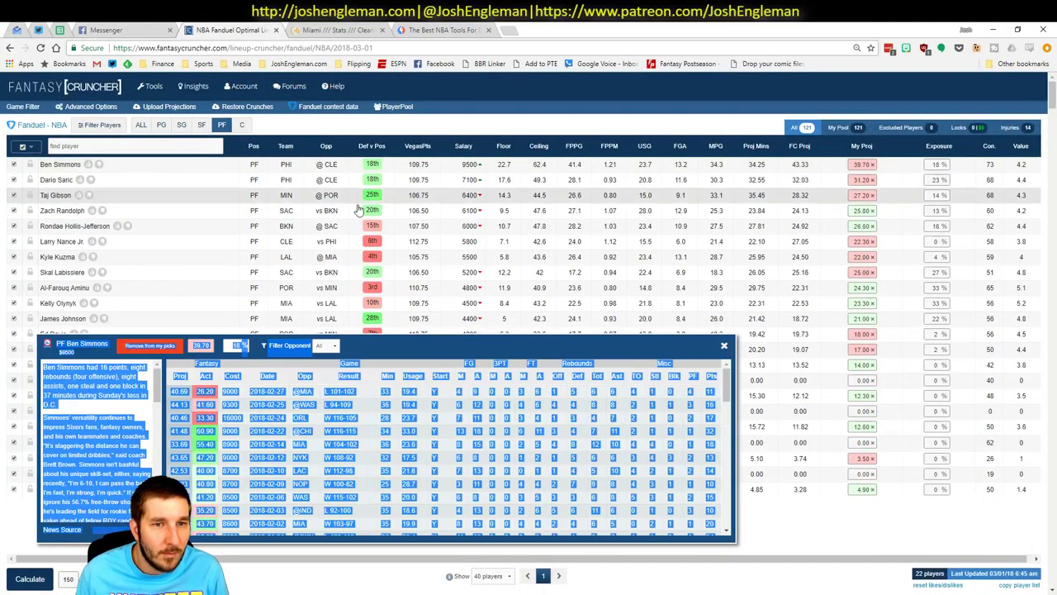
{"action": "left_click", "coordinate": [369, 363]}
{"action": "left_click", "coordinate": [327, 346]}
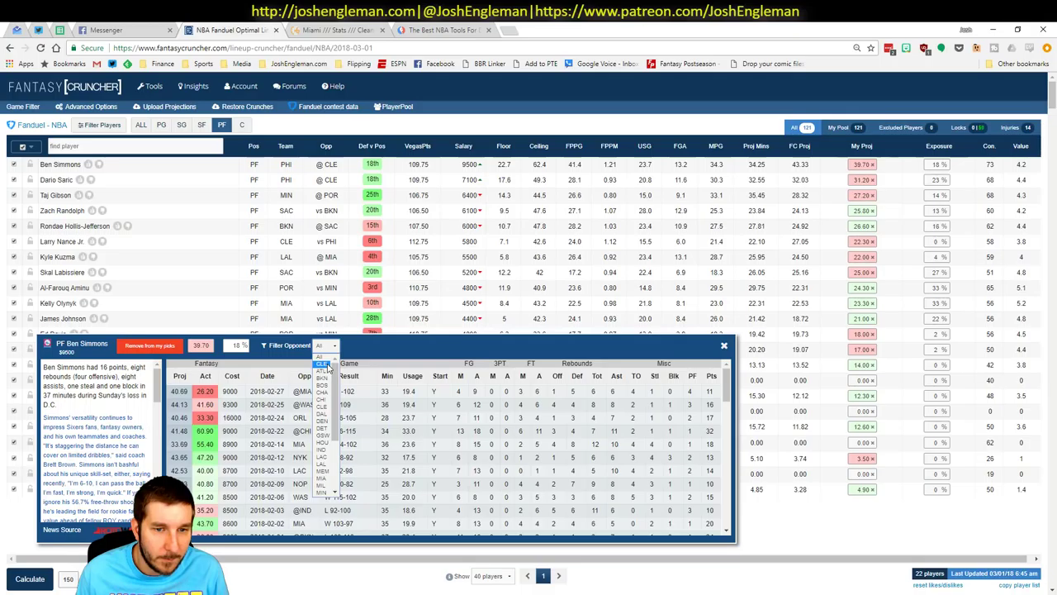
{"action": "left_click", "coordinate": [324, 364]}
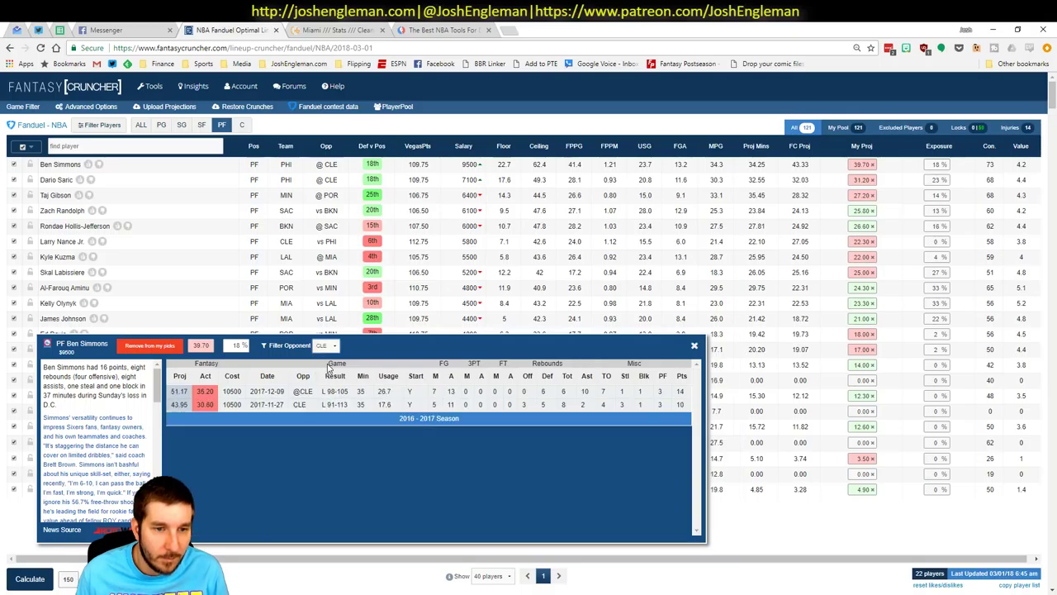
{"action": "left_click", "coordinate": [694, 347]}
Step: Return to the Excel workbook and record Ben Simmons with tier 4 in row 22 of the tier table
{"action": "key", "text": "alt+Tab"}
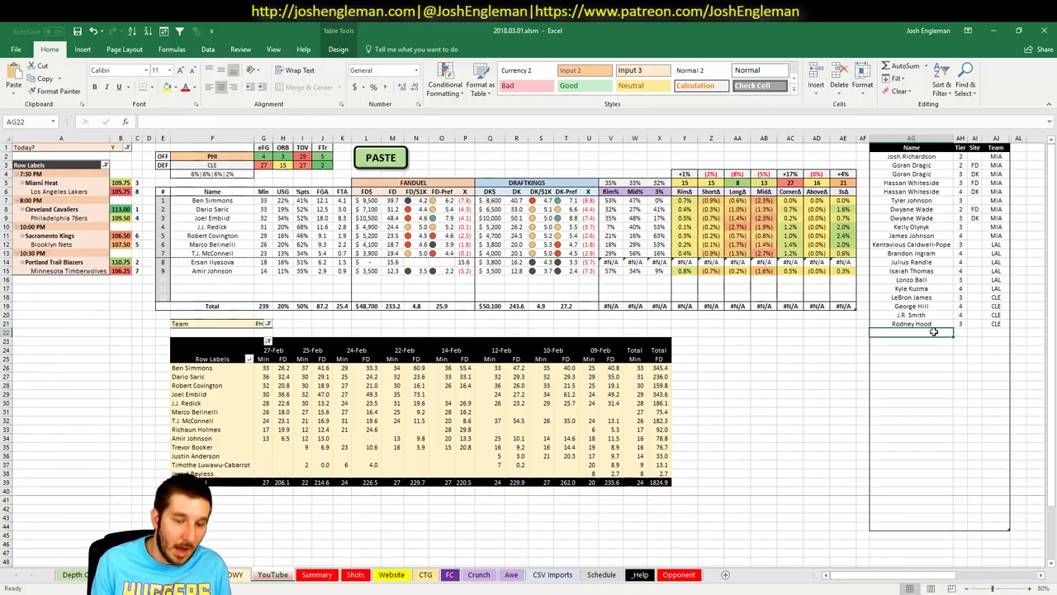
{"action": "type", "text": "Ben Simmons"}
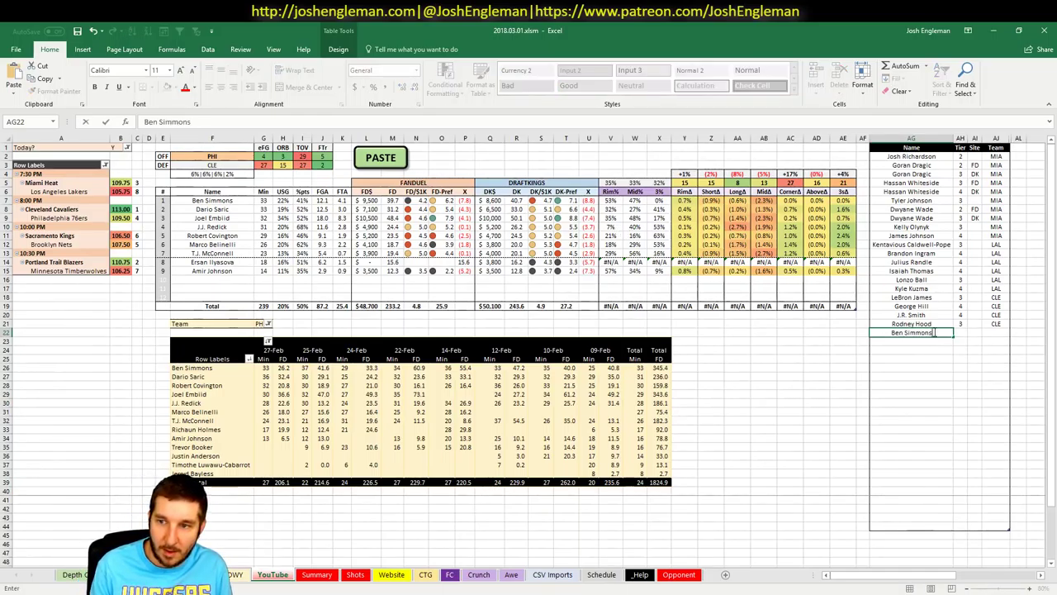
{"action": "key", "text": "Tab"}
{"action": "key", "text": "Return"}
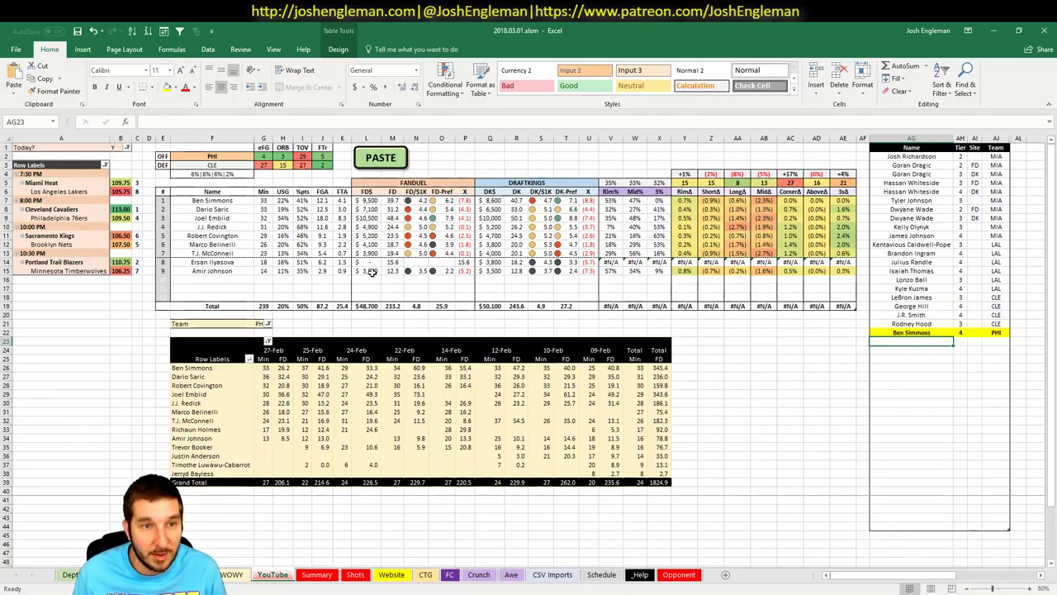
Step: Examine the power forward and center projections on the Summary sheet, then look through the sheets before it up to the player exposure table
{"action": "left_click", "coordinate": [316, 574]}
{"action": "scroll", "coordinate": [639, 357], "scroll_direction": "down", "scroll_amount": 9}
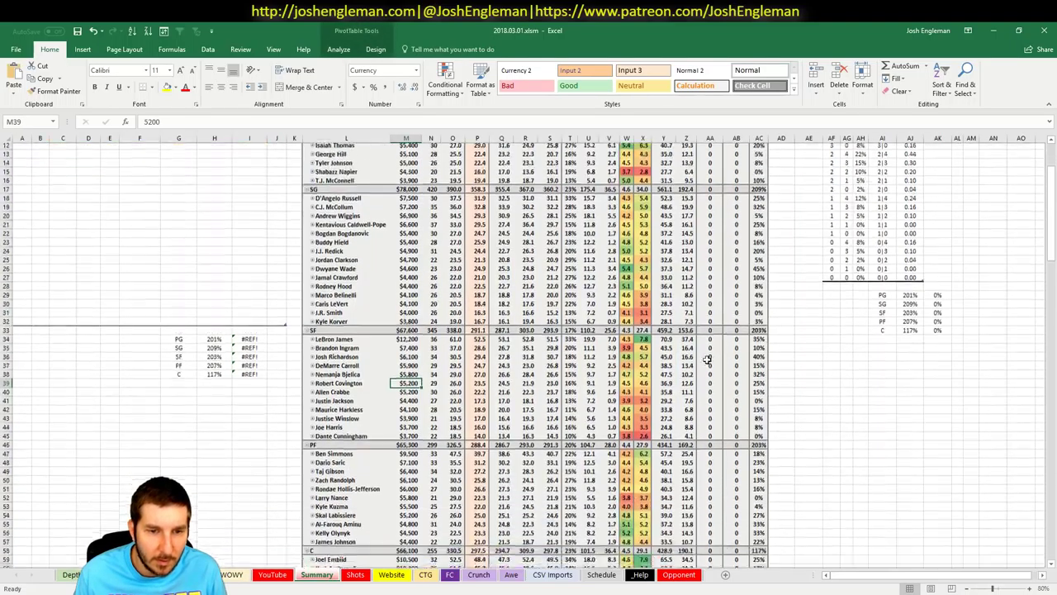
{"action": "scroll", "coordinate": [639, 357], "scroll_direction": "down", "scroll_amount": 1}
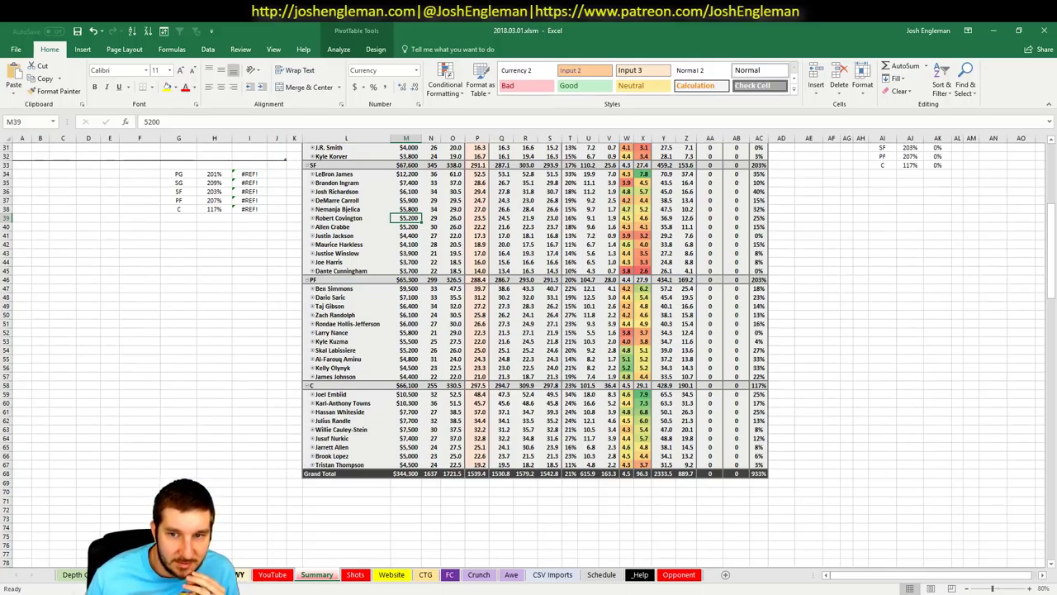
{"action": "key", "text": "ctrl+Page_Up"}
{"action": "key", "text": "ctrl+Page_Up"}
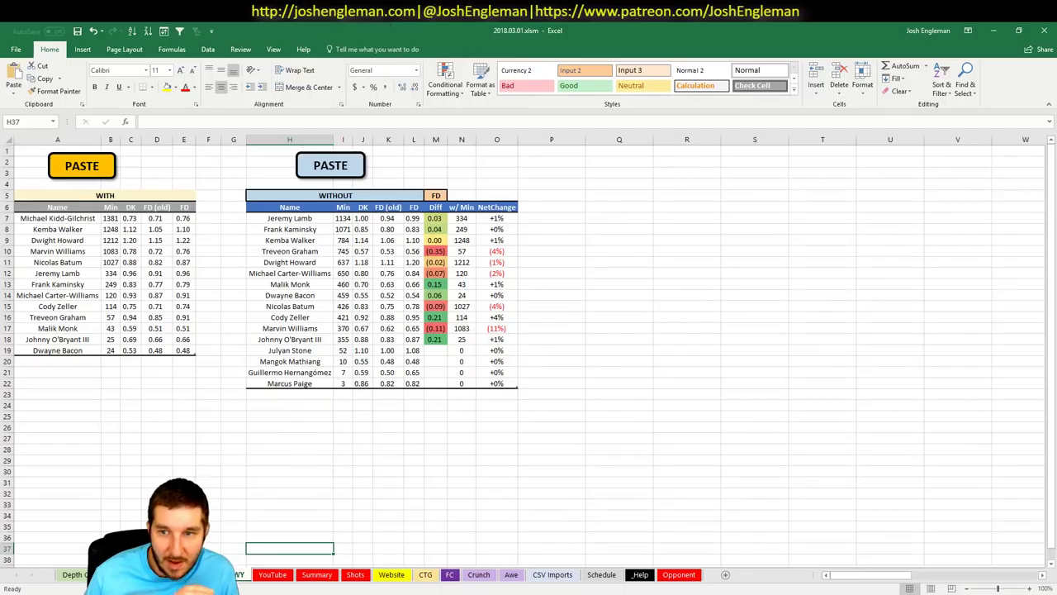
{"action": "key", "text": "ctrl+Page_Up"}
{"action": "key", "text": "ctrl+Page_Up"}
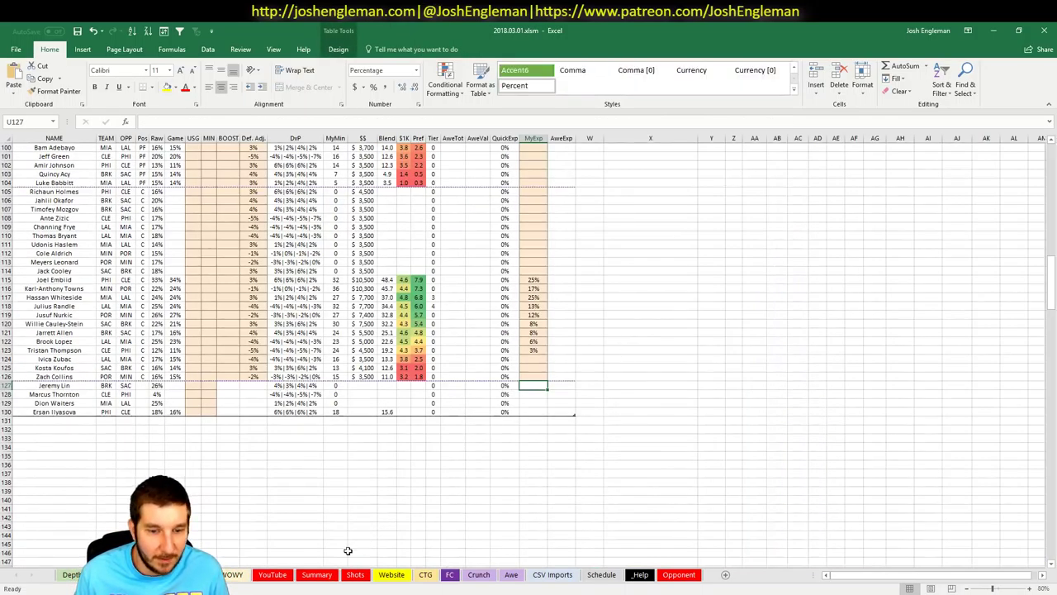
Step: Go back to the YouTube sheet and record Dario Saric with tier 4 in the next row of the tier table
{"action": "left_click", "coordinate": [272, 574]}
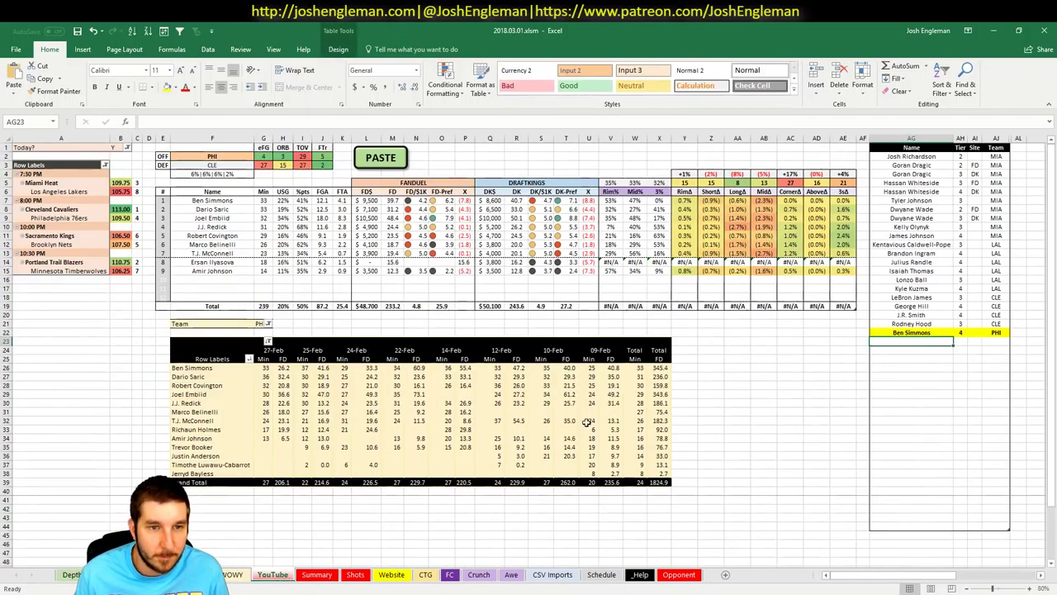
{"action": "type", "text": "Dario Saric"}
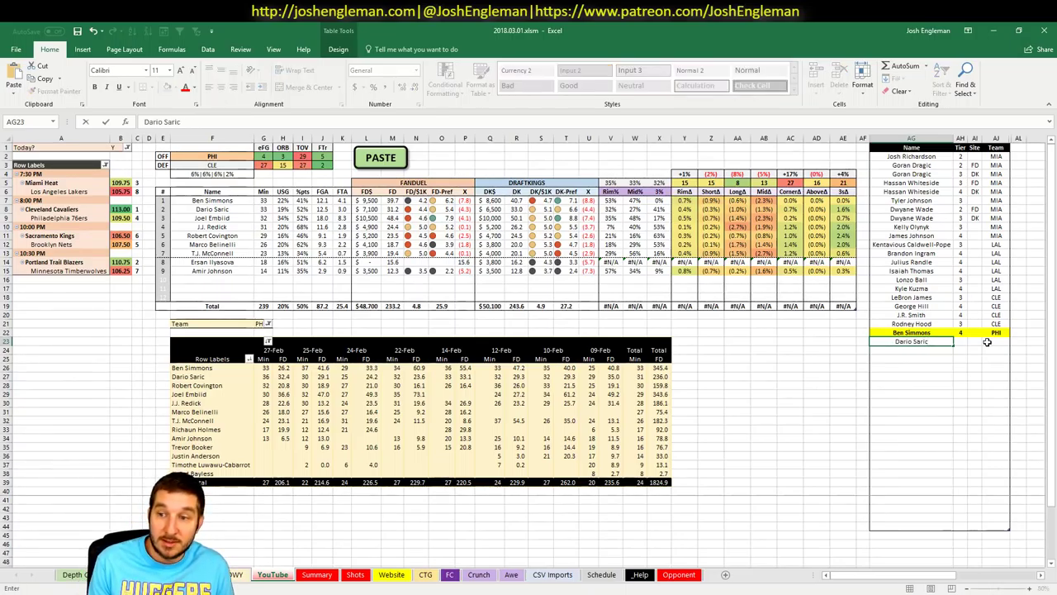
{"action": "key", "text": "Tab"}
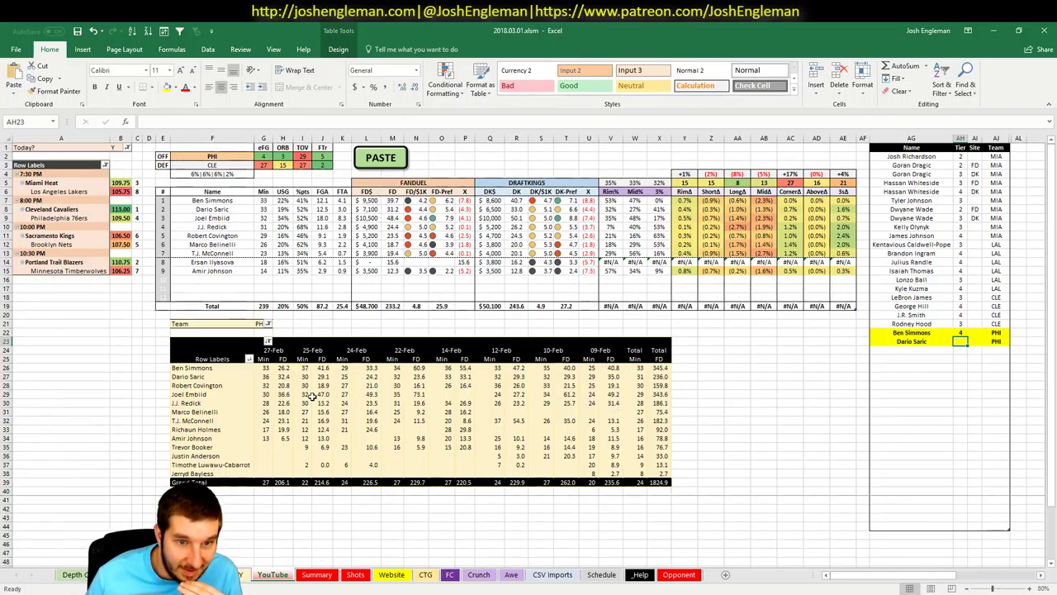
{"action": "left_click", "coordinate": [613, 377]}
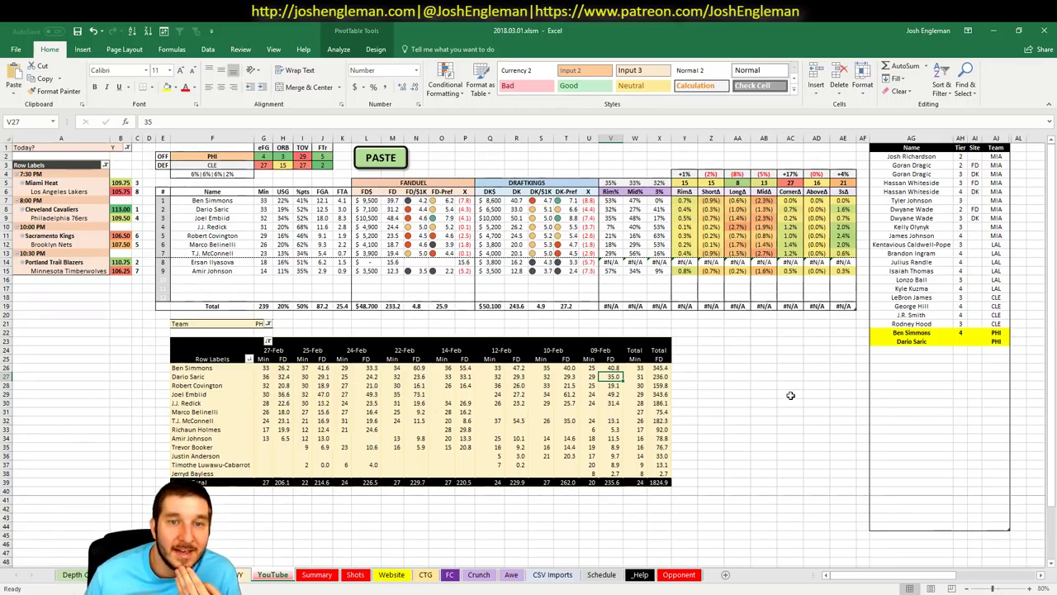
{"action": "left_click", "coordinate": [958, 339]}
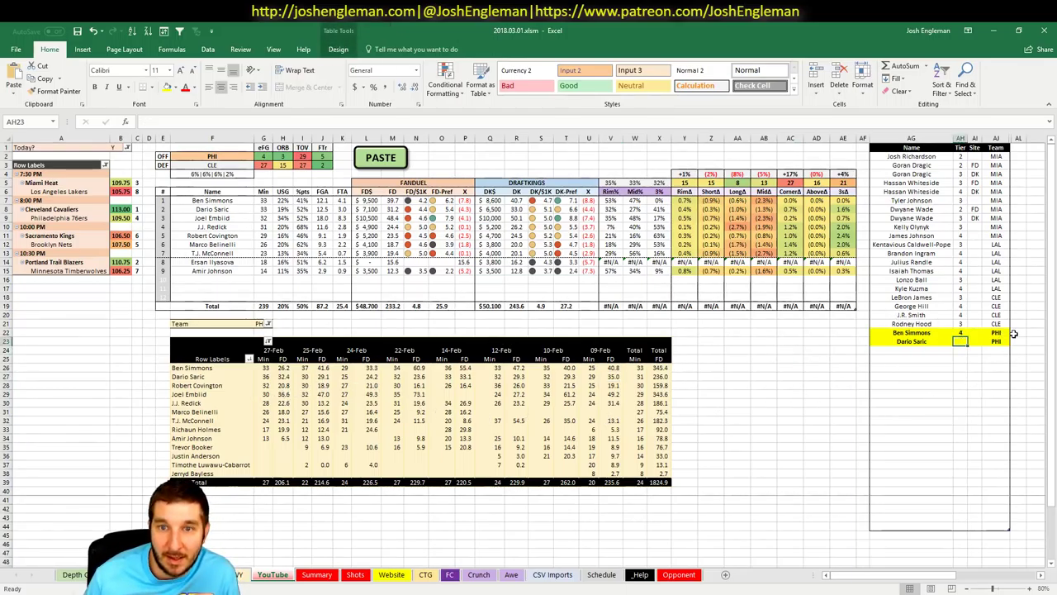
{"action": "type", "text": "4"}
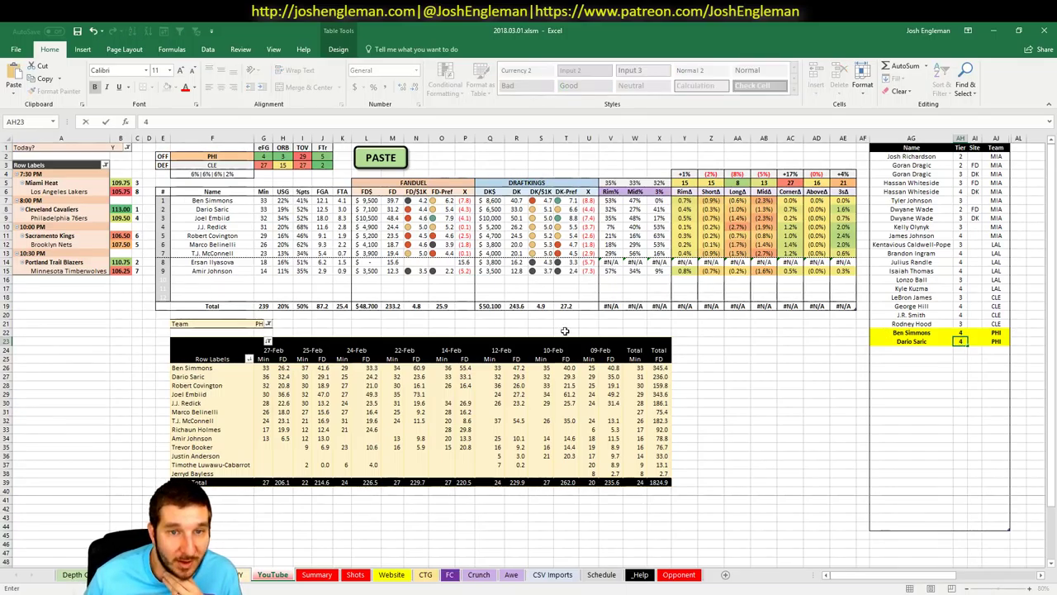
{"action": "key", "text": "Return"}
Step: Check Dario Saric's FanDuel salary, then enter Joel Embiid in name cell AG24 of the tier table
{"action": "left_click", "coordinate": [366, 213]}
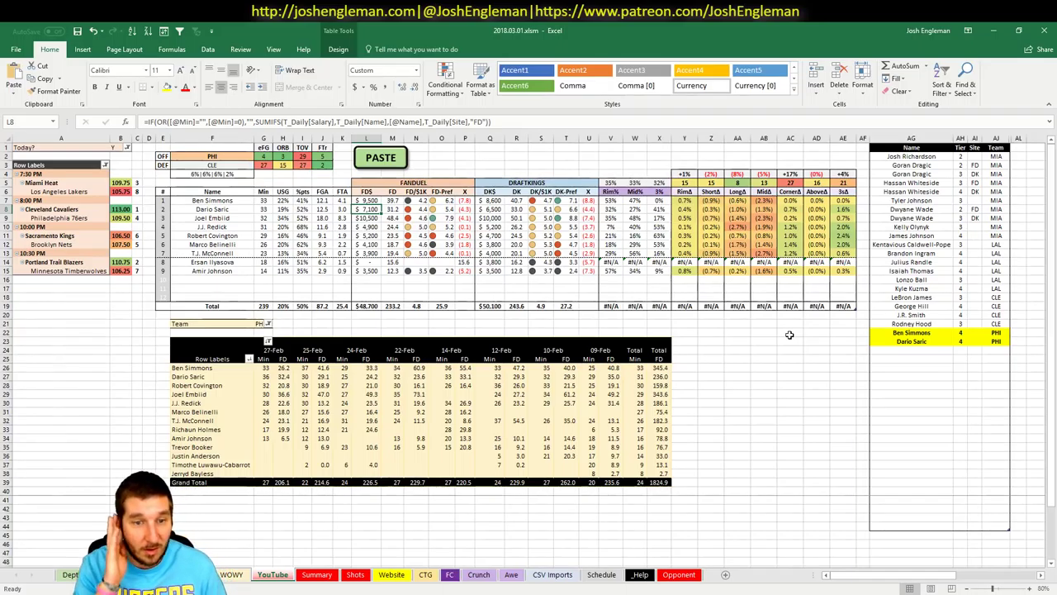
{"action": "left_click", "coordinate": [239, 170]}
{"action": "left_click", "coordinate": [908, 348]}
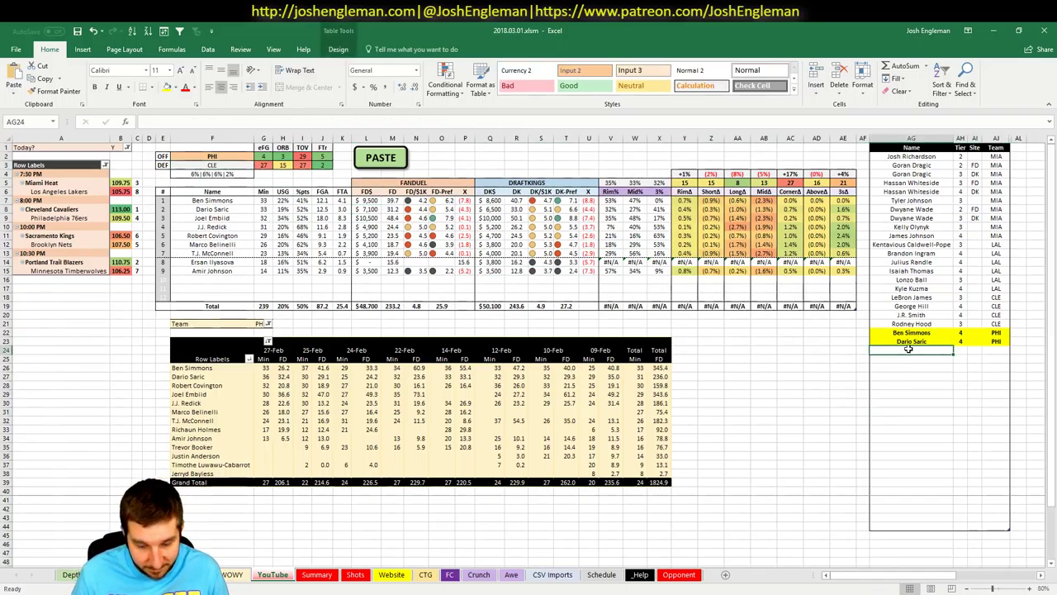
{"action": "type", "text": "Joel Em"}
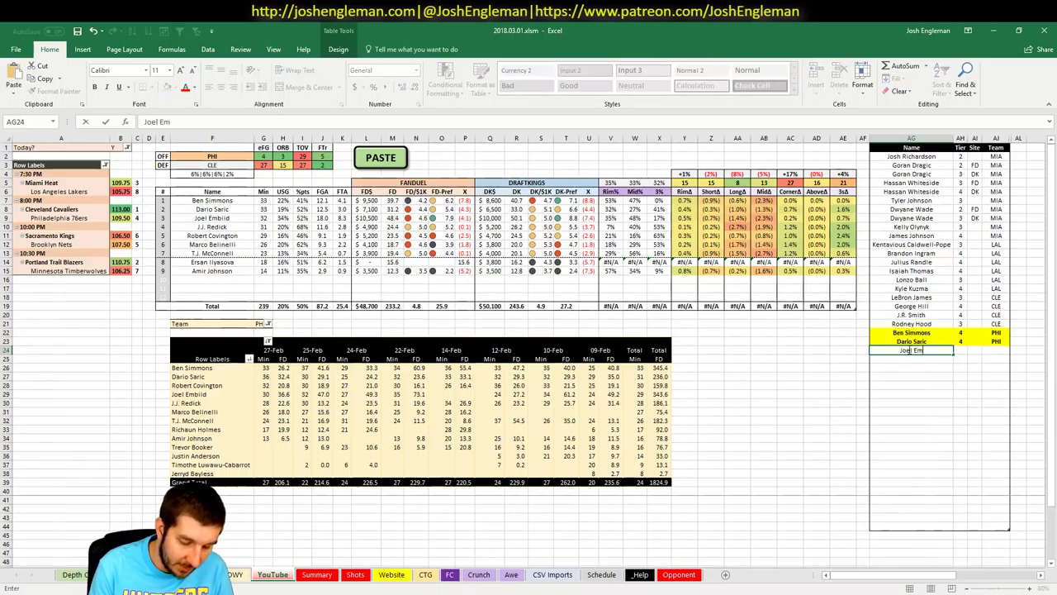
{"action": "type", "text": "biid"}
{"action": "key", "text": "Return"}
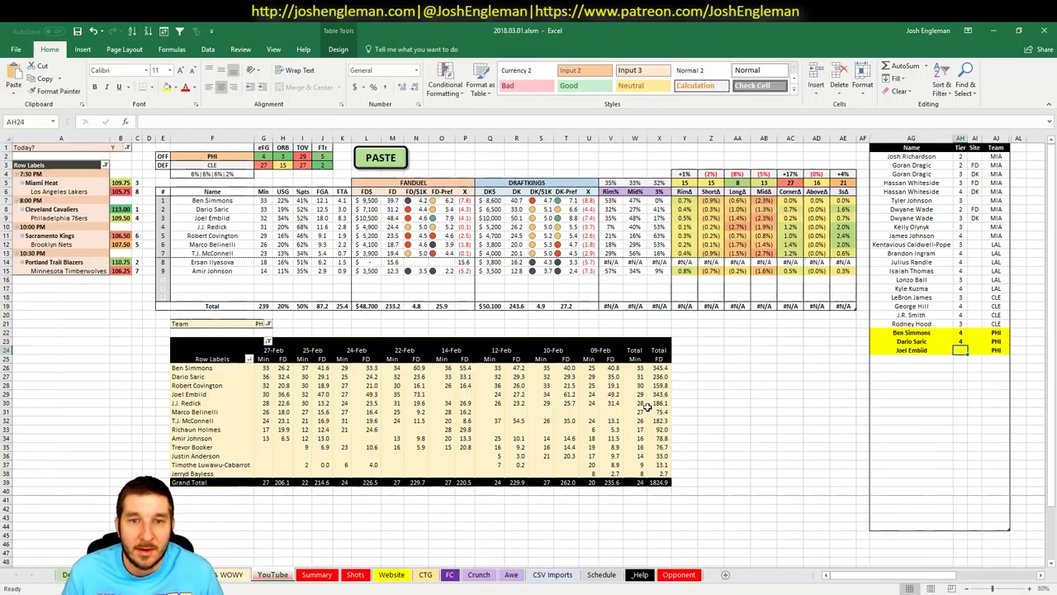
Step: Review Joel Embiid's February game log and the center projections on the Summary sheet, then return to the YouTube sheet
{"action": "left_click", "coordinate": [797, 386]}
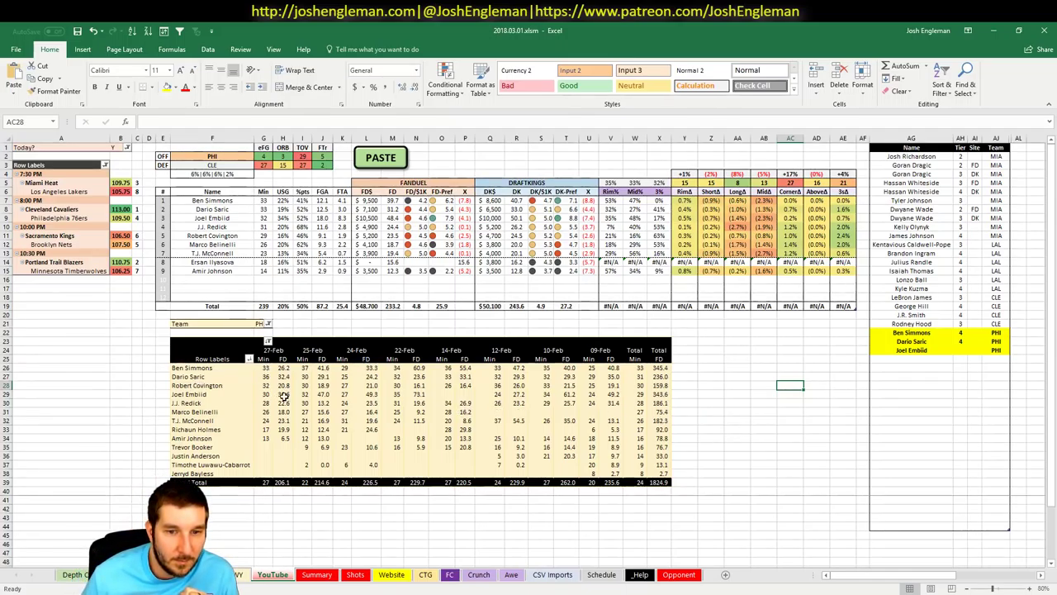
{"action": "left_click", "coordinate": [566, 395]}
{"action": "left_click", "coordinate": [420, 394]}
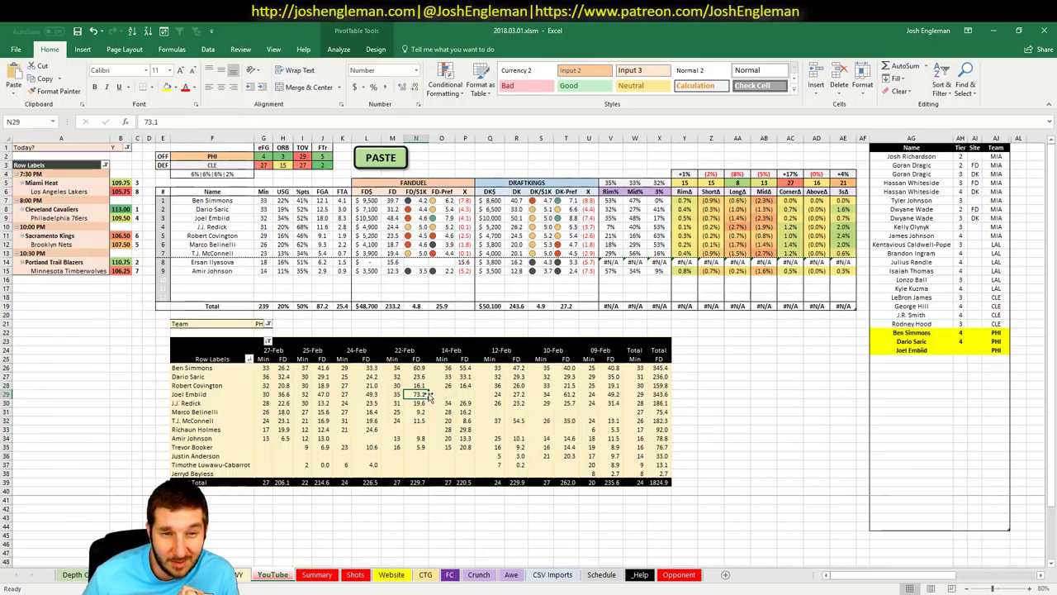
{"action": "left_click", "coordinate": [309, 576]}
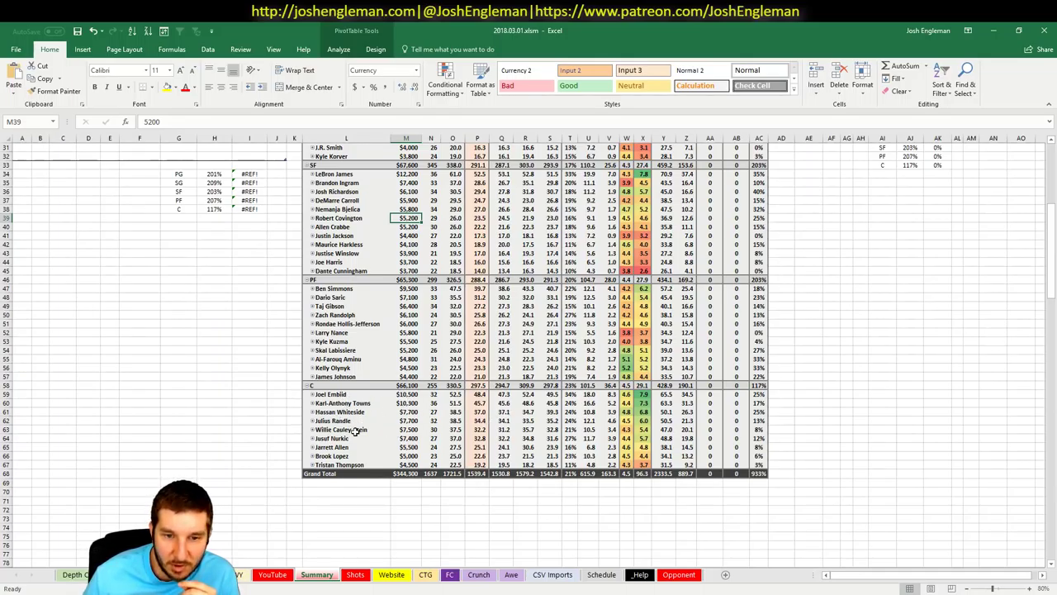
{"action": "left_click", "coordinate": [273, 574]}
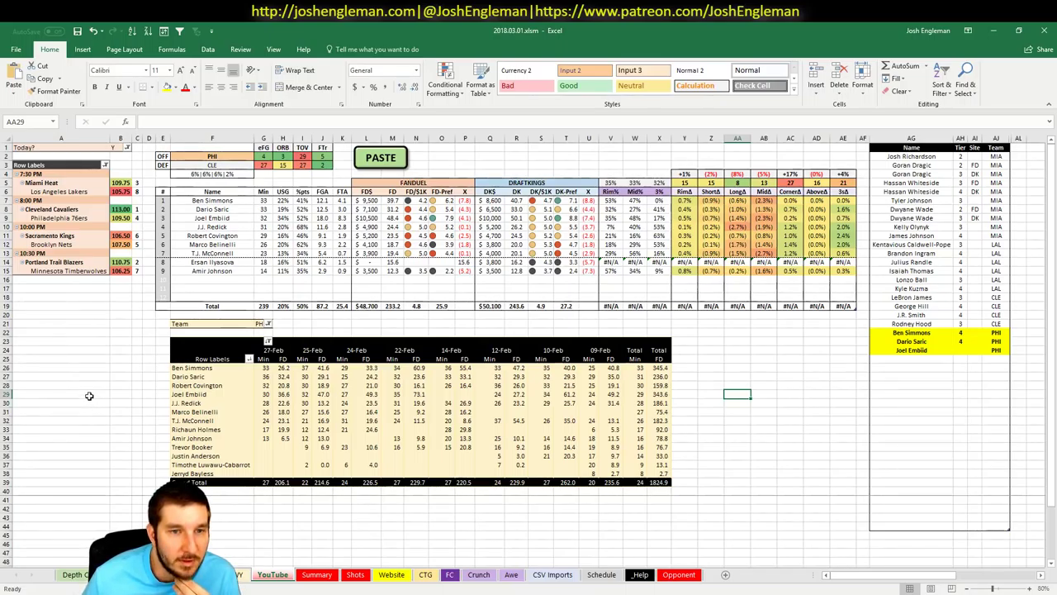
Step: Switch to the Cleaning the Glass lineups page in the browser and remove Wayne Ellington from the Miami Heat off-court filter
{"action": "mouse_move", "coordinate": [49, 578]}
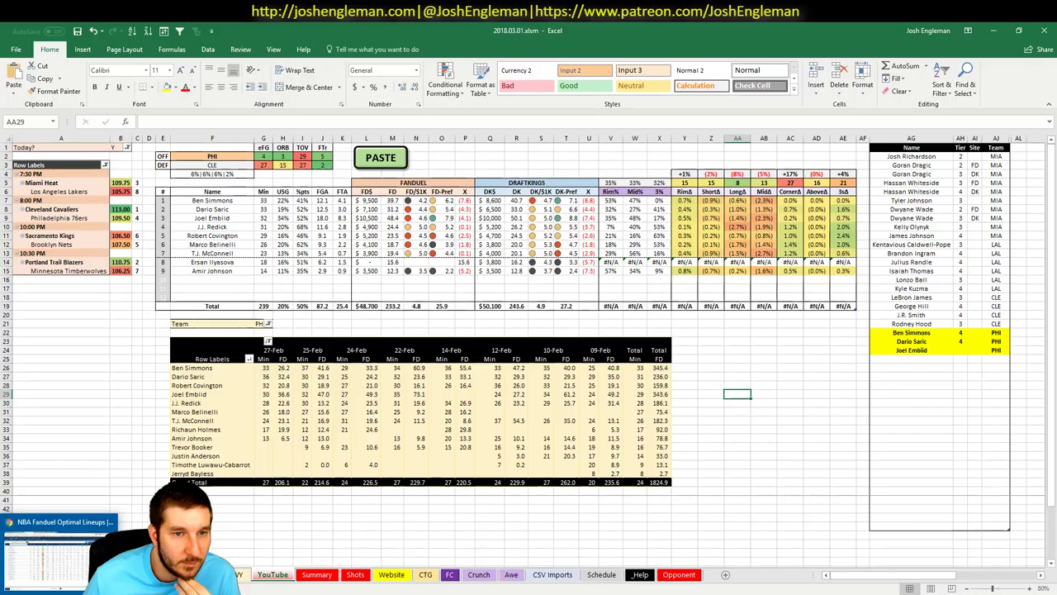
{"action": "left_click", "coordinate": [58, 547]}
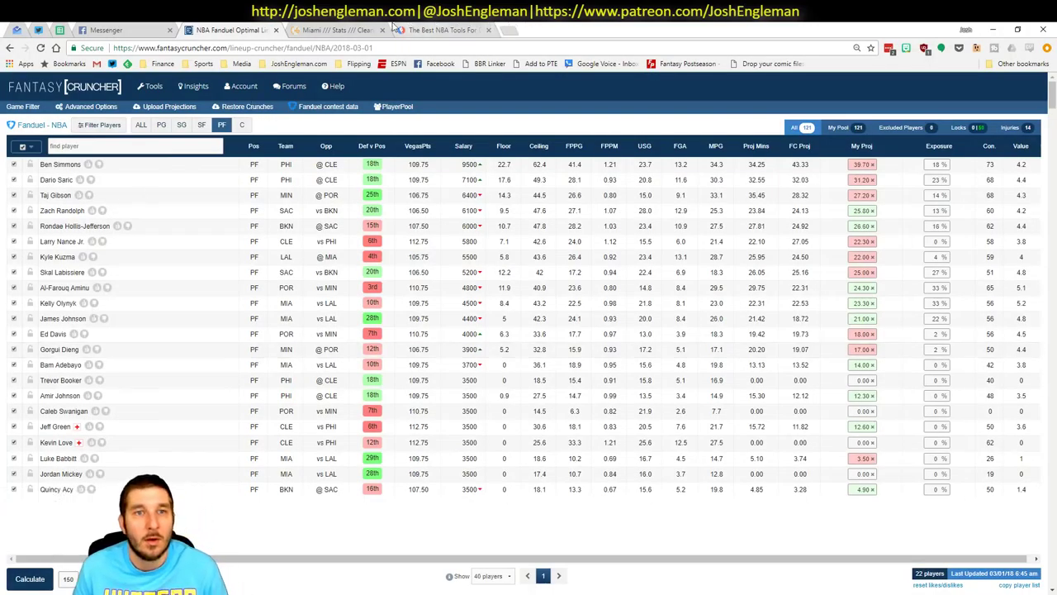
{"action": "left_click", "coordinate": [351, 30]}
{"action": "scroll", "coordinate": [613, 213], "scroll_direction": "up", "scroll_amount": 2}
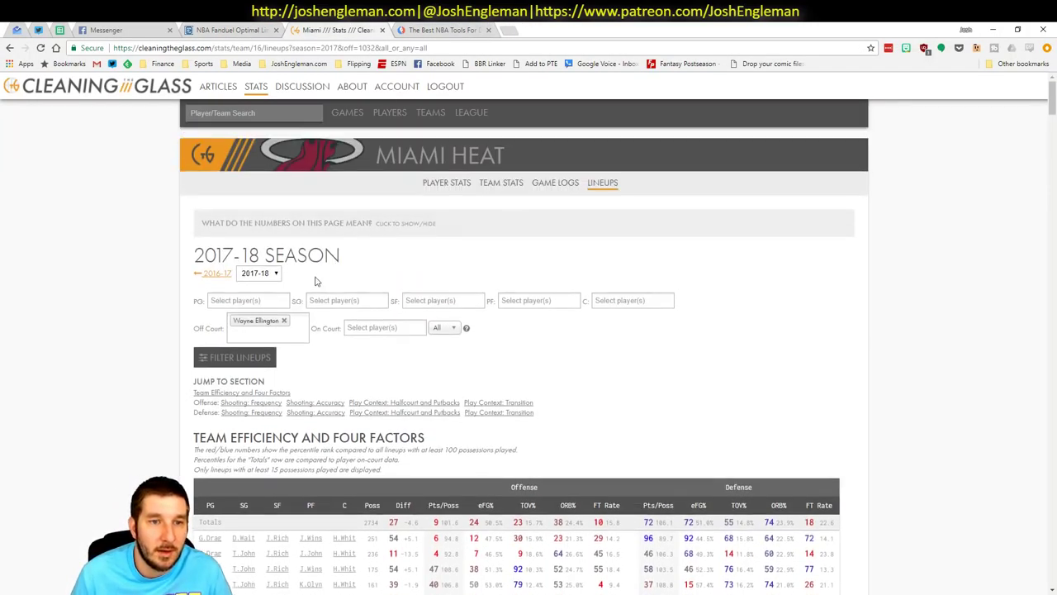
{"action": "left_click", "coordinate": [283, 321]}
{"action": "left_click", "coordinate": [366, 322]}
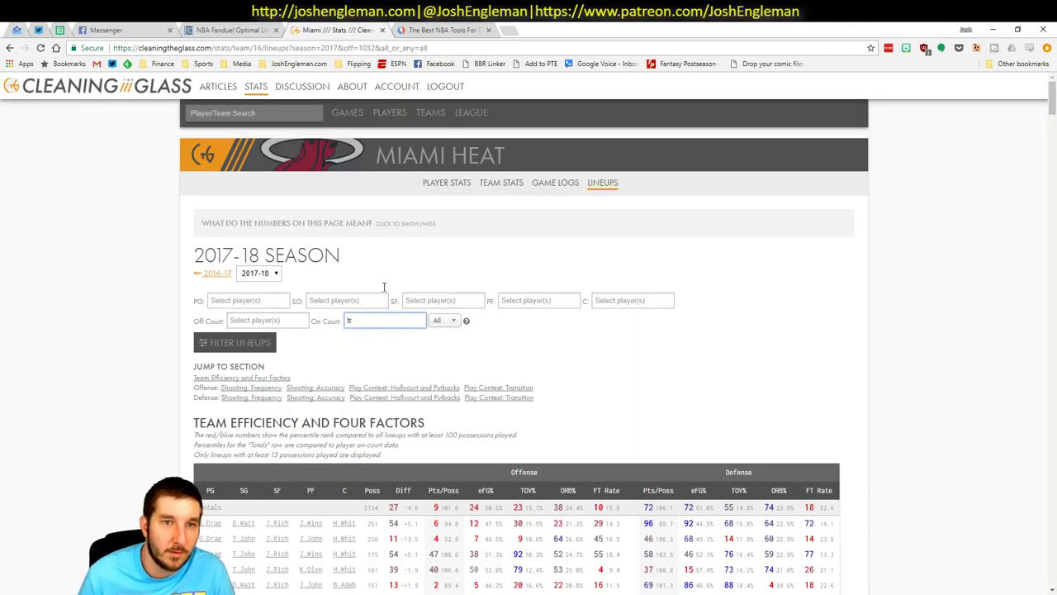
Step: Find the Cleveland Cavaliers on Cleaning the Glass, open their lineups, and examine the team efficiency and four factors totals
{"action": "left_click", "coordinate": [281, 115]}
{"action": "type", "text": "cavs"}
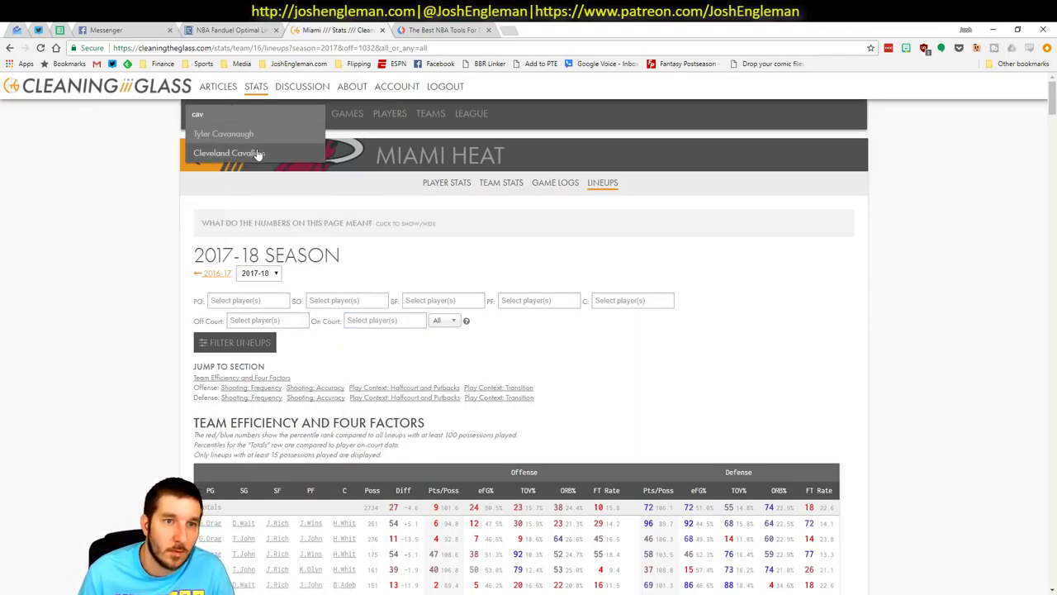
{"action": "left_click", "coordinate": [259, 151]}
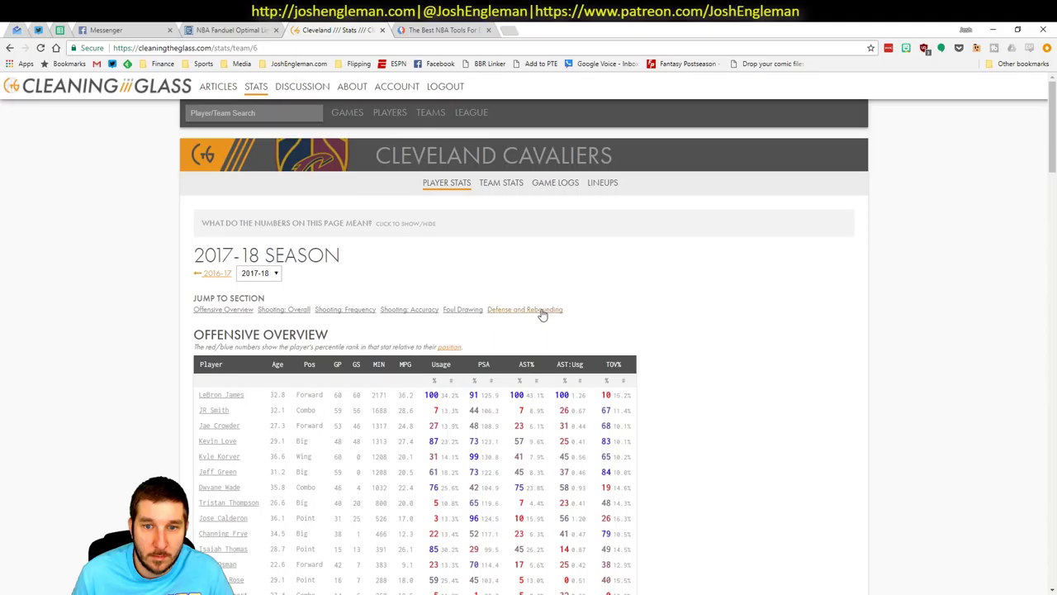
{"action": "left_click", "coordinate": [616, 182]}
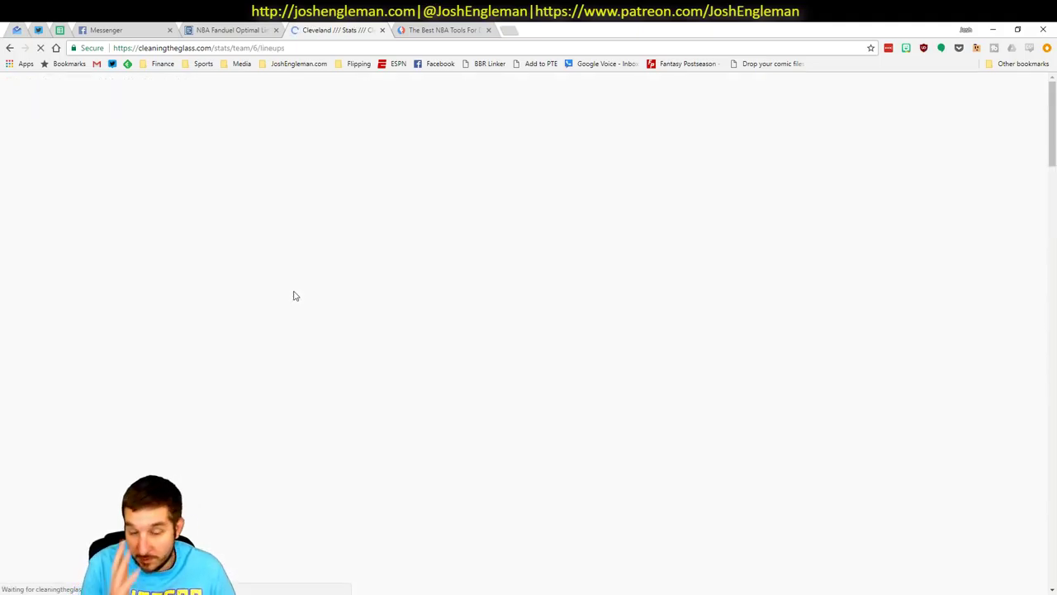
{"action": "left_click", "coordinate": [254, 321]}
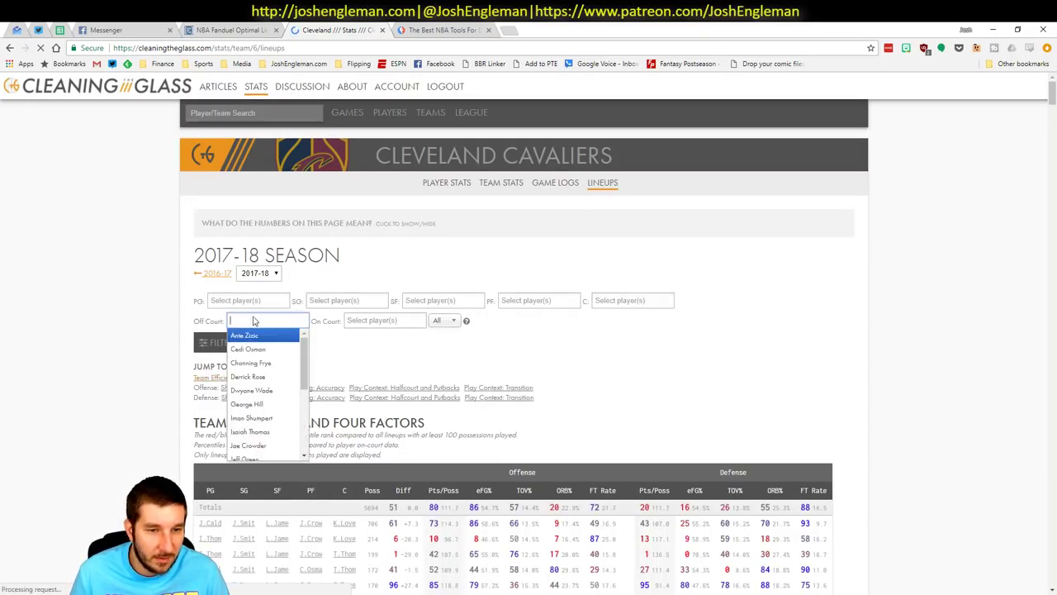
{"action": "left_click", "coordinate": [655, 408]}
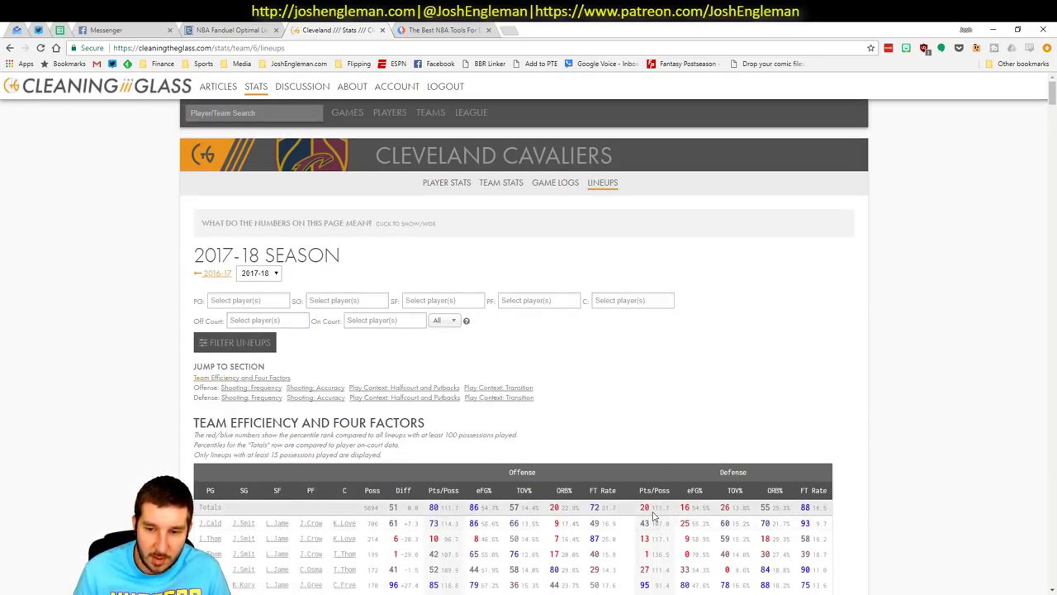
Step: Filter the Cleveland Cavaliers lineups to those with Tristan Thompson on court and examine the team efficiency and four factors table
{"action": "left_click", "coordinate": [256, 320]}
{"action": "key", "text": "Tab"}
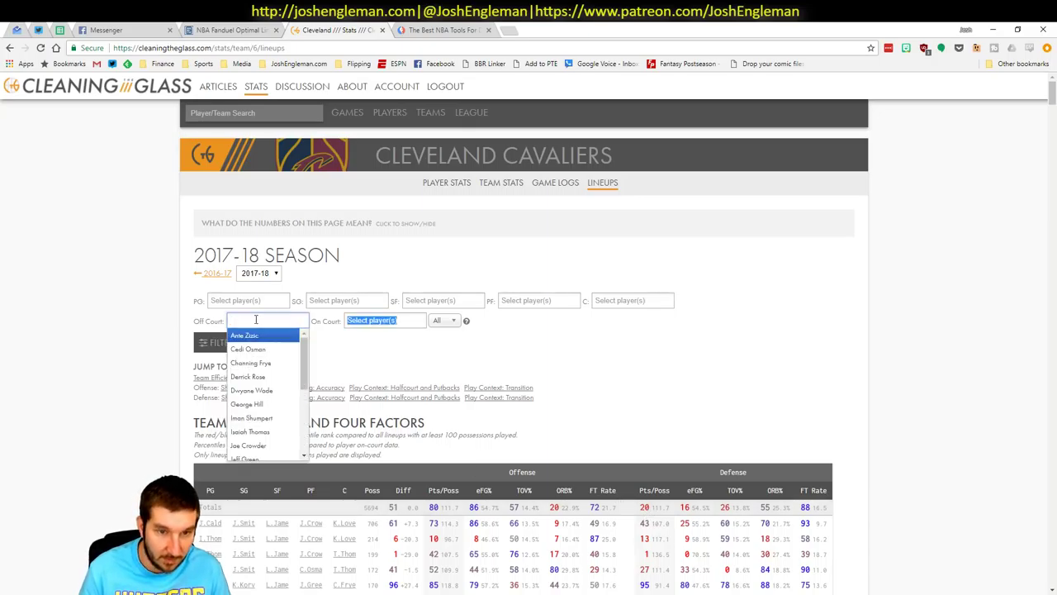
{"action": "type", "text": "trist"}
{"action": "key", "text": "Return"}
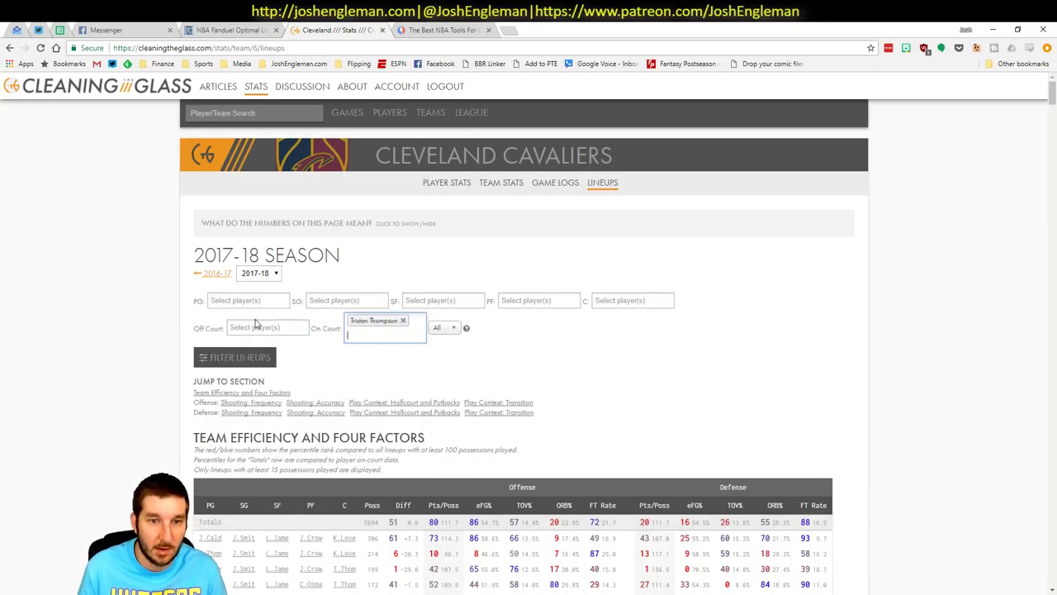
{"action": "left_click", "coordinate": [236, 357]}
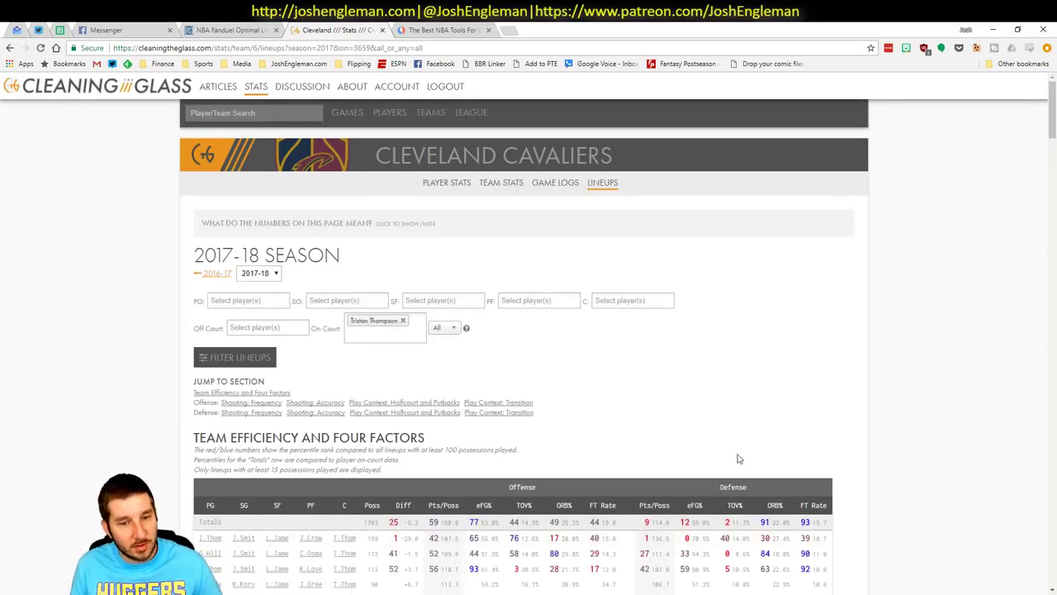
{"action": "scroll", "coordinate": [701, 421], "scroll_direction": "down", "scroll_amount": 2}
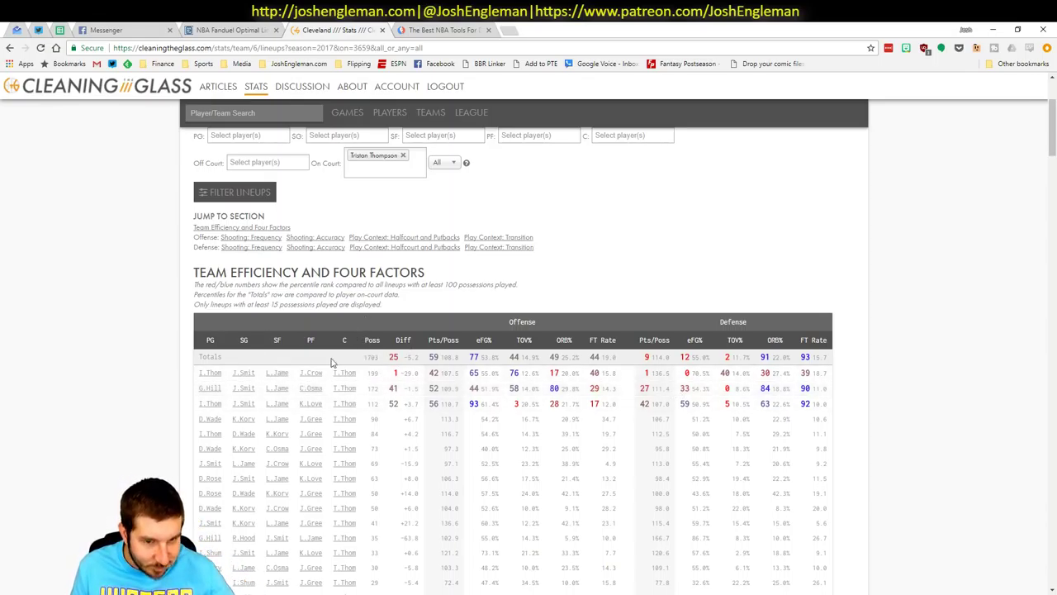
Step: Switch back to the Excel workbook and set Joel Embiid's tier to 2 in cell AH24 of the tier table
{"action": "key", "text": "alt+Tab"}
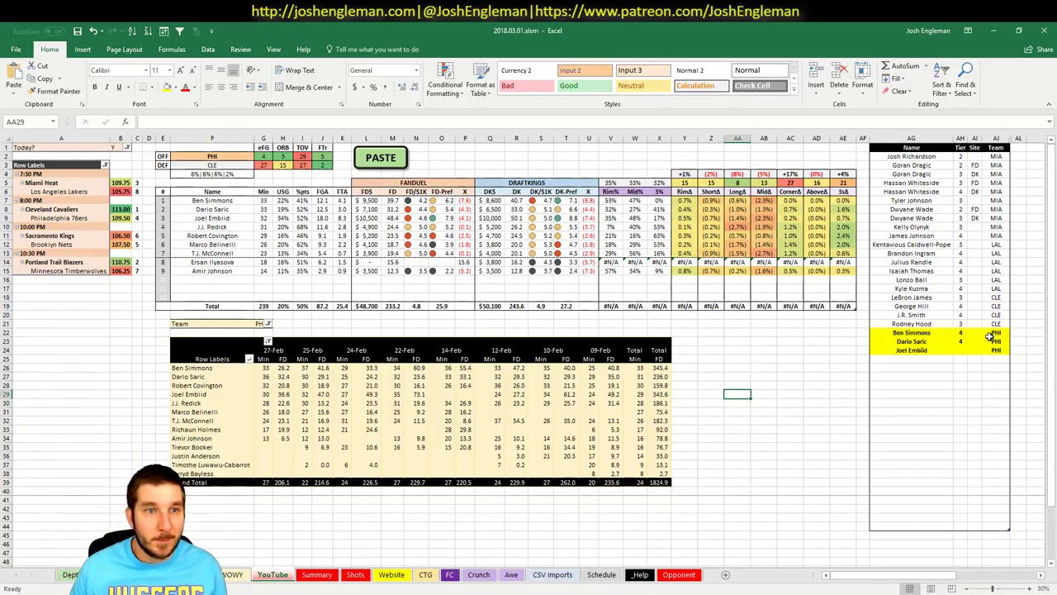
{"action": "left_click", "coordinate": [950, 357]}
{"action": "left_click", "coordinate": [959, 351]}
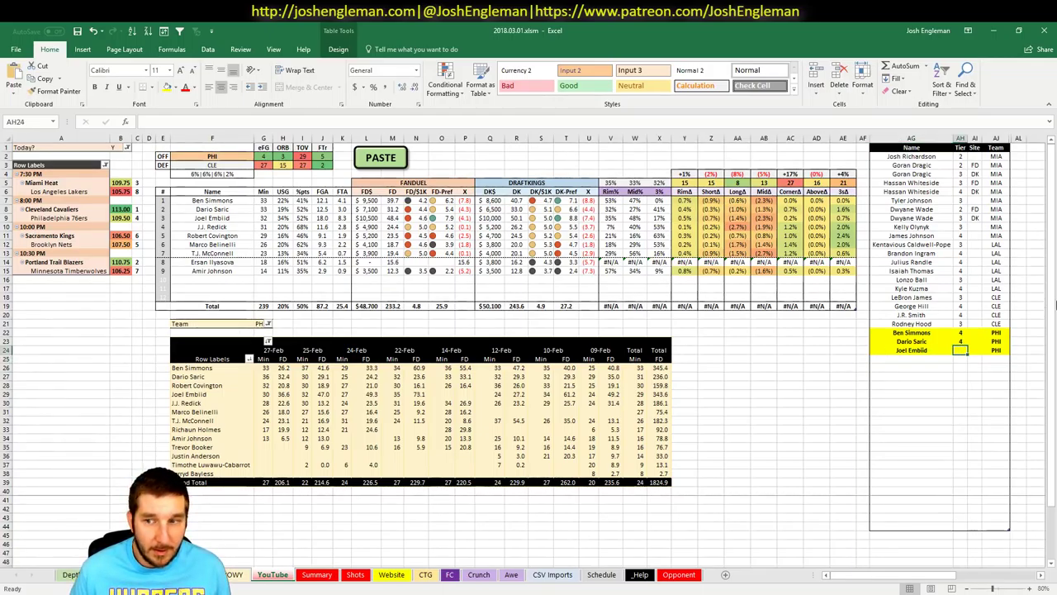
{"action": "type", "text": "2"}
{"action": "key", "text": "Return"}
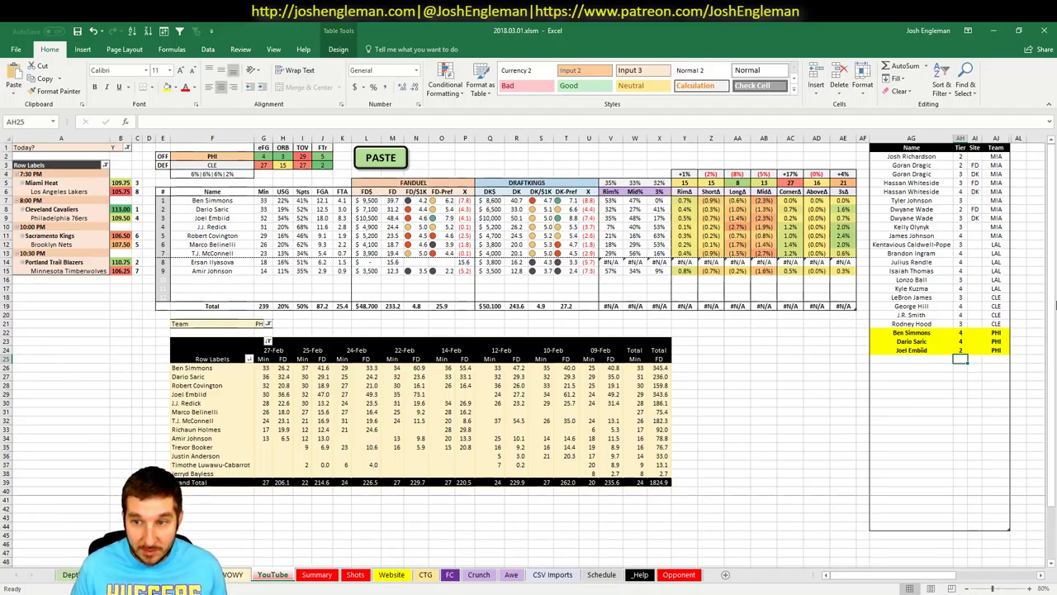
Step: Enter J.J. Redick in name cell AG25 of the tier table
{"action": "key", "text": "Left"}
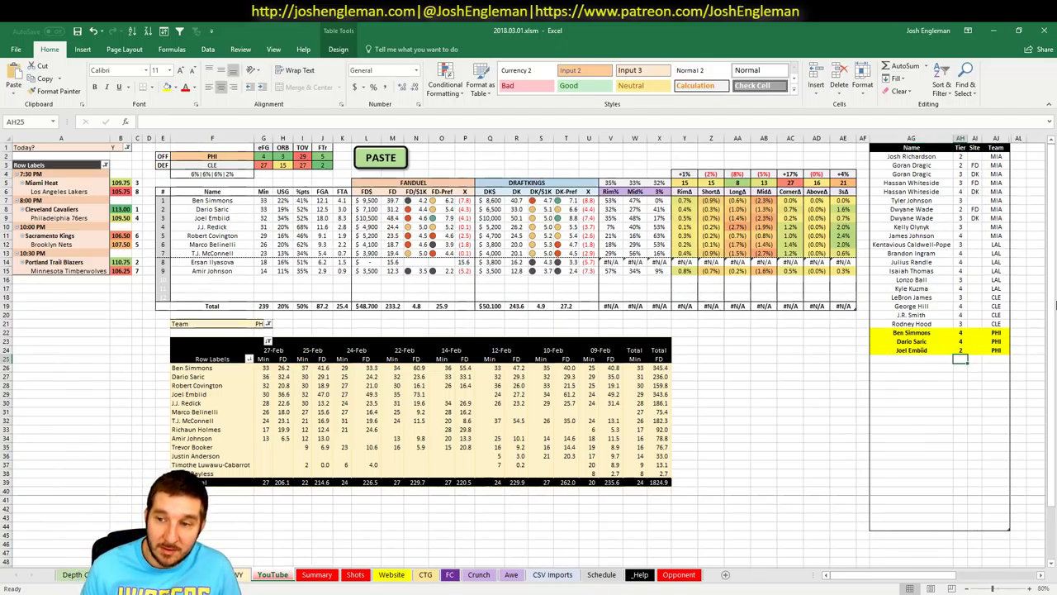
{"action": "type", "text": "J.J. Red"}
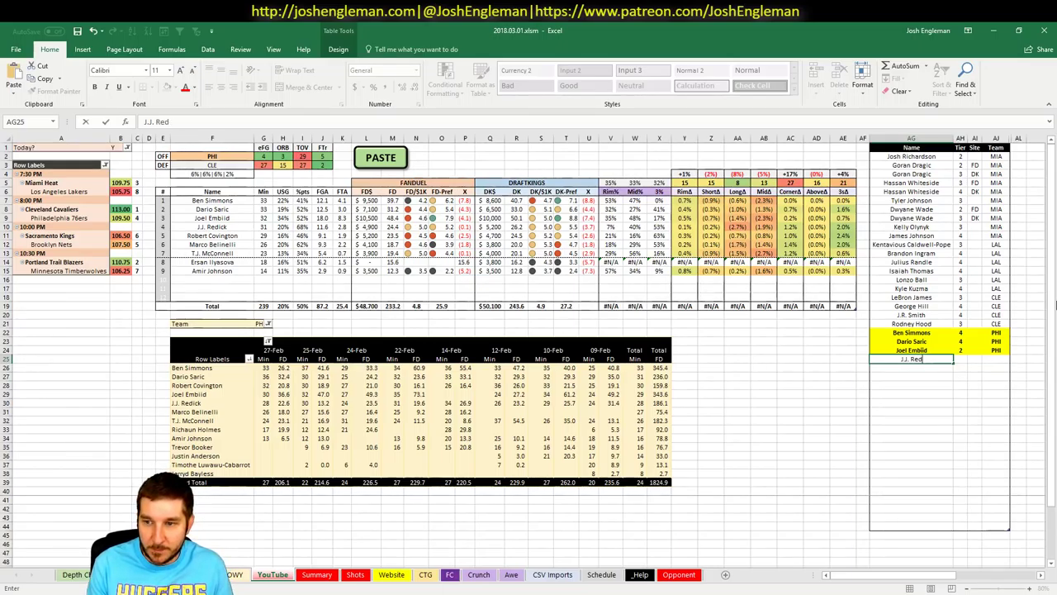
{"action": "type", "text": "dick"}
{"action": "key", "text": "Tab"}
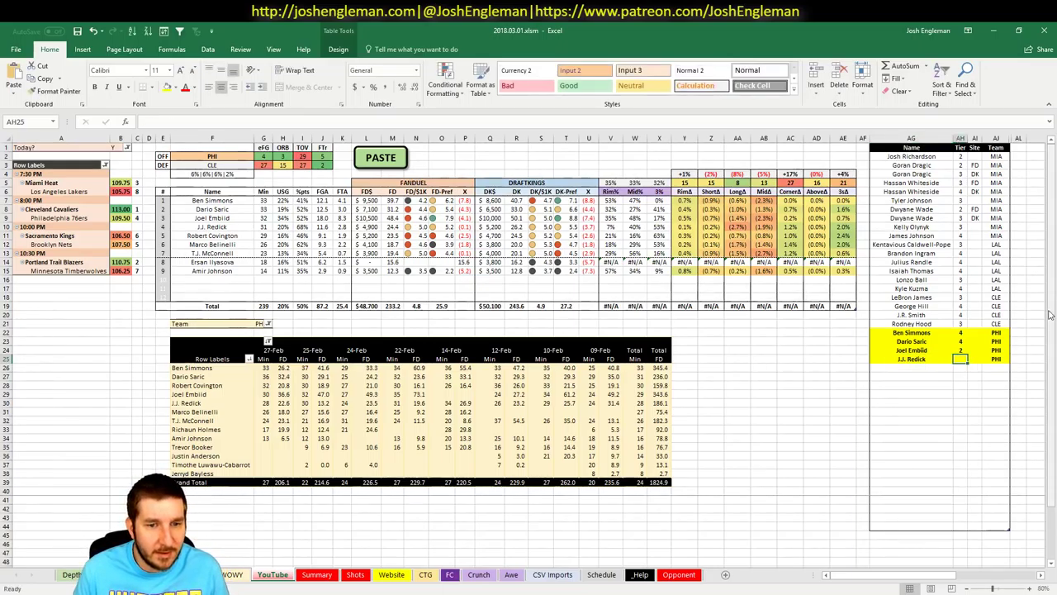
Step: Review J.J. Redick's February FanDuel scores in the game log pivot table, comparing them with Joel Embiid's
{"action": "left_click", "coordinate": [283, 394]}
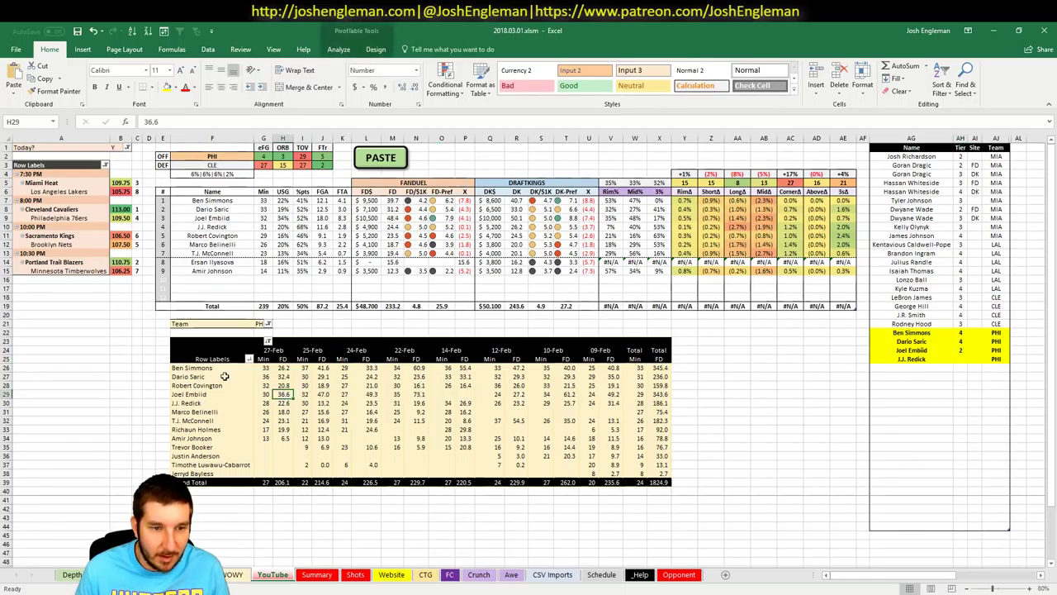
{"action": "left_click", "coordinate": [283, 403]}
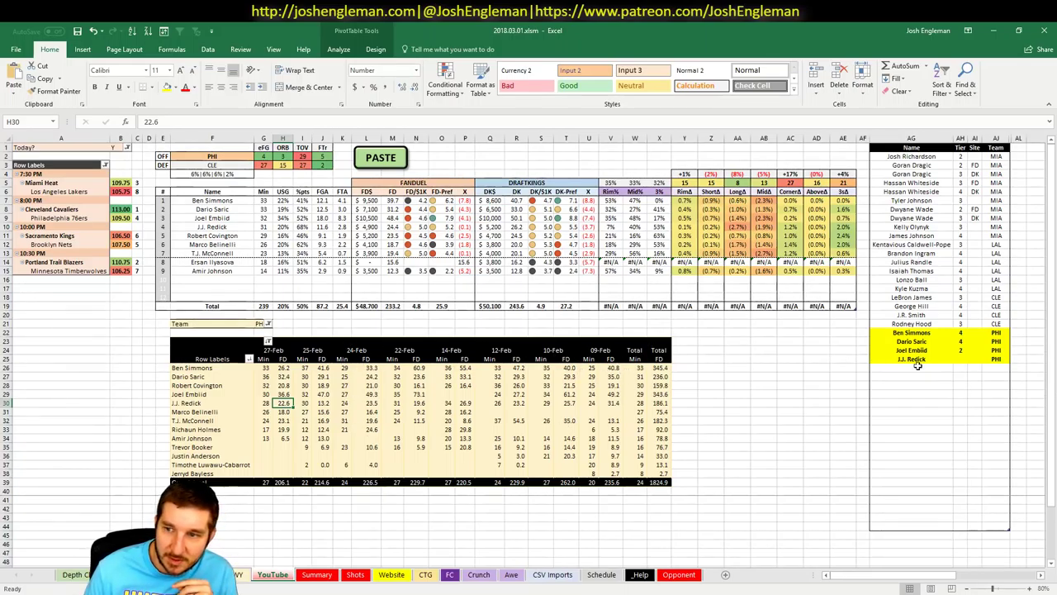
{"action": "left_click", "coordinate": [960, 359]}
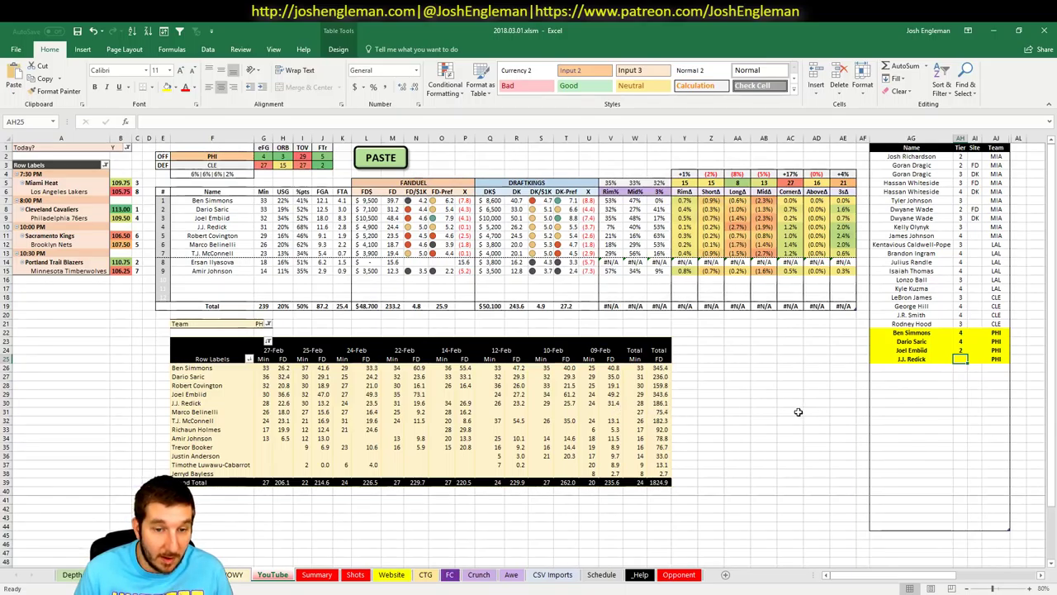
{"action": "left_click", "coordinate": [619, 404]}
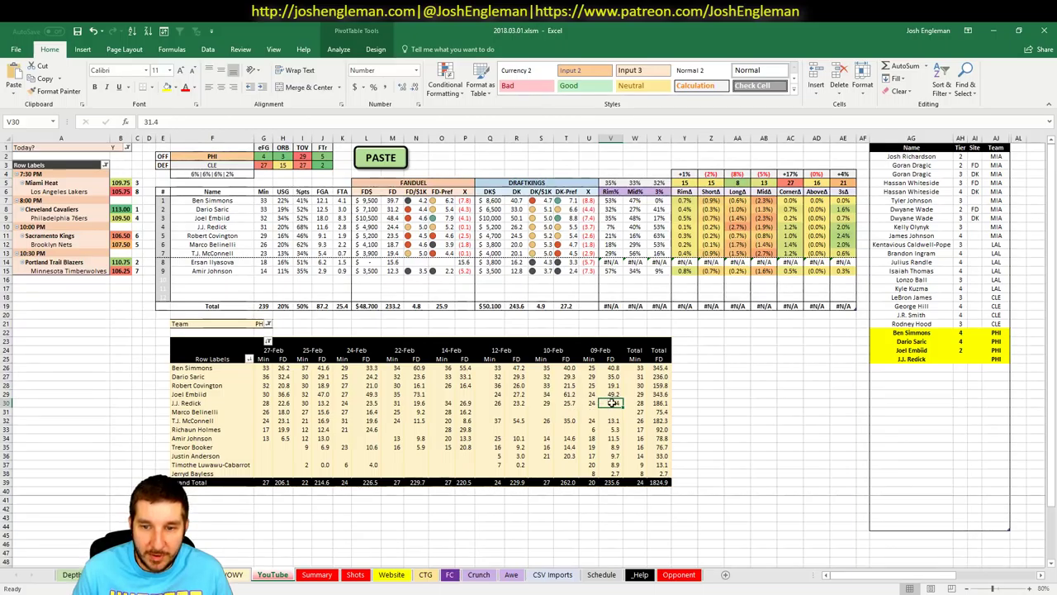
Step: Switch to FantasyCruncher in the browser, show the shooting guards, and examine J.J. Redick's past games, costs and actual scores
{"action": "key", "text": "alt+Tab"}
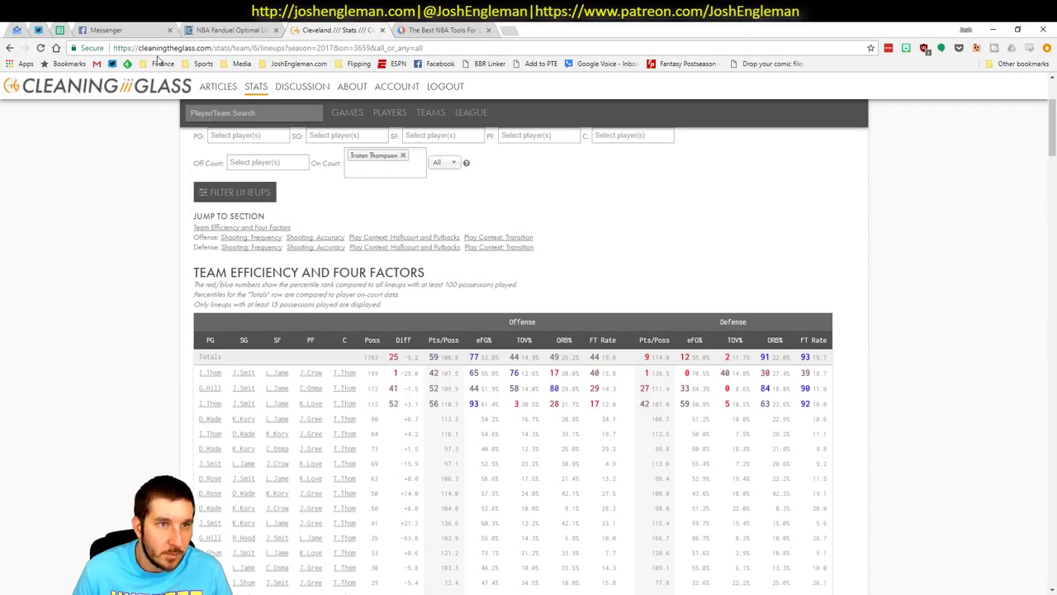
{"action": "left_click", "coordinate": [139, 28]}
{"action": "left_click", "coordinate": [204, 32]}
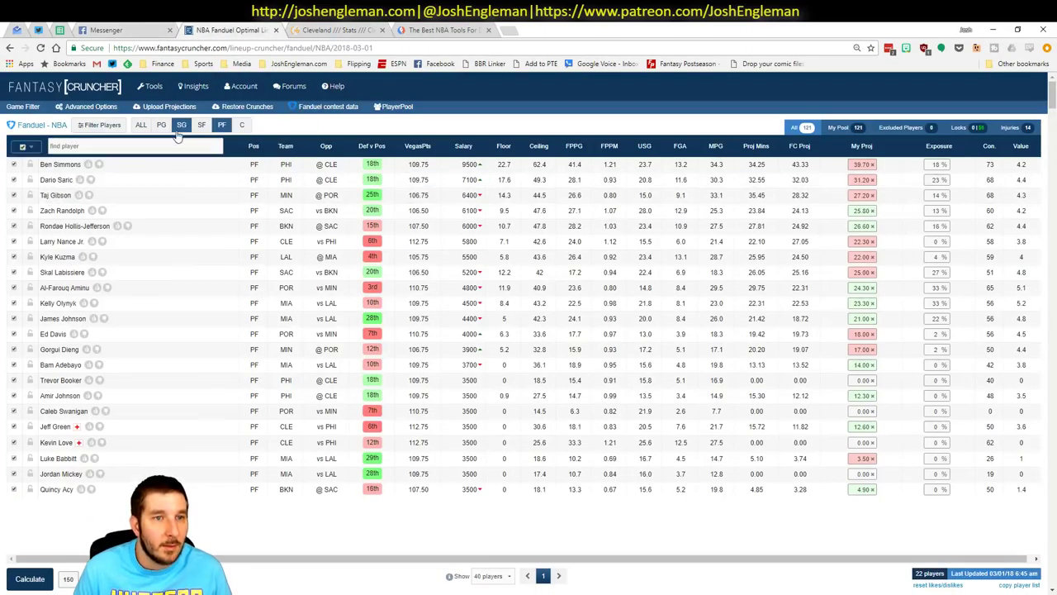
{"action": "left_click", "coordinate": [181, 126]}
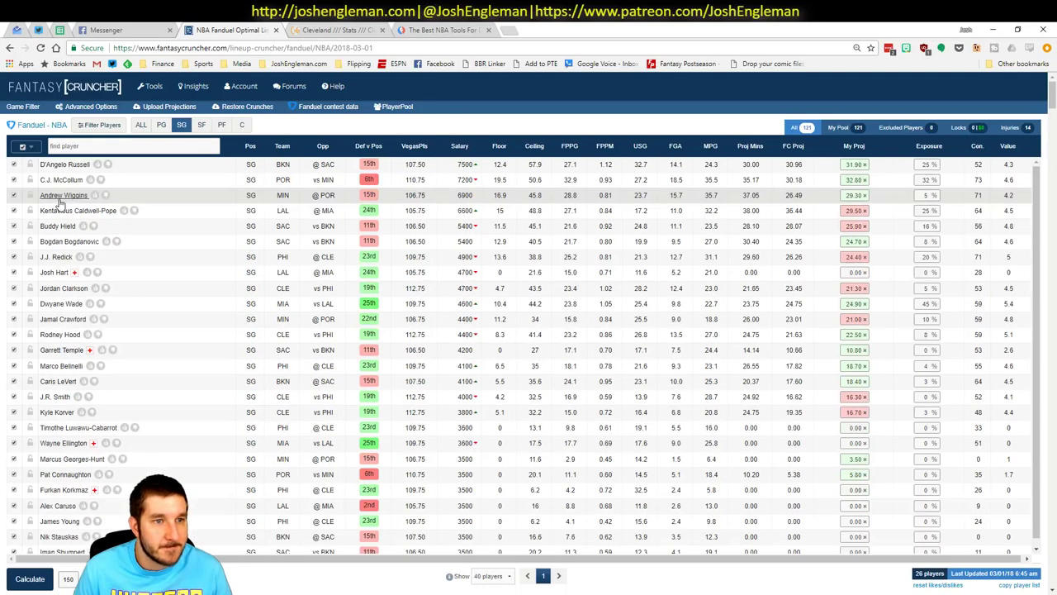
{"action": "left_click", "coordinate": [55, 256]}
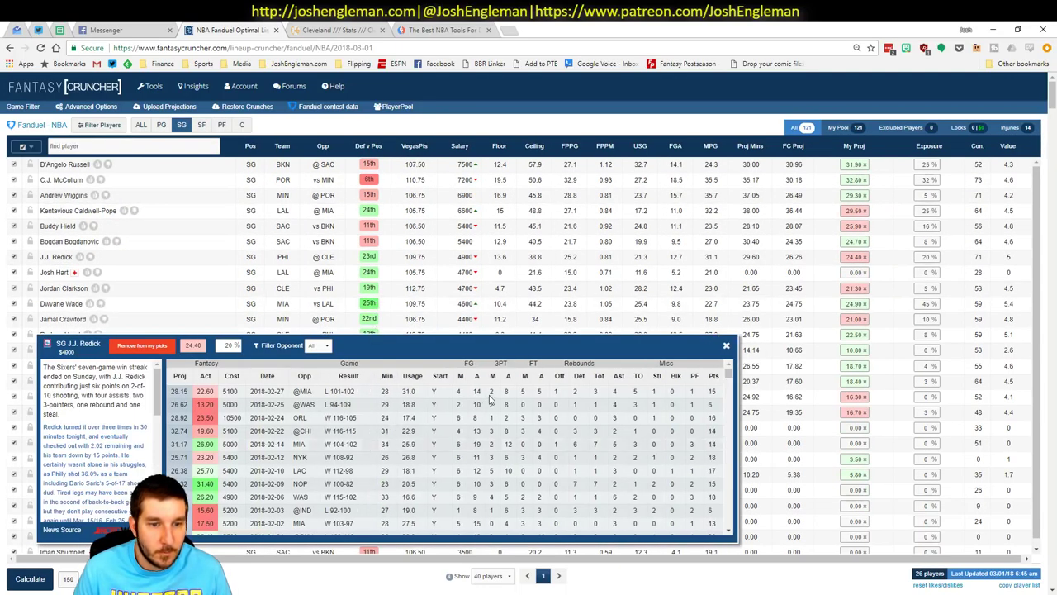
{"action": "scroll", "coordinate": [437, 417], "scroll_direction": "down", "scroll_amount": 4}
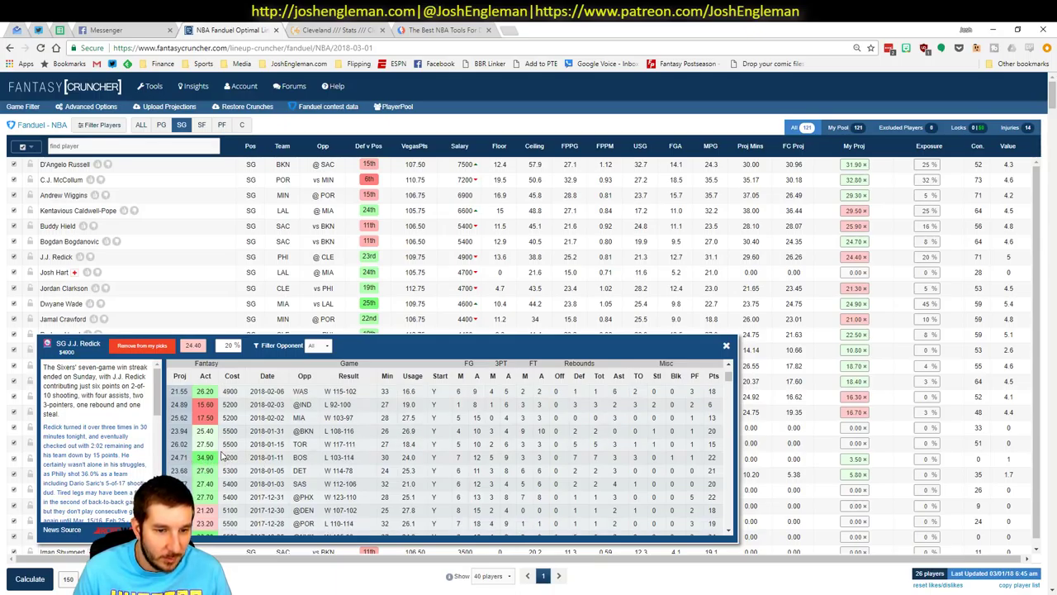
{"action": "scroll", "coordinate": [221, 455], "scroll_direction": "down", "scroll_amount": 2}
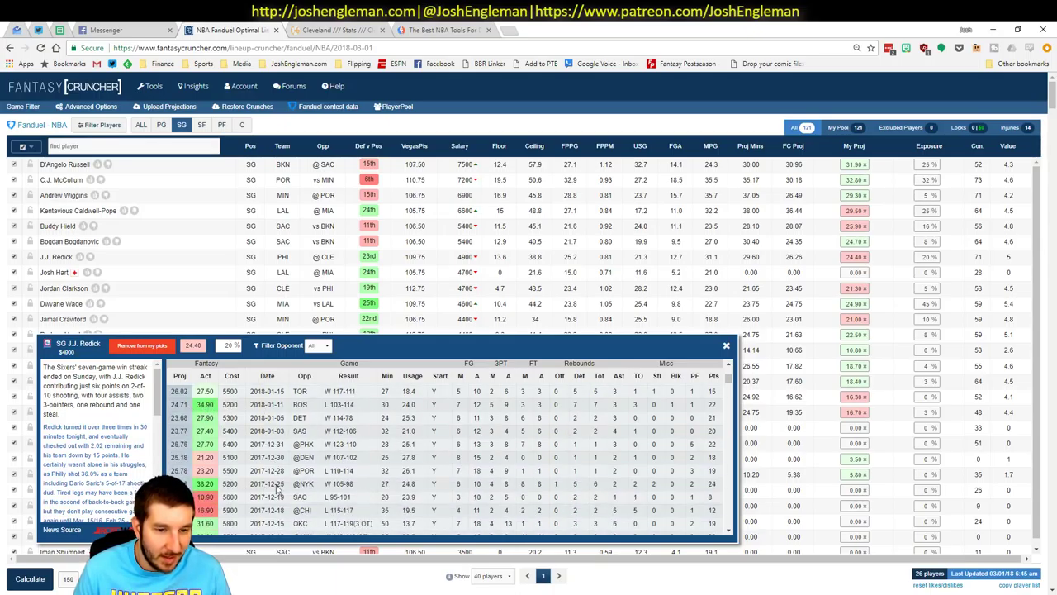
{"action": "scroll", "coordinate": [628, 413], "scroll_direction": "up", "scroll_amount": 4}
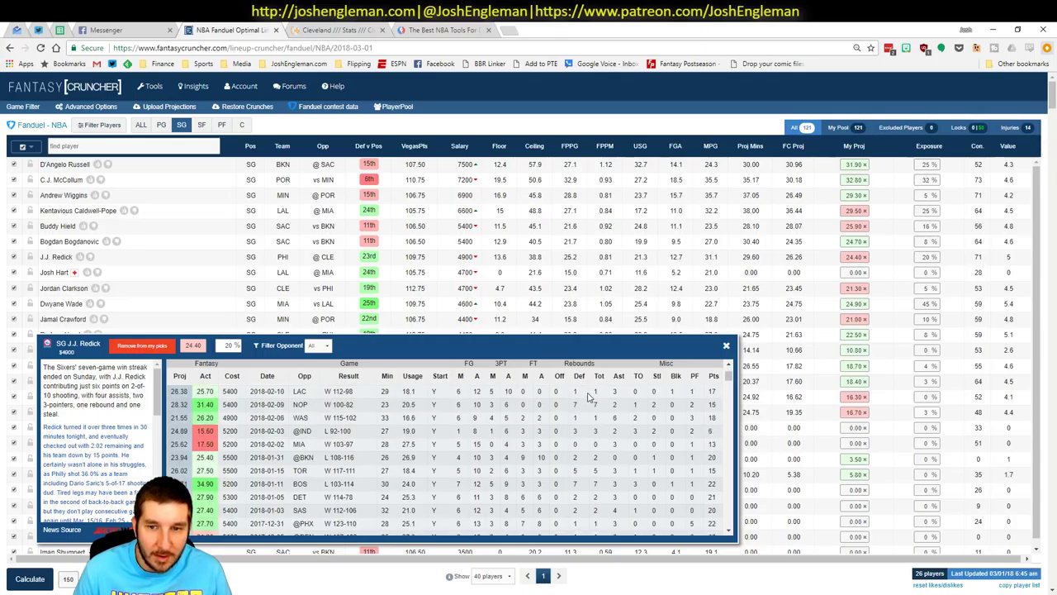
{"action": "left_click", "coordinate": [727, 344]}
Step: Return to the Excel workbook and set J.J. Redick's tier to 3 in cell AH25
{"action": "key", "text": "alt+Tab"}
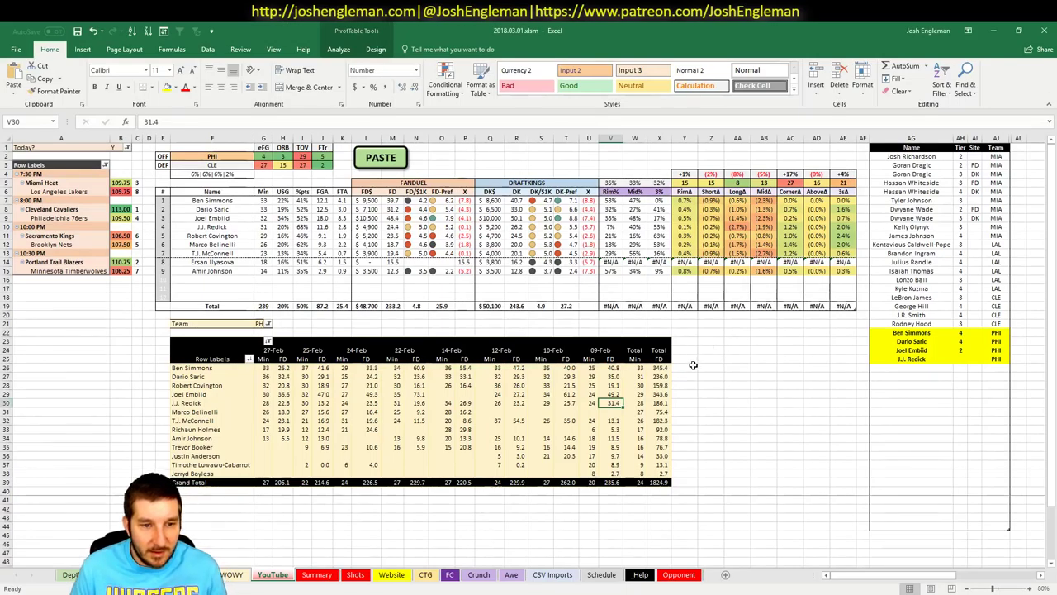
{"action": "left_click", "coordinate": [960, 359]}
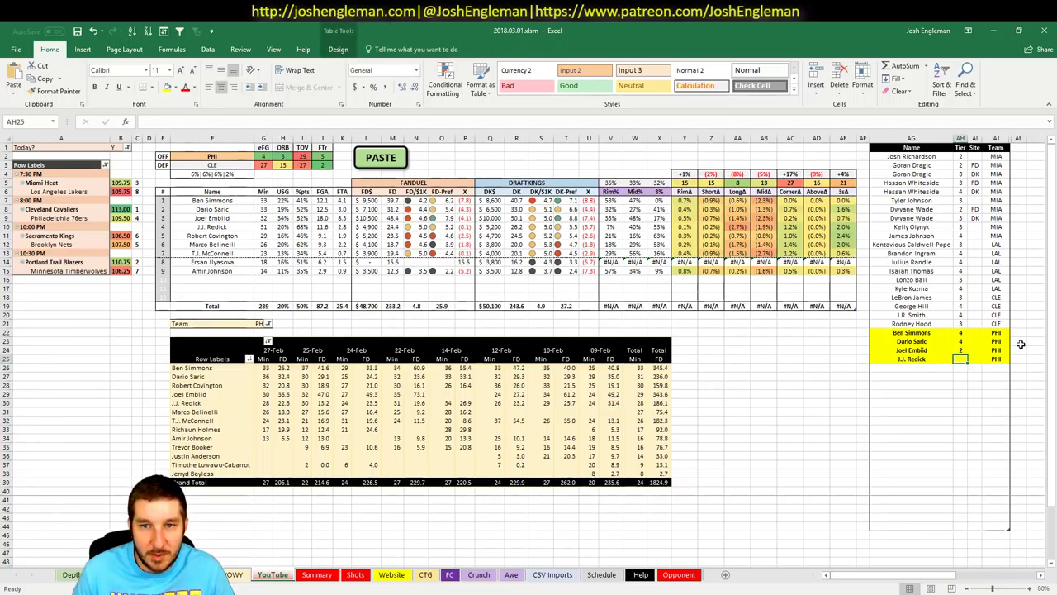
{"action": "type", "text": "3"}
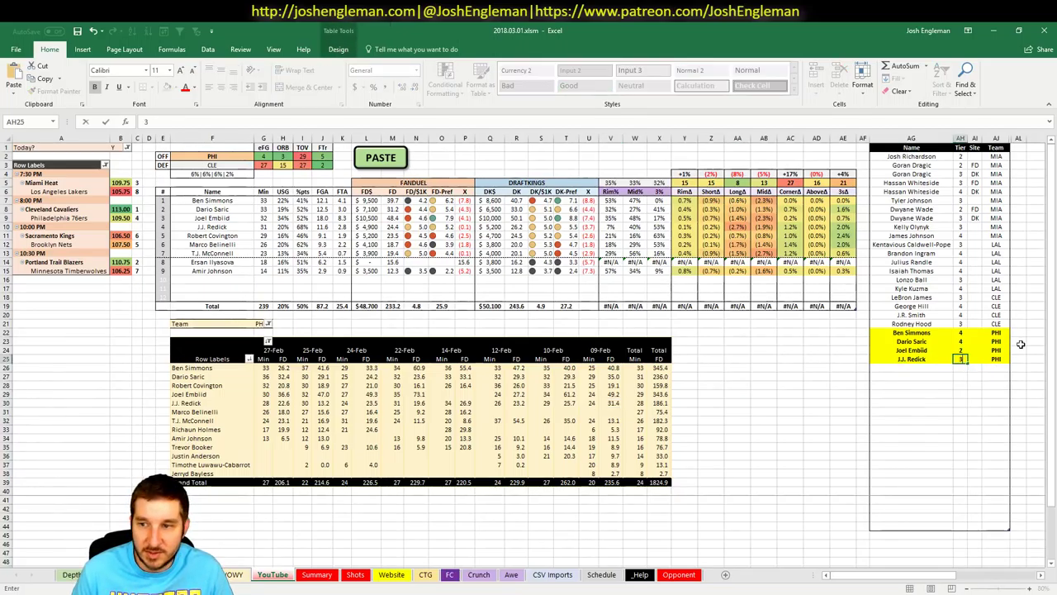
{"action": "key", "text": "Return"}
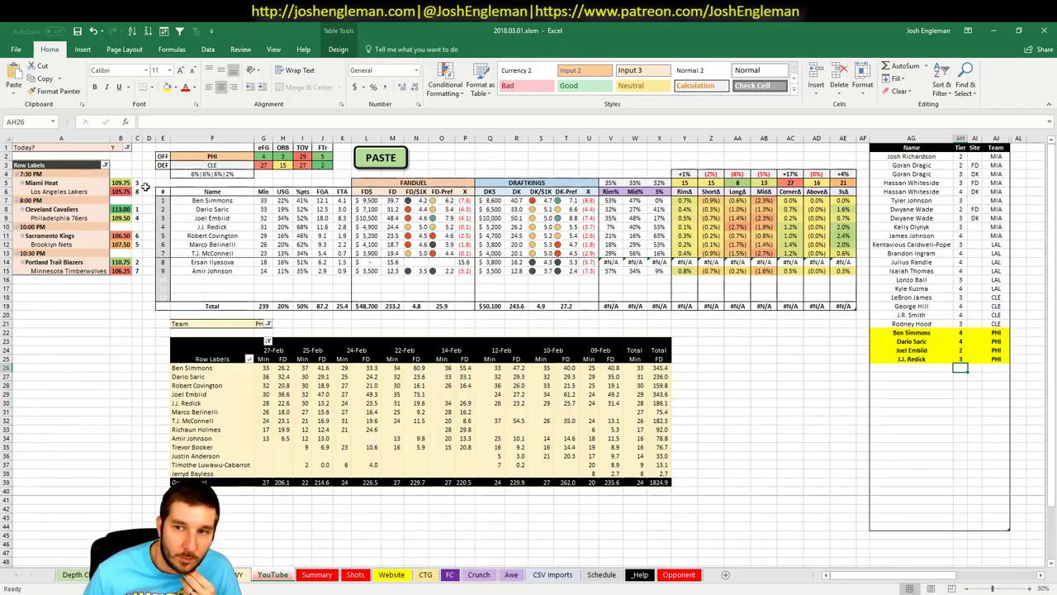
Step: Check the 76ers projection rows for Redick and Covington, then enter Robert Covington in name cell AG26 of the tier table
{"action": "left_click", "coordinate": [230, 235]}
{"action": "left_click", "coordinate": [300, 226]}
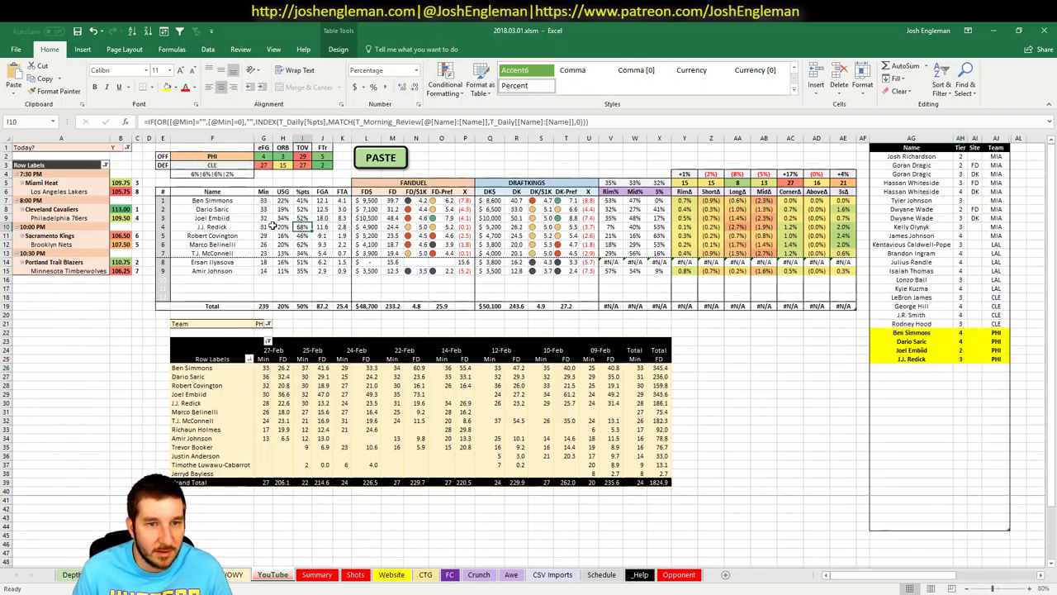
{"action": "left_click", "coordinate": [942, 368]}
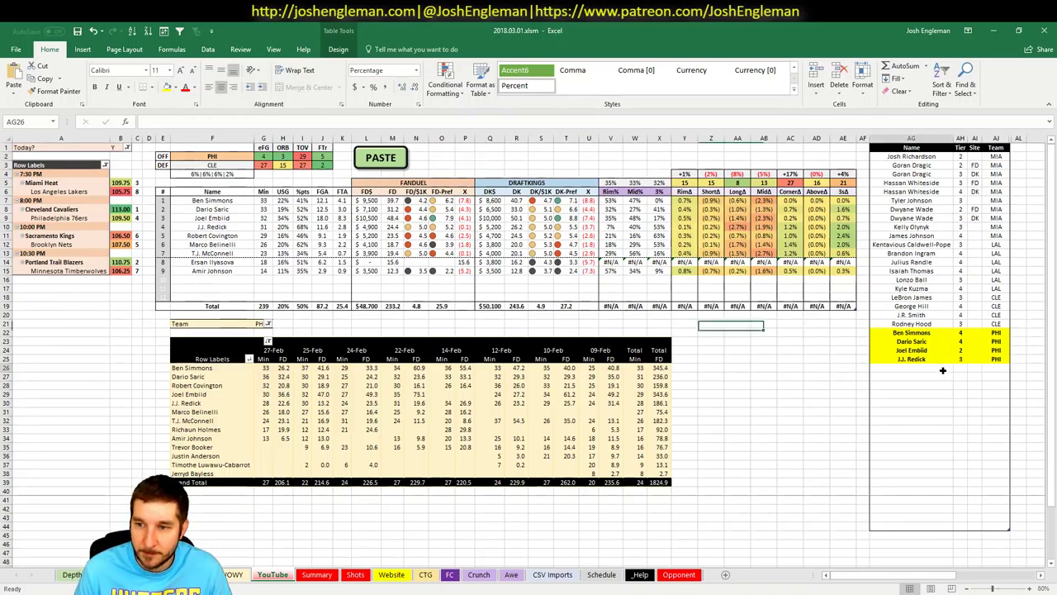
{"action": "type", "text": "Rob"}
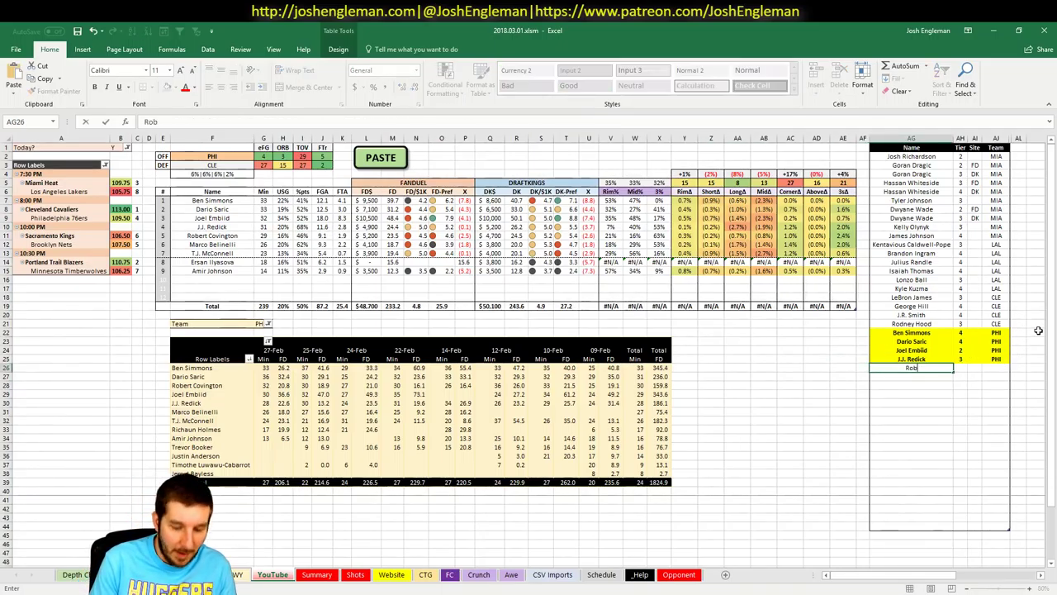
{"action": "type", "text": "ert Covington"}
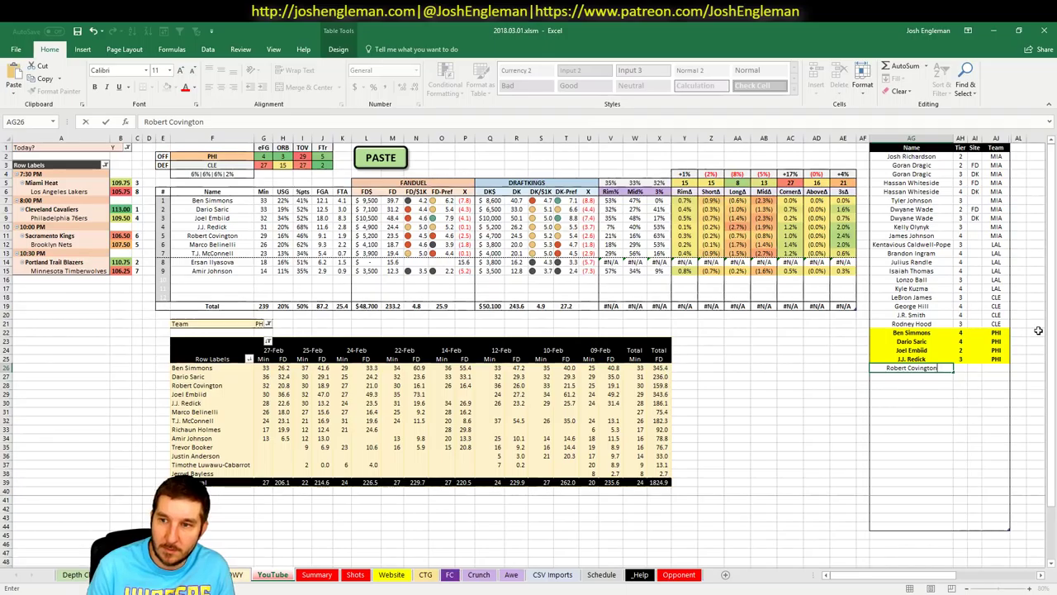
{"action": "key", "text": "Tab"}
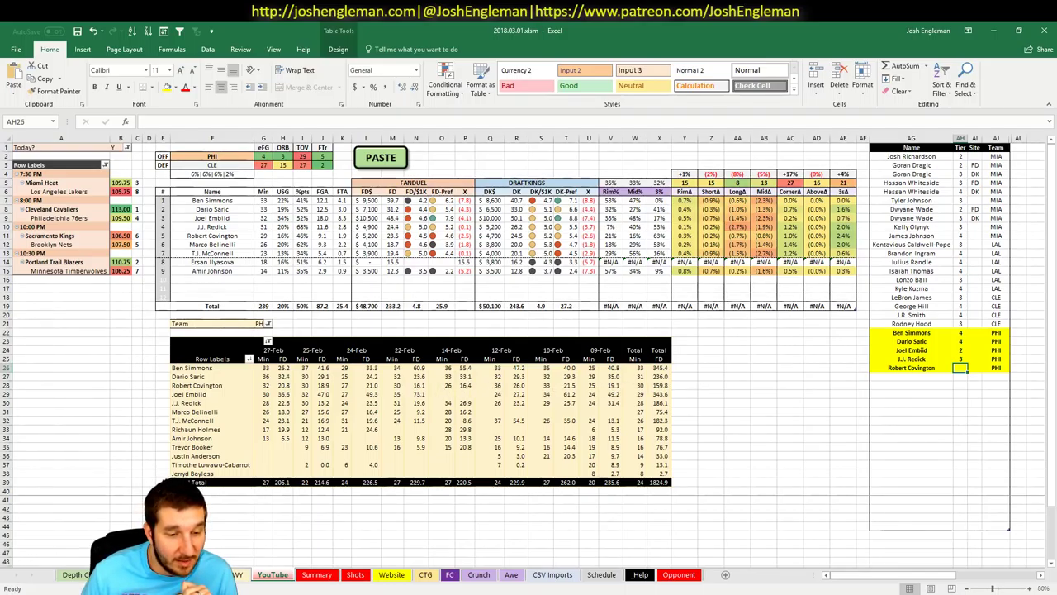
Step: Switch to FantasyCruncher in the browser, show the small forwards, and examine Robert Covington's past games, costs and actual scores
{"action": "key", "text": "alt+Tab"}
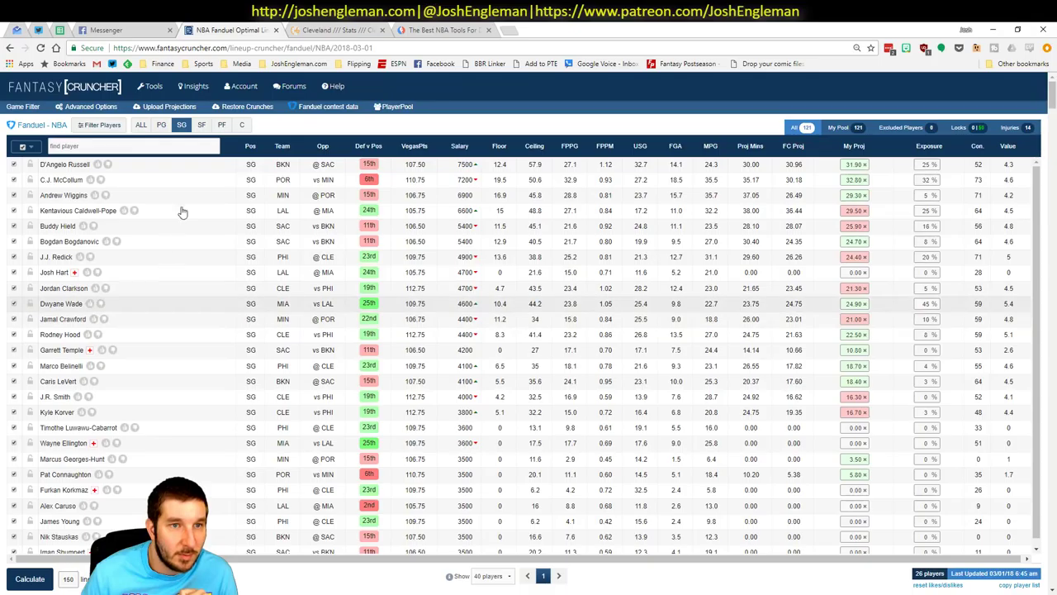
{"action": "left_click", "coordinate": [202, 125]}
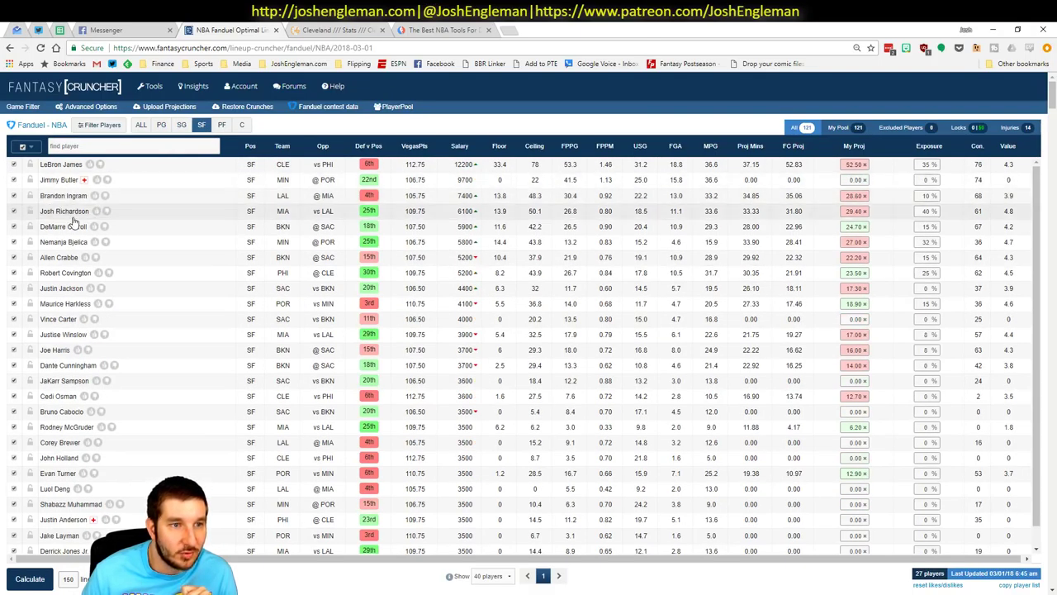
{"action": "left_click", "coordinate": [74, 273]}
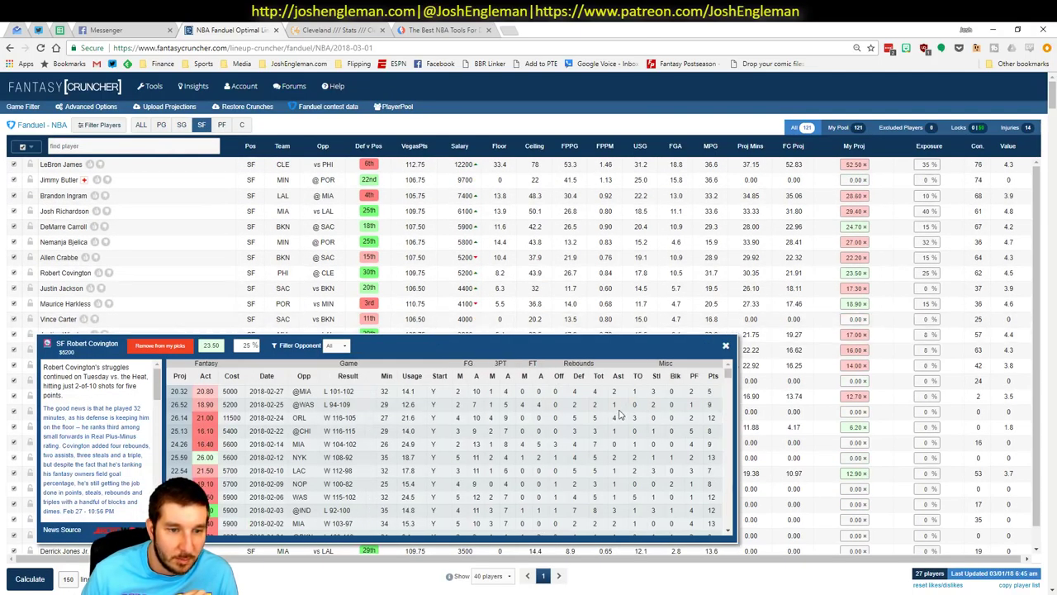
{"action": "scroll", "coordinate": [619, 415], "scroll_direction": "down", "scroll_amount": 1}
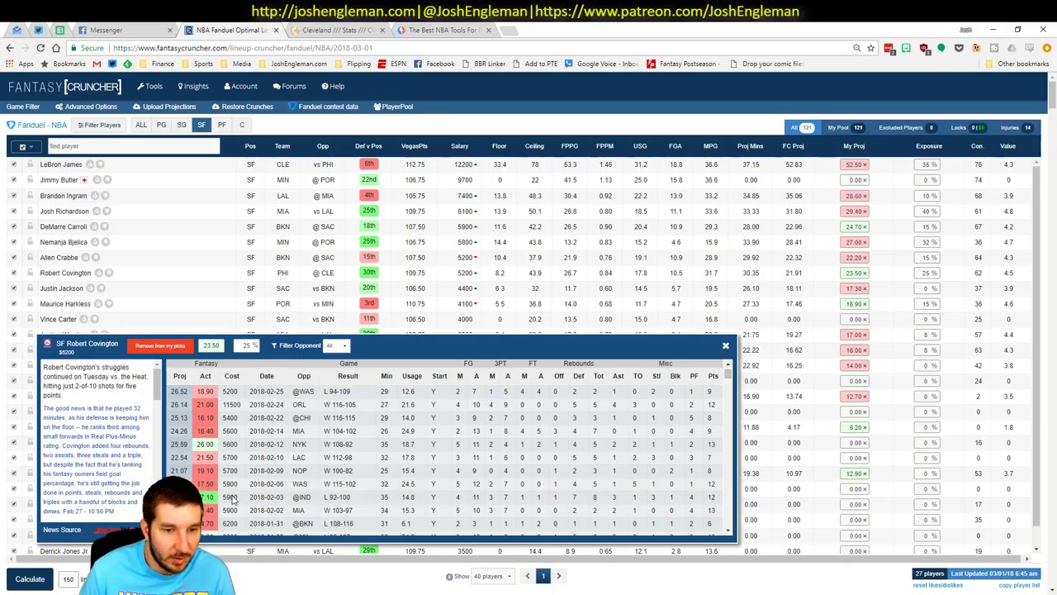
{"action": "scroll", "coordinate": [252, 466], "scroll_direction": "up", "scroll_amount": 1}
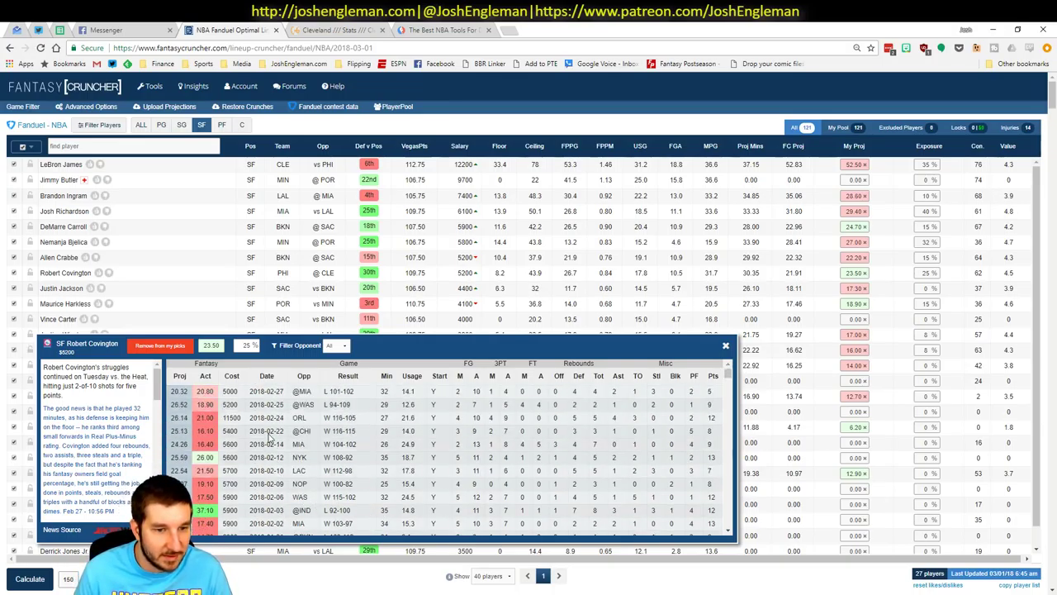
{"action": "scroll", "coordinate": [269, 438], "scroll_direction": "down", "scroll_amount": 2}
Step: Return to the Excel workbook, set Robert Covington's tier to 4 in AH26, and enter Marco Belinelli in name cell AG27
{"action": "key", "text": "alt+Tab"}
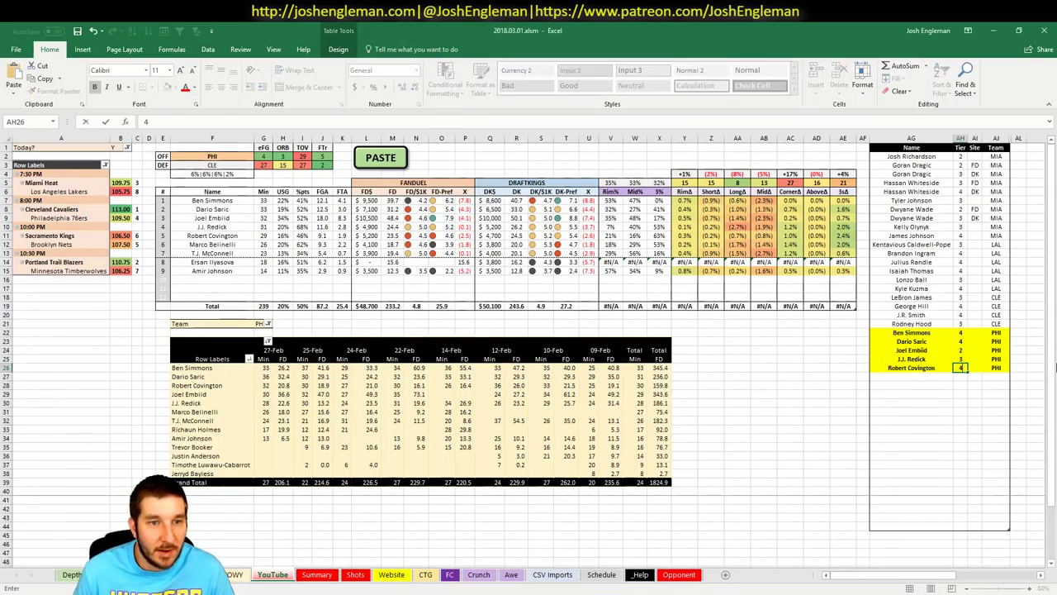
{"action": "left_click", "coordinate": [925, 376]}
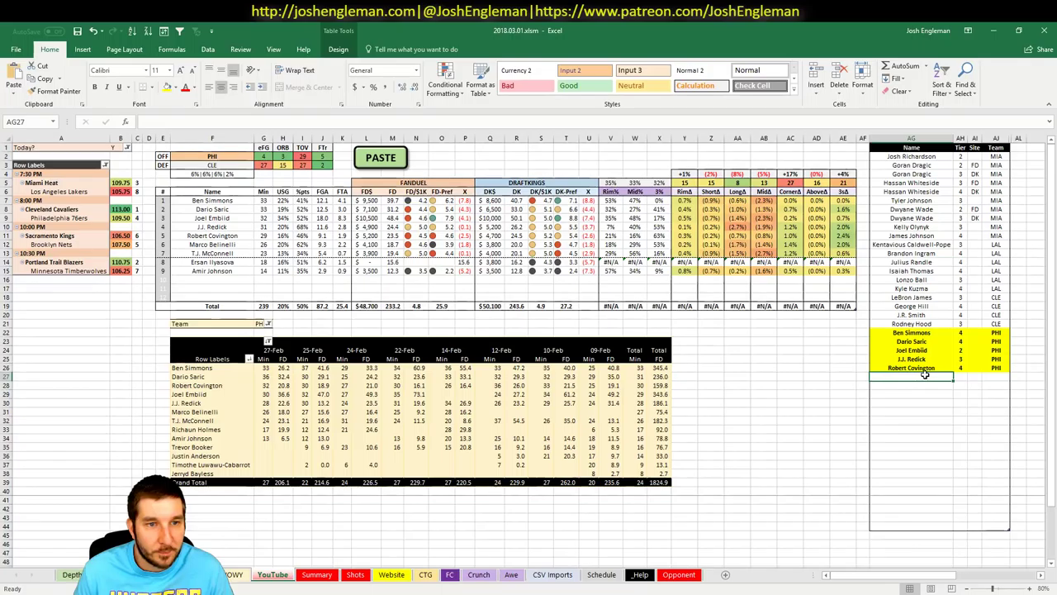
{"action": "type", "text": "Ma"}
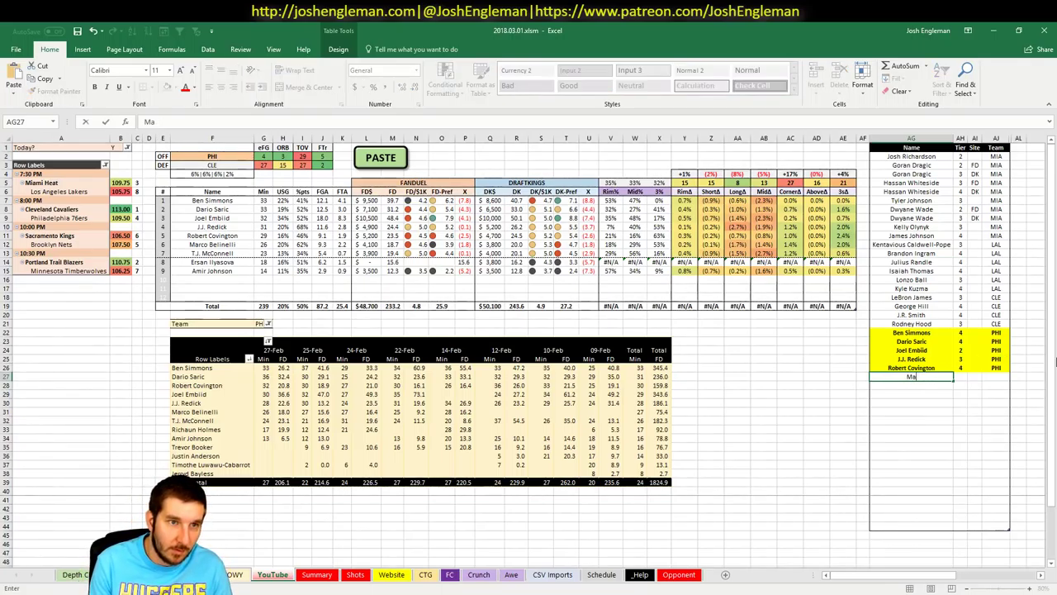
{"action": "type", "text": "crco Beline"}
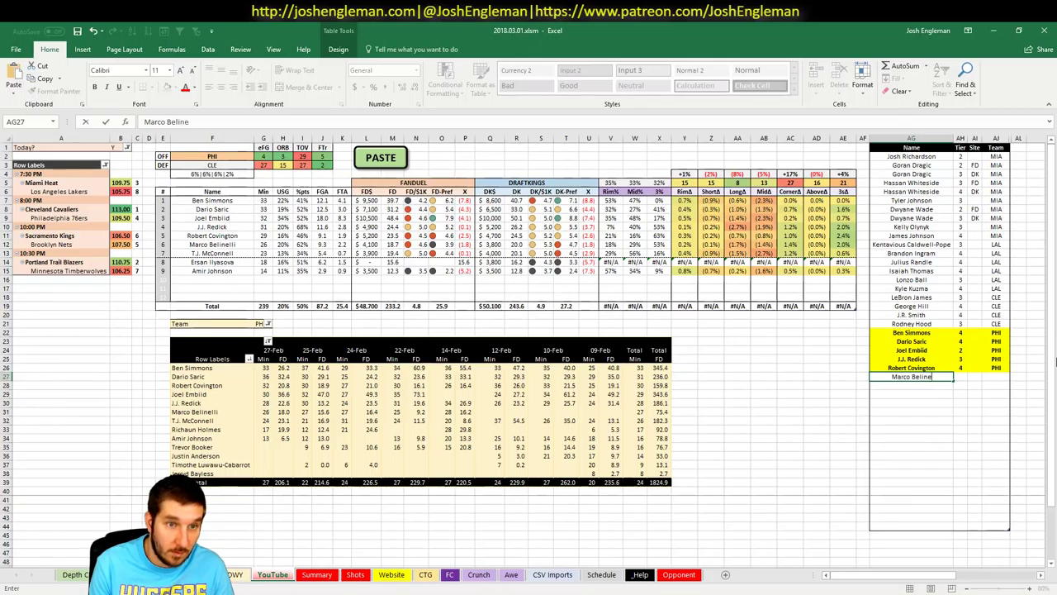
{"action": "type", "text": "lli"}
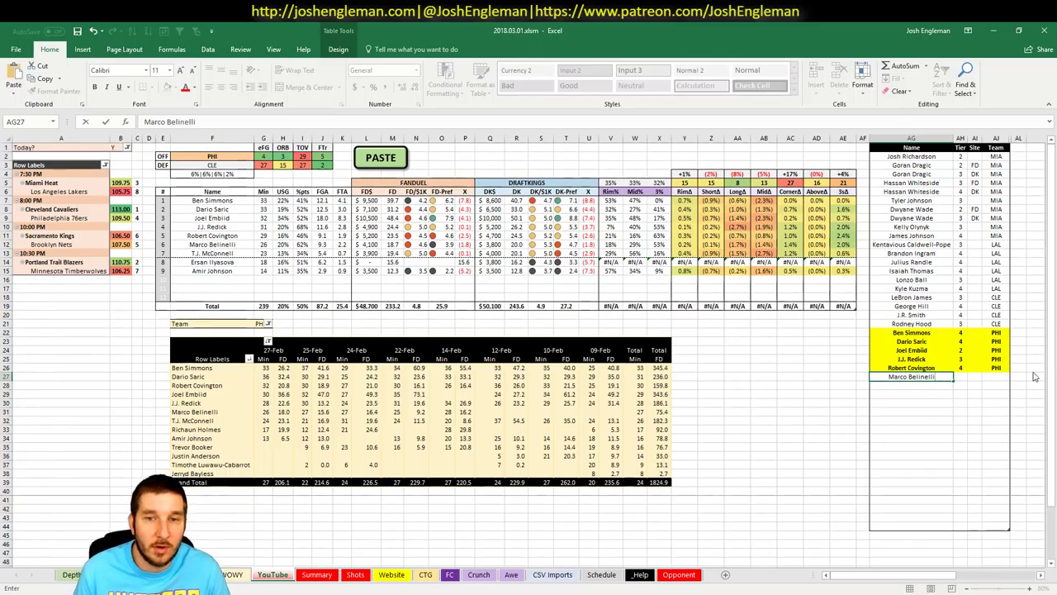
{"action": "key", "text": "Tab"}
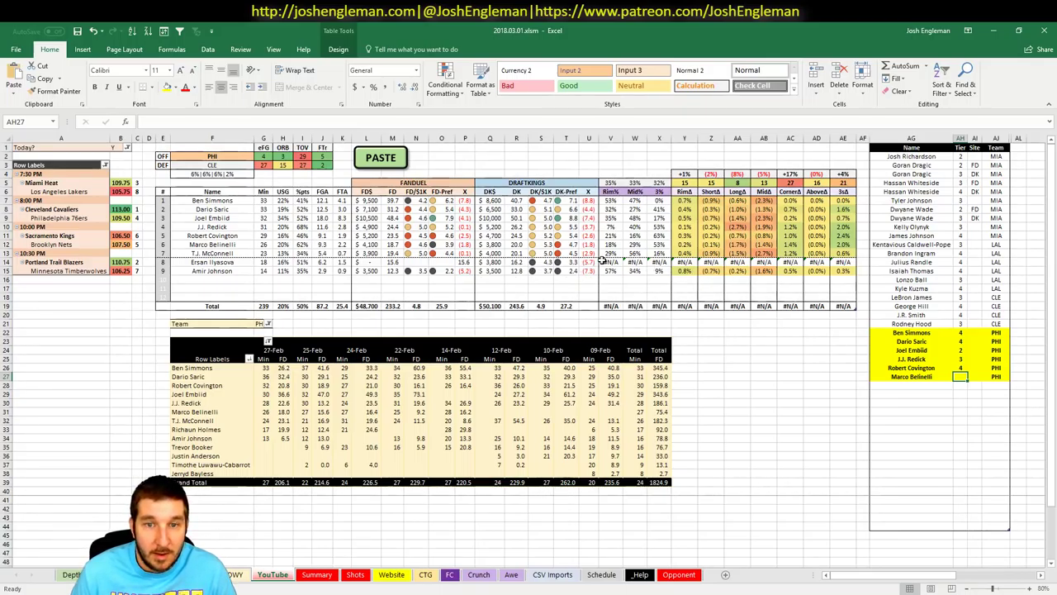
Step: Set Marco Belinelli's tier to 3 in cell AH27 of the tier table
{"action": "left_click", "coordinate": [930, 384]}
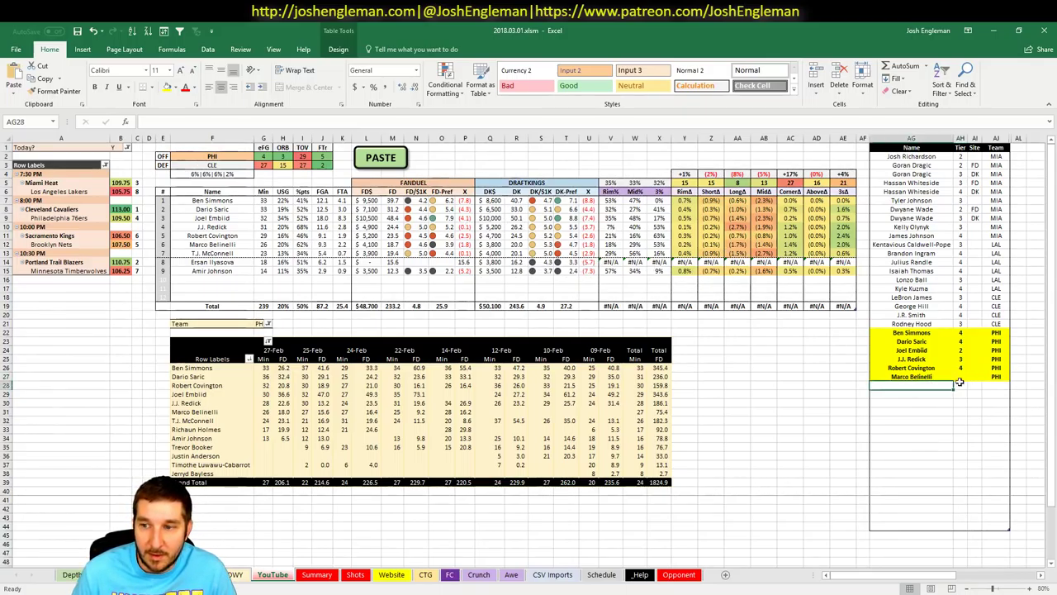
{"action": "key", "text": "Up"}
{"action": "key", "text": "Right"}
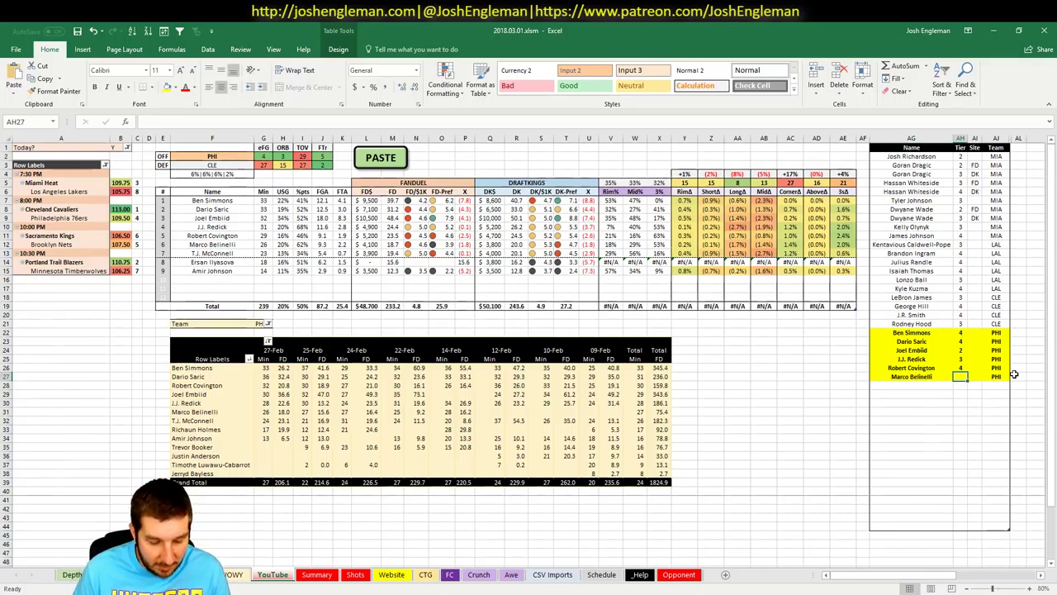
{"action": "key", "text": "Left"}
{"action": "key", "text": "Down"}
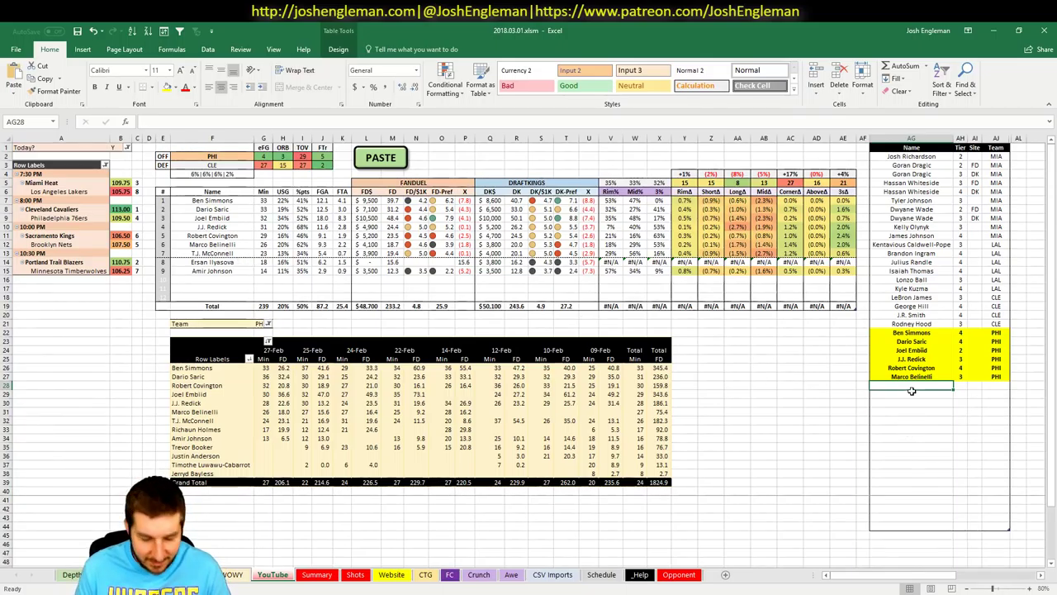
Step: Enter T.J. McConnell in name cell AG28, check his salary and projection row, and set his tier to 4 in AH28
{"action": "type", "text": "T.J. McConnell"}
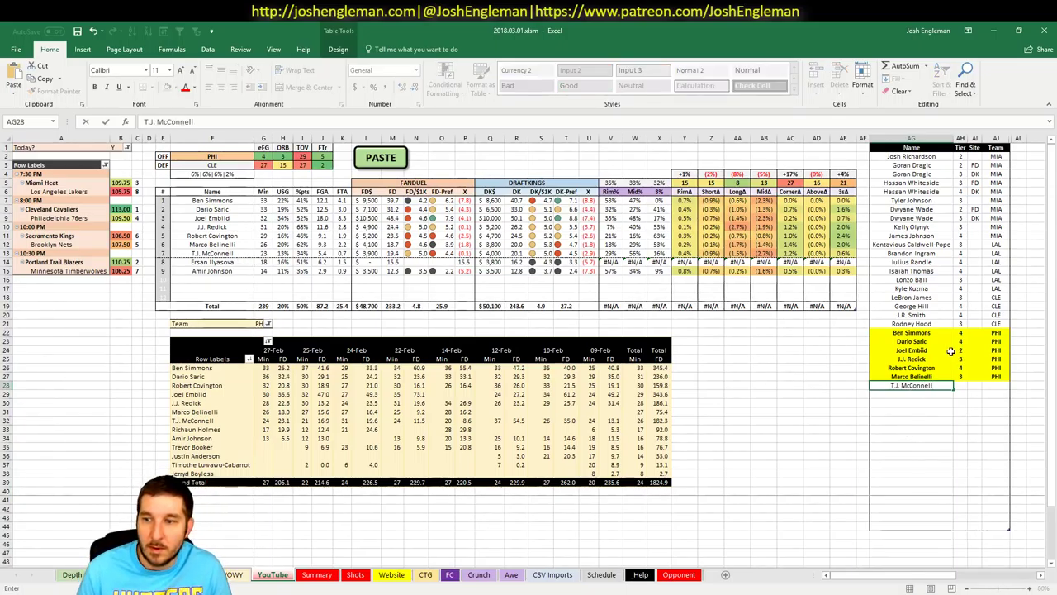
{"action": "key", "text": "Tab"}
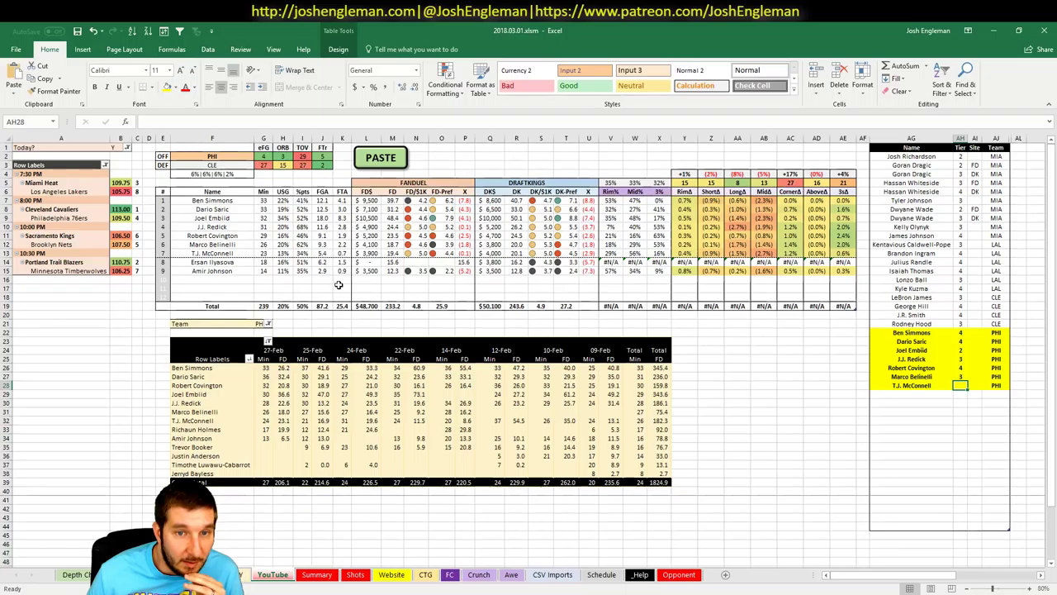
{"action": "left_click", "coordinate": [371, 254]}
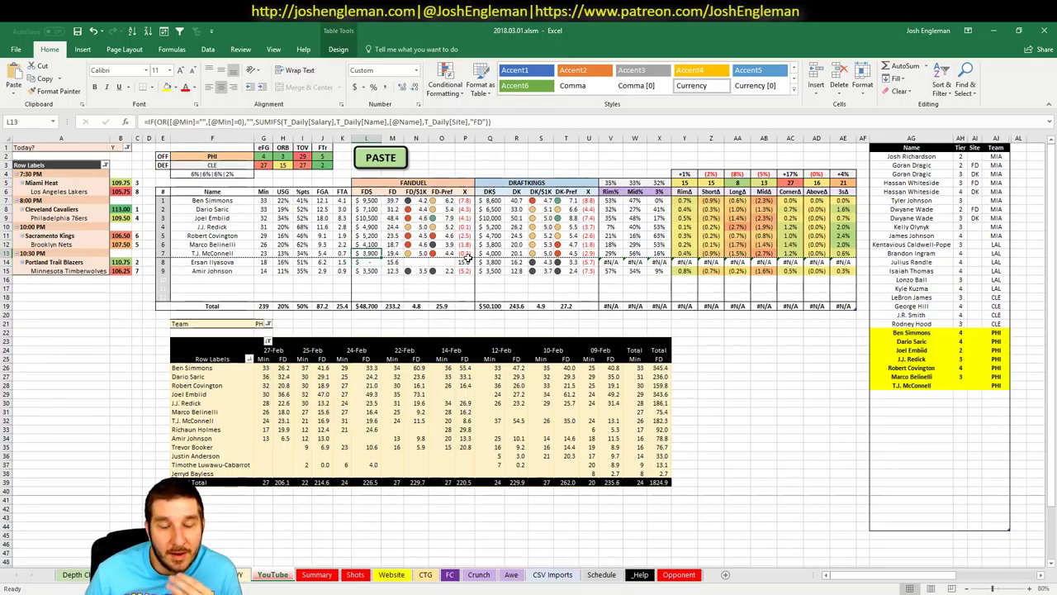
{"action": "left_click", "coordinate": [445, 324]}
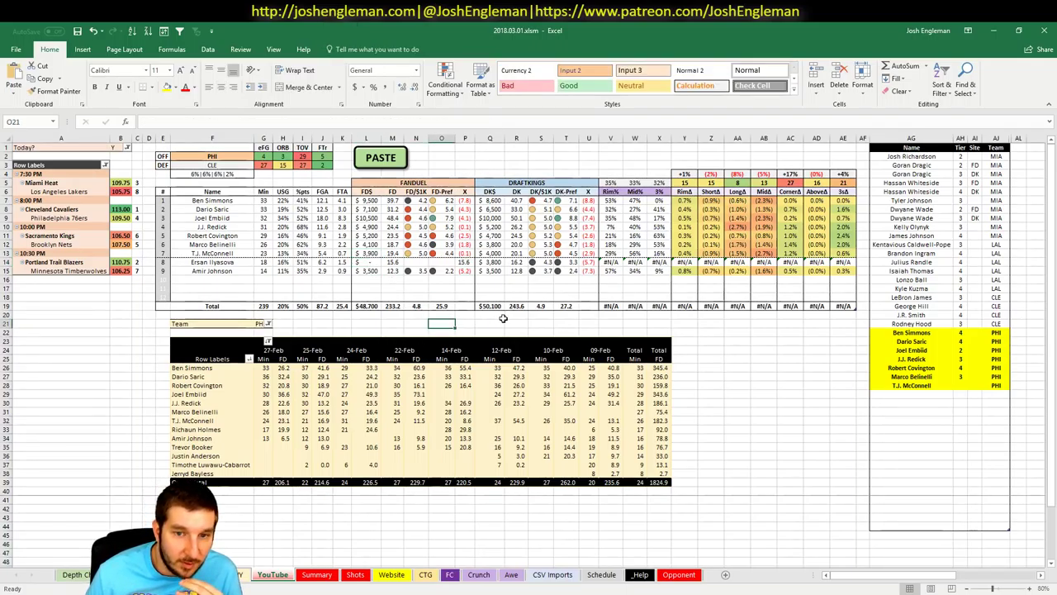
{"action": "left_click", "coordinate": [482, 323]}
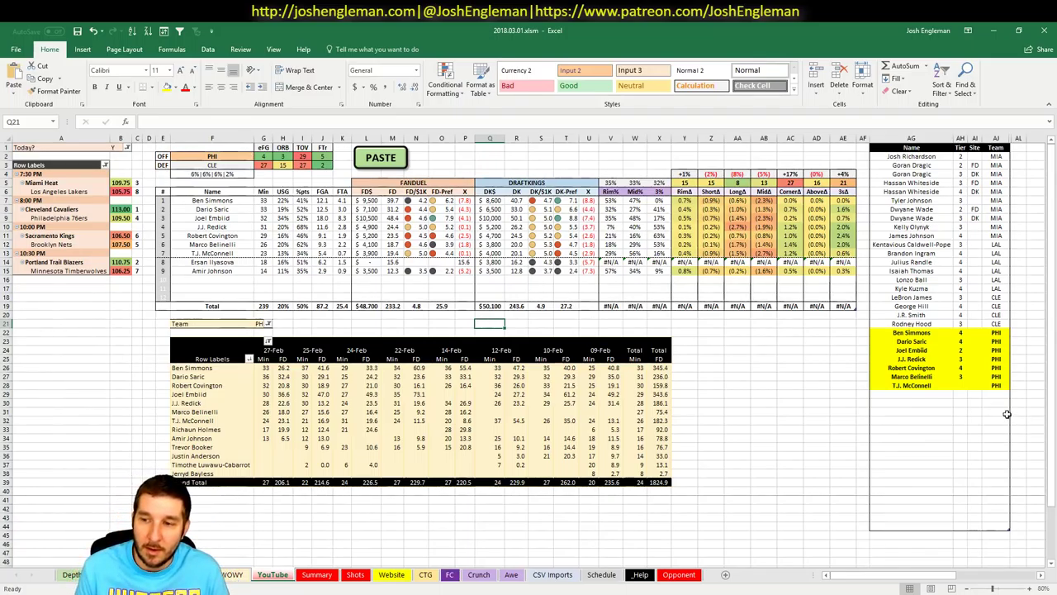
{"action": "left_click", "coordinate": [964, 385]}
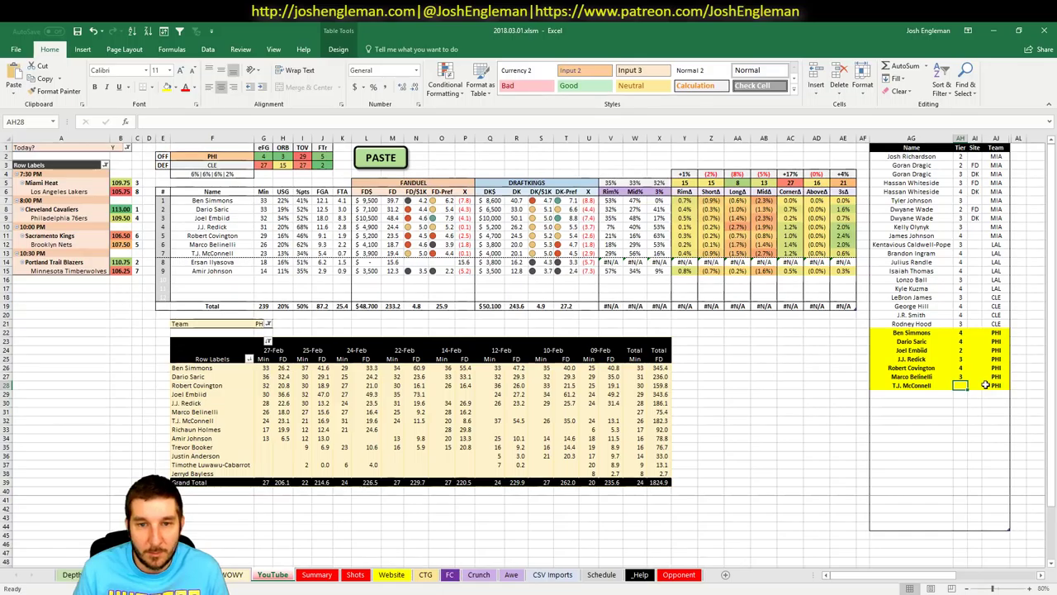
{"action": "type", "text": "4"}
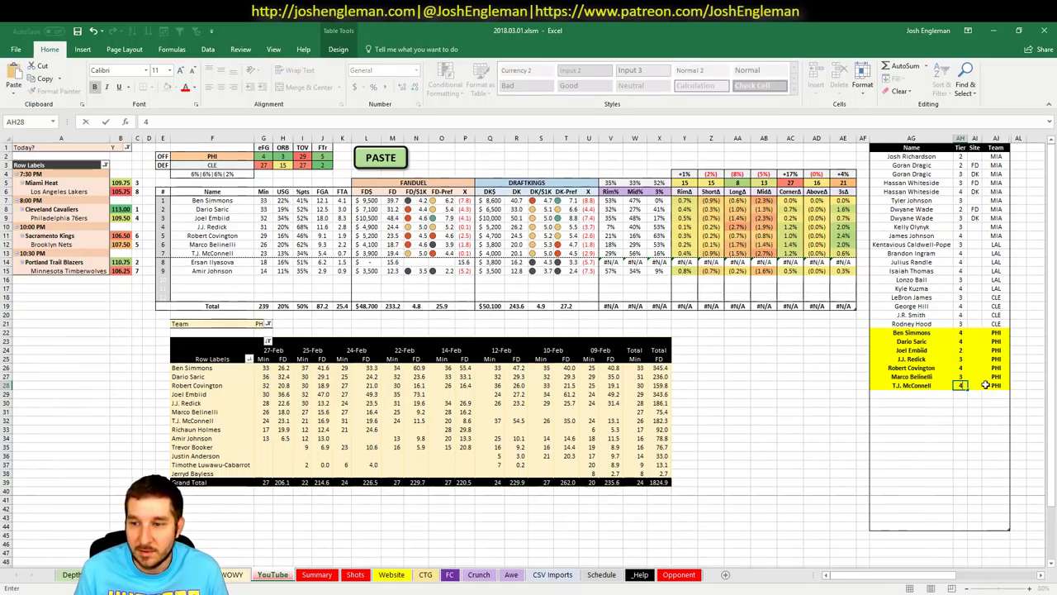
Step: Change the offensive team in cell F2 from the 76ers to SAC to load the Sacramento Kings projections
{"action": "left_click", "coordinate": [213, 156]}
{"action": "type", "text": "S"}
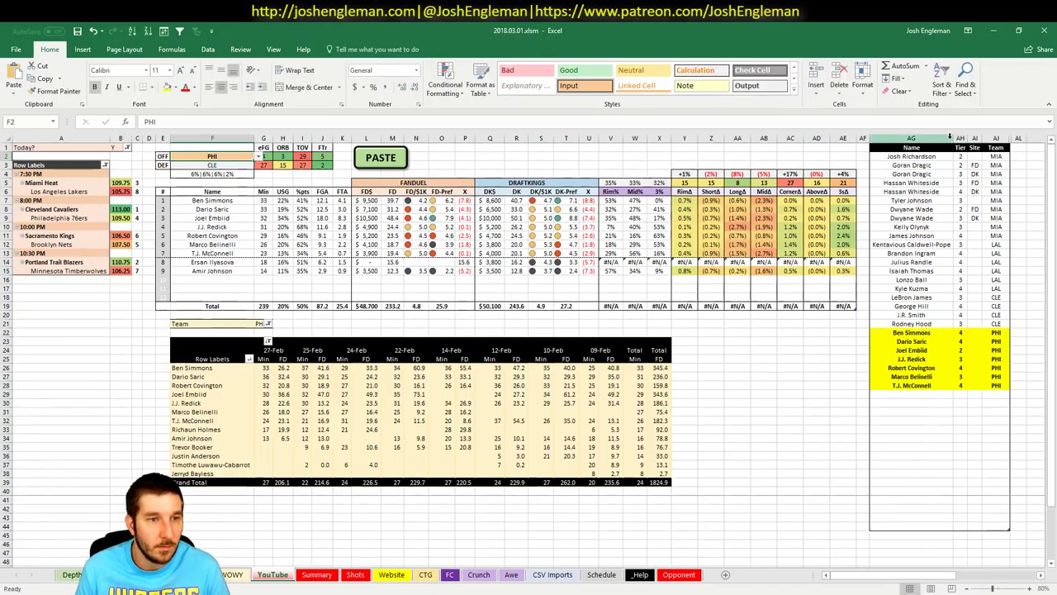
{"action": "type", "text": "AC"}
{"action": "key", "text": "Tab"}
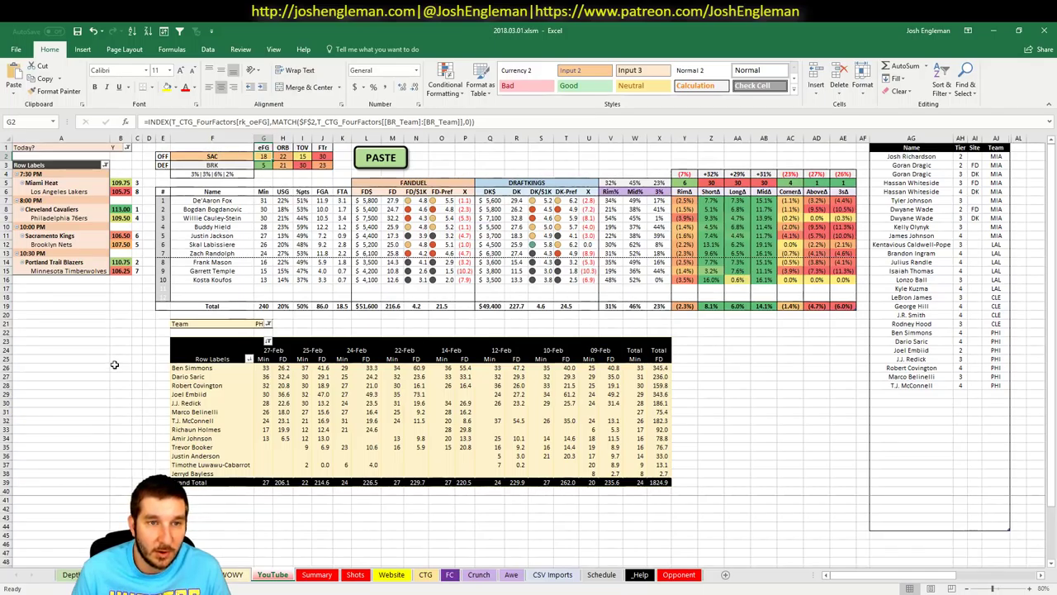
Step: Set the Team filter of the game log pivot table to SAC in cell G21
{"action": "left_click", "coordinate": [763, 404]}
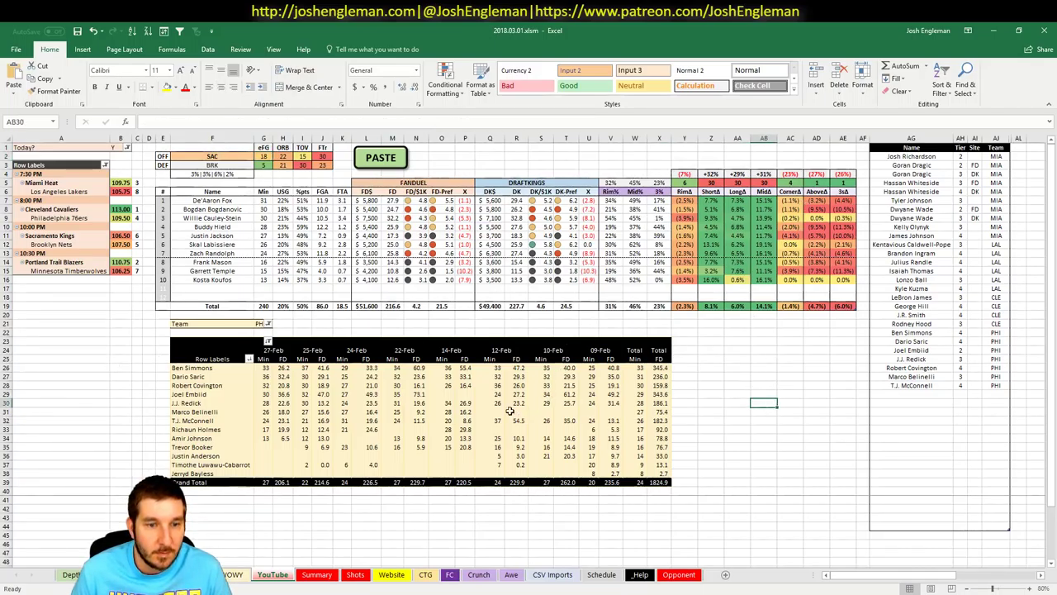
{"action": "left_click", "coordinate": [266, 324]}
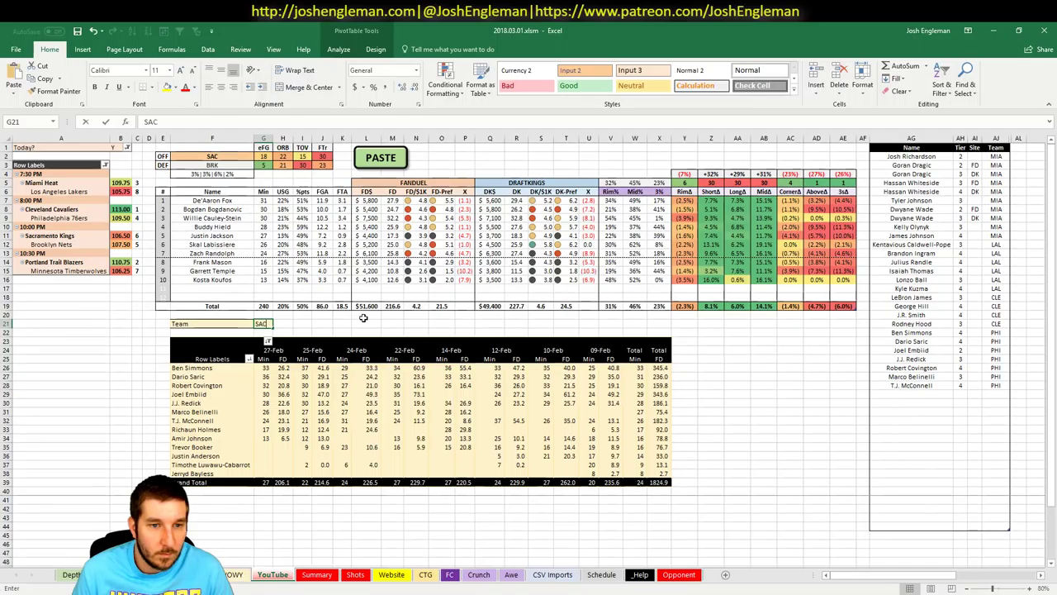
{"action": "type", "text": "SAC"}
Step: Check the Summary sheet, then return to the YouTube sheet and review the Kings' projections, shot matchup figures and February game log
{"action": "left_click", "coordinate": [318, 576]}
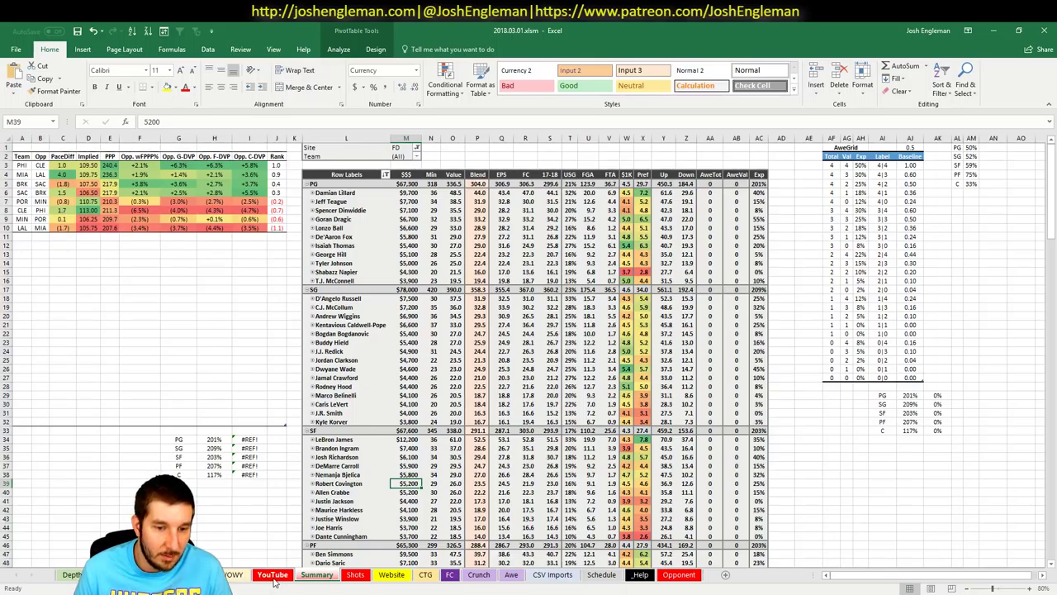
{"action": "left_click", "coordinate": [273, 576]}
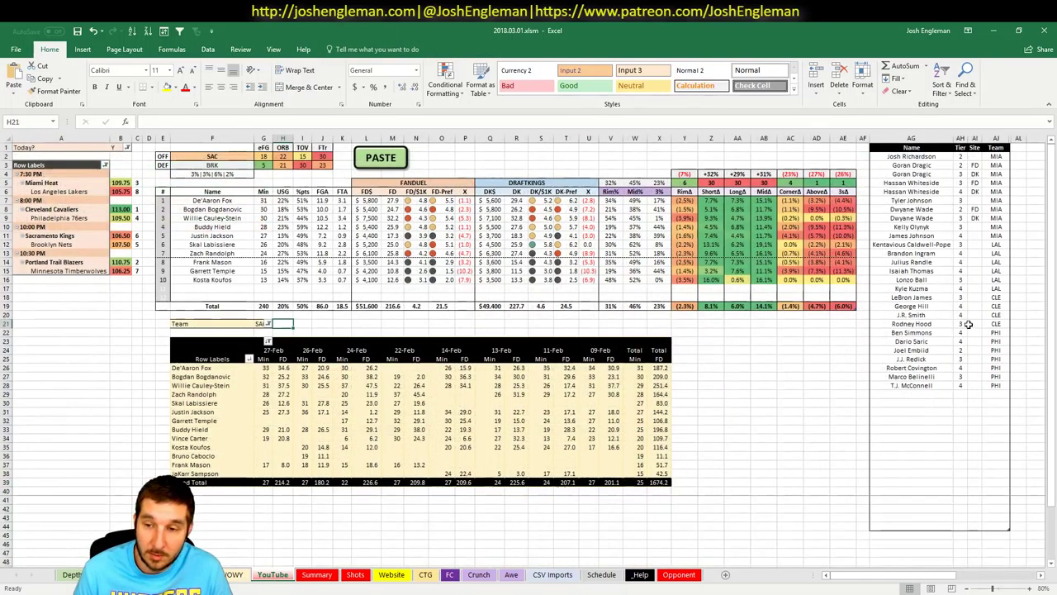
{"action": "left_click", "coordinate": [903, 393]}
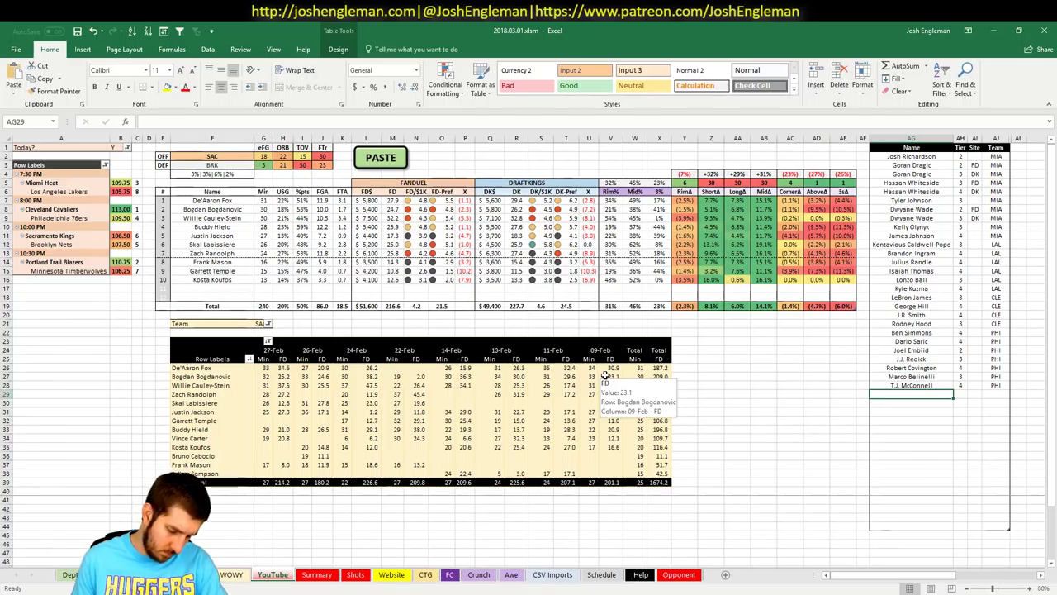
{"action": "left_click", "coordinate": [702, 348]}
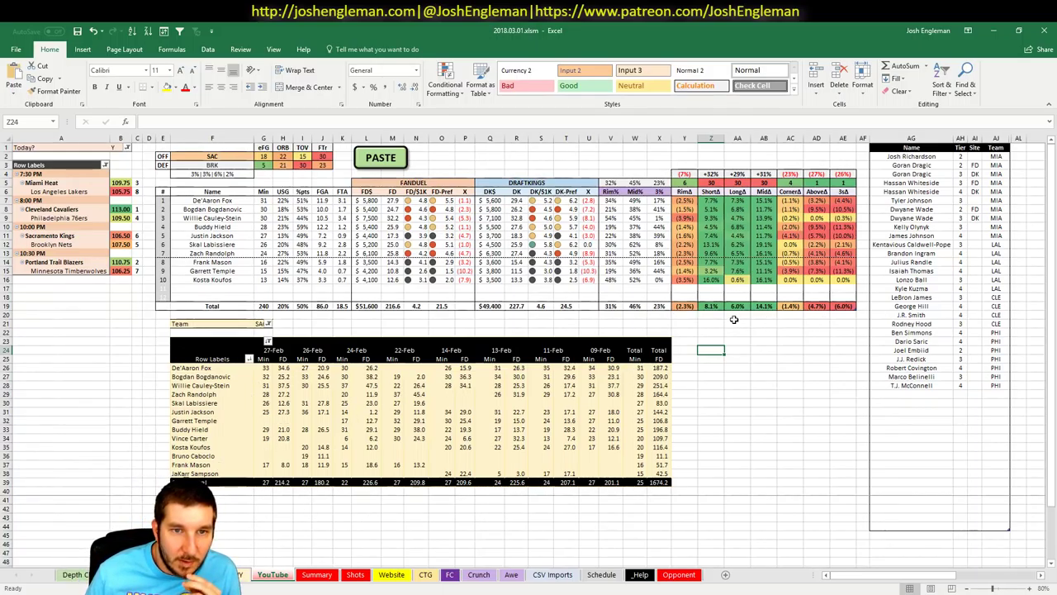
Step: Enter De'Aaron Fox in name cell AG29 of the tier table
{"action": "left_click", "coordinate": [906, 393]}
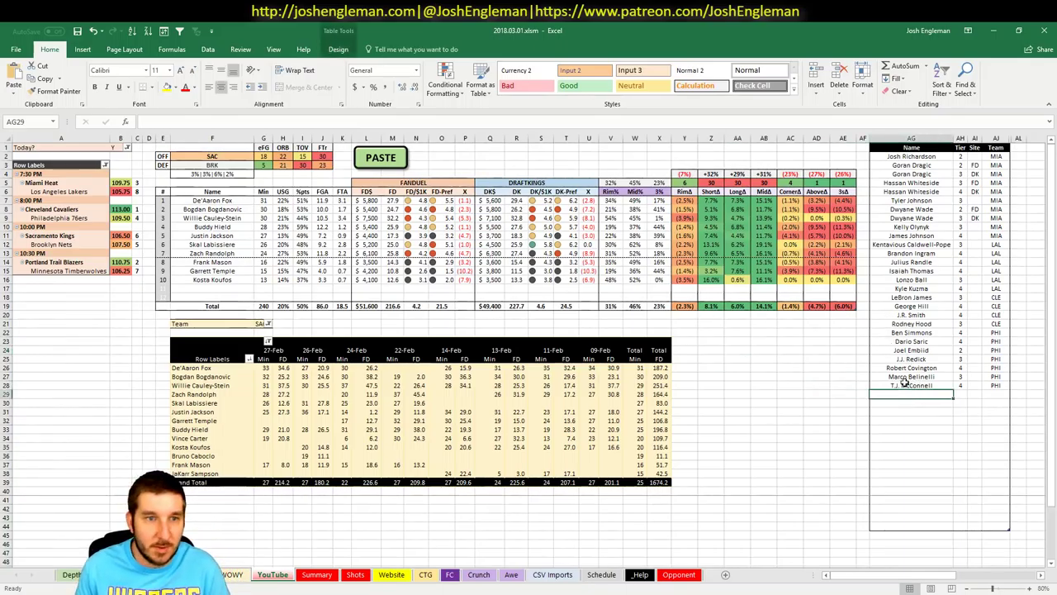
{"action": "type", "text": "De'aaron F"}
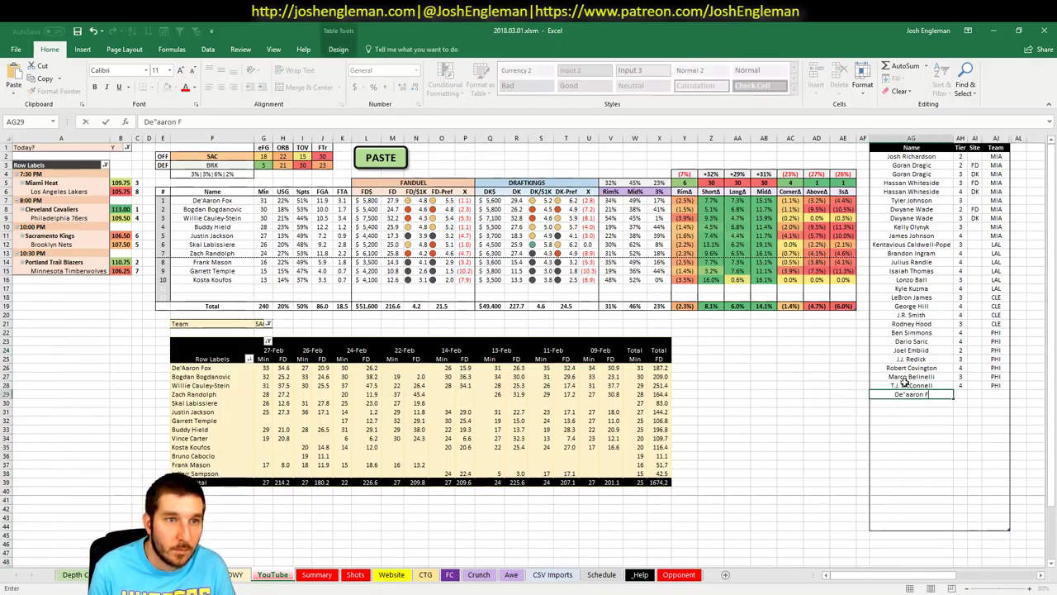
Step: Enter De'Aaron Fox as a new player below T.J. McConnell in the player list with tier 3
{"action": "key", "text": "Escape"}
{"action": "type", "text": "De'aa"}
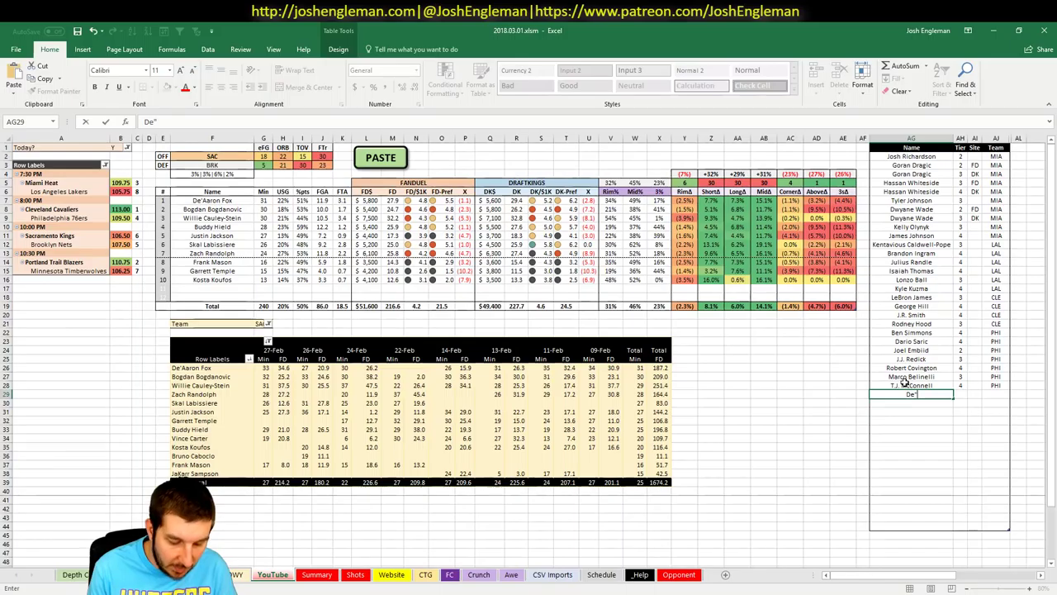
{"action": "key", "text": "BackSpace"}
{"action": "key", "text": "BackSpace"}
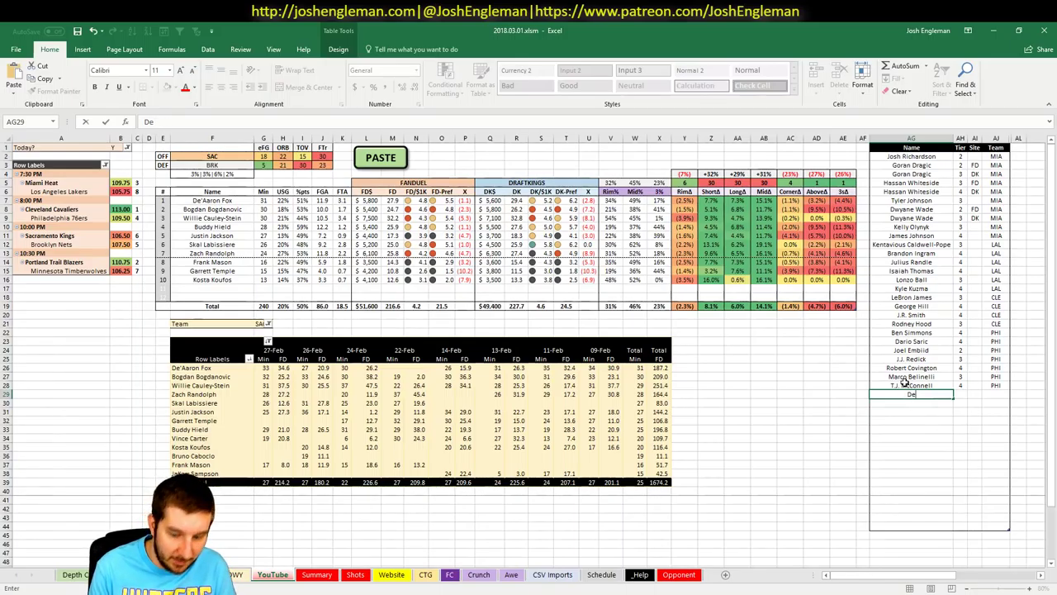
{"action": "type", "text": "Aaron Fox"}
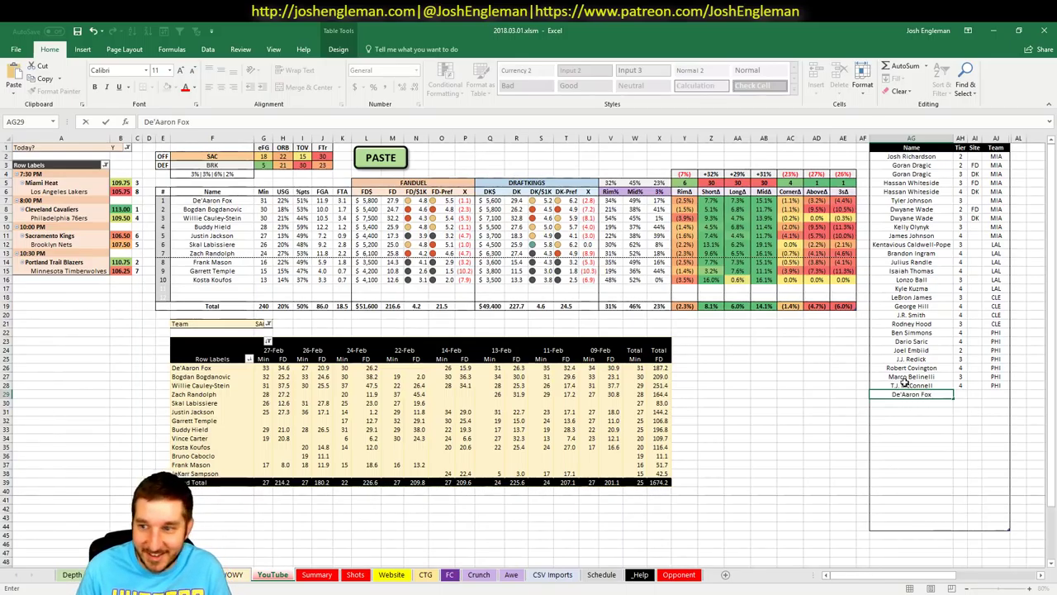
{"action": "key", "text": "Tab"}
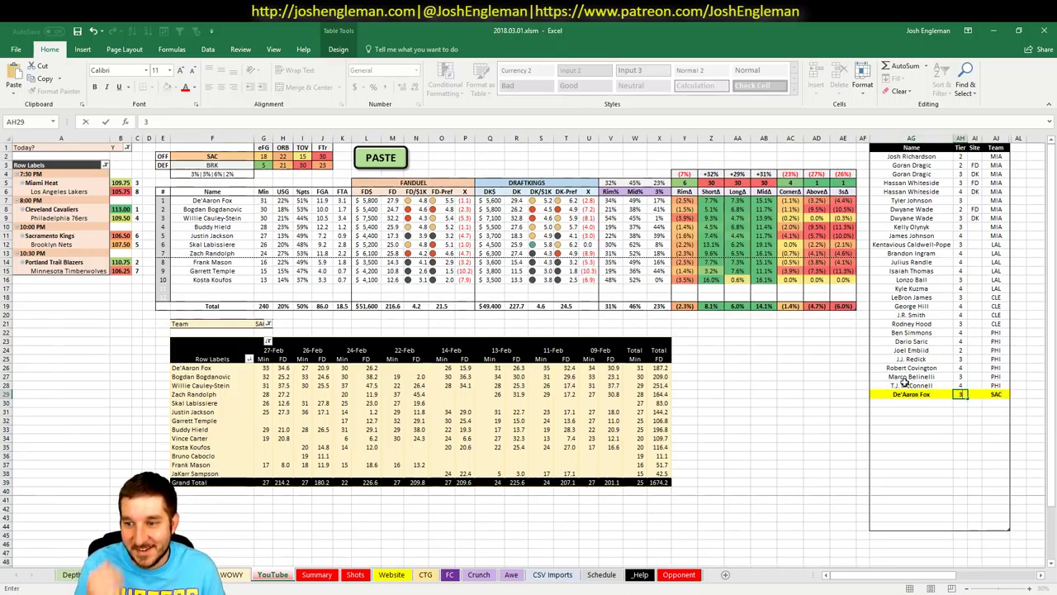
{"action": "key", "text": "Return"}
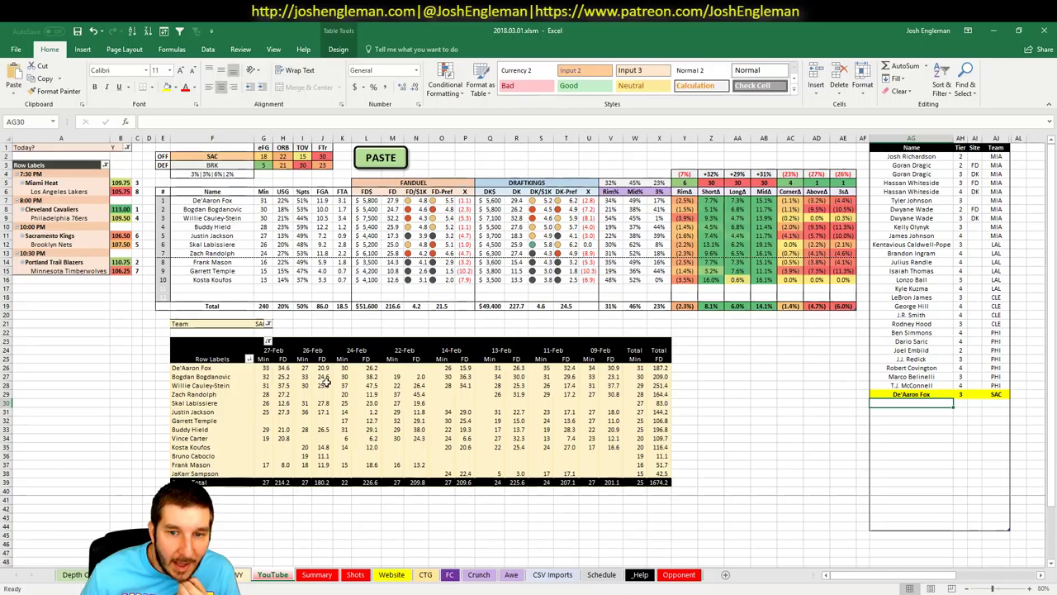
Step: Check Bogdan Bogdanovic's recent games and three-point matchup, and add him to the player list with tier 3
{"action": "left_click", "coordinate": [369, 376]}
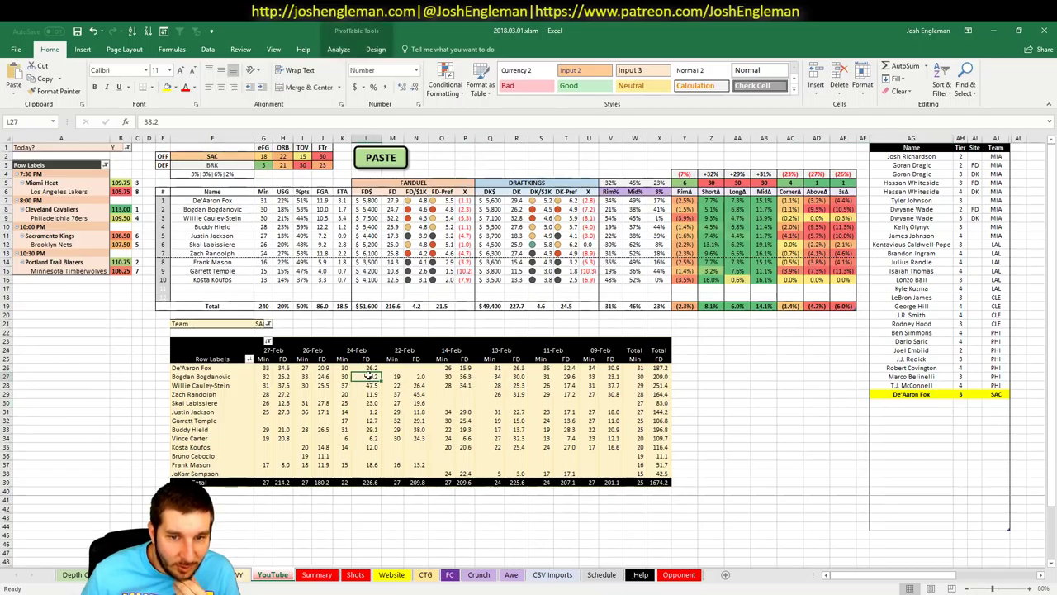
{"action": "left_click", "coordinate": [464, 377]}
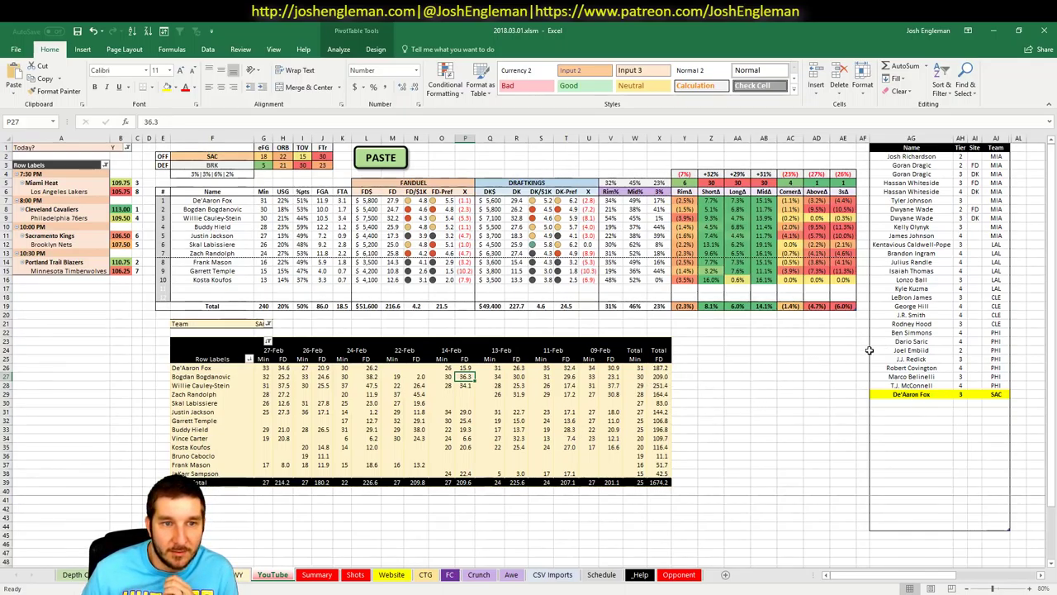
{"action": "left_click", "coordinate": [842, 210]}
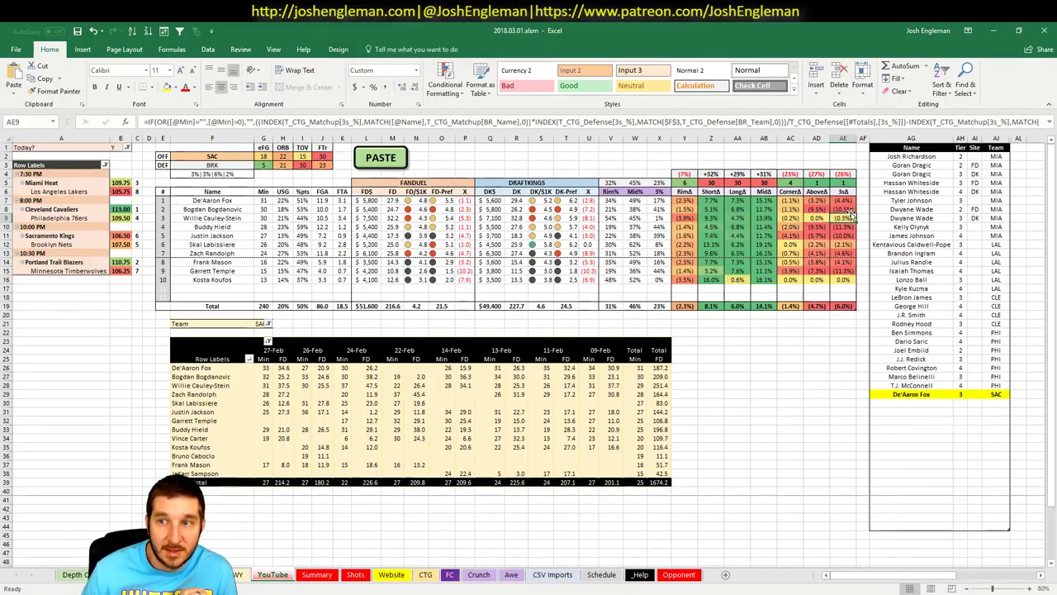
{"action": "left_click", "coordinate": [921, 403]}
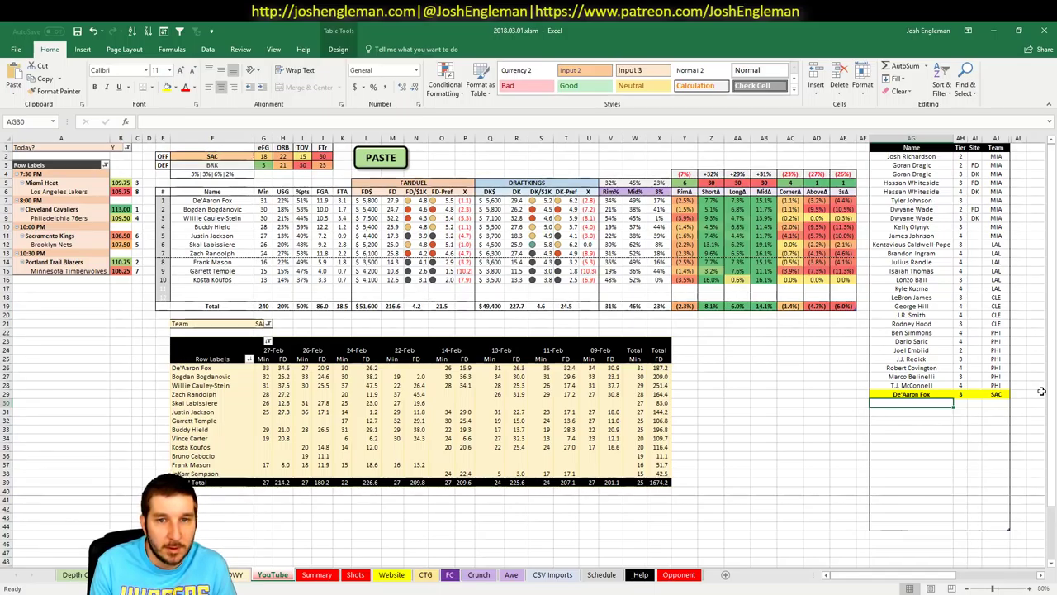
{"action": "type", "text": "Bogdan "}
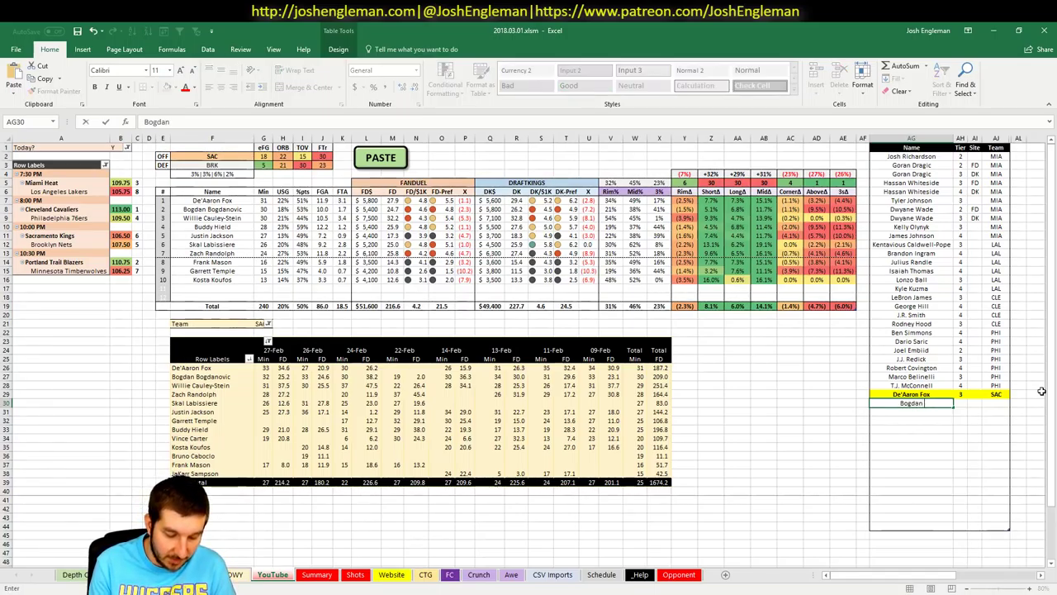
{"action": "type", "text": "Bogdanovic"}
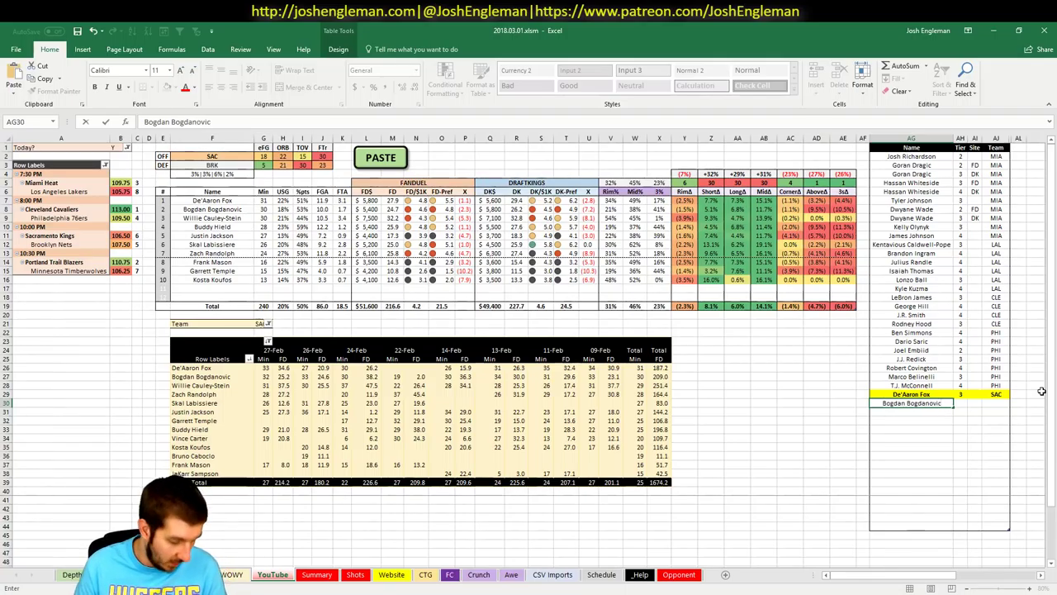
{"action": "key", "text": "Tab"}
{"action": "type", "text": "3"}
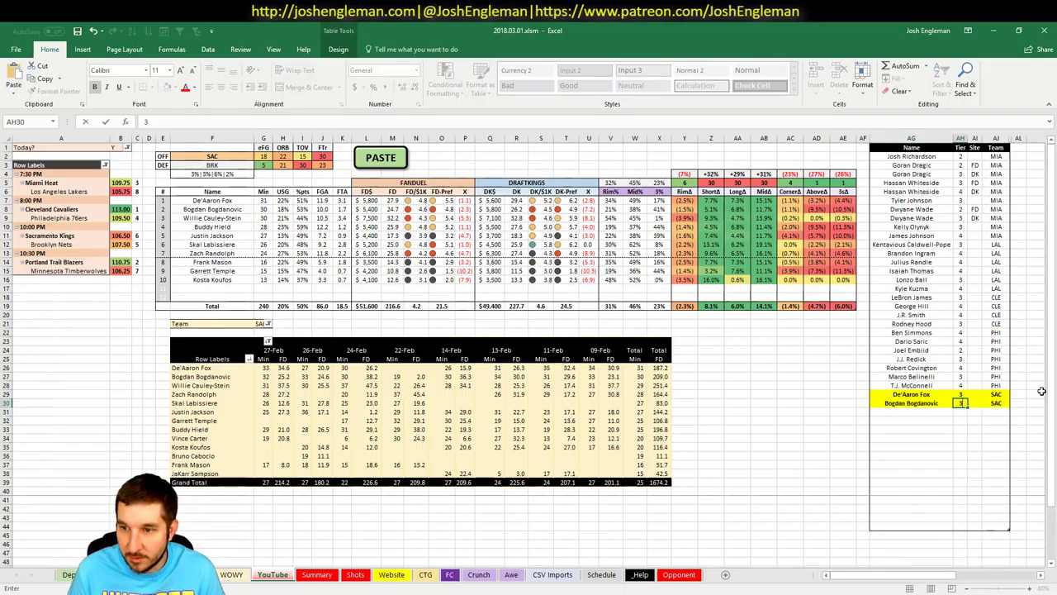
{"action": "key", "text": "Return"}
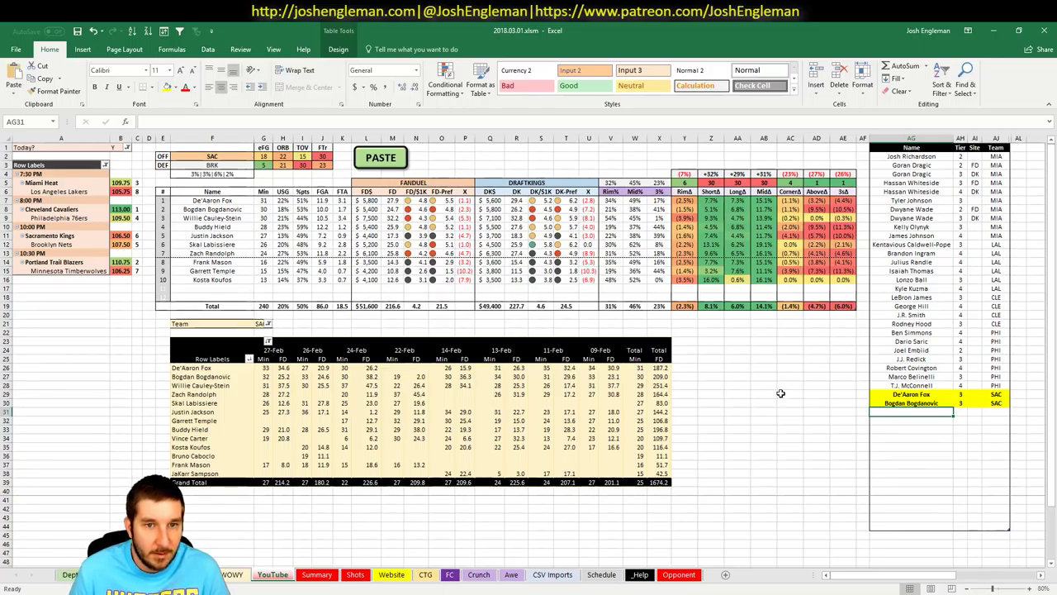
Step: Check Willie Cauley-Stein's 24-Feb FanDuel score, and switch to the browser to review his matchup on the Fantasy5x5 big spots page
{"action": "left_click", "coordinate": [371, 386]}
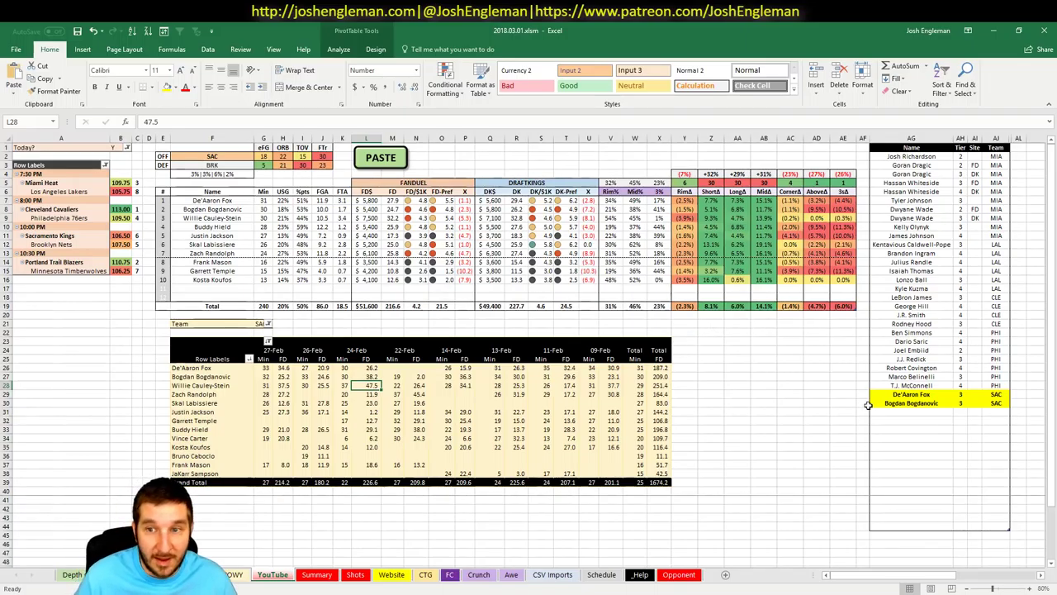
{"action": "left_click", "coordinate": [913, 411]}
{"action": "key", "text": "alt+Tab"}
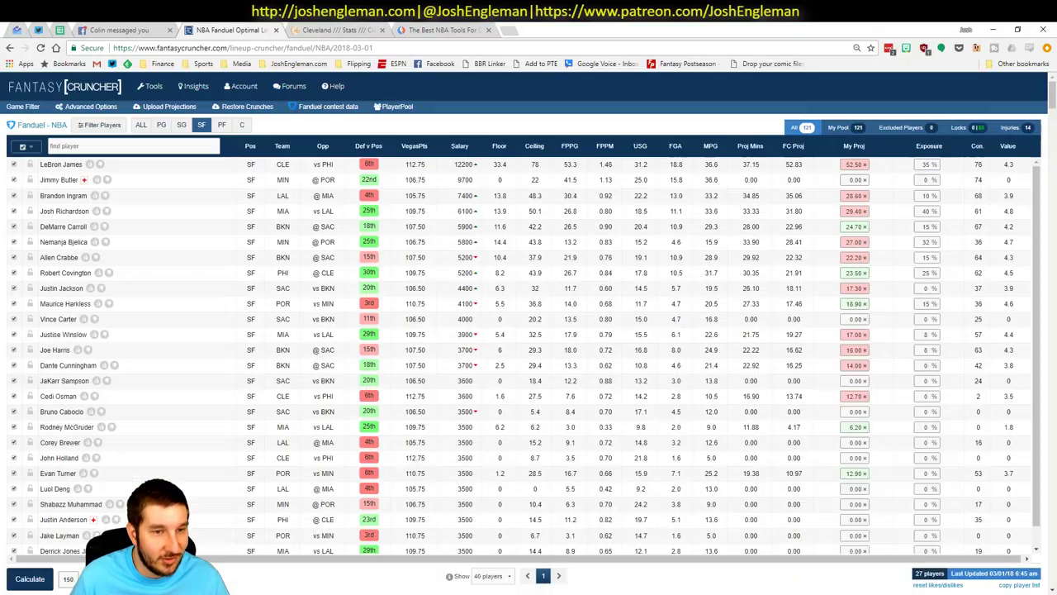
{"action": "left_click", "coordinate": [446, 30]}
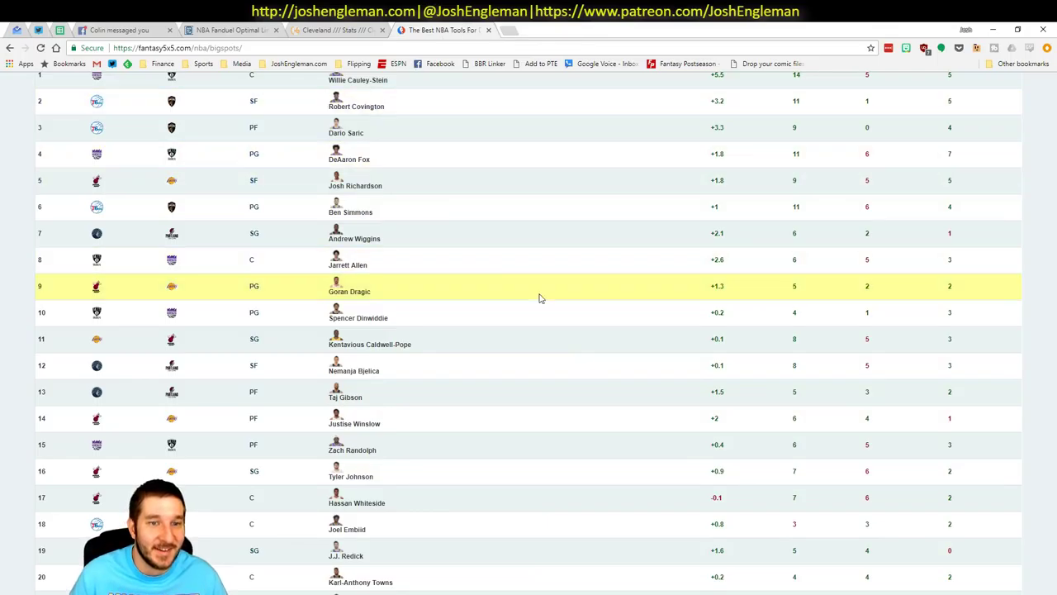
{"action": "scroll", "coordinate": [538, 297], "scroll_direction": "up", "scroll_amount": 2}
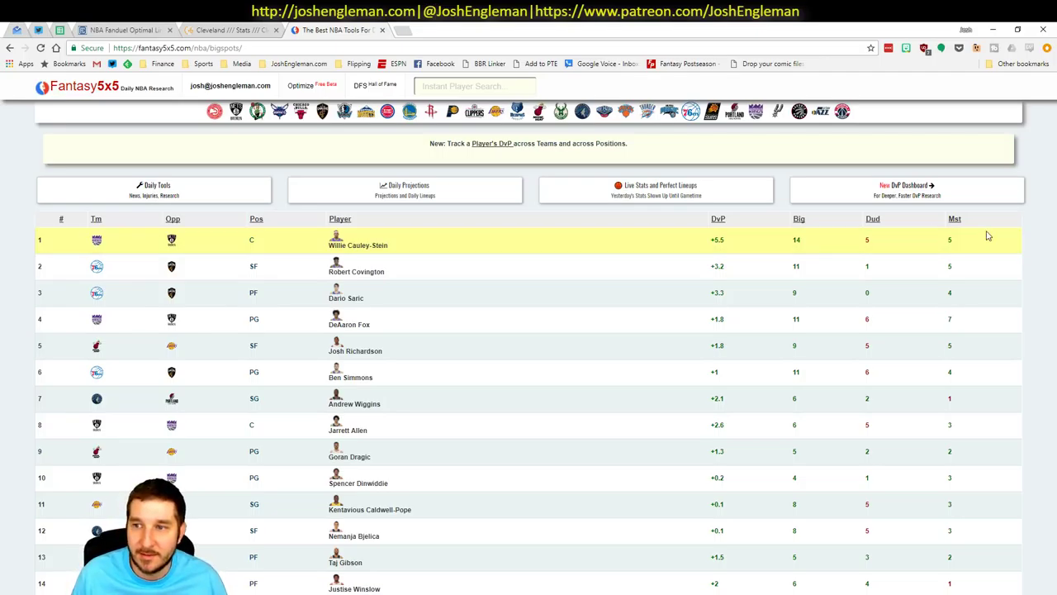
Step: Switch back to Excel, add Willie Cauley-Stein to the player list with tier 2, and check his FanDuel salary
{"action": "key", "text": "alt+Tab"}
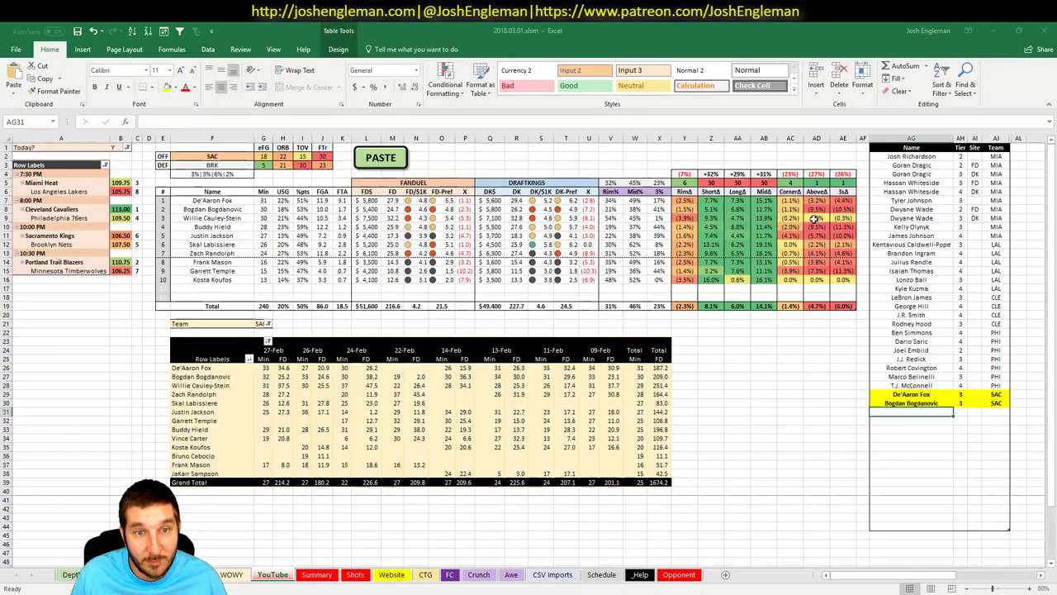
{"action": "type", "text": "Willie Cauley"}
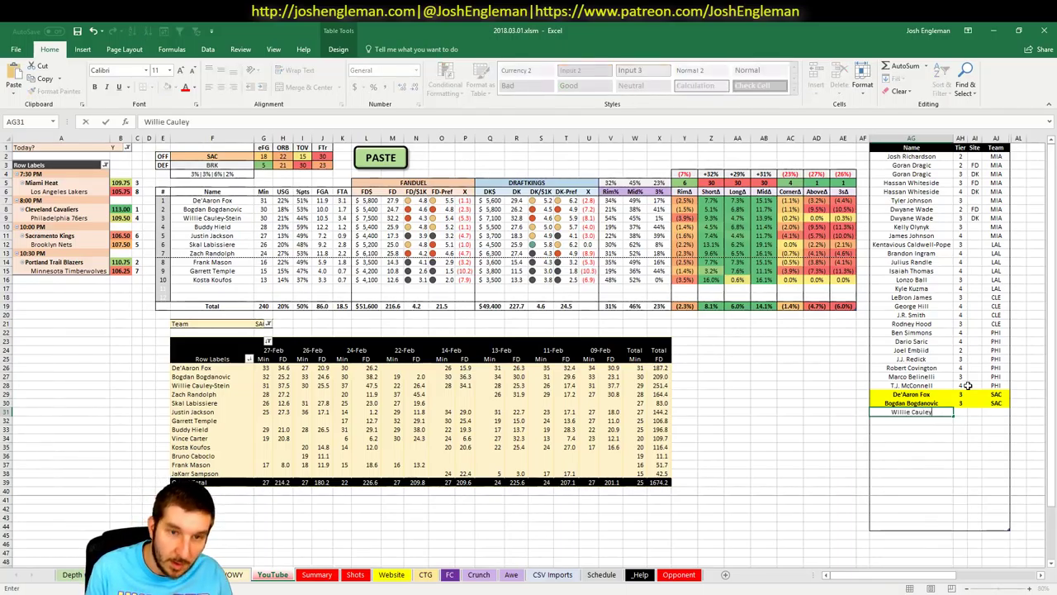
{"action": "type", "text": "-Stein"}
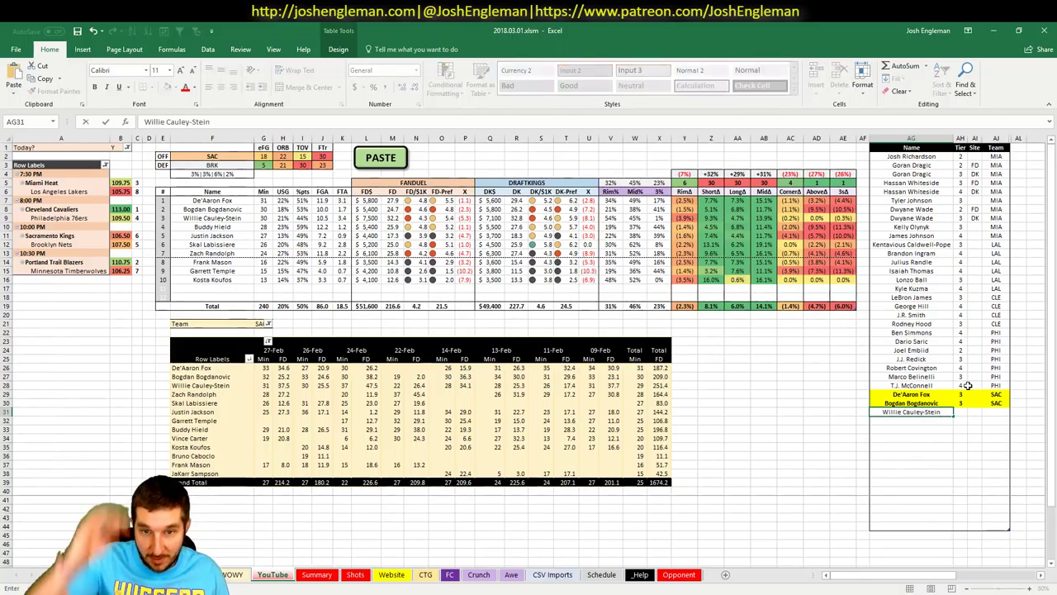
{"action": "key", "text": "Tab"}
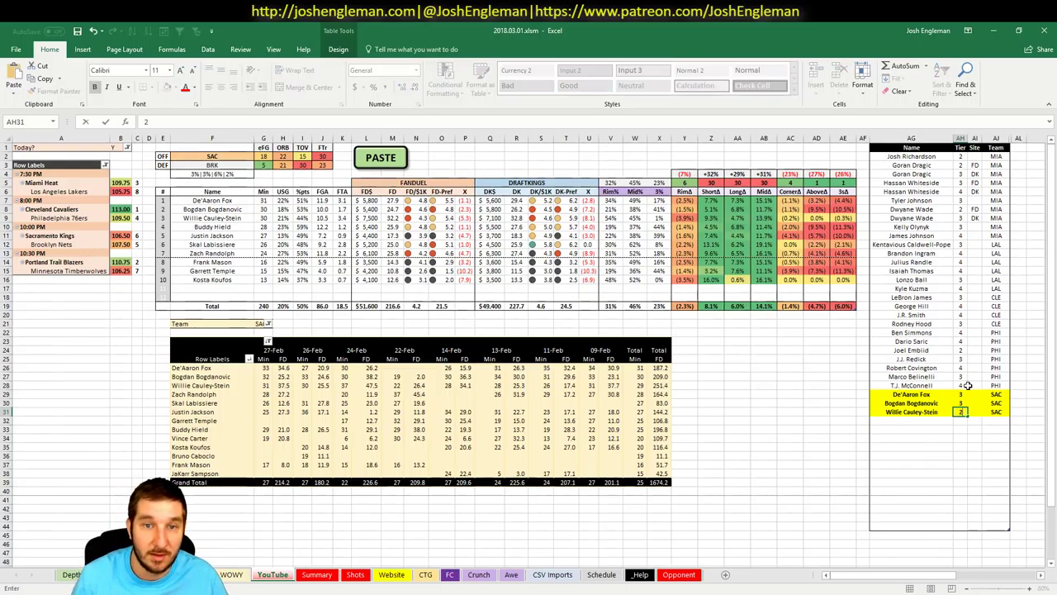
{"action": "left_click", "coordinate": [913, 421]}
{"action": "left_click", "coordinate": [366, 217]}
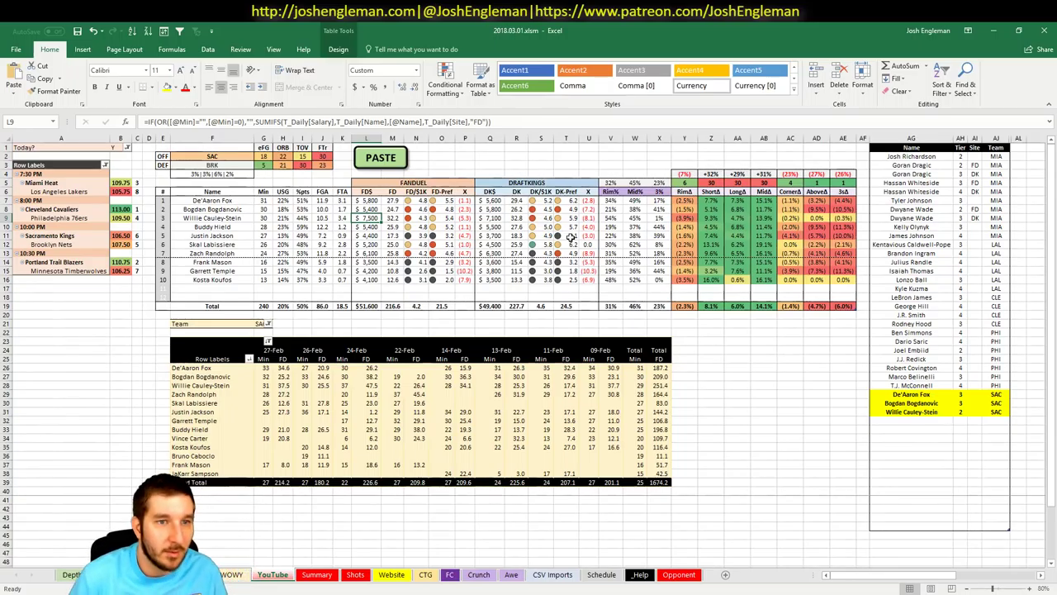
Step: Add Buddy Hield below Willie Cauley-Stein in the player list with tier 3
{"action": "left_click", "coordinate": [925, 422]}
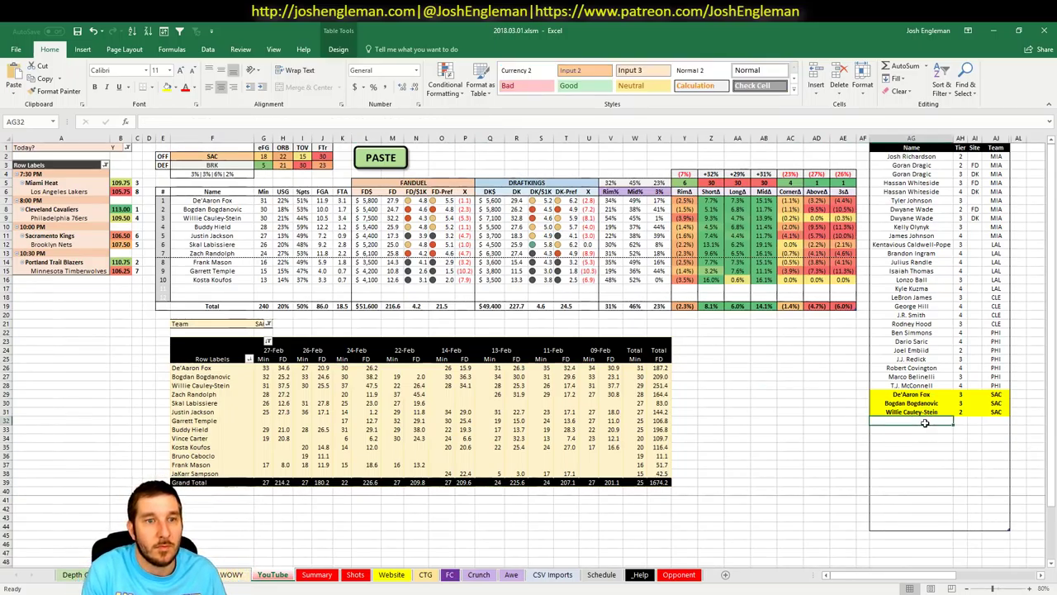
{"action": "type", "text": "Buddy Hield"}
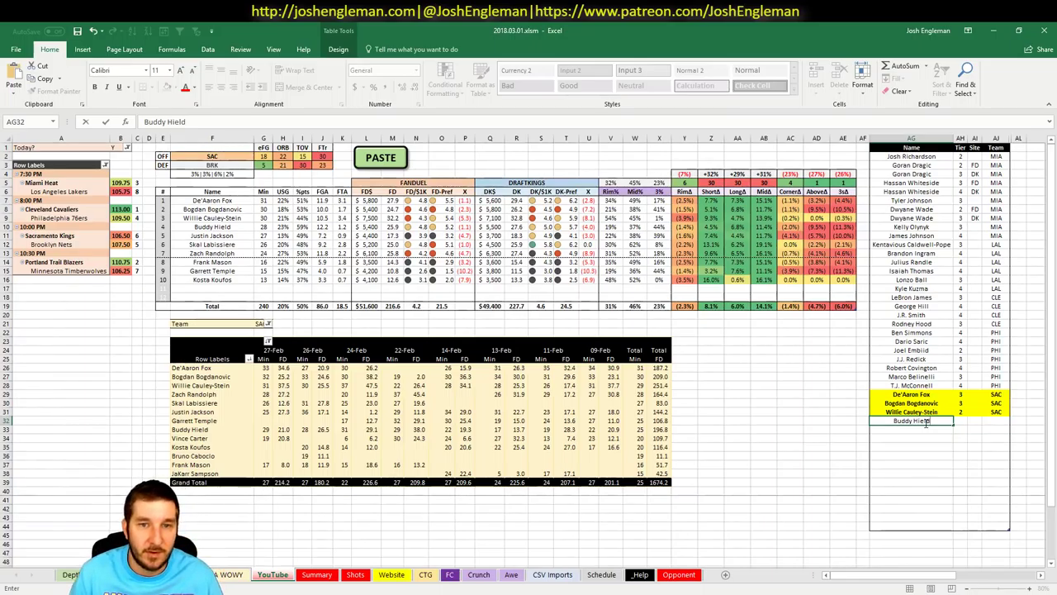
{"action": "key", "text": "Tab"}
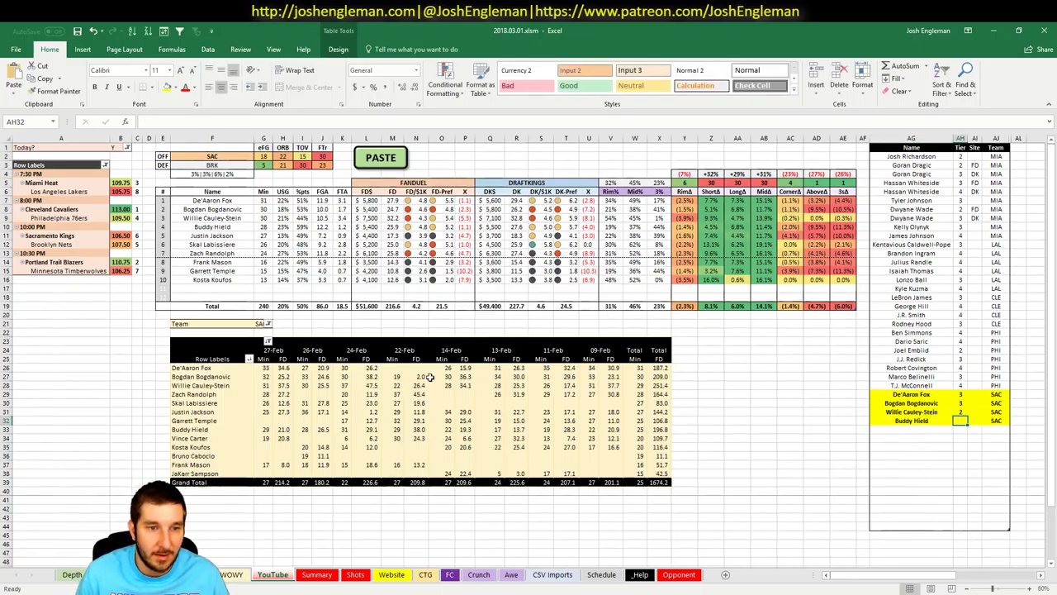
{"action": "mouse_move", "coordinate": [452, 370]}
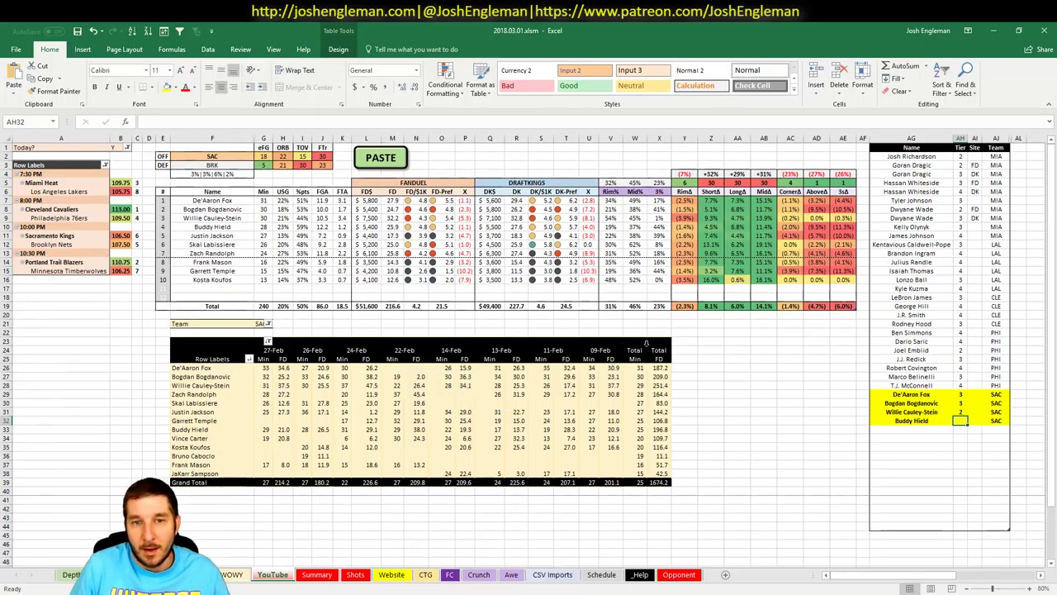
{"action": "type", "text": "3"}
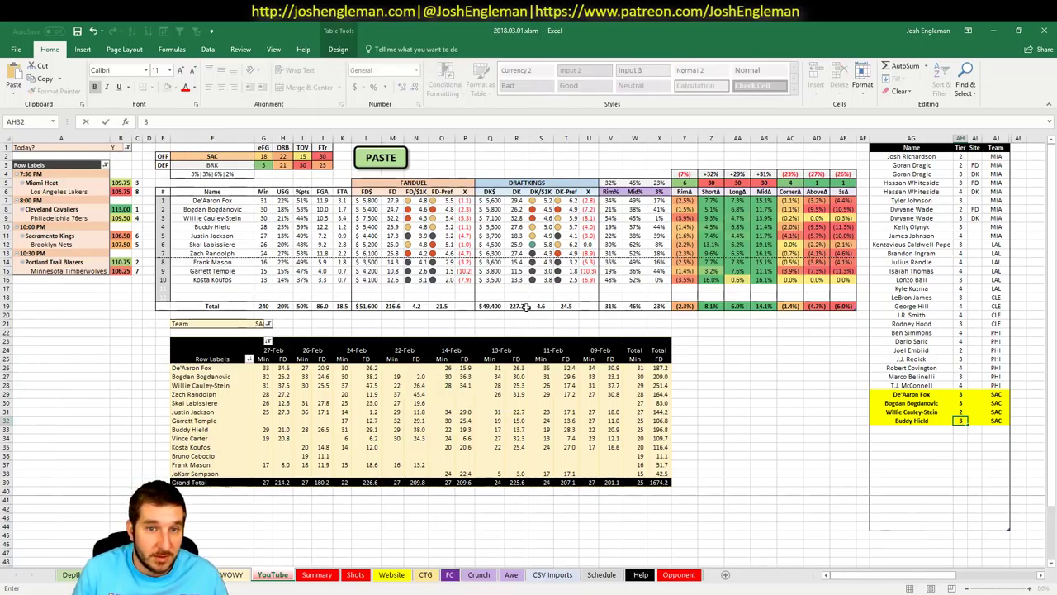
{"action": "key", "text": "Return"}
Step: Add Skal Labissiere below Buddy Hield in the player list with tier 3
{"action": "left_click", "coordinate": [908, 431]}
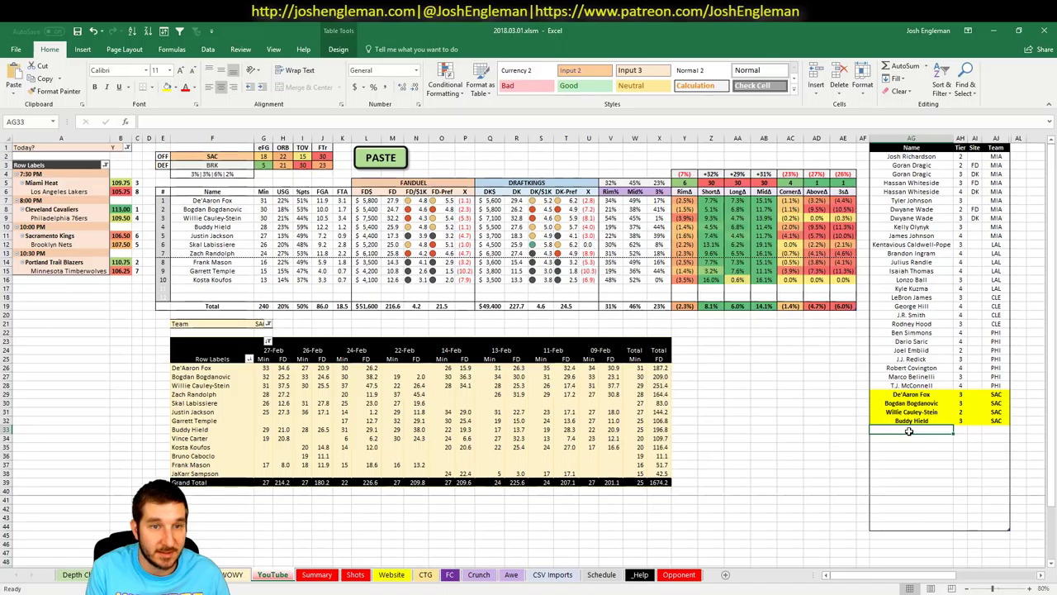
{"action": "type", "text": "Ska"}
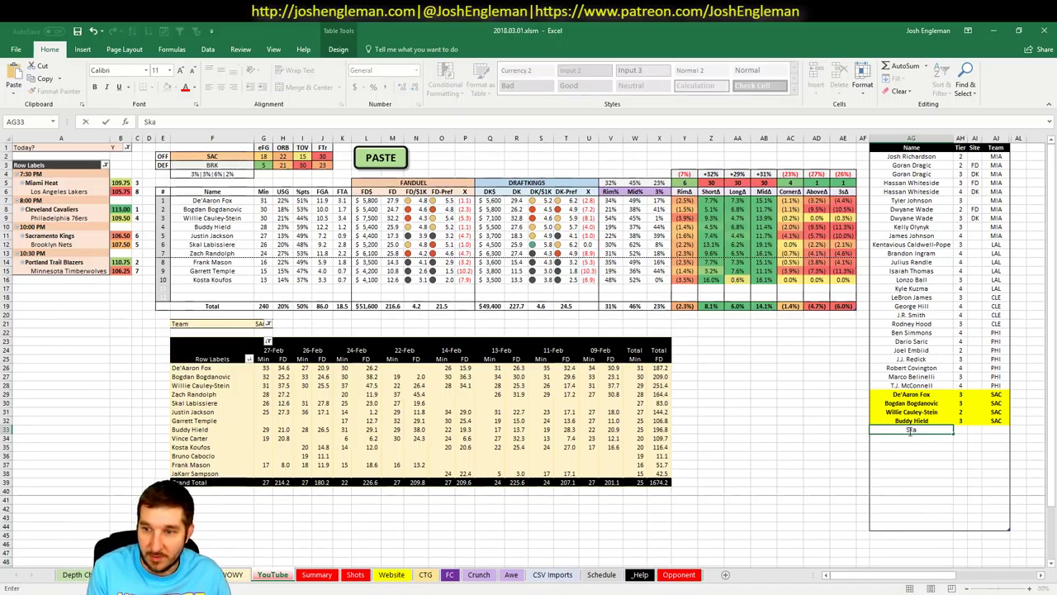
{"action": "type", "text": "l La"}
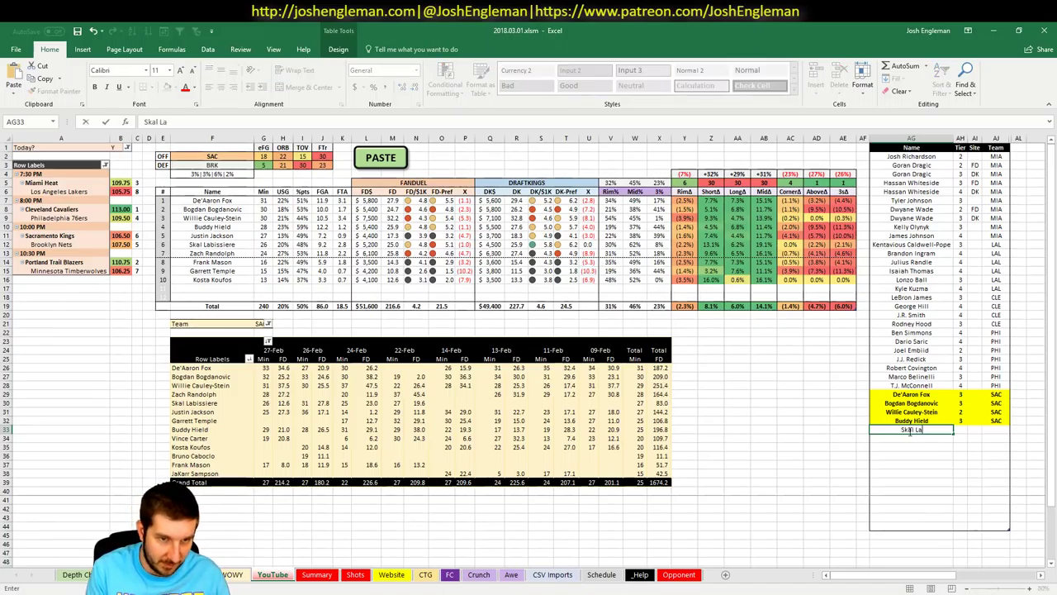
{"action": "type", "text": "bissiere"}
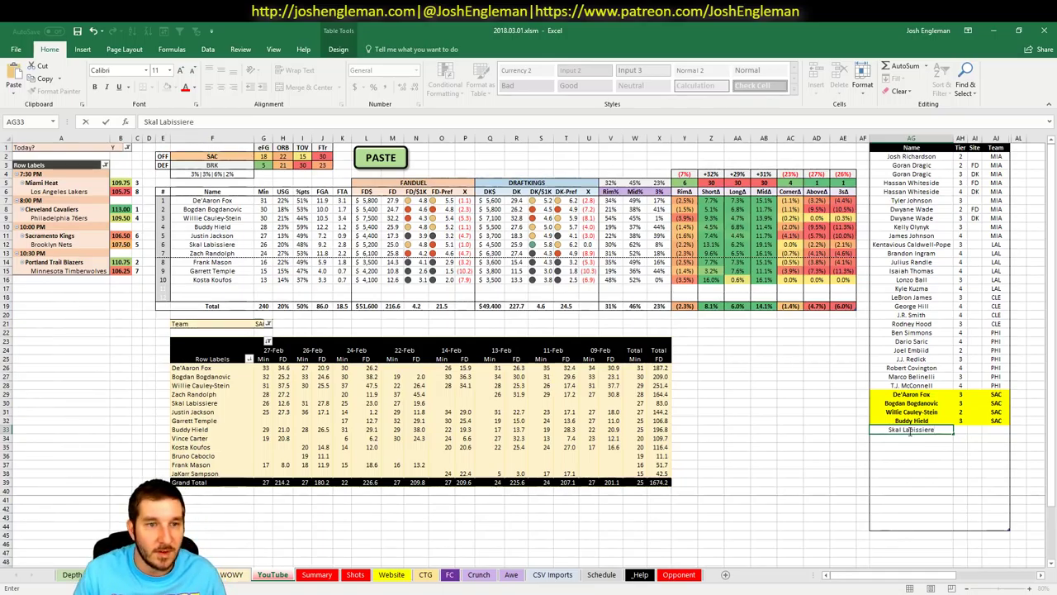
{"action": "key", "text": "Tab"}
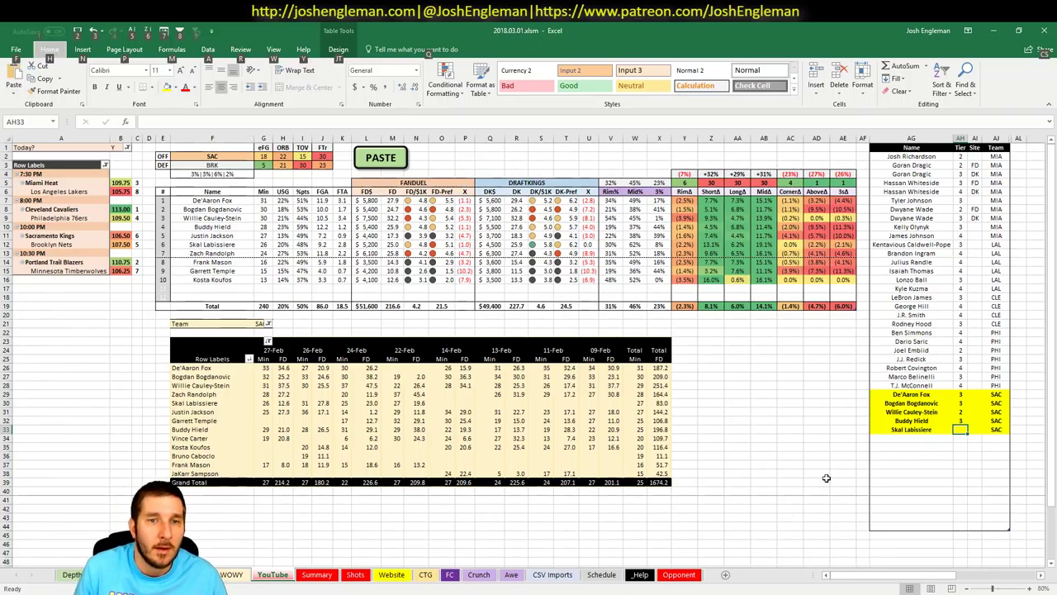
{"action": "left_click", "coordinate": [806, 392]}
{"action": "left_click", "coordinate": [963, 429]}
{"action": "type", "text": "3"}
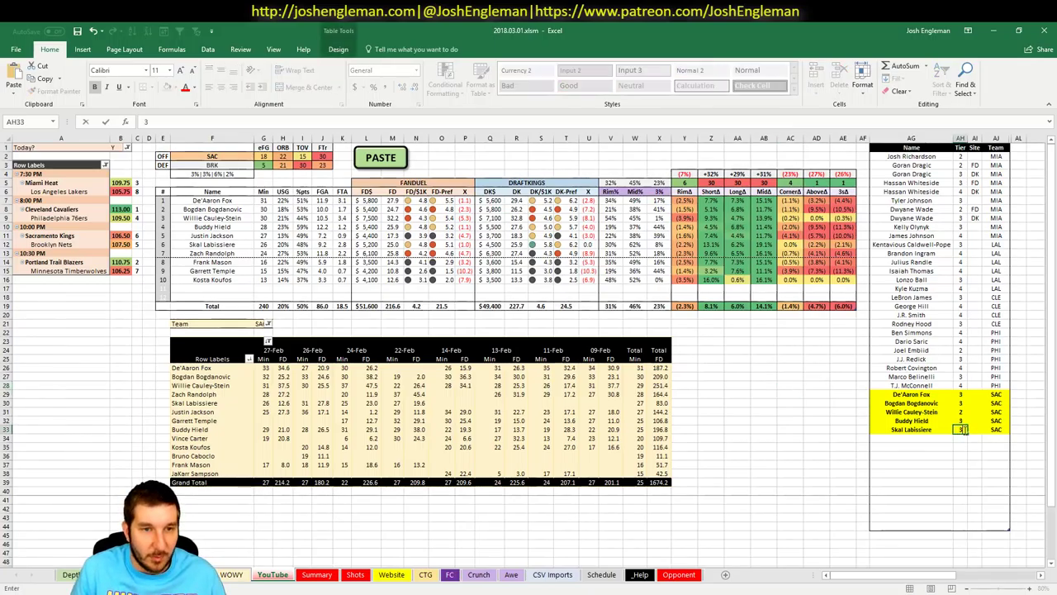
{"action": "key", "text": "Return"}
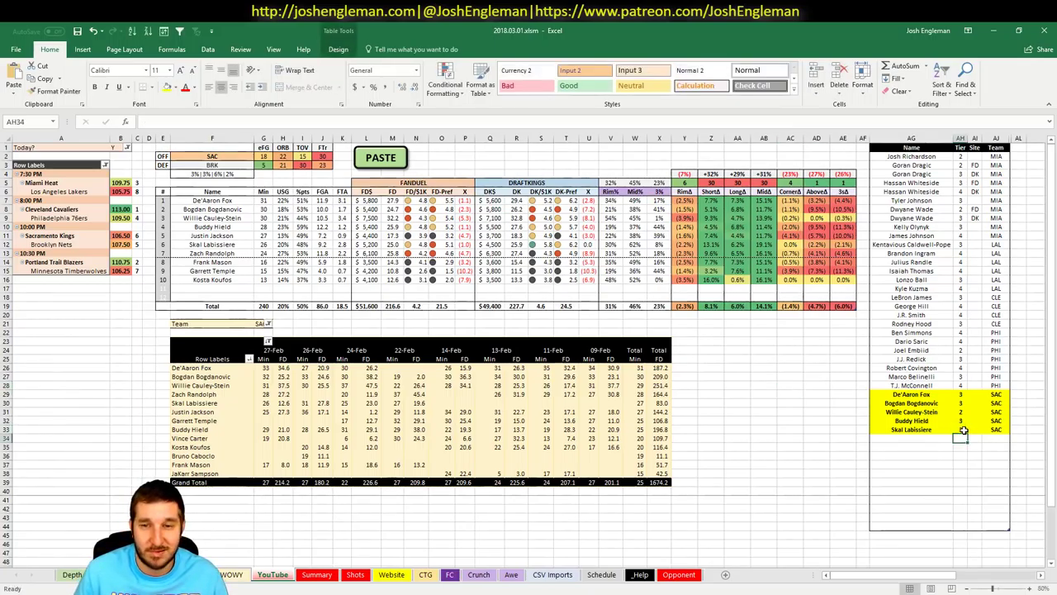
Step: Set the offensive team to BRK and filter the game-log pivot table's Team to BRK
{"action": "left_click", "coordinate": [212, 155]}
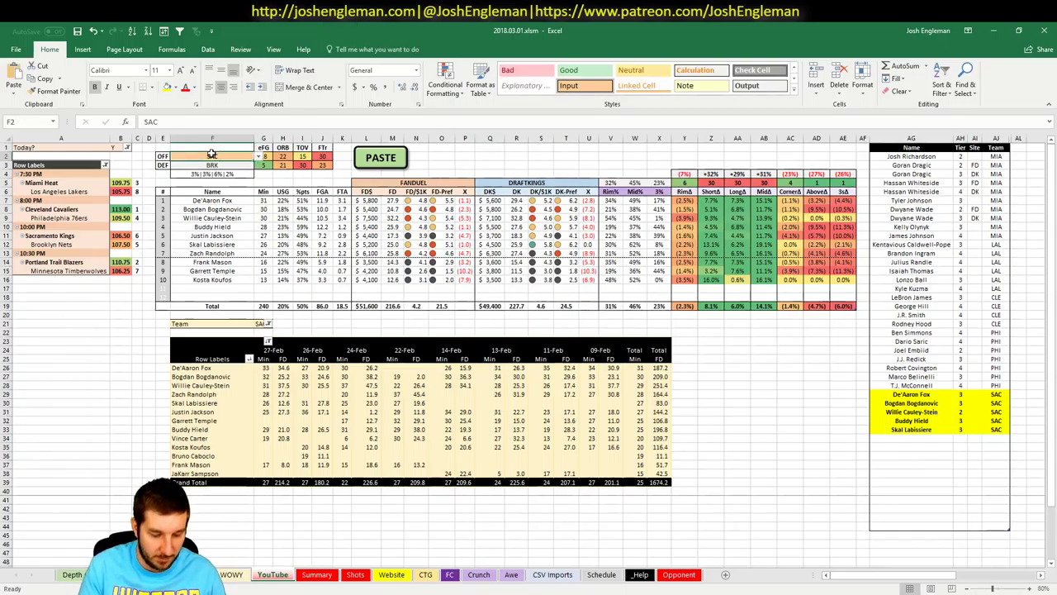
{"action": "type", "text": "BRK"}
{"action": "key", "text": "Return"}
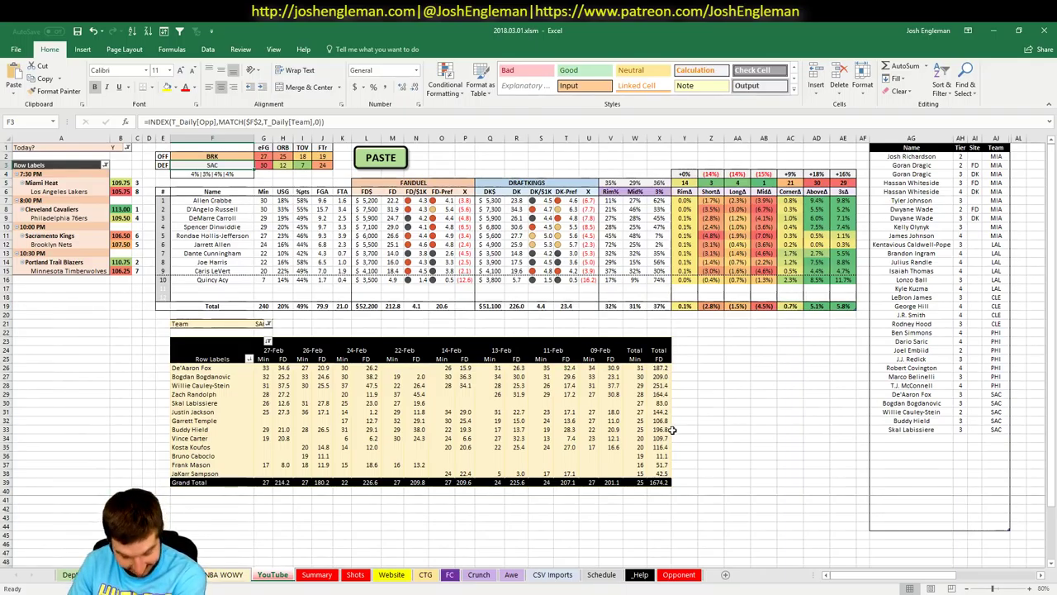
{"action": "left_click", "coordinate": [254, 322]}
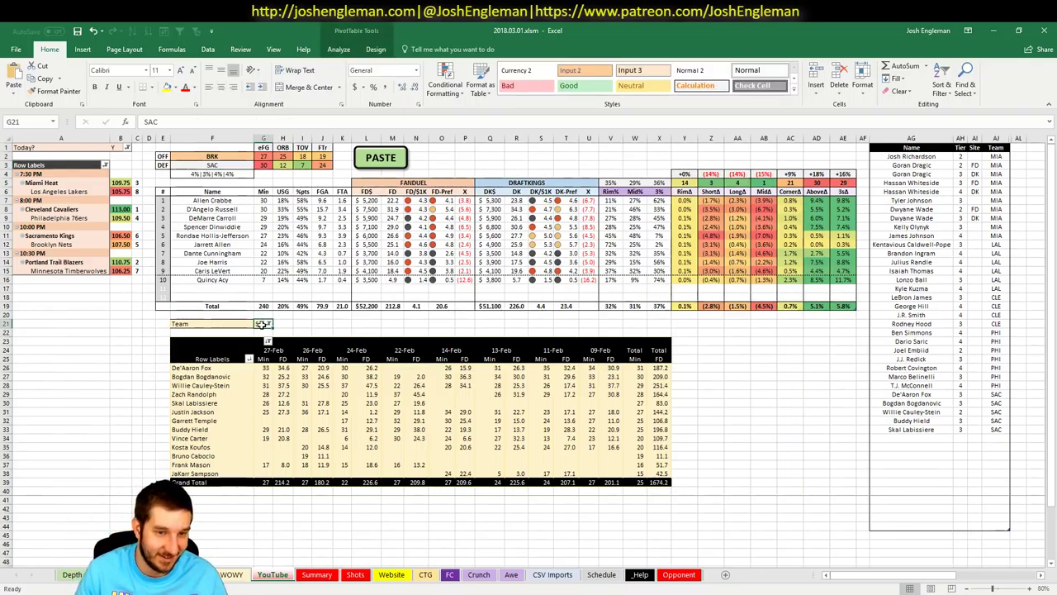
{"action": "type", "text": "BRK"}
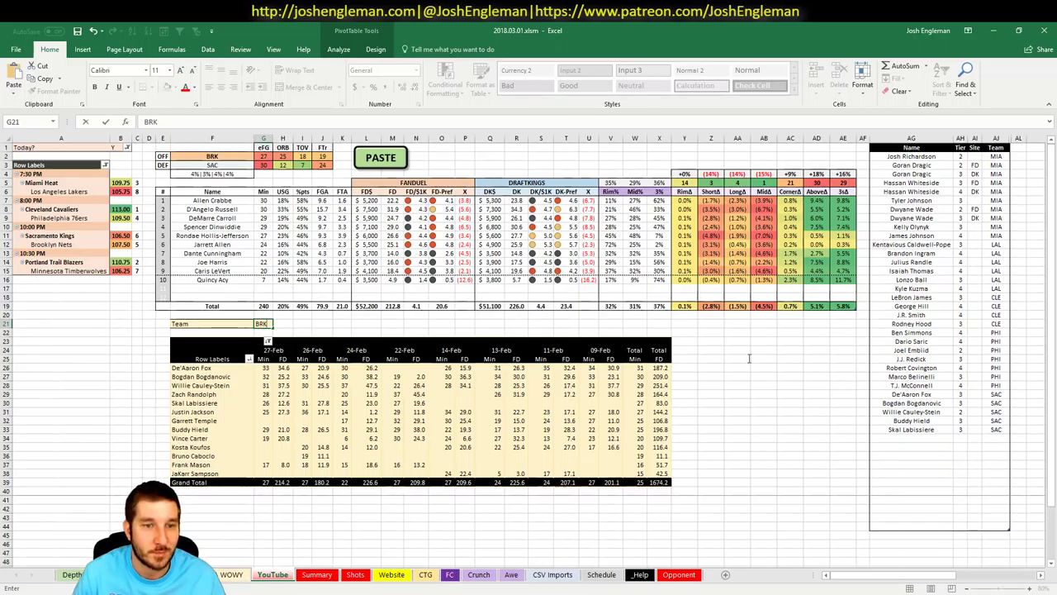
{"action": "key", "text": "Return"}
{"action": "left_click", "coordinate": [783, 394]}
Step: Add Allen Crabbe below Skal Labissiere in the player list with tier 3
{"action": "left_click", "coordinate": [937, 437]}
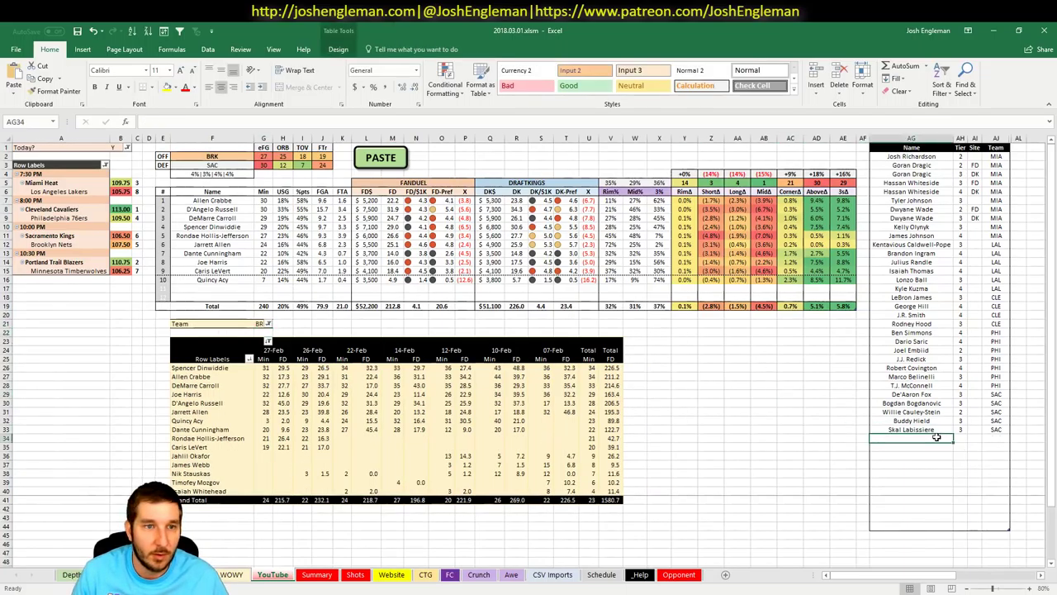
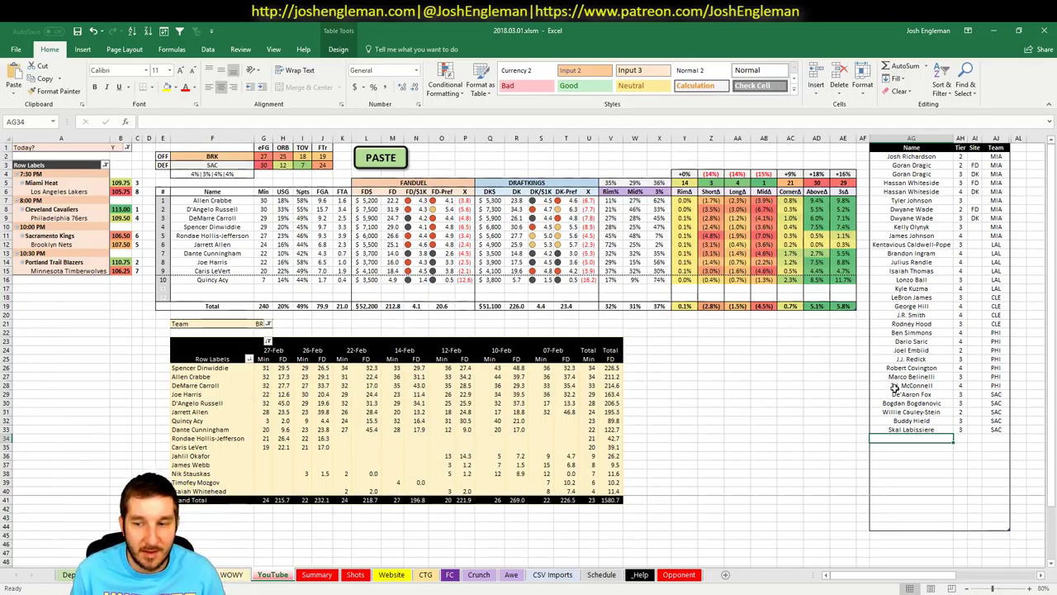
{"action": "type", "text": "Allen C"}
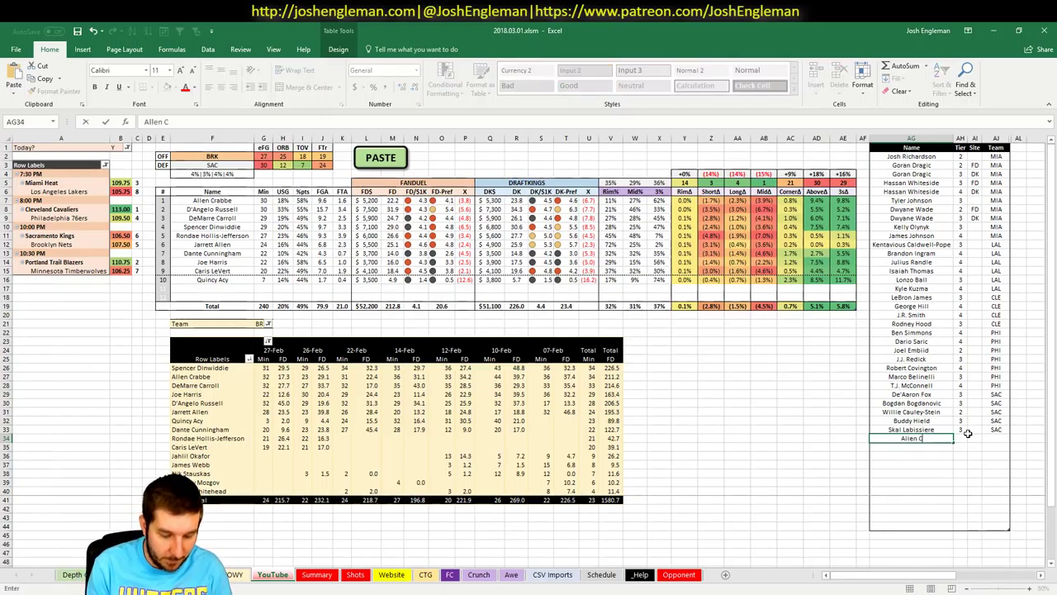
{"action": "type", "text": "rabbe"}
{"action": "left_click", "coordinate": [964, 438]}
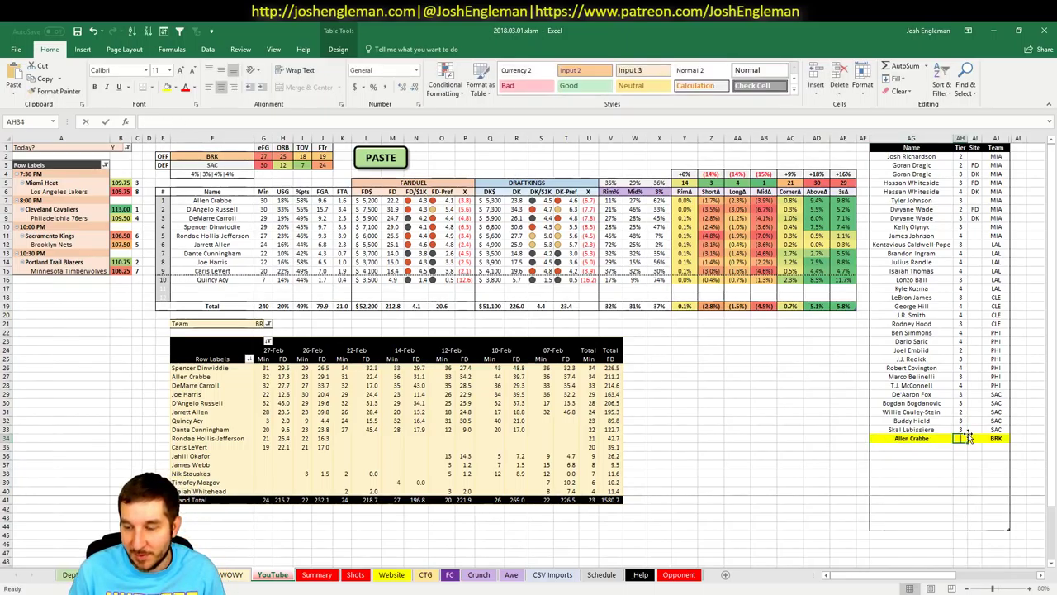
{"action": "type", "text": "3"}
Step: Enter D'Angelo Russell as the next name below Allen Crabbe in the player list
{"action": "left_click", "coordinate": [942, 446]}
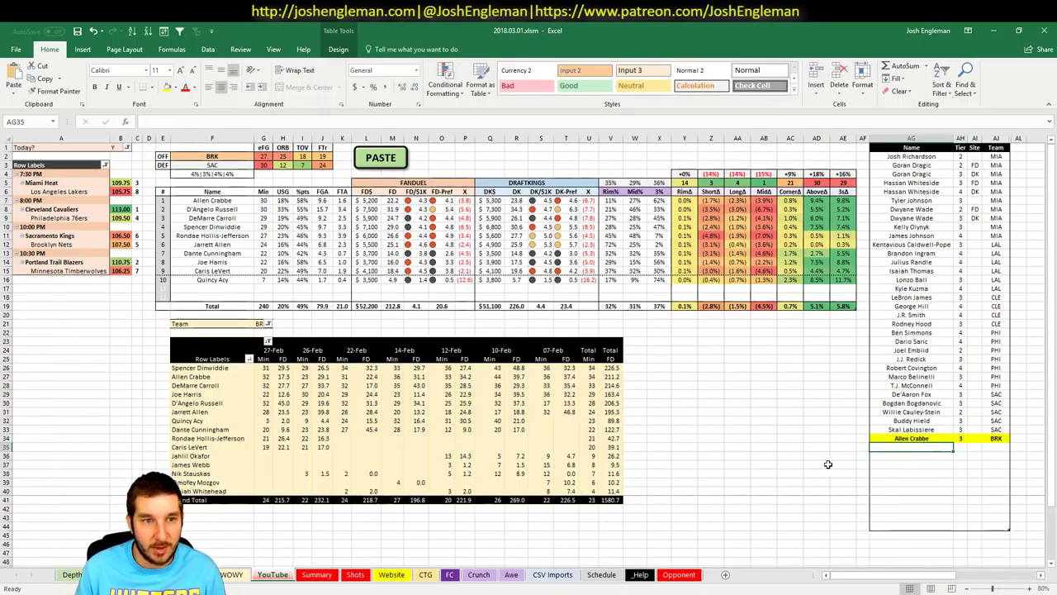
{"action": "type", "text": "D'Angelo"}
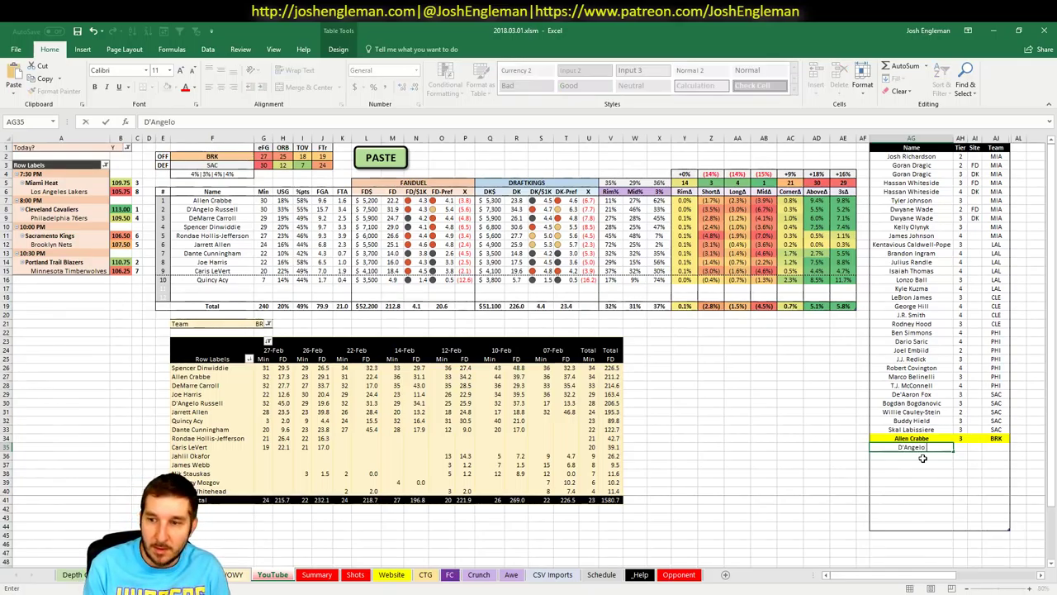
{"action": "type", "text": " Russell"}
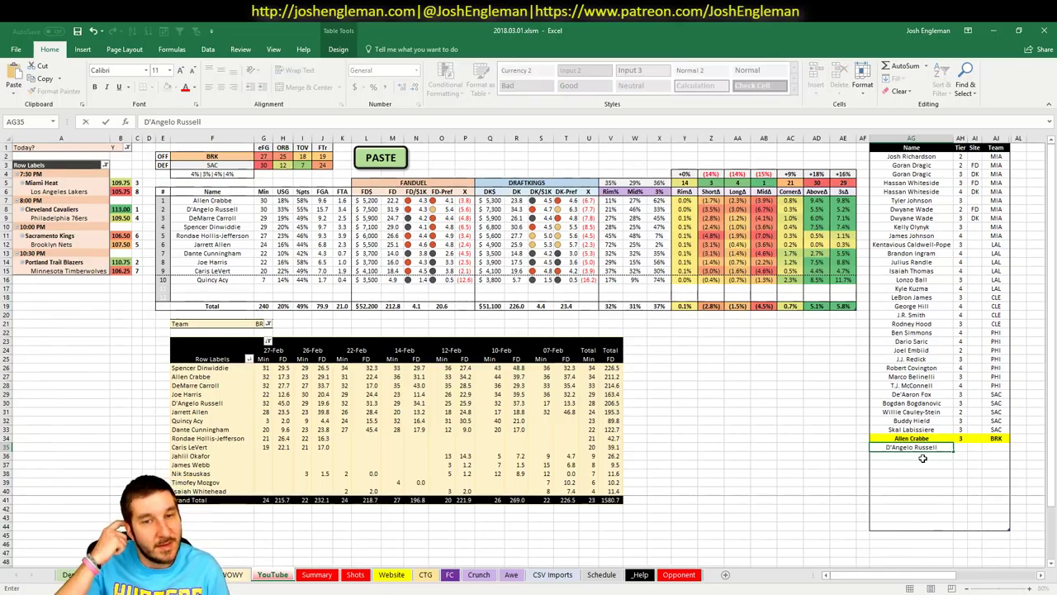
{"action": "key", "text": "Tab"}
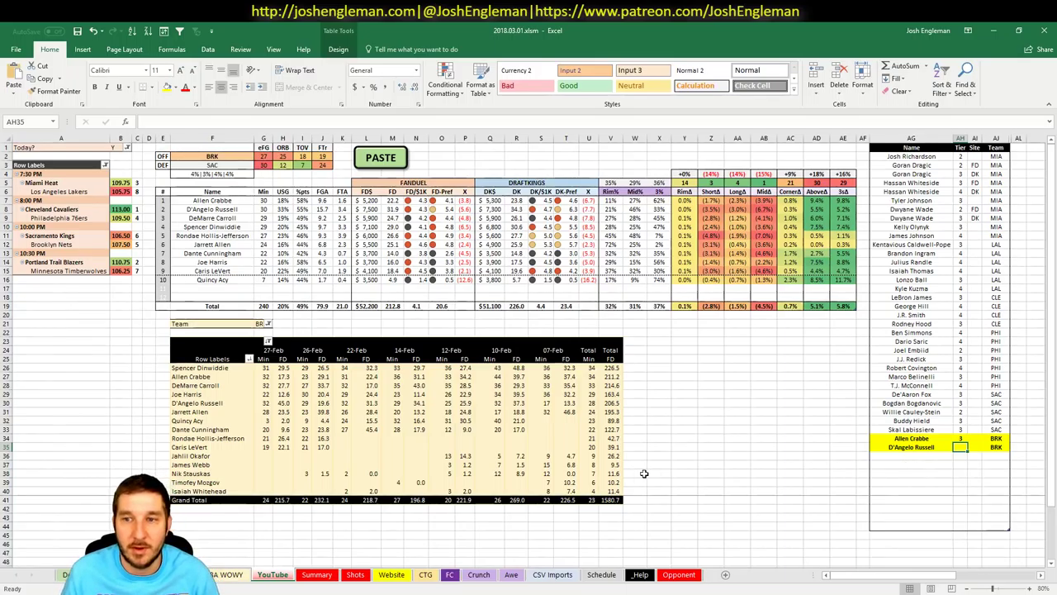
Step: Check D'Angelo Russell's 27-Feb FanDuel score in the game log, and assign him tier 3 in the player list
{"action": "left_click", "coordinate": [785, 473]}
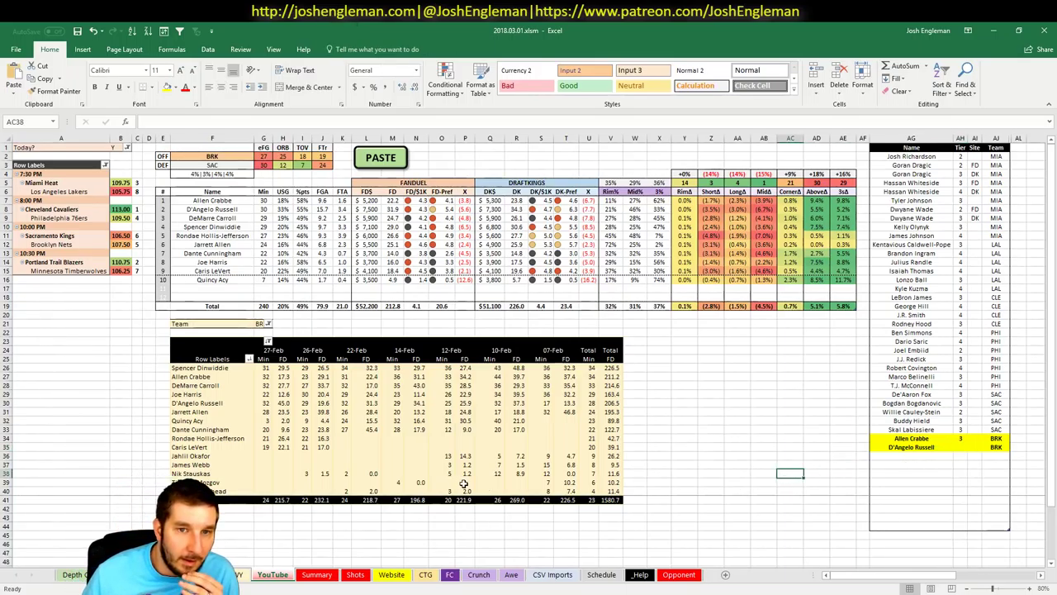
{"action": "left_click", "coordinate": [282, 404]}
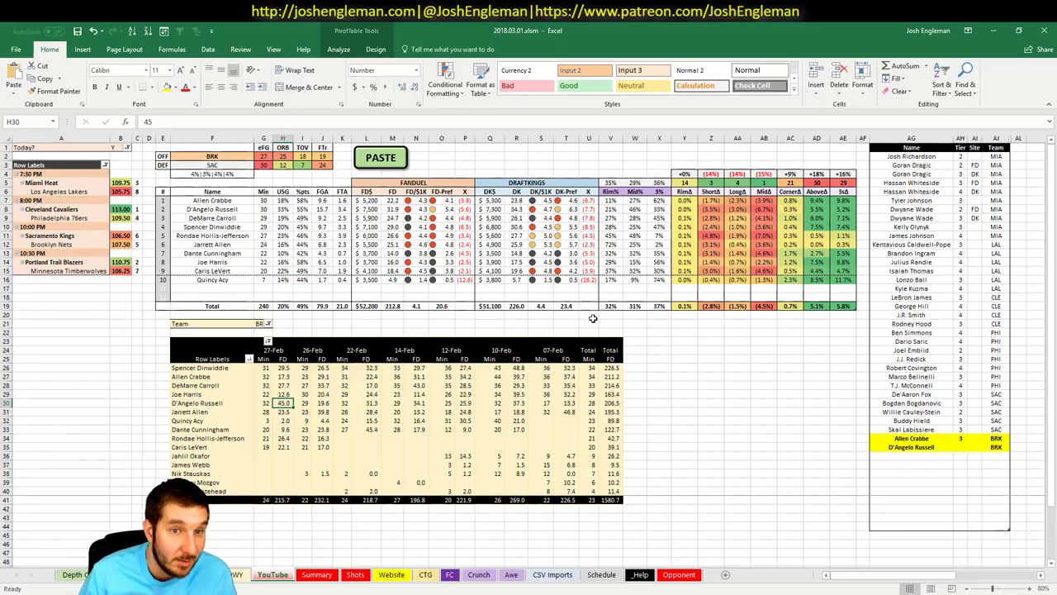
{"action": "left_click", "coordinate": [753, 368]}
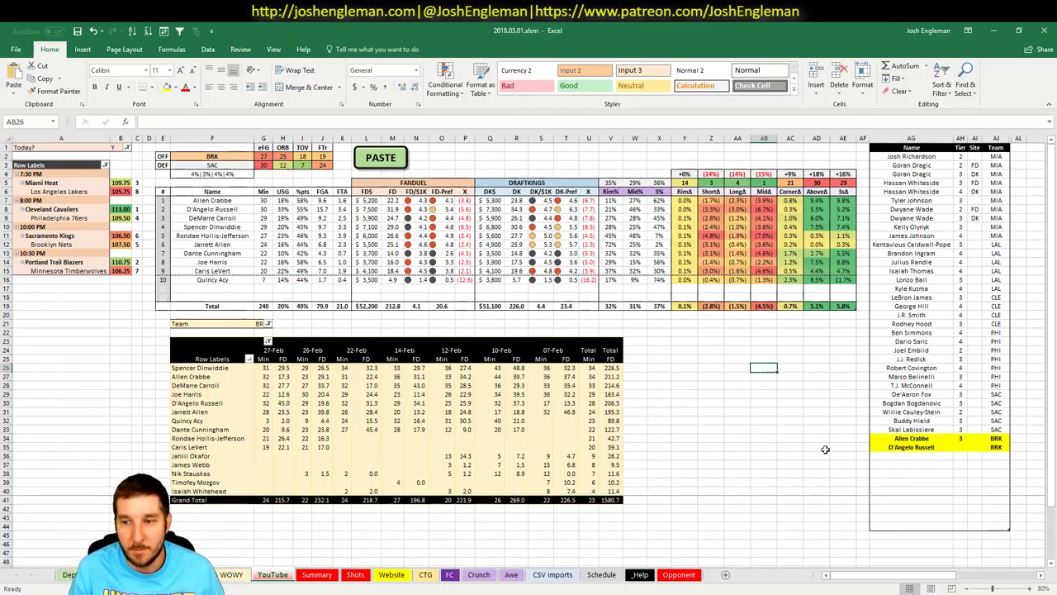
{"action": "left_click", "coordinate": [959, 447]}
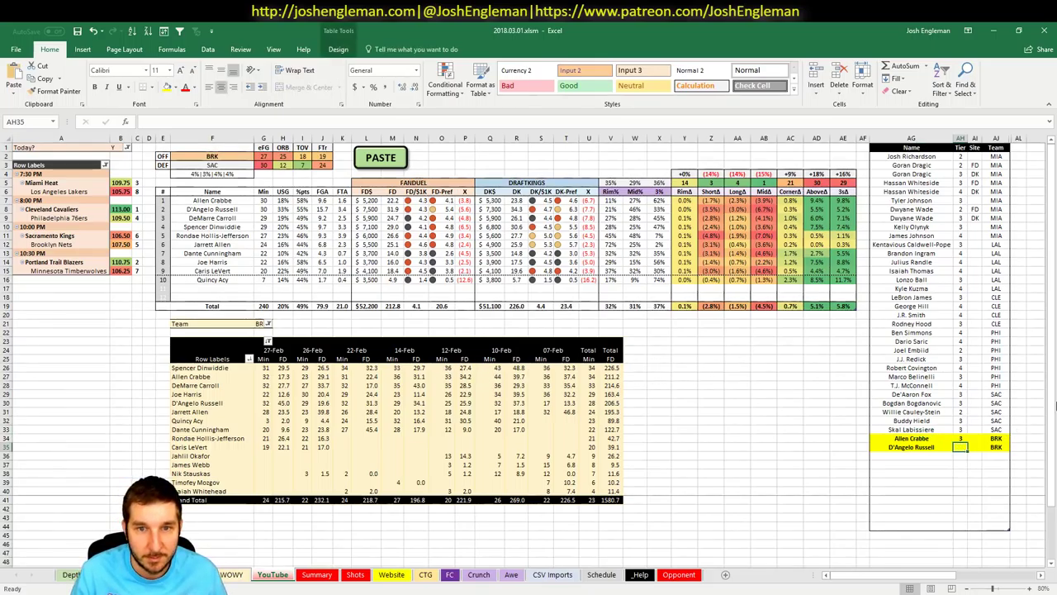
{"action": "type", "text": "3"}
{"action": "key", "text": "Return"}
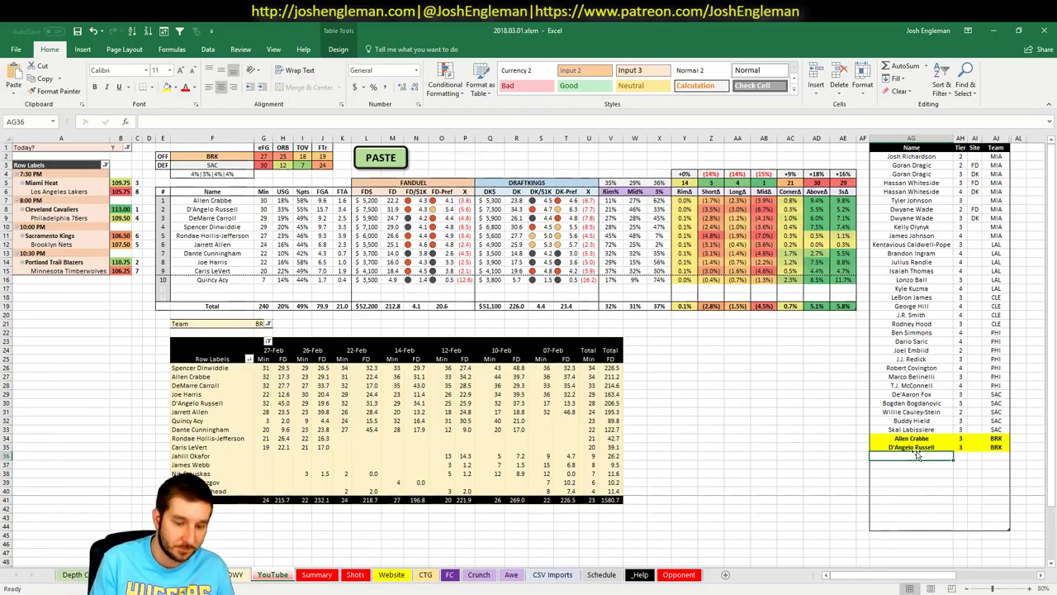
Step: Add DeMarre Carroll below D'Angelo Russell in the player list with tier 4
{"action": "type", "text": "Dem"}
{"action": "key", "text": "BackSpace"}
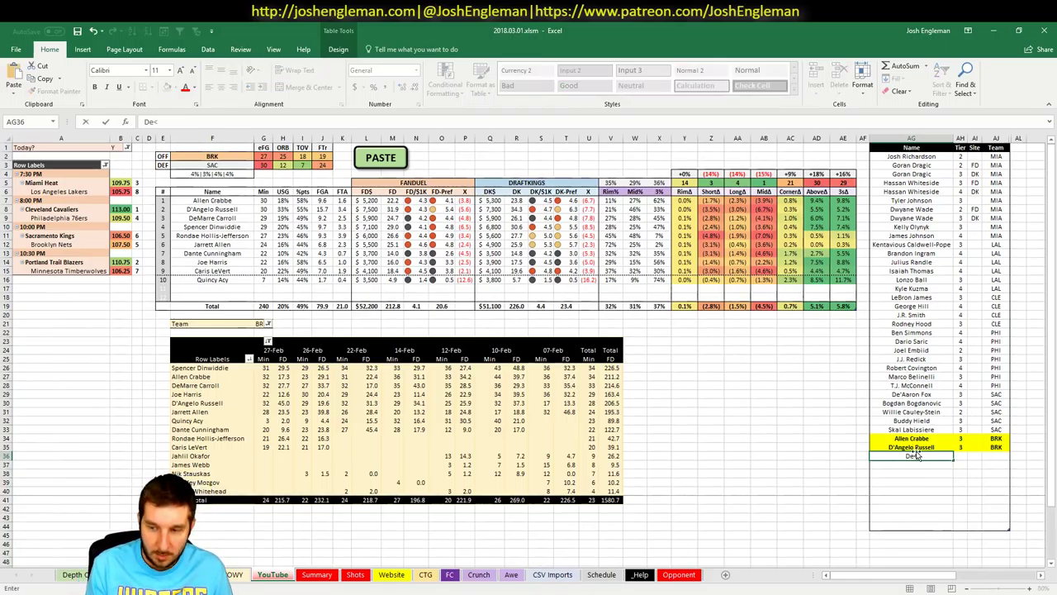
{"action": "type", "text": "Marre C"}
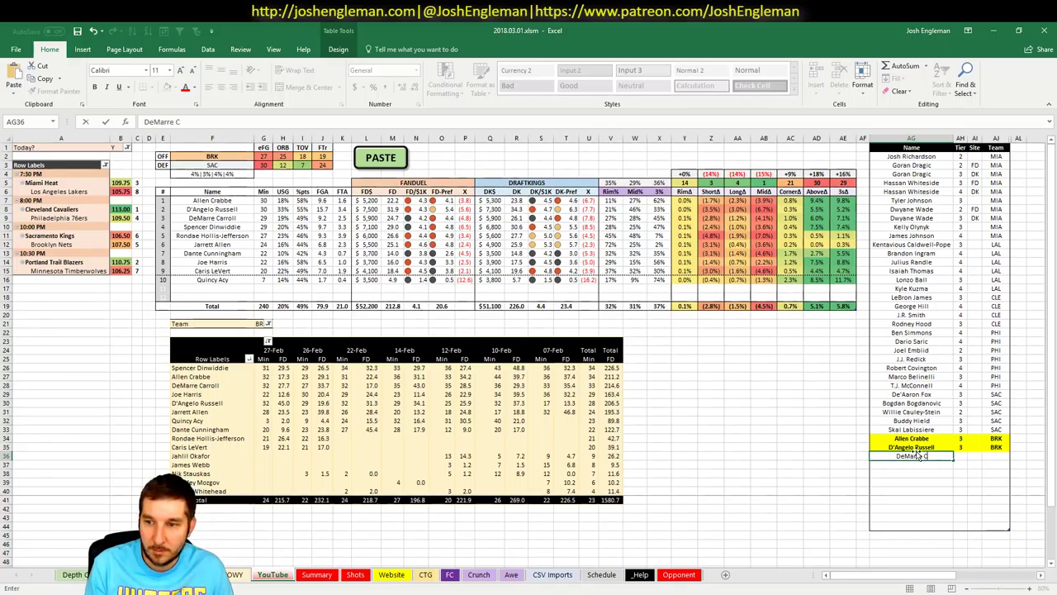
{"action": "type", "text": "arroll"}
{"action": "key", "text": "Tab"}
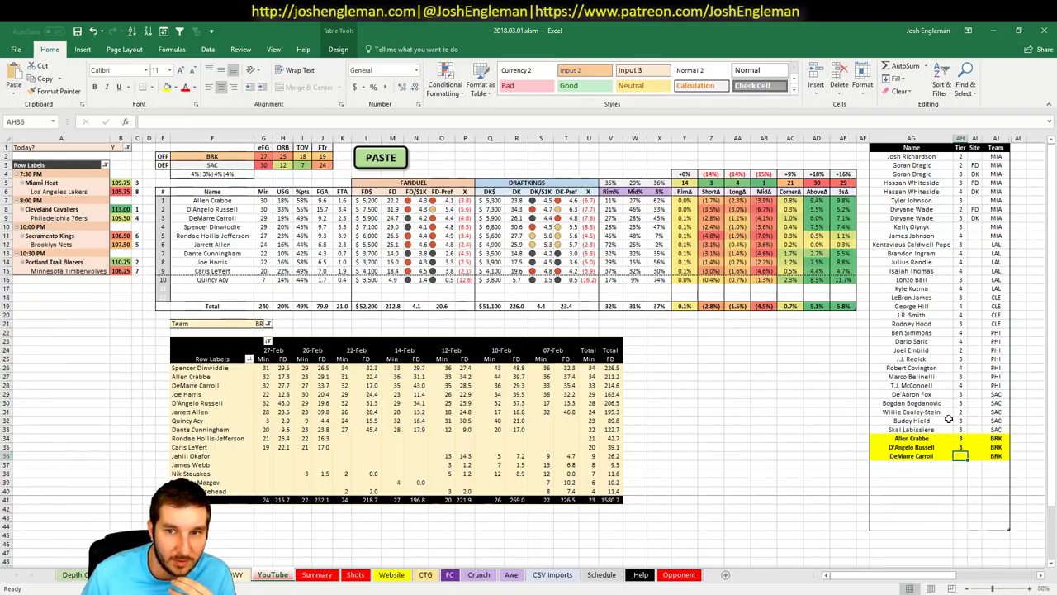
{"action": "type", "text": "4"}
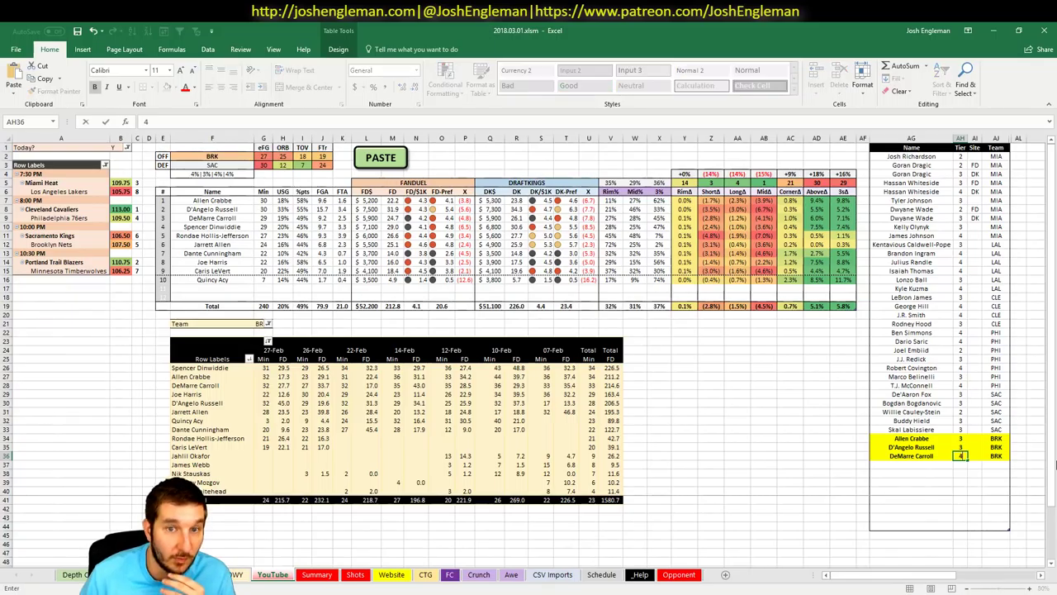
{"action": "key", "text": "Return"}
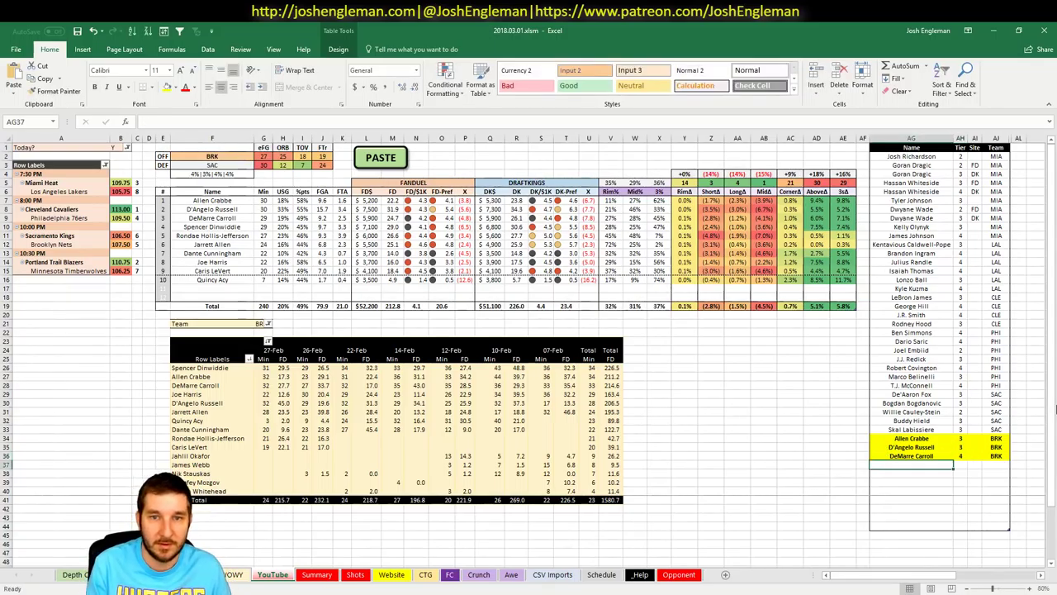
Step: Add Spencer Dinwiddie below DeMarre Carroll in the player list with tier 4
{"action": "type", "text": "Spencer Din"}
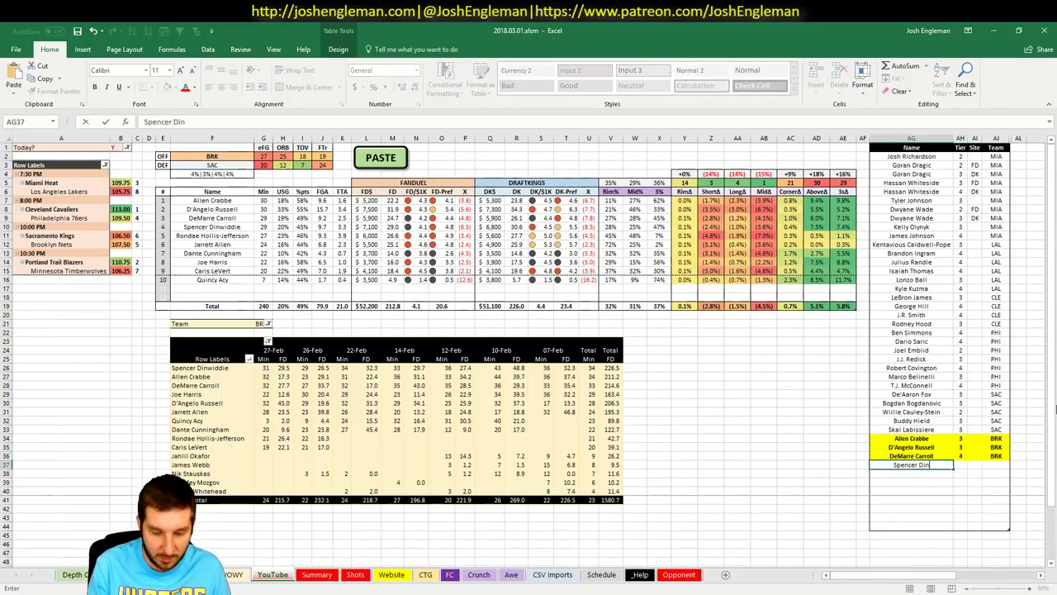
{"action": "type", "text": "wd"}
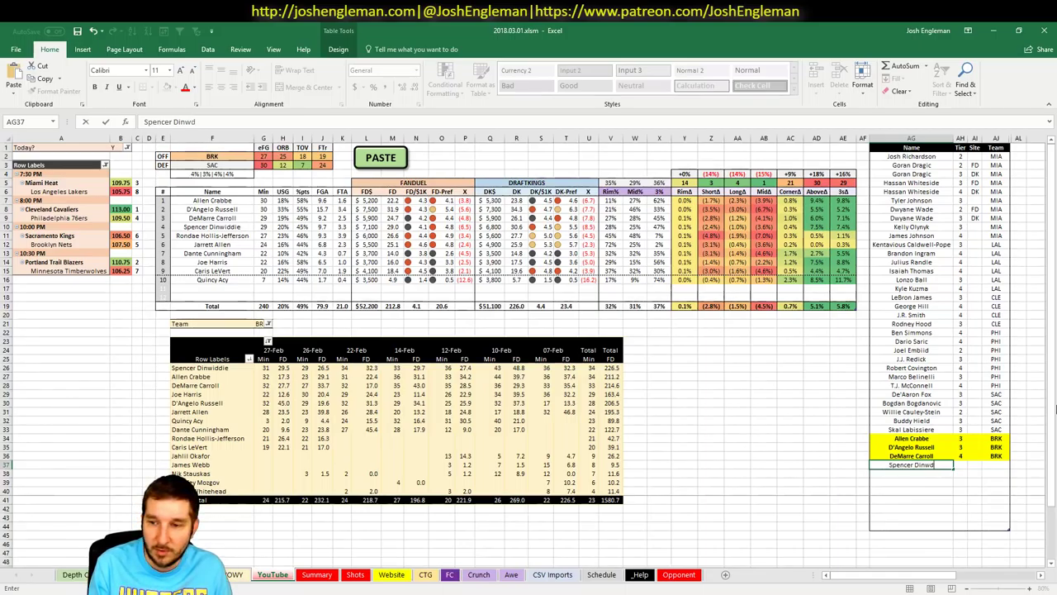
{"action": "key", "text": "BackSpace"}
{"action": "type", "text": "iddie"}
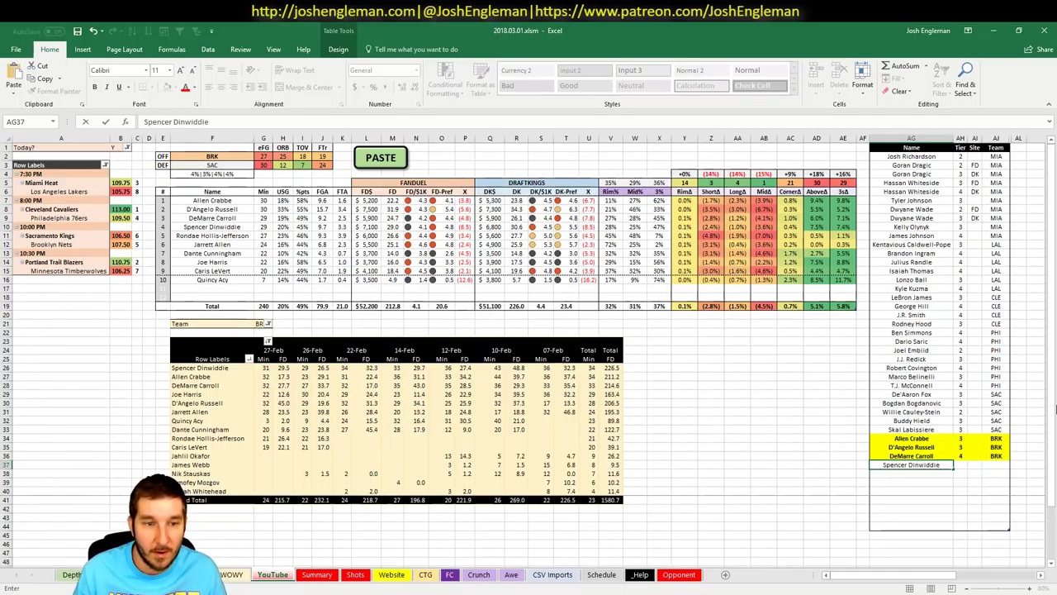
{"action": "key", "text": "Tab"}
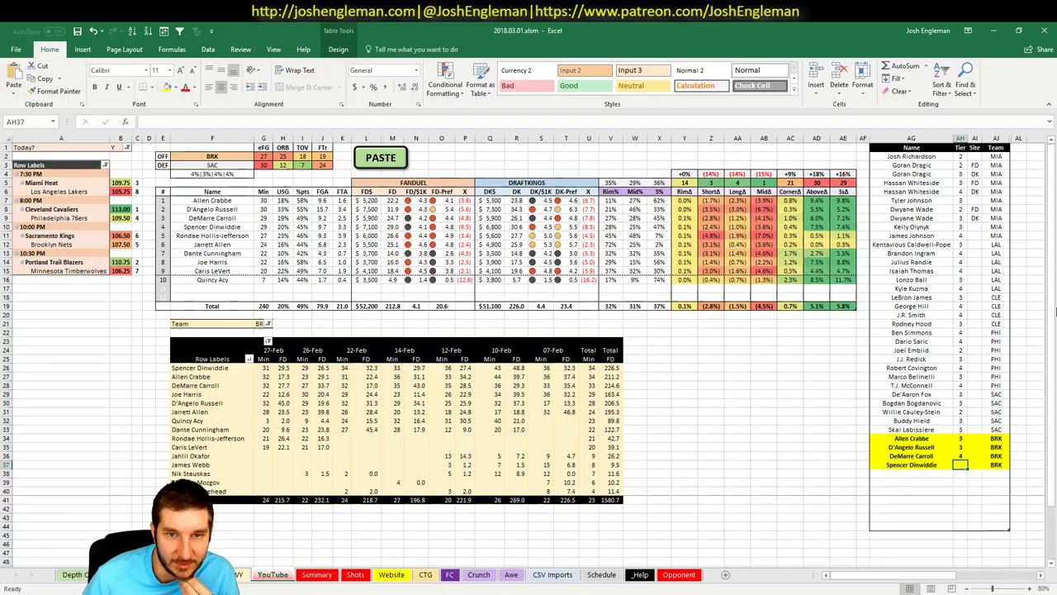
{"action": "type", "text": "7+"}
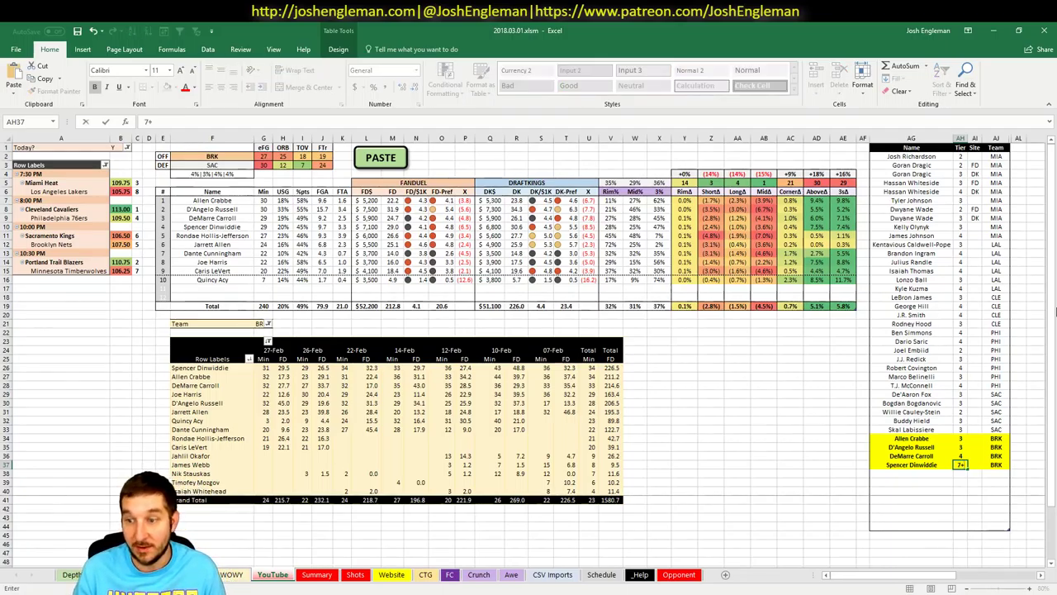
{"action": "key", "text": "Escape"}
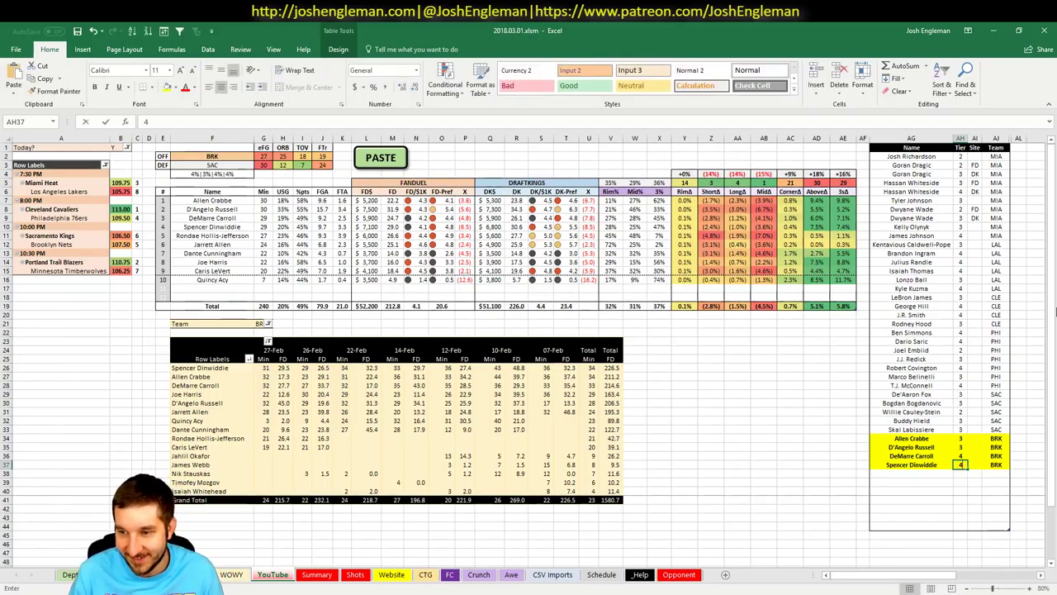
{"action": "key", "text": "Return"}
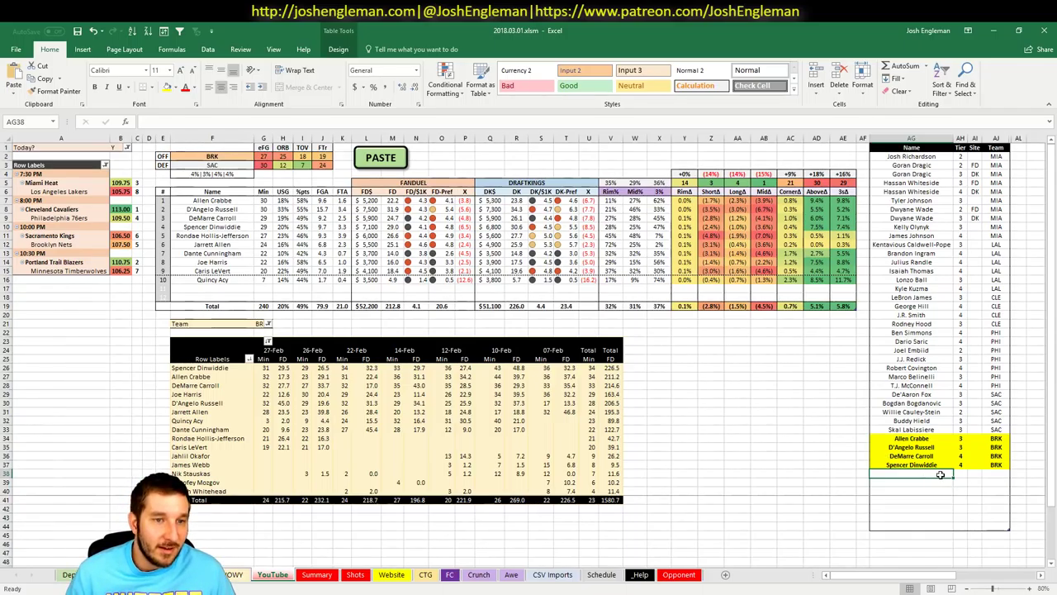
Step: Add Rondae Hollis-Jefferson below Spencer Dinwiddie in the player list with tier 4
{"action": "type", "text": "Rondae"}
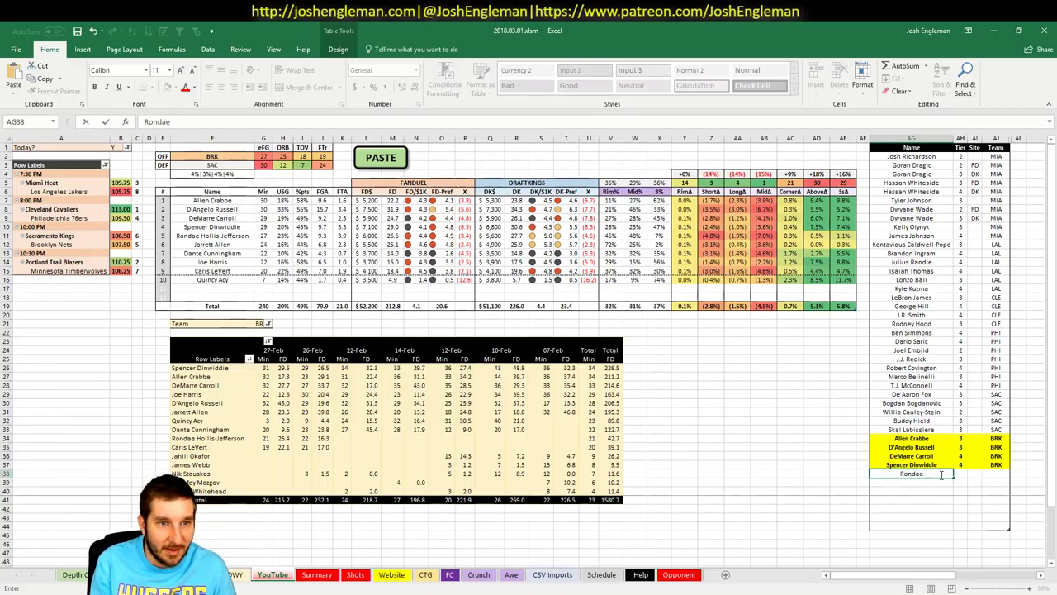
{"action": "type", "text": " Hollis-J"}
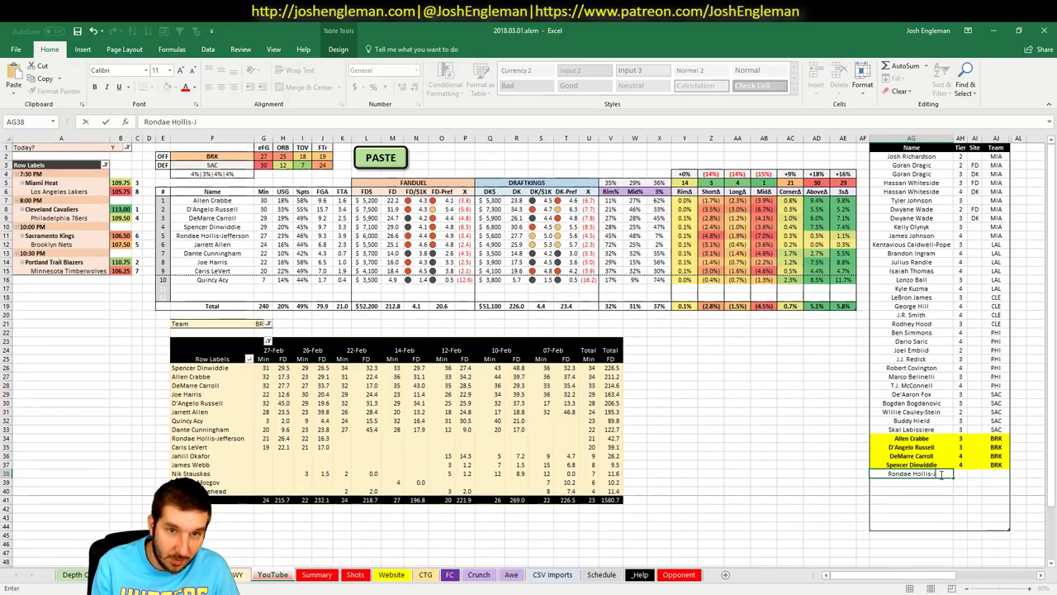
{"action": "type", "text": "eff"}
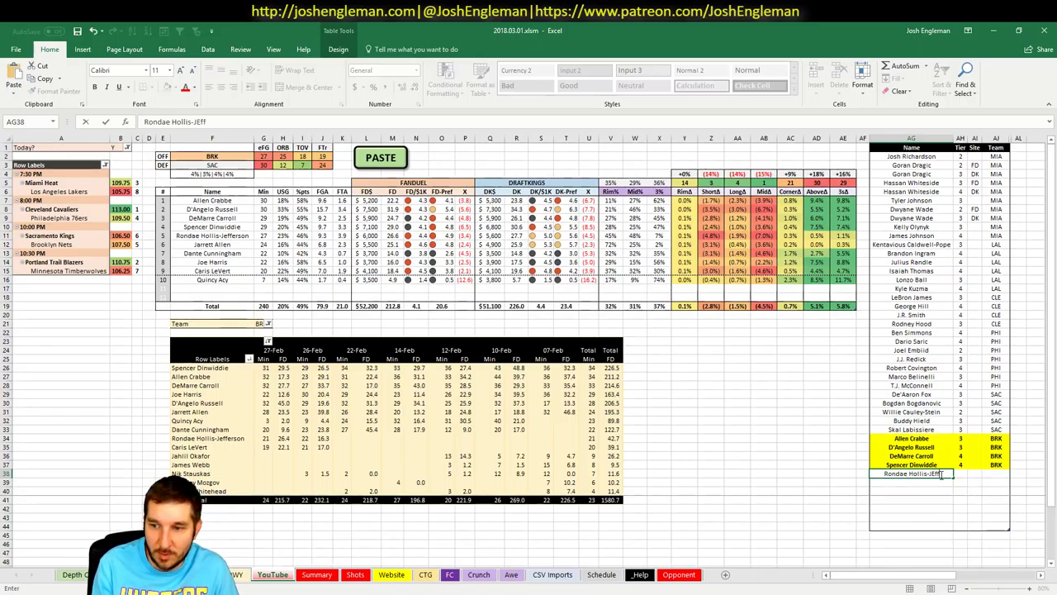
{"action": "type", "text": "erson"}
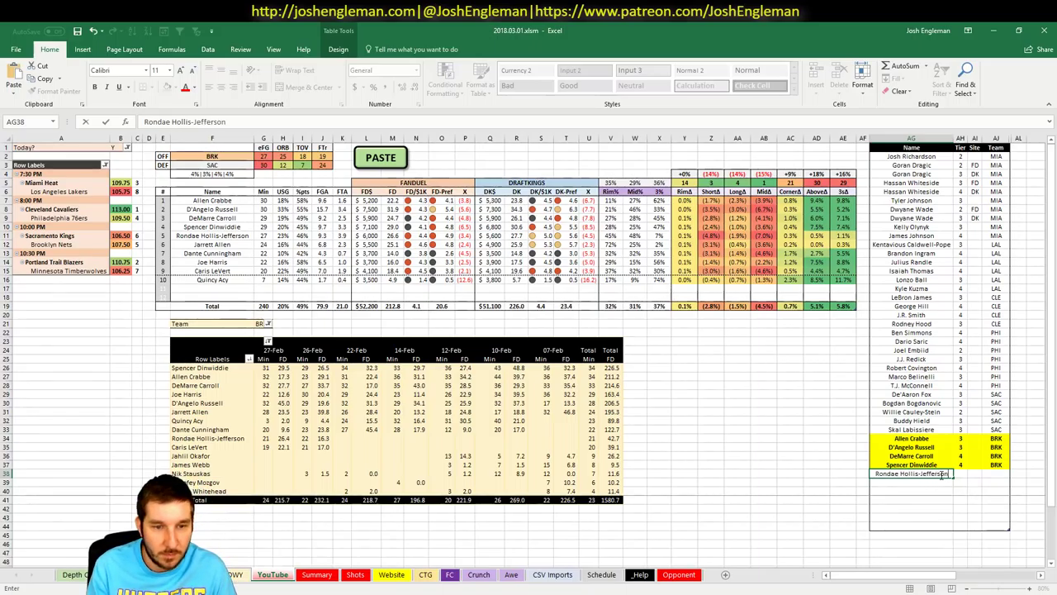
{"action": "key", "text": "Tab"}
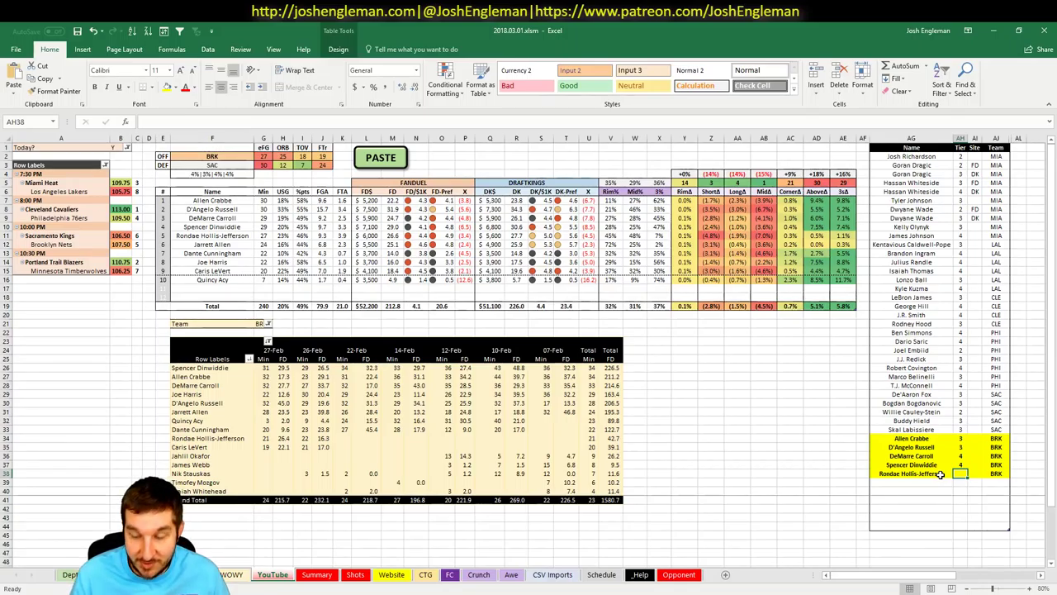
{"action": "type", "text": "4"}
{"action": "key", "text": "Return"}
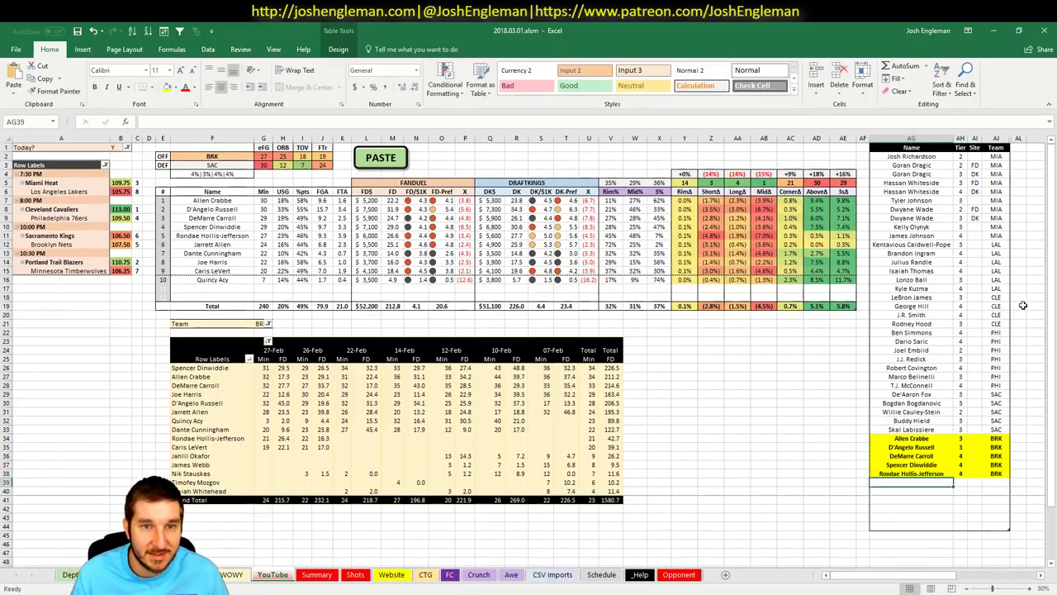
Step: Add Jarrett Allen below Rondae Hollis-Jefferson in the player list
{"action": "type", "text": "Jarrett"}
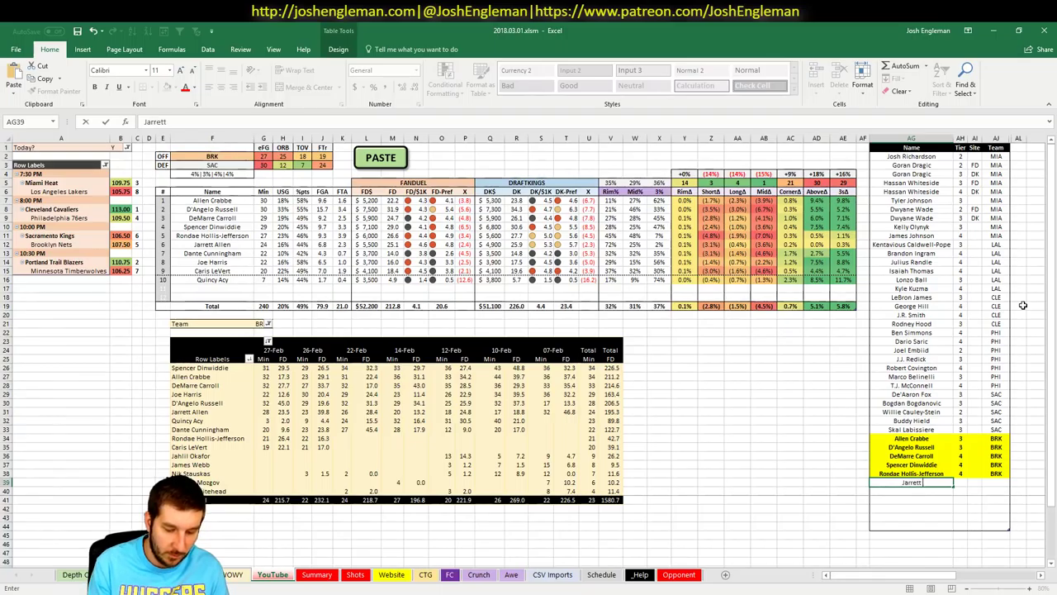
{"action": "type", "text": " Aleln"}
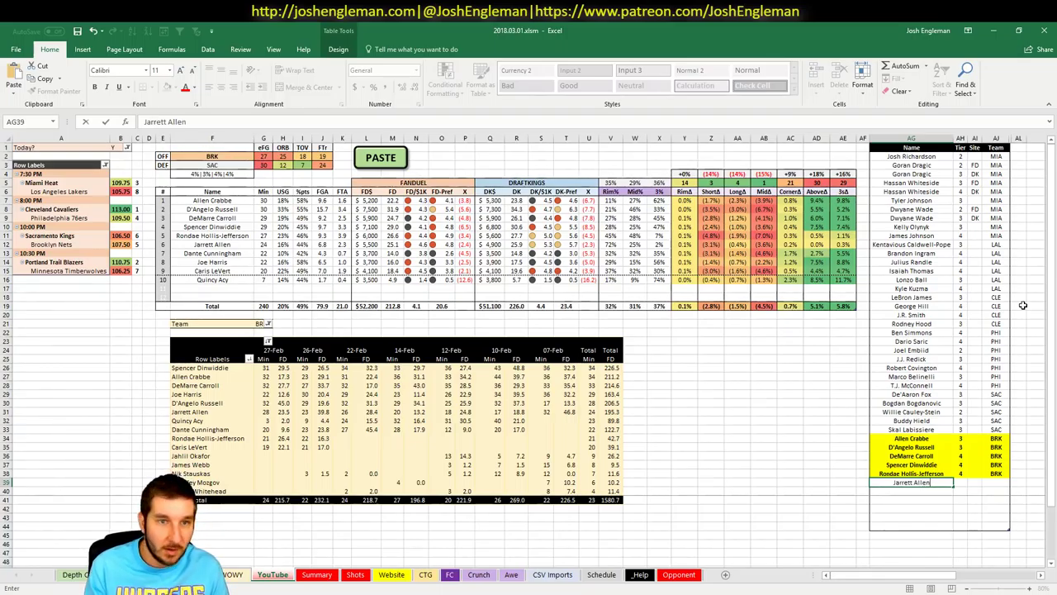
{"action": "key", "text": "Tab"}
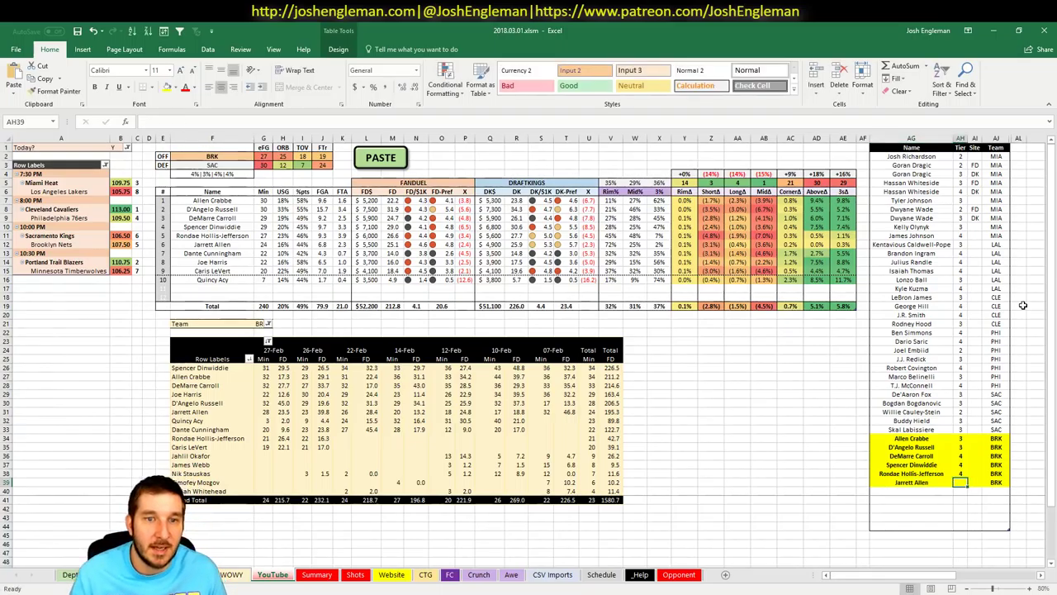
Step: Check Jarrett Allen's DraftKings projection and his 26-Feb and 07-Feb FanDuel scores, and assign him tier 3 in the player list
{"action": "left_click", "coordinate": [506, 244]}
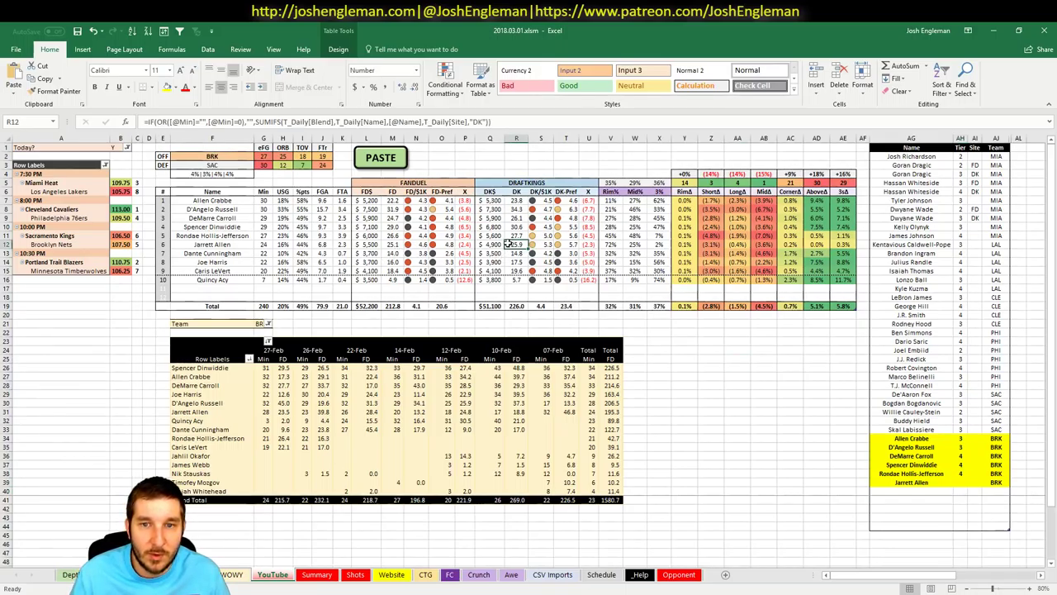
{"action": "left_click", "coordinate": [585, 243]}
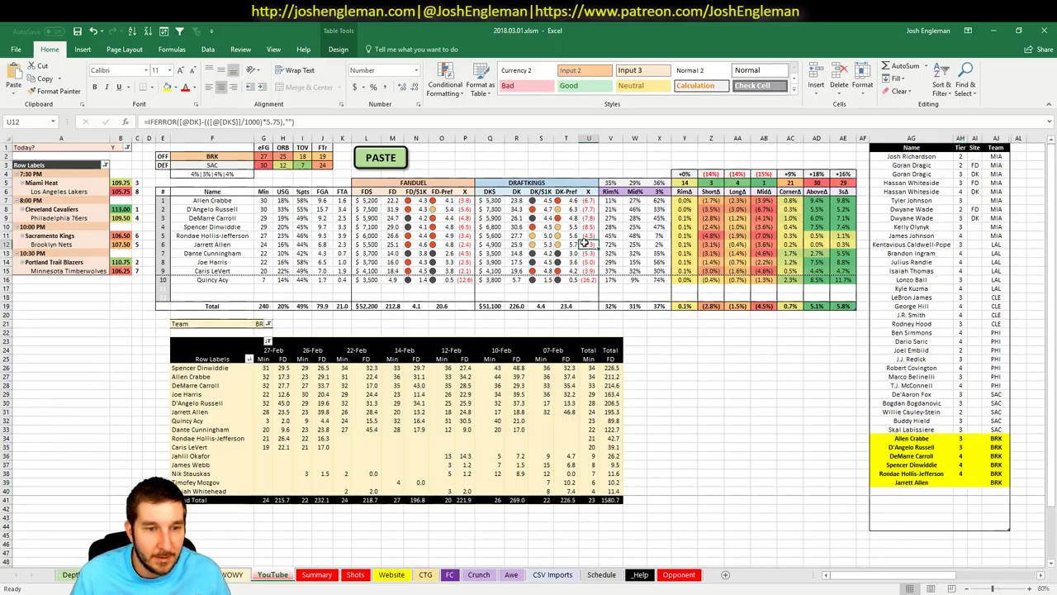
{"action": "left_click", "coordinate": [318, 412]}
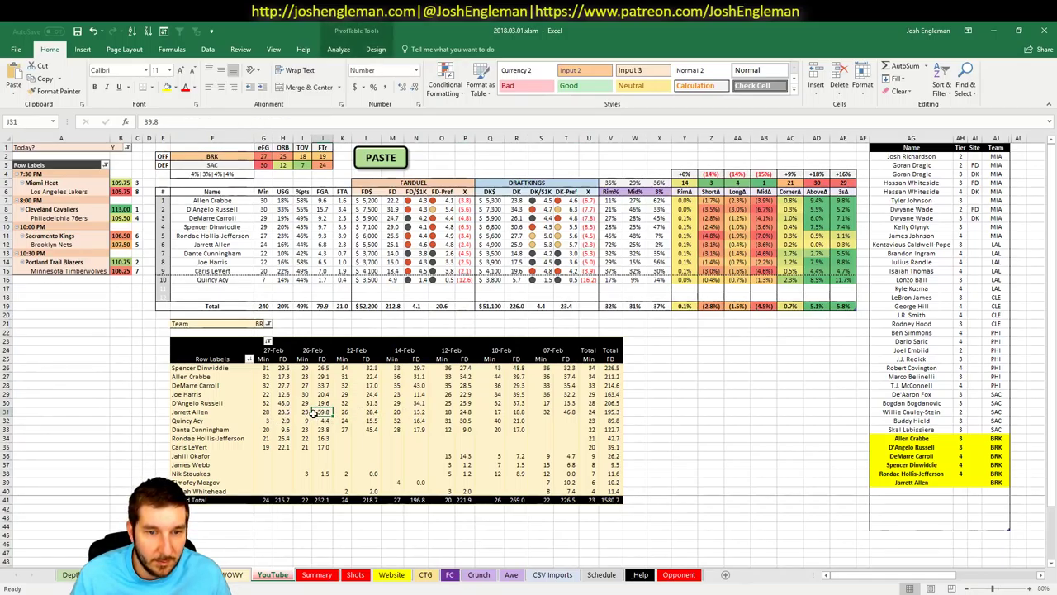
{"action": "left_click", "coordinate": [565, 411]}
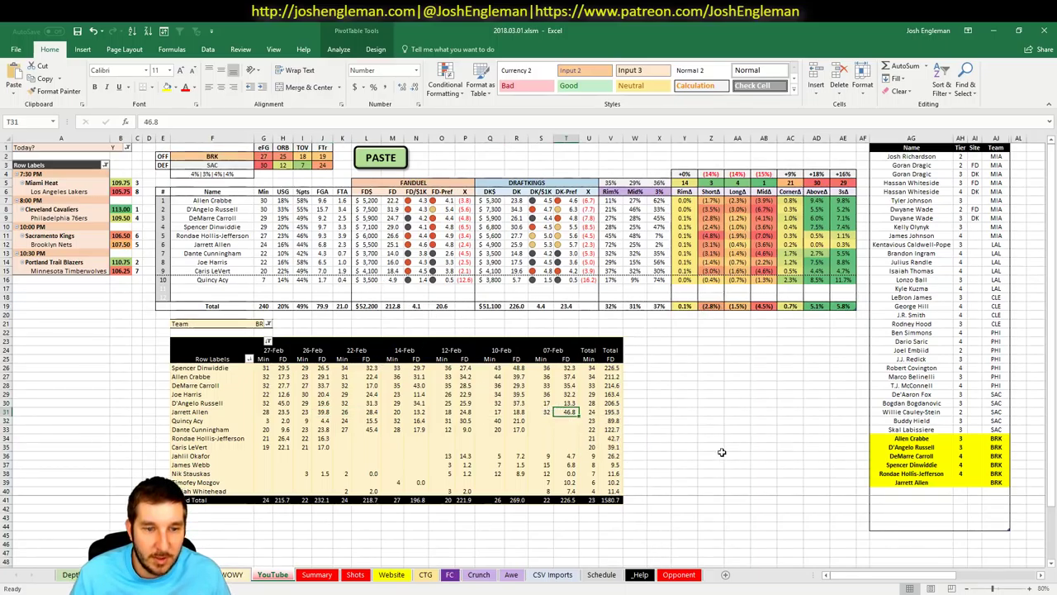
{"action": "left_click", "coordinate": [960, 483]}
{"action": "type", "text": "3"}
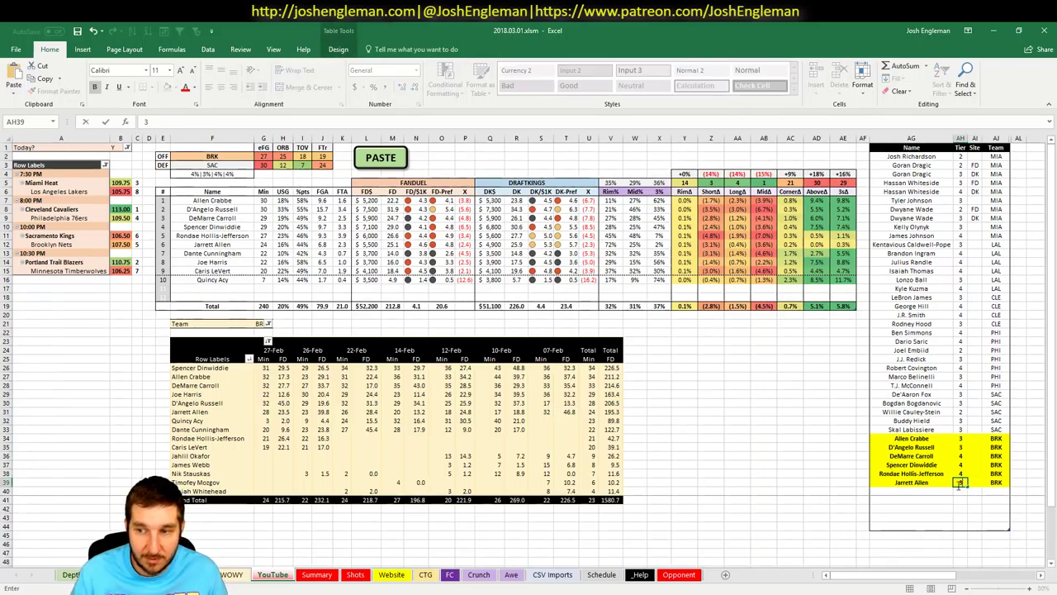
{"action": "key", "text": "Return"}
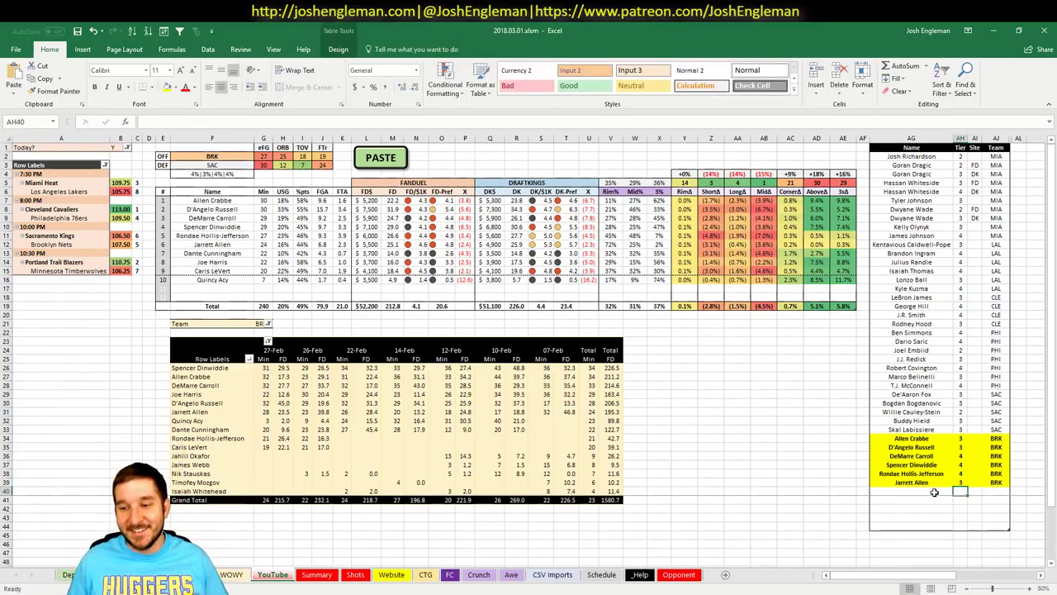
Step: Switch the matchup table's offensive team to POR
{"action": "left_click", "coordinate": [934, 492]}
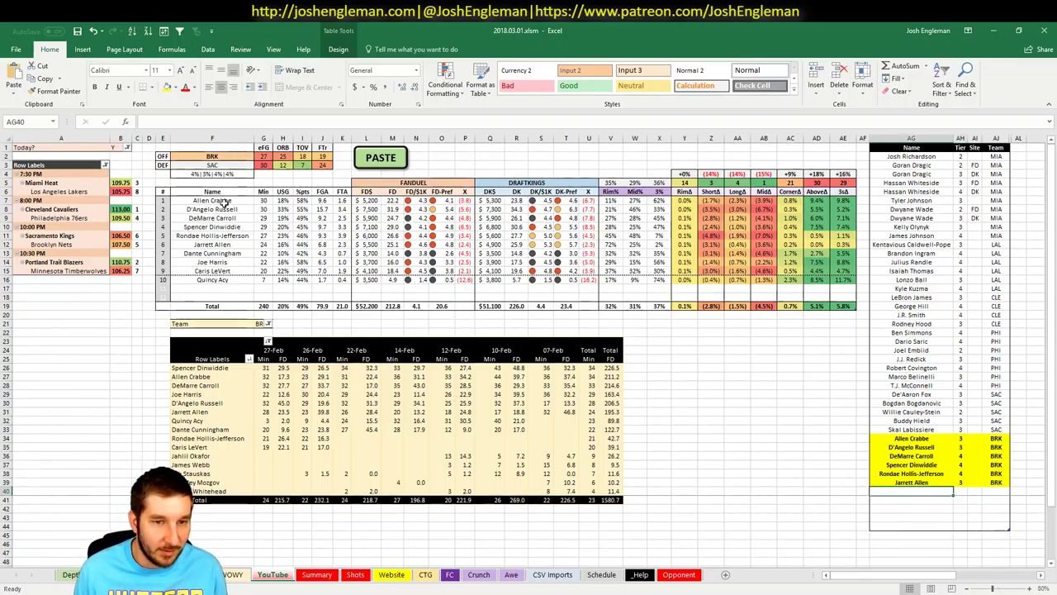
{"action": "left_click", "coordinate": [212, 156]}
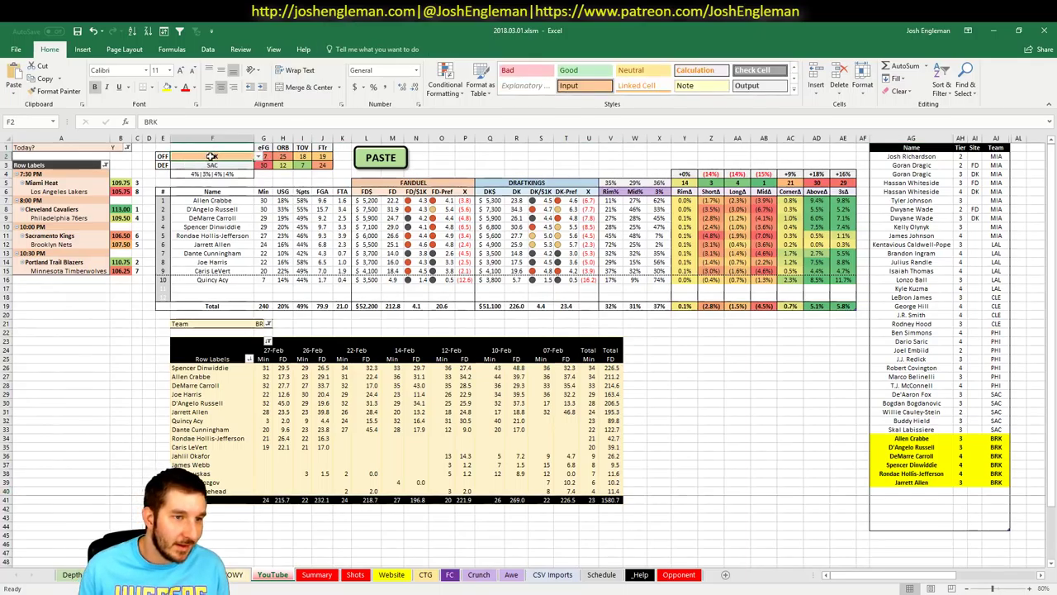
{"action": "type", "text": "POR"}
{"action": "key", "text": "Up"}
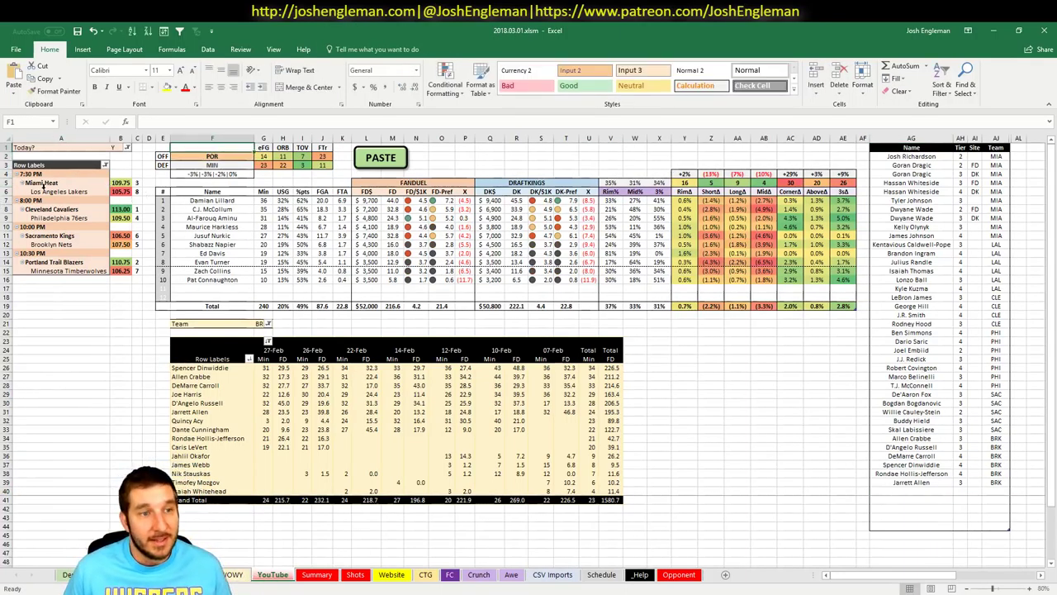
Step: Compare the Miami Heat and Portland Trail Blazers entries in the slate's game list
{"action": "left_click", "coordinate": [79, 183]}
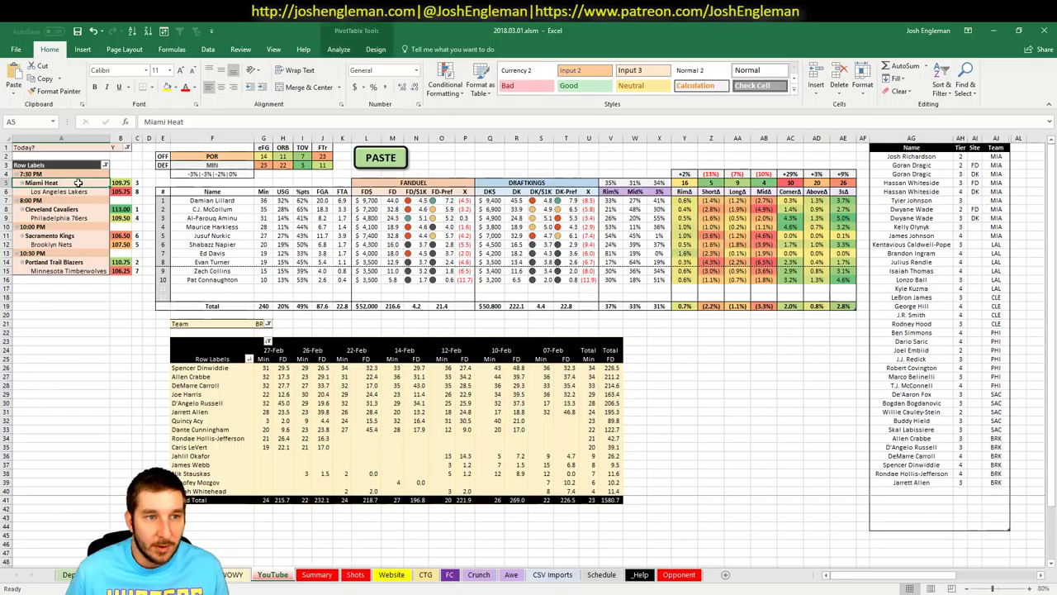
{"action": "left_click", "coordinate": [70, 261]}
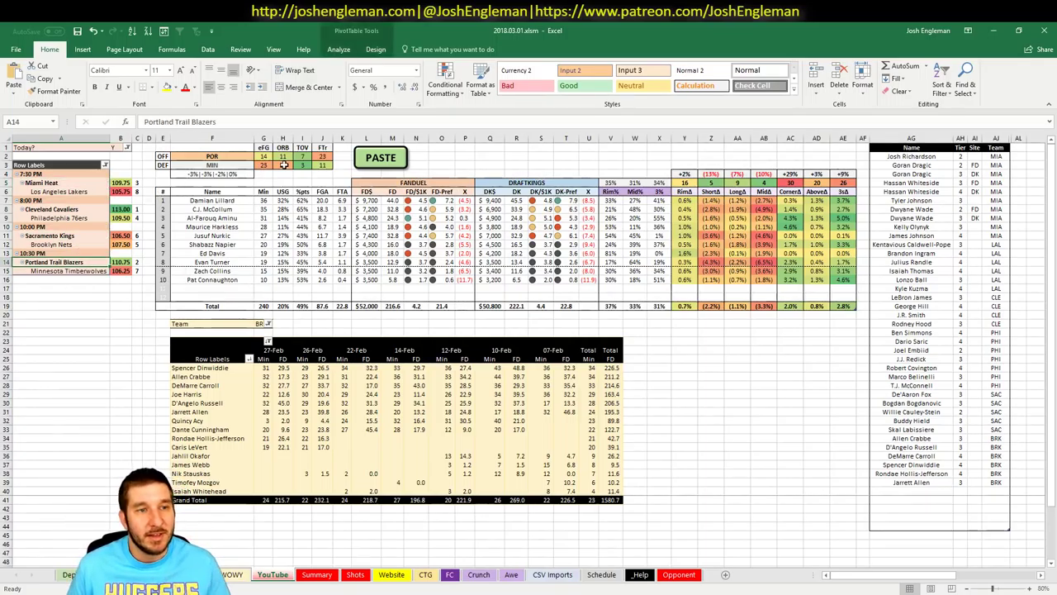
{"action": "left_click", "coordinate": [948, 491]}
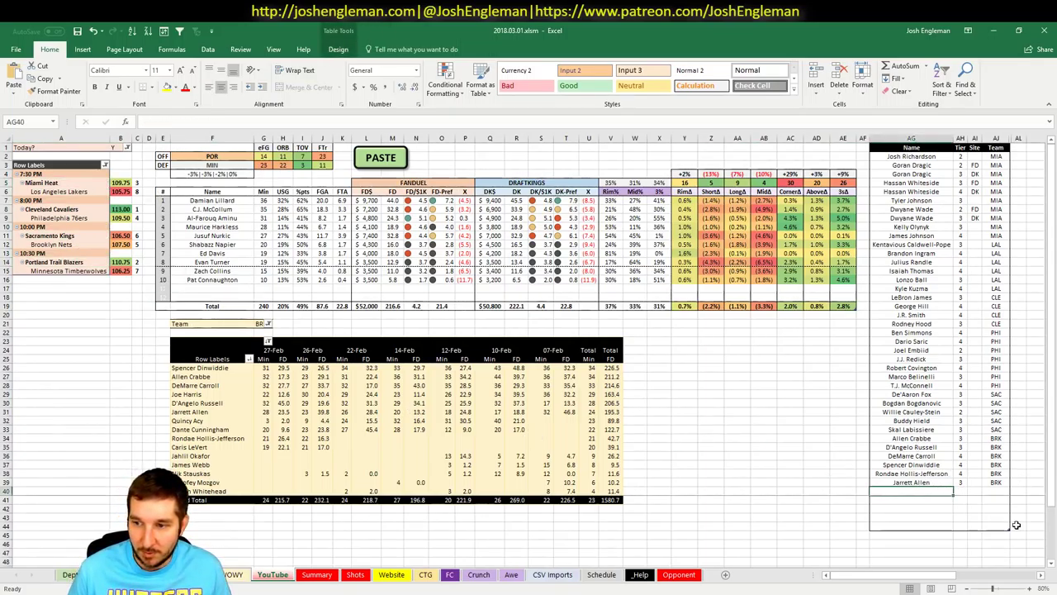
{"action": "left_click", "coordinate": [785, 421]}
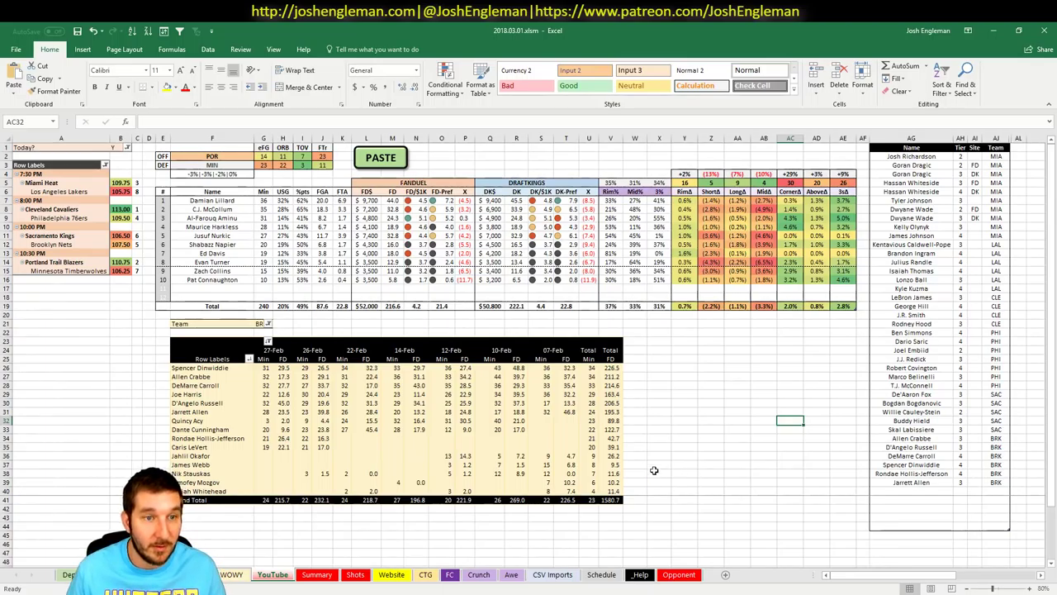
{"action": "left_click", "coordinate": [934, 493]}
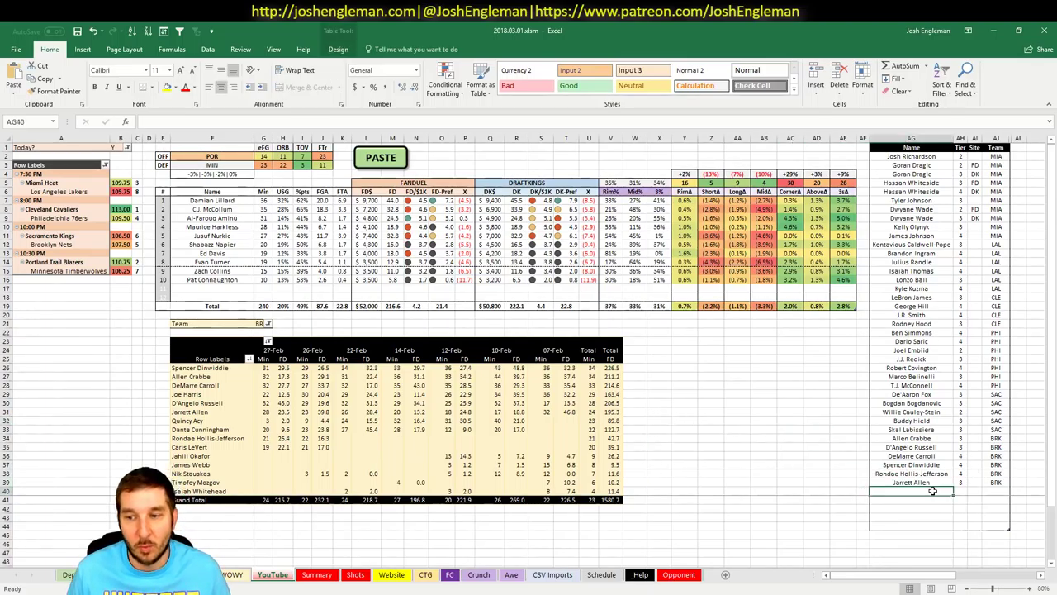
Step: Filter the game log to POR and check Damian Lillard's 24-Feb, 14-Feb and 09-Feb FanDuel scores
{"action": "left_click", "coordinate": [259, 325]}
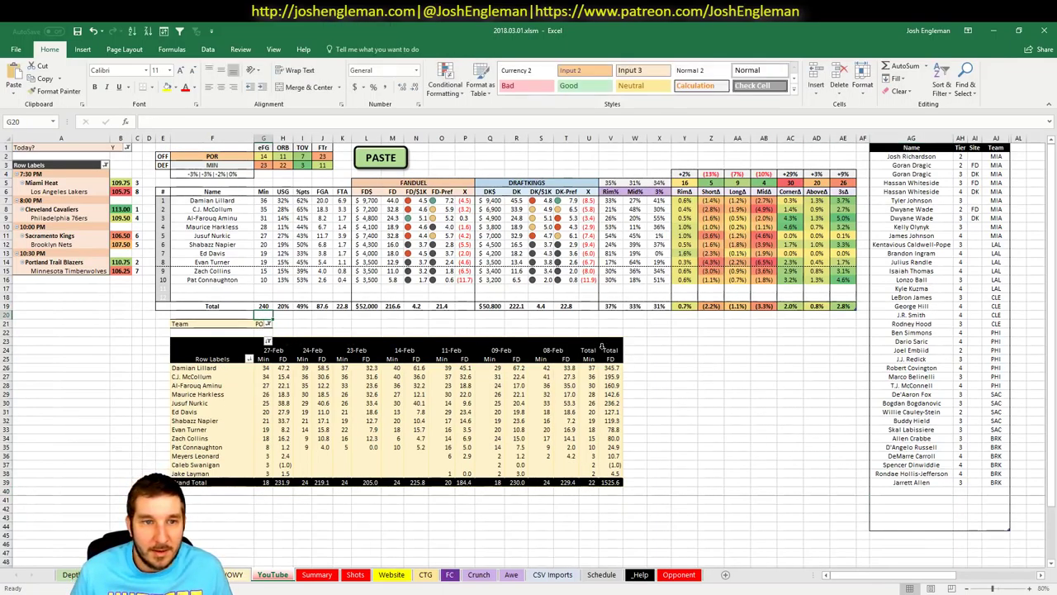
{"action": "left_click", "coordinate": [916, 489]}
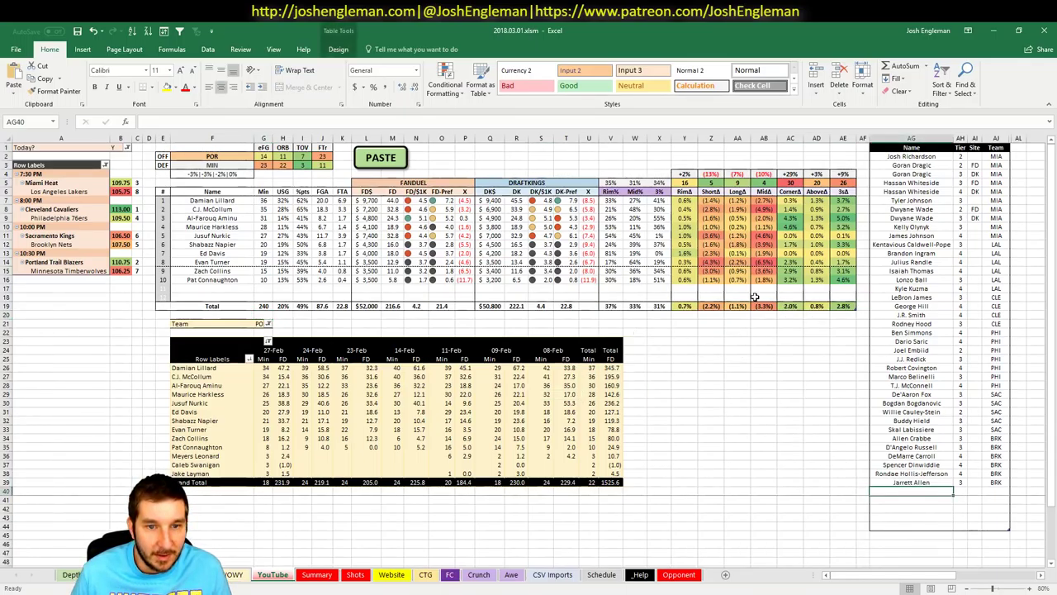
{"action": "left_click", "coordinate": [320, 368]}
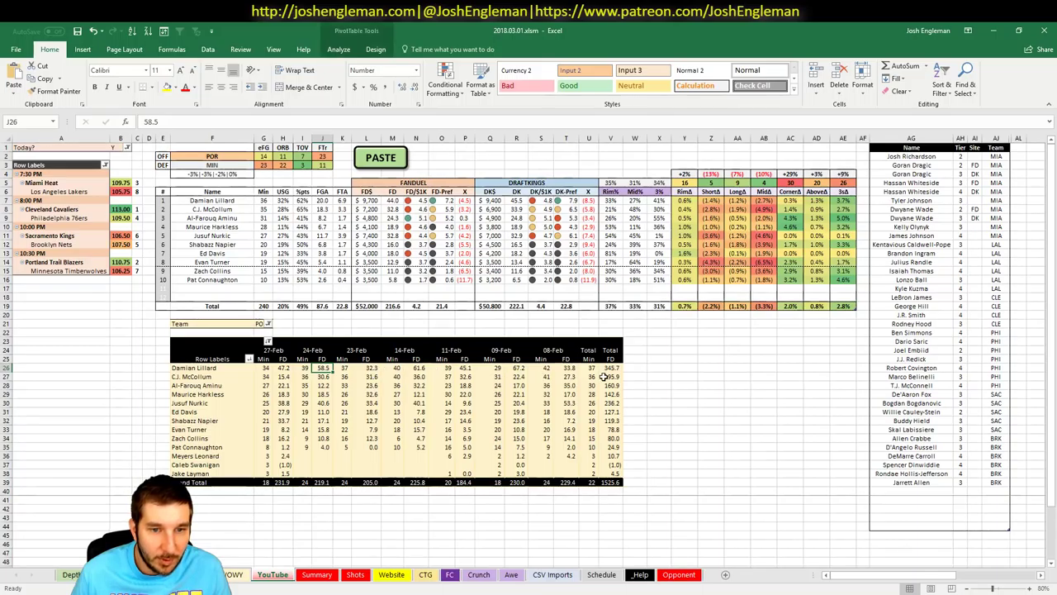
{"action": "left_click", "coordinate": [409, 368]}
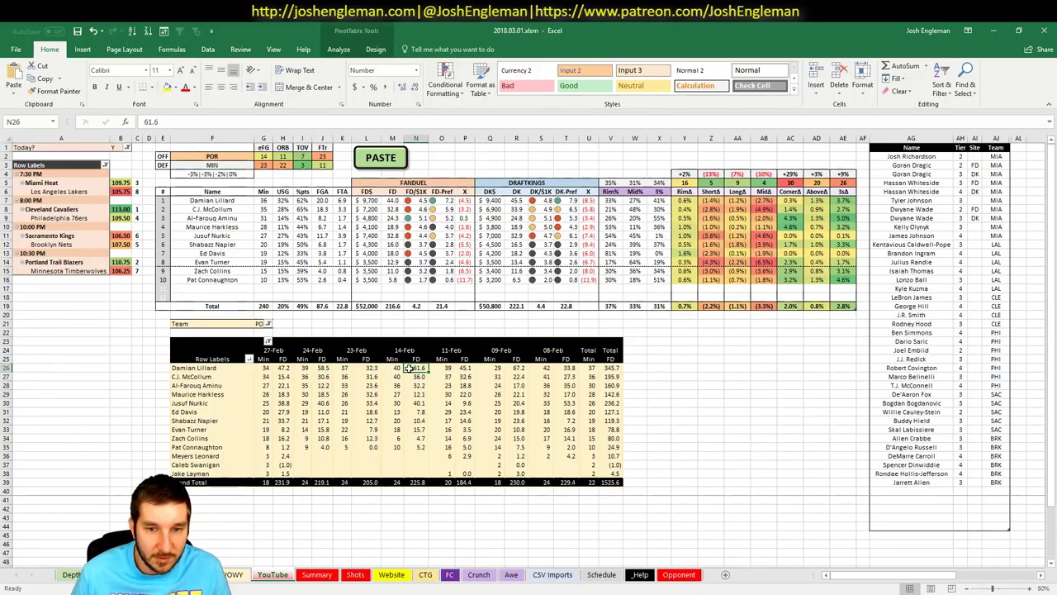
{"action": "left_click", "coordinate": [515, 367]}
Step: Add Damian Lillard below Jarrett Allen in the player list
{"action": "left_click", "coordinate": [902, 489]}
{"action": "type", "text": "Damian Li"}
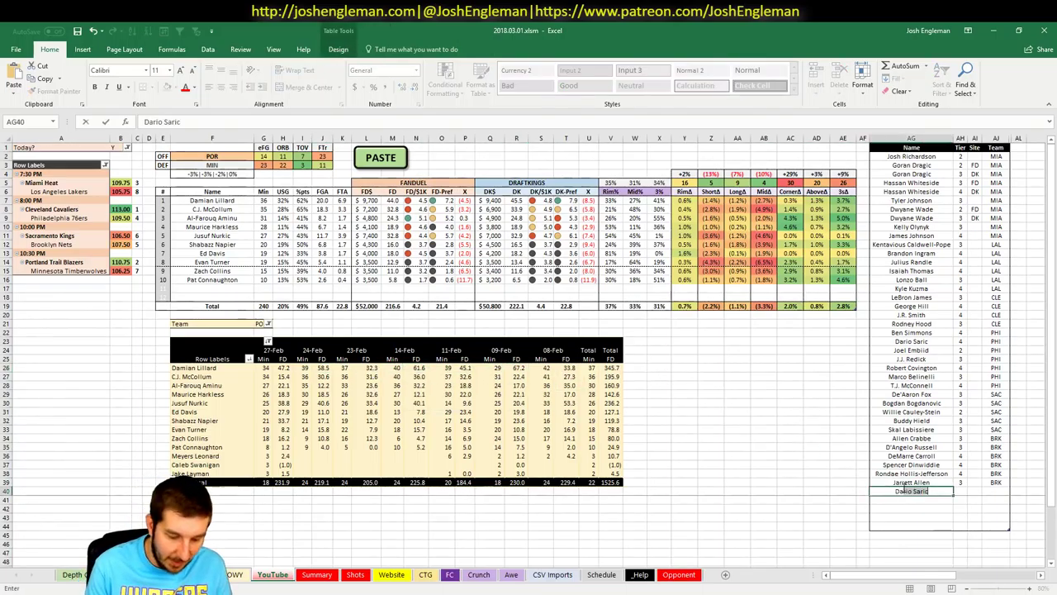
{"action": "type", "text": "llard"}
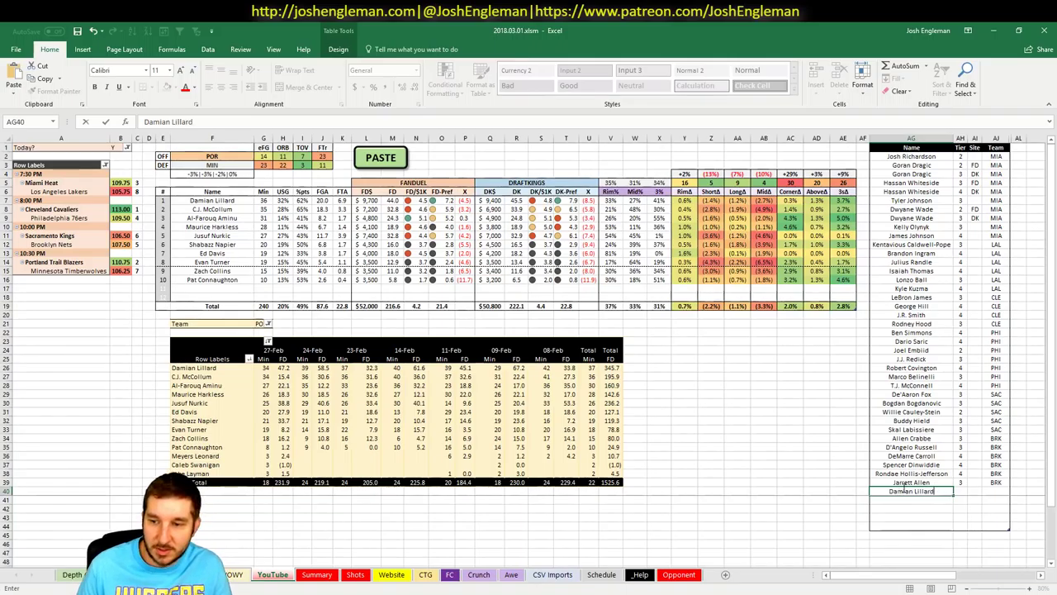
{"action": "key", "text": "Tab"}
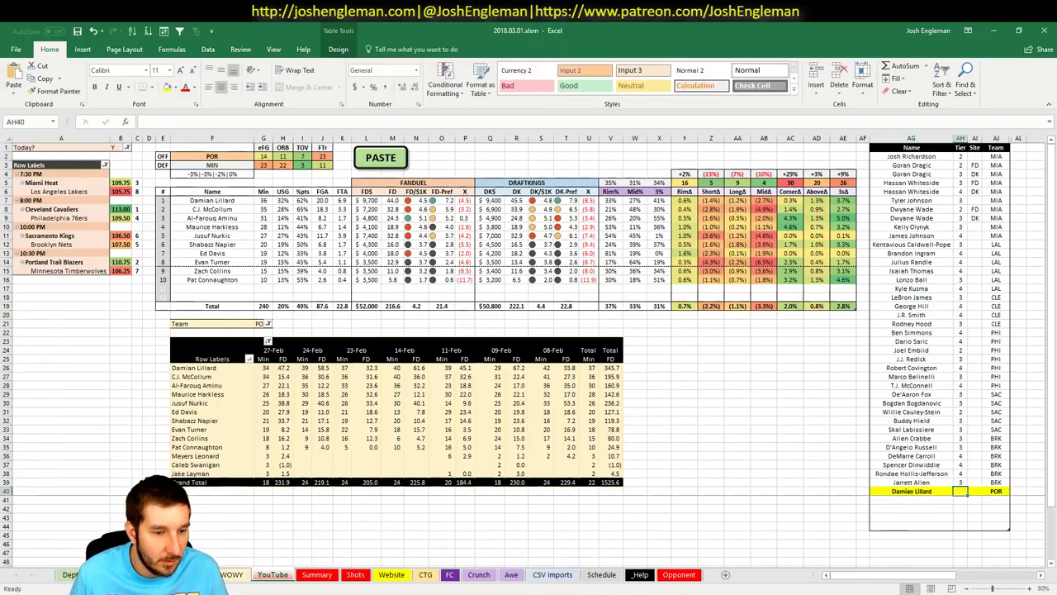
Step: Switch to Cleaning the Glass in the browser, find Minnesota by searching "minn", and open the team's lineup statistics
{"action": "key", "text": "alt+Tab"}
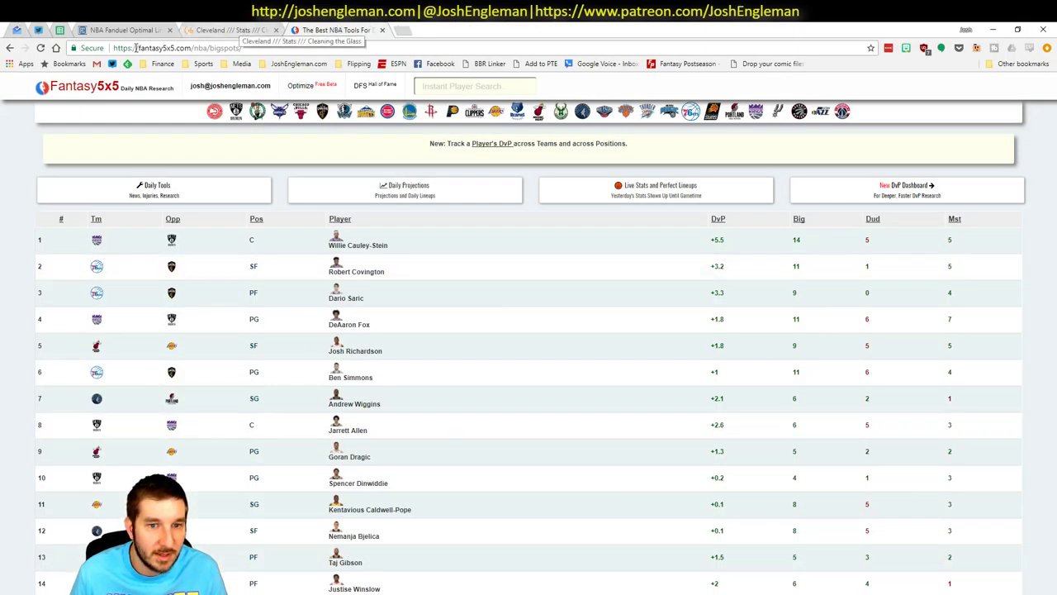
{"action": "left_click", "coordinate": [223, 30]}
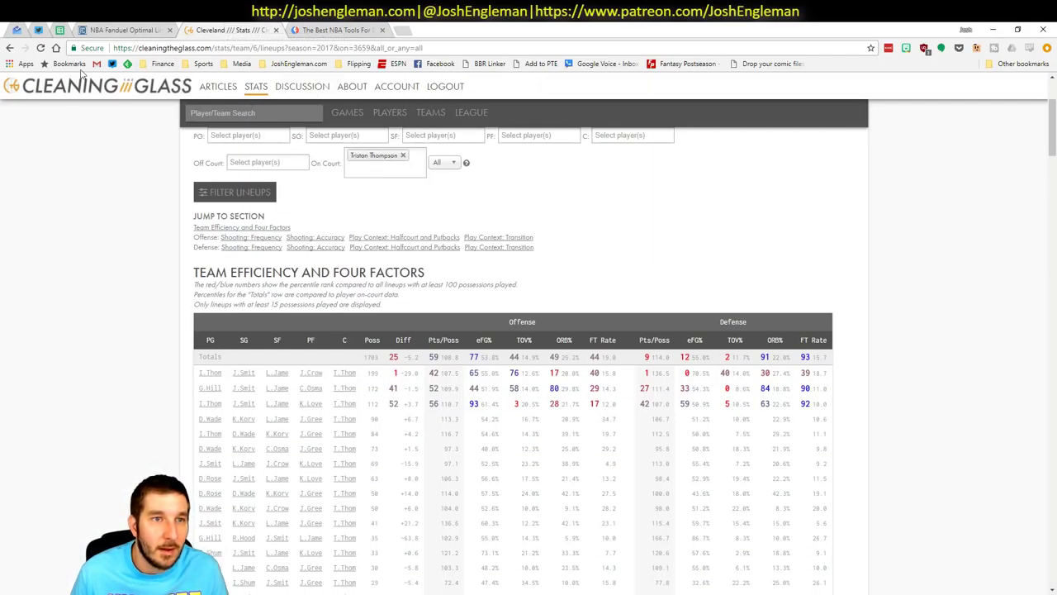
{"action": "left_click", "coordinate": [240, 115]}
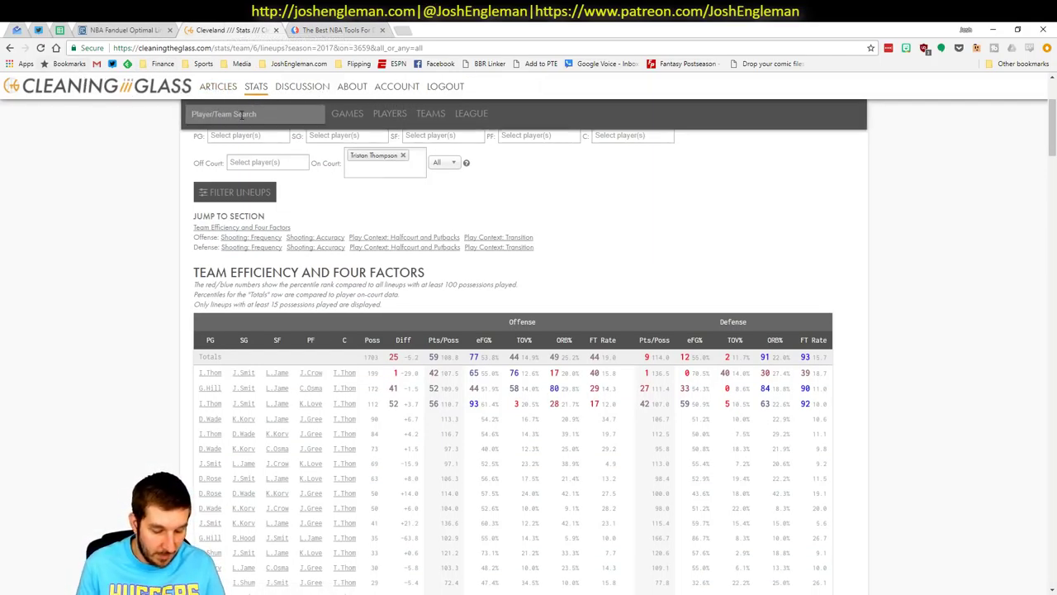
{"action": "type", "text": "minn"}
{"action": "key", "text": "Return"}
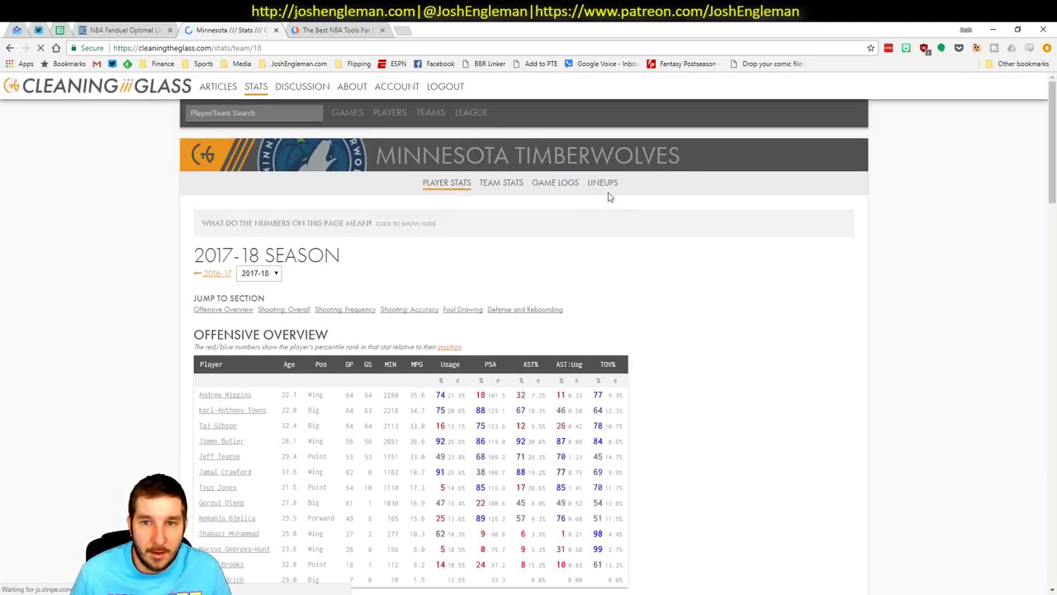
{"action": "left_click", "coordinate": [605, 186]}
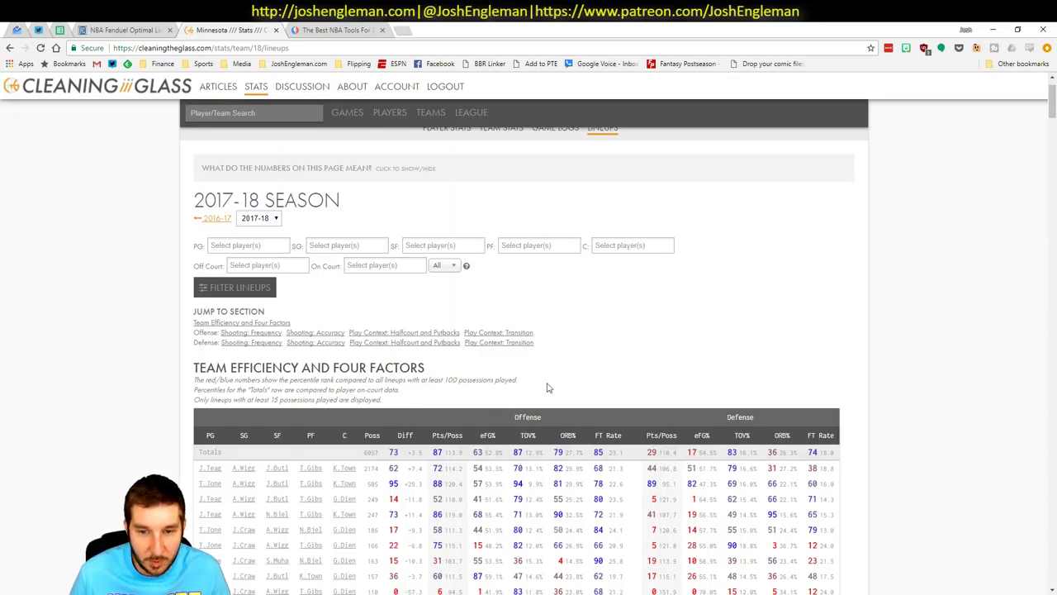
Step: Filter the Minnesota lineups to those with Jimmy Butler off the court
{"action": "left_click", "coordinate": [273, 265]}
{"action": "type", "text": "b"}
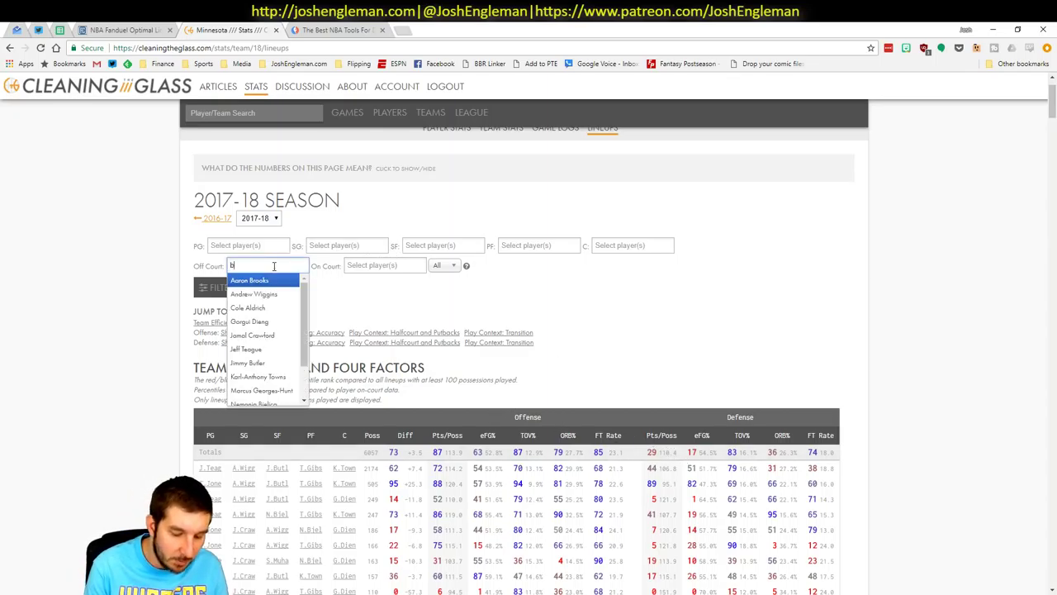
{"action": "type", "text": "utt"}
{"action": "key", "text": "BackSpace"}
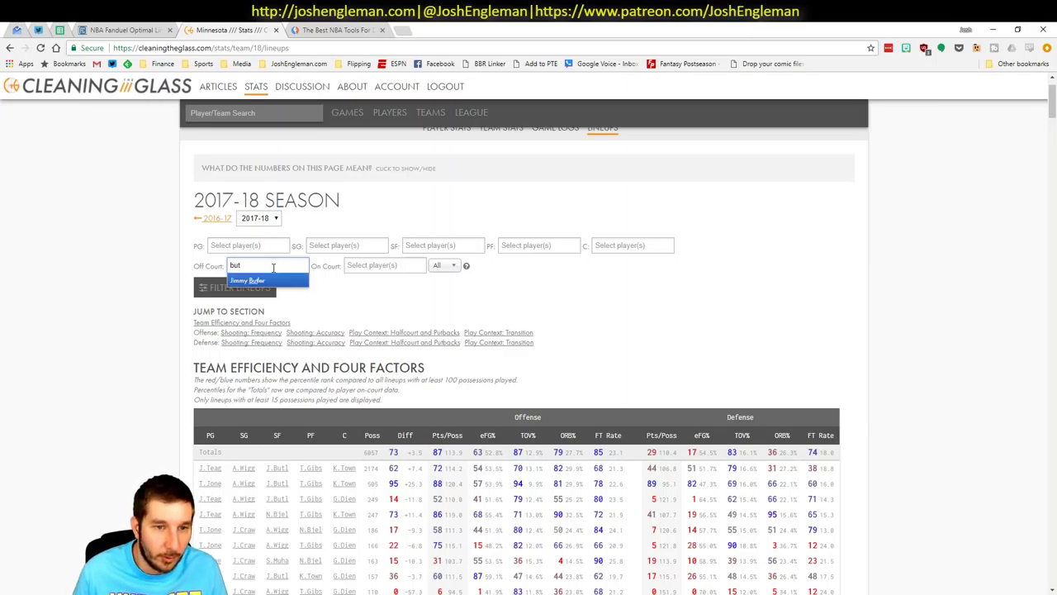
{"action": "left_click", "coordinate": [264, 281]}
{"action": "left_click", "coordinate": [239, 287]}
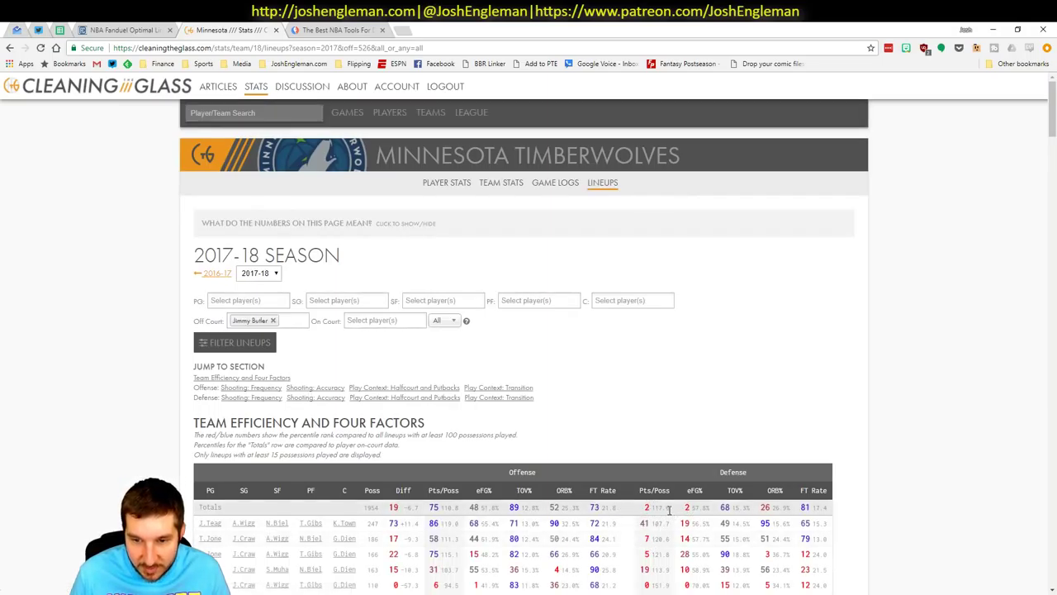
Step: Examine Minnesota's defensive shooting frequency and shooting accuracy tables for the lineups without Jimmy Butler
{"action": "scroll", "coordinate": [798, 360], "scroll_direction": "down", "scroll_amount": 20}
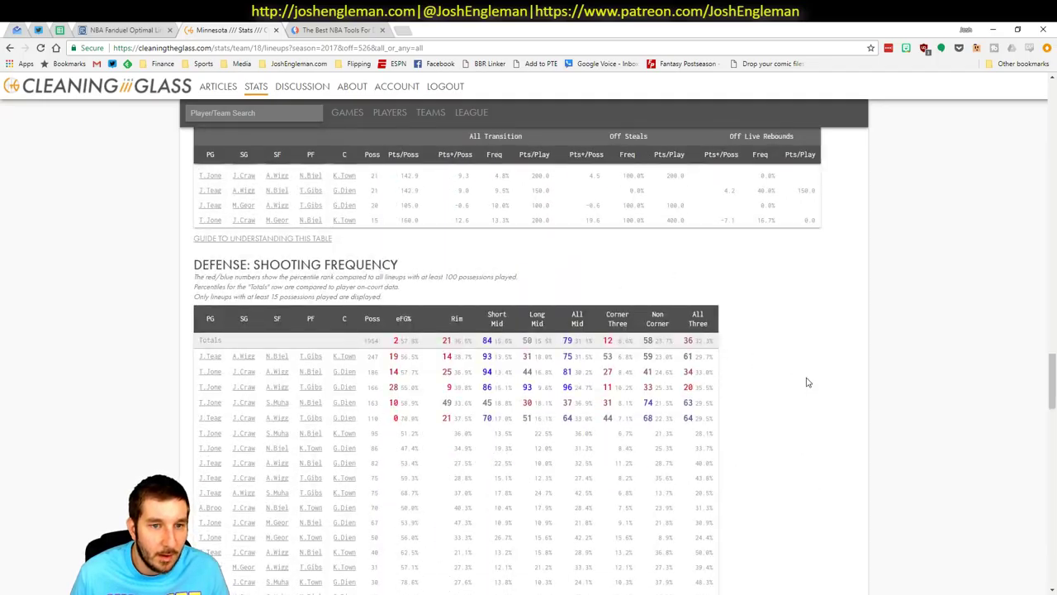
{"action": "scroll", "coordinate": [808, 381], "scroll_direction": "down", "scroll_amount": 5}
{"action": "scroll", "coordinate": [808, 382], "scroll_direction": "up", "scroll_amount": 5}
{"action": "scroll", "coordinate": [807, 381], "scroll_direction": "down", "scroll_amount": 5}
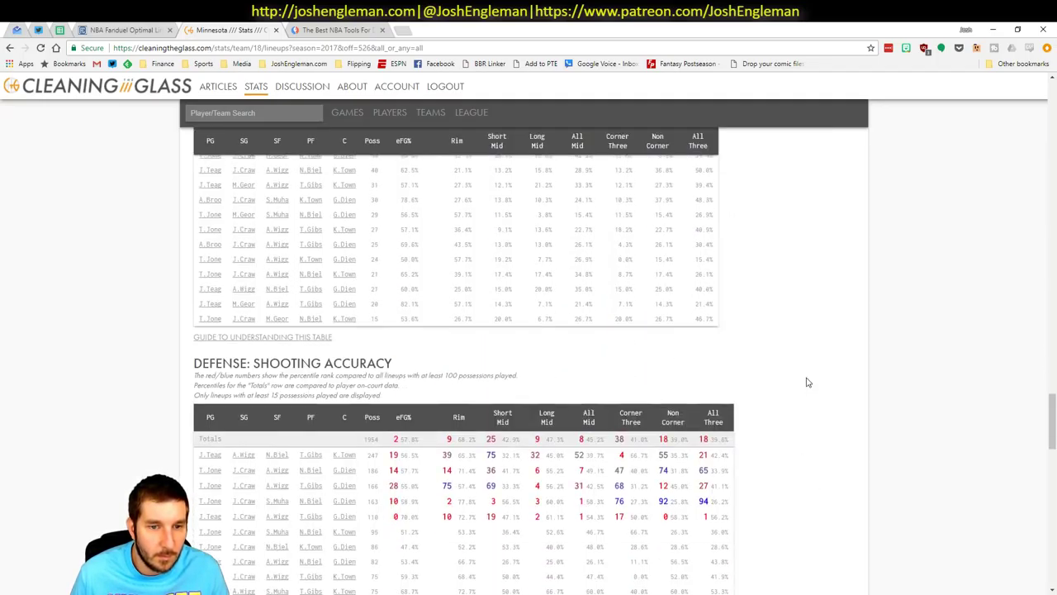
{"action": "scroll", "coordinate": [808, 381], "scroll_direction": "up", "scroll_amount": 3}
{"action": "scroll", "coordinate": [807, 382], "scroll_direction": "down", "scroll_amount": 10}
{"action": "scroll", "coordinate": [808, 381], "scroll_direction": "up", "scroll_amount": 4}
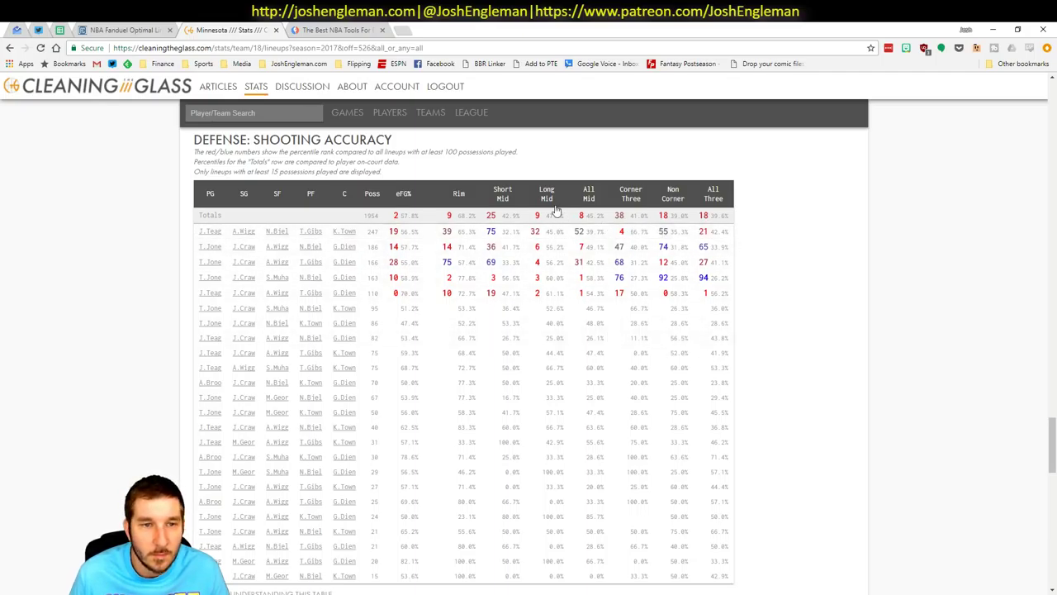
Step: Recheck Minnesota's defensive shooting frequency table, return to the 2018.03.01 workbook in Excel, and set Damian Lillard's tier to 2
{"action": "scroll", "coordinate": [748, 232], "scroll_direction": "up", "scroll_amount": 5}
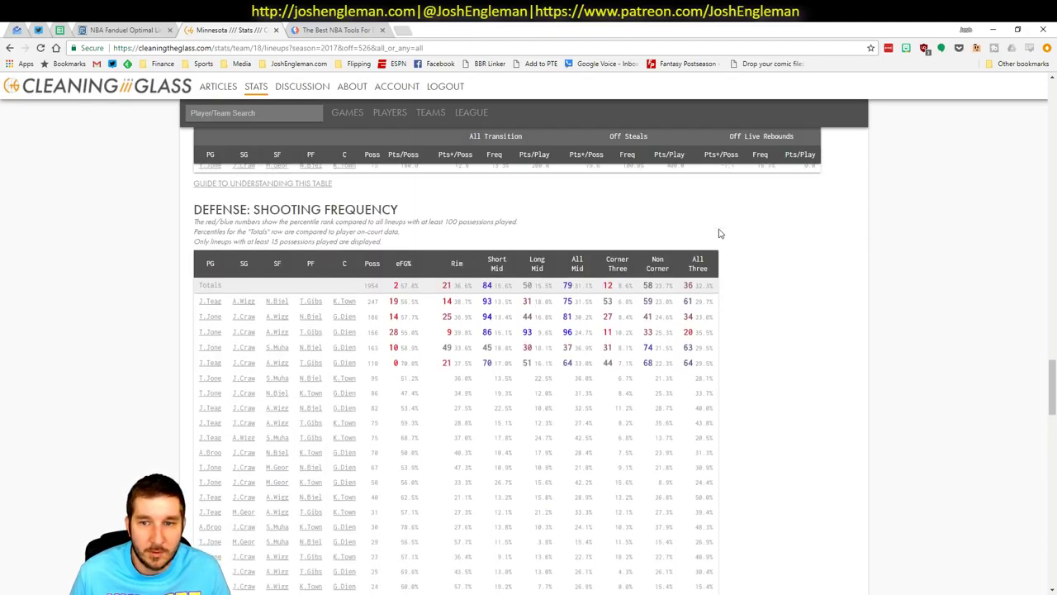
{"action": "key", "text": "alt+Tab"}
{"action": "key", "text": "alt+Tab"}
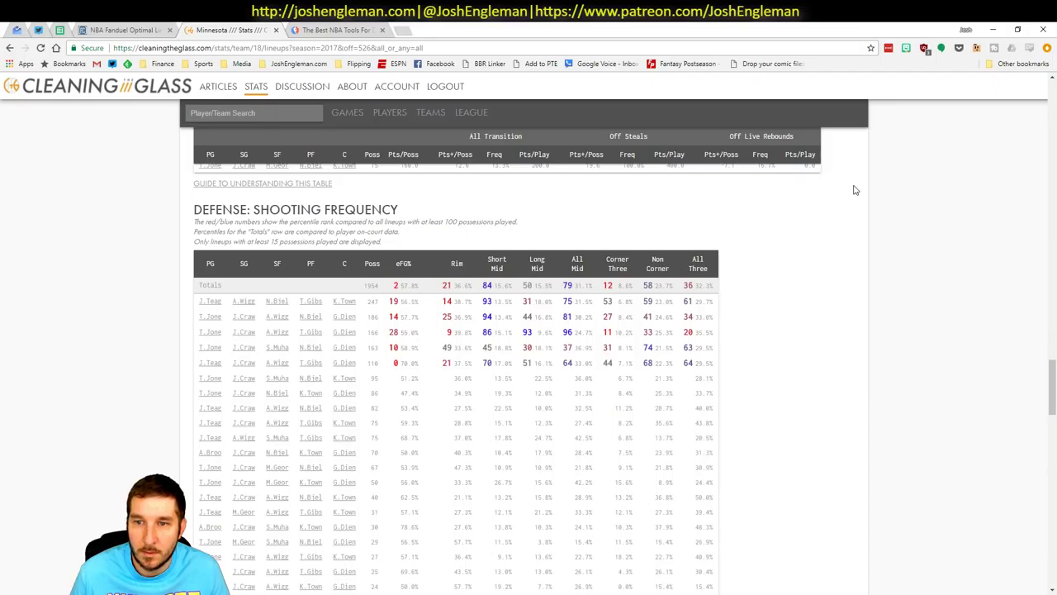
{"action": "key", "text": "alt+Tab"}
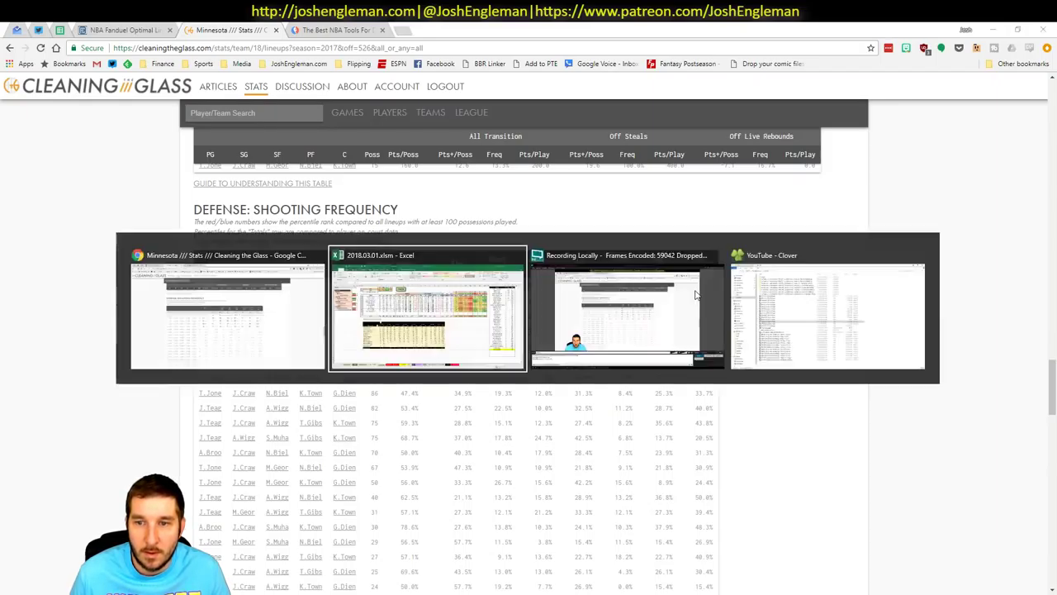
{"action": "key", "text": "alt+Tab"}
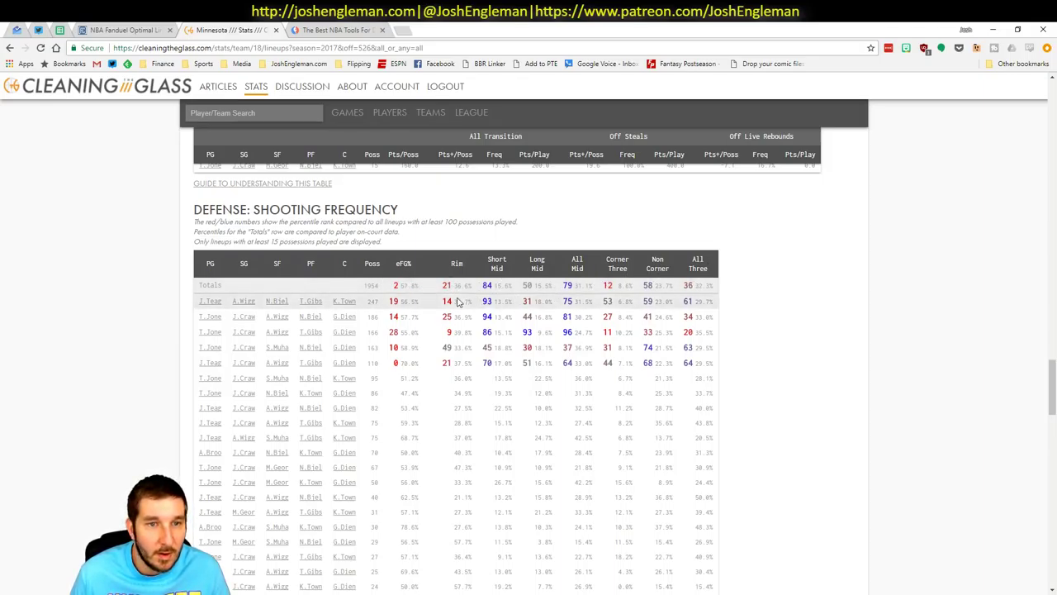
{"action": "key", "text": "alt+Tab"}
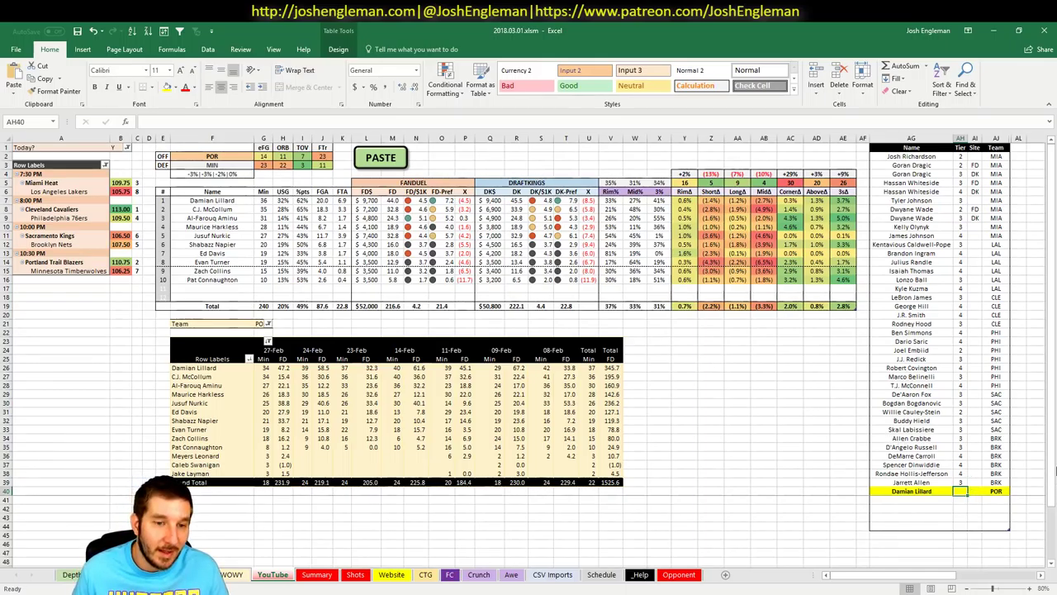
{"action": "type", "text": "2"}
{"action": "key", "text": "Return"}
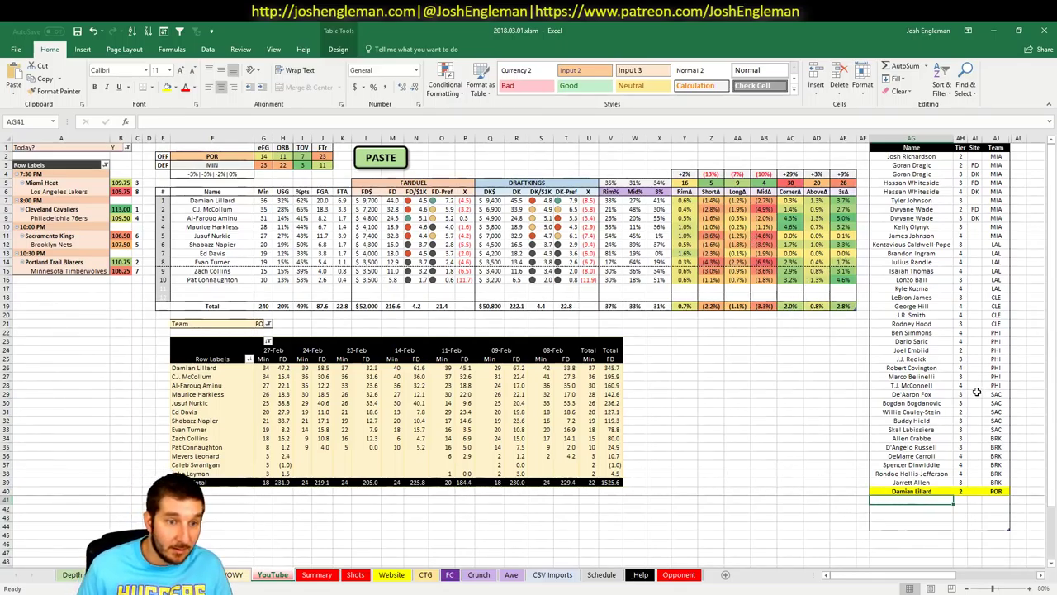
Step: Add C.J. McCollum below Damian Lillard in the player list with tier 3
{"action": "type", "text": "C.J. Mc"}
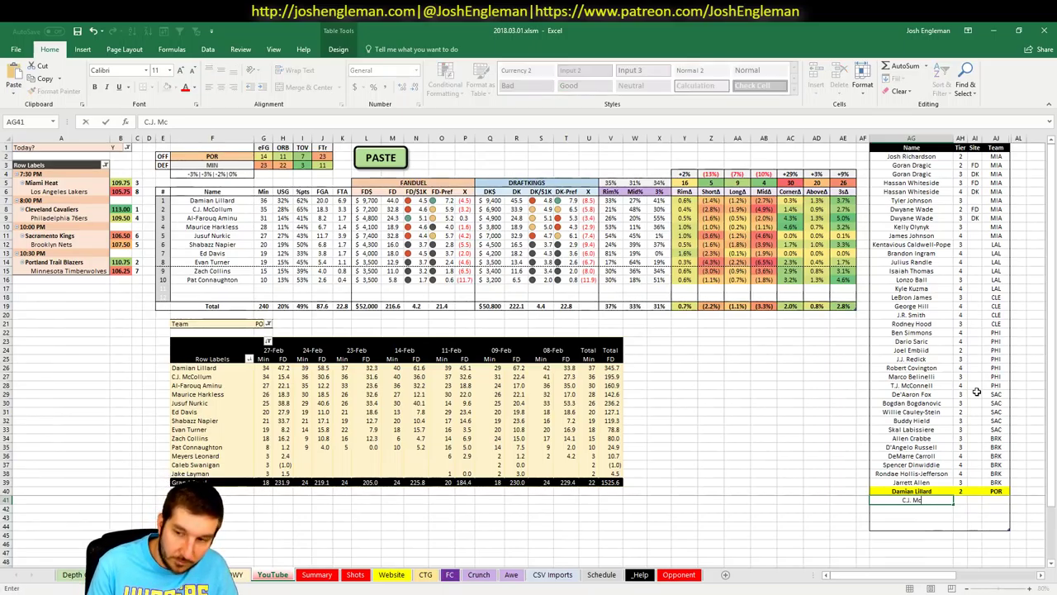
{"action": "type", "text": "Collum"}
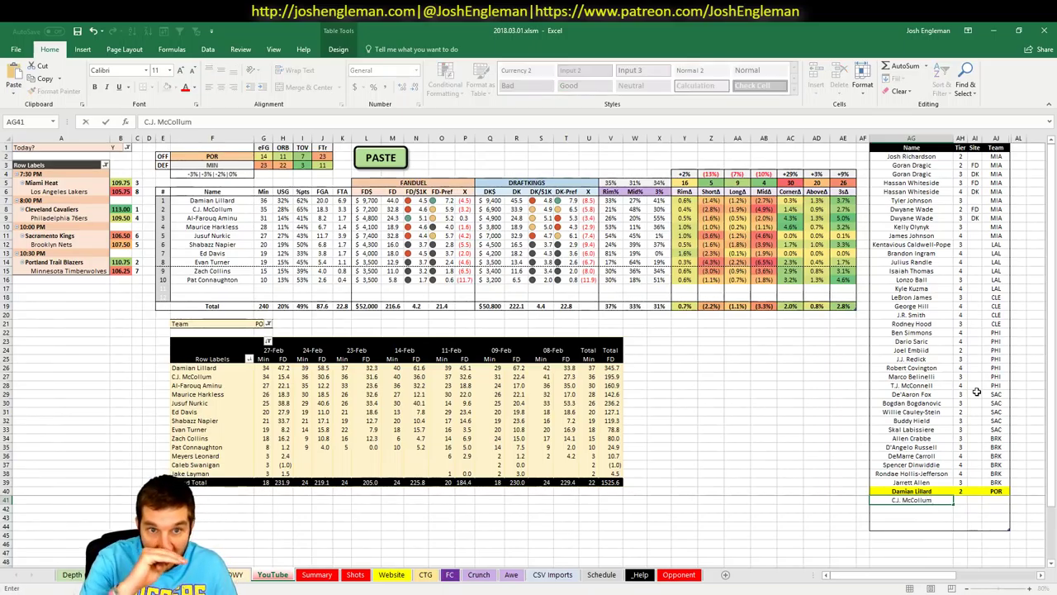
{"action": "key", "text": "Tab"}
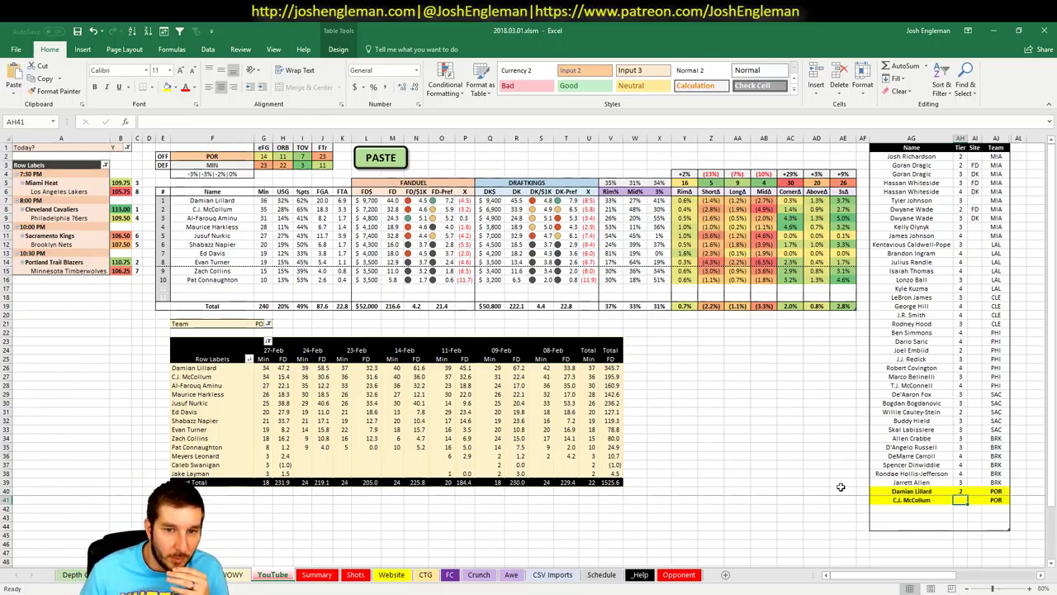
{"action": "left_click", "coordinate": [417, 376]}
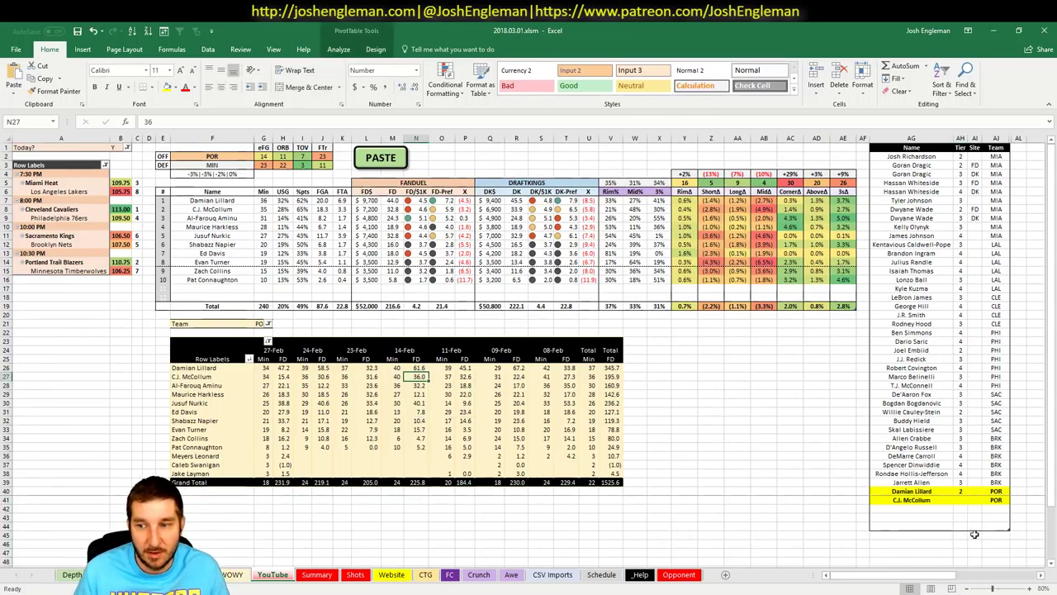
{"action": "left_click", "coordinate": [960, 499]}
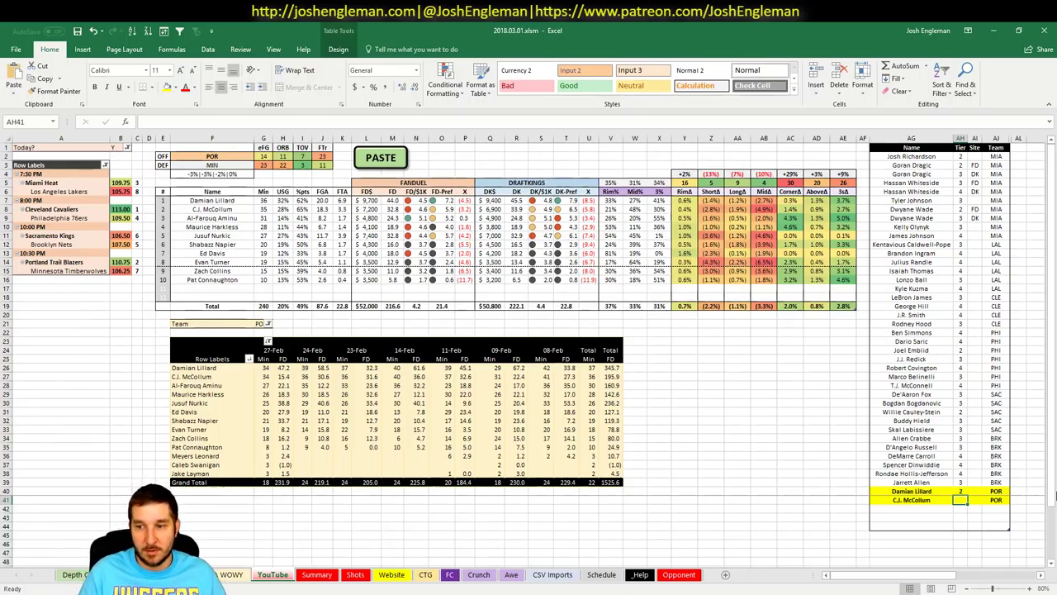
{"action": "type", "text": "3"}
{"action": "key", "text": "Return"}
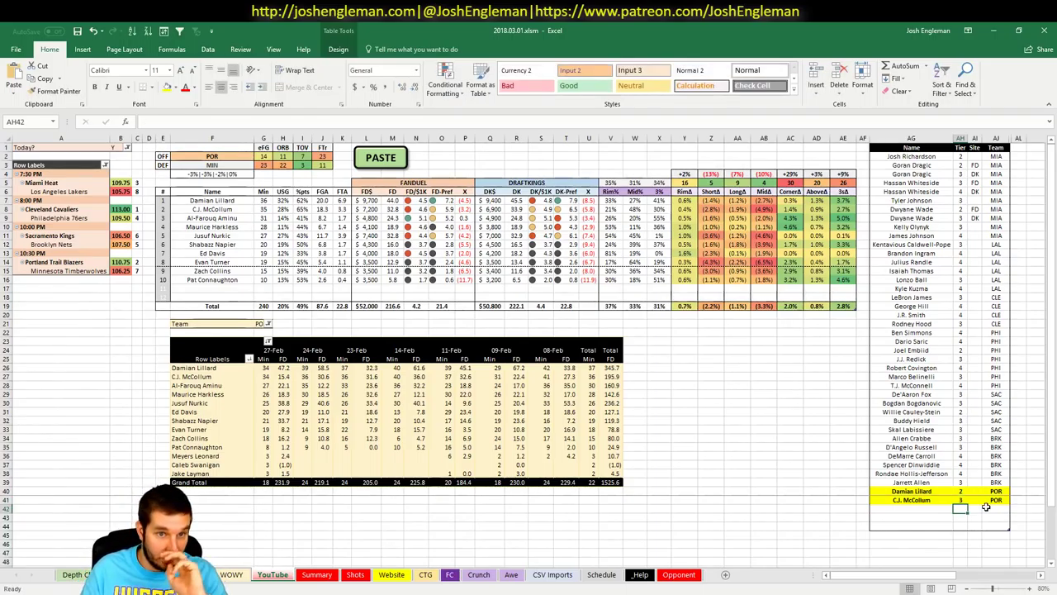
Step: Add Al-Farouq Aminu to the name column below C.J. McCollum with tier 3
{"action": "type", "text": "Al-"}
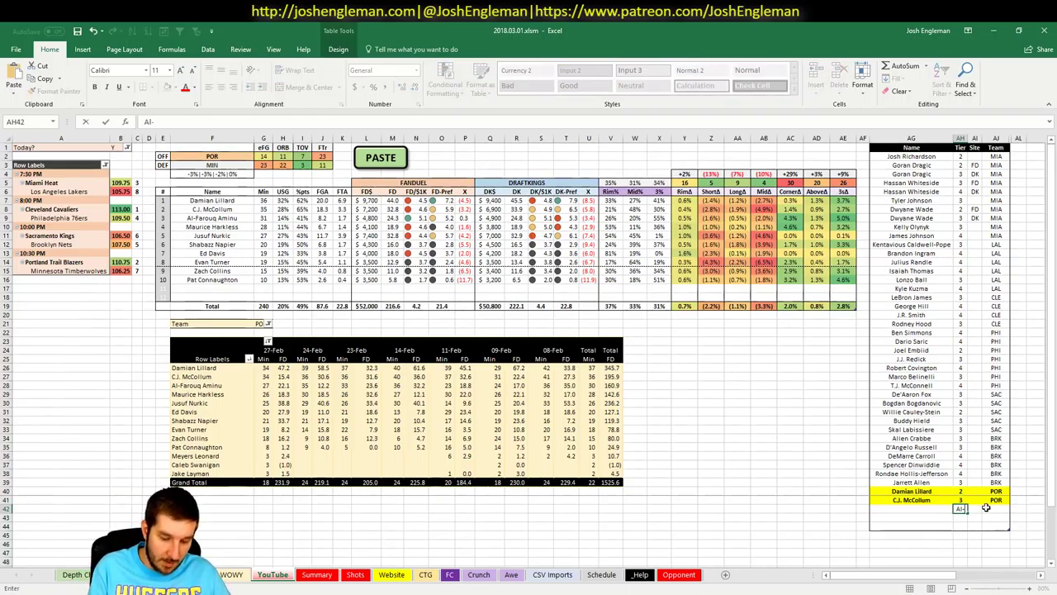
{"action": "type", "text": "Farouq"}
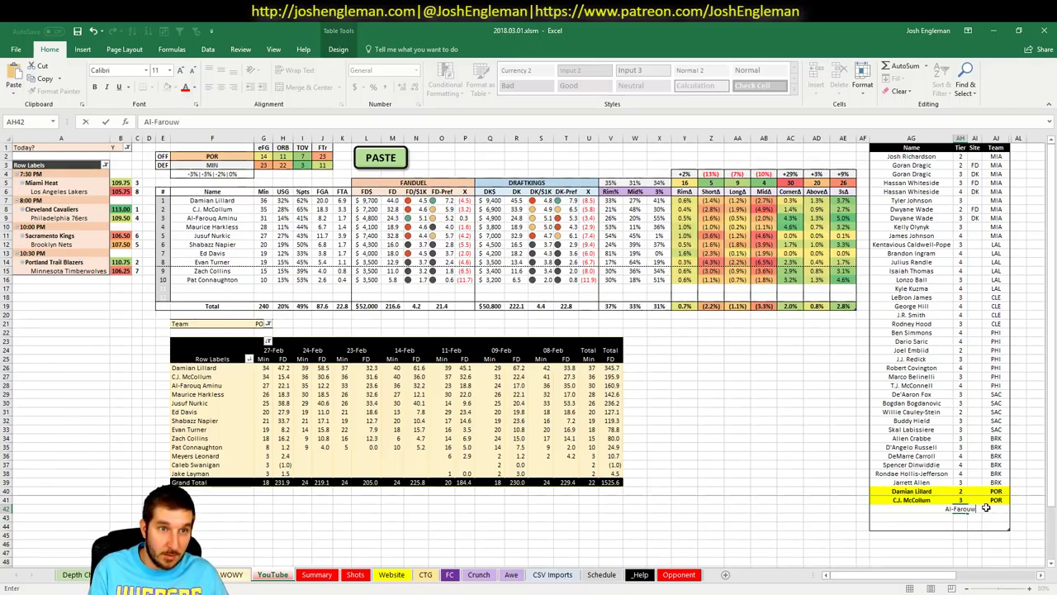
{"action": "key", "text": "BackSpace"}
{"action": "type", "text": "q Aminu"}
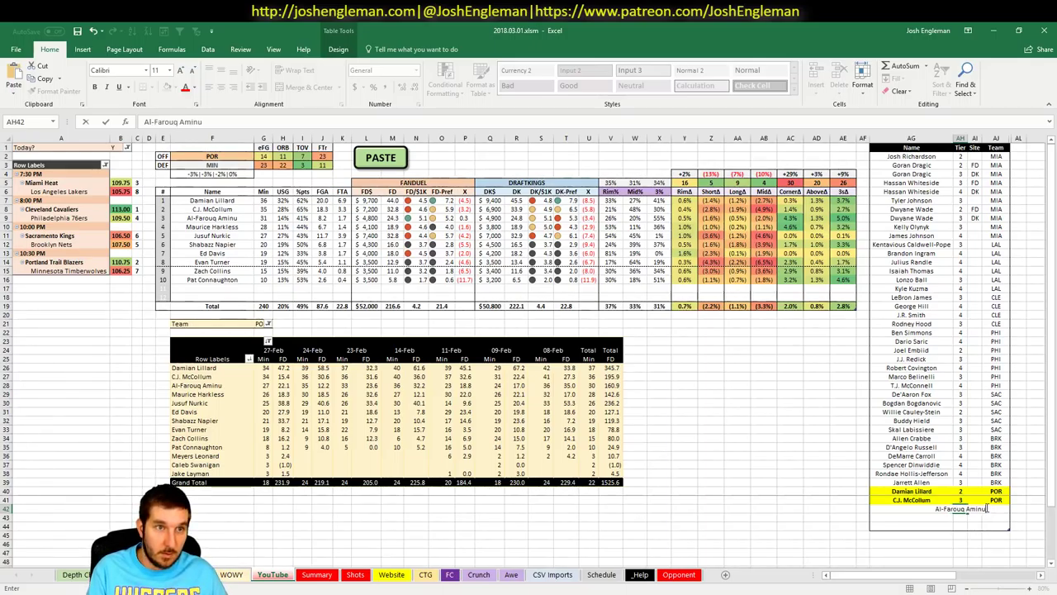
{"action": "key", "text": "Tab"}
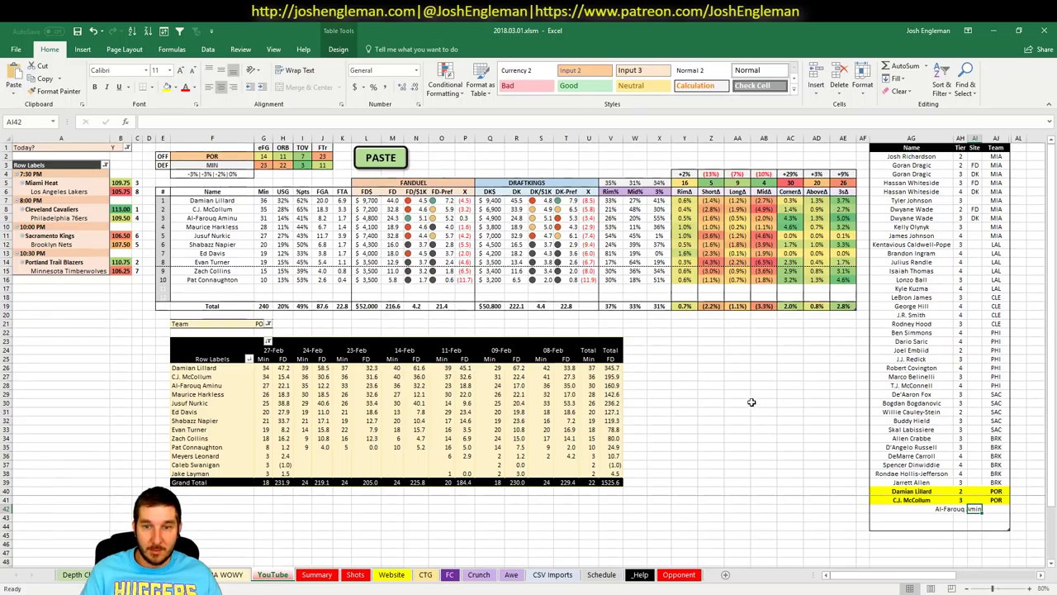
{"action": "left_click", "coordinate": [413, 386]}
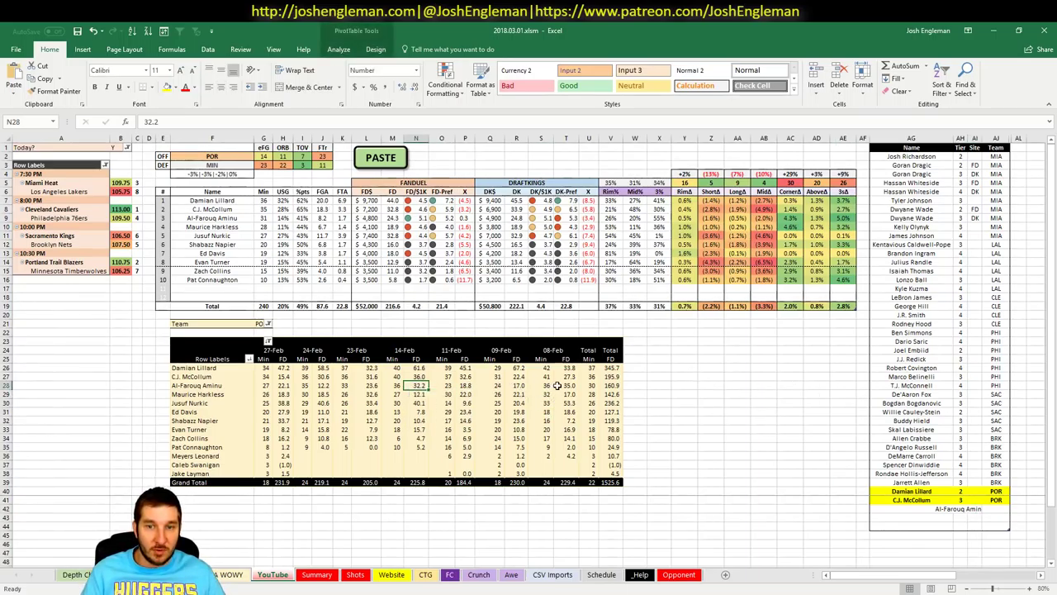
{"action": "left_click", "coordinate": [933, 510]}
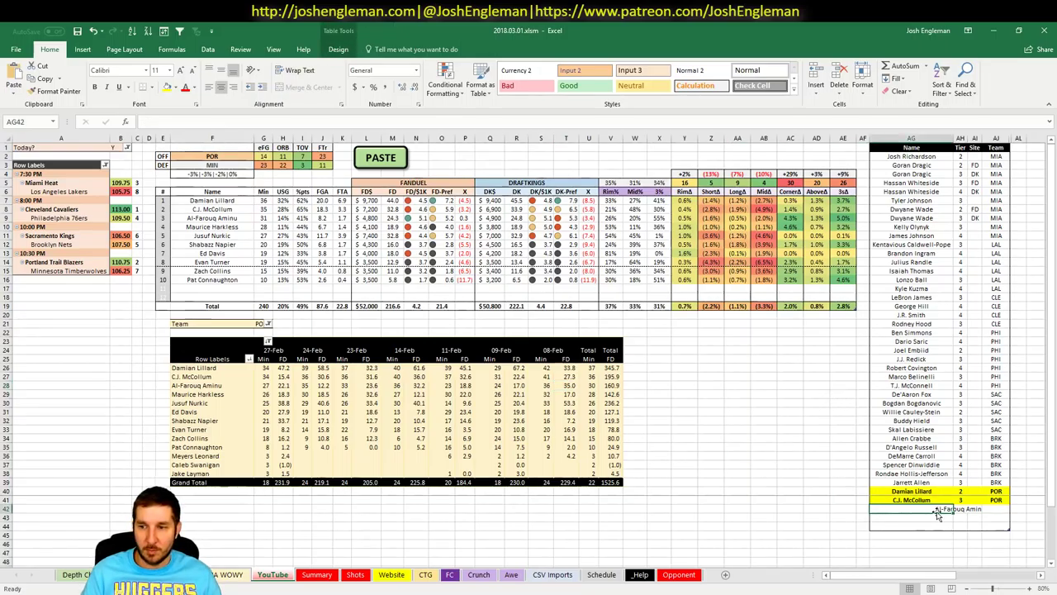
{"action": "left_click_drag", "start_coordinate": [937, 513], "coordinate": [985, 509]}
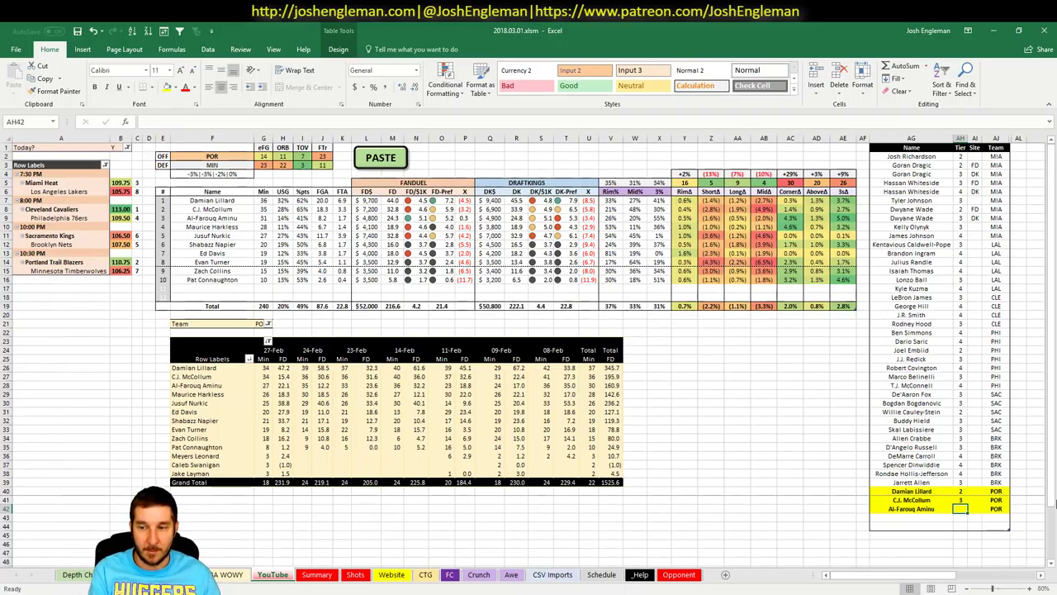
{"action": "type", "text": "3"}
{"action": "key", "text": "Tab"}
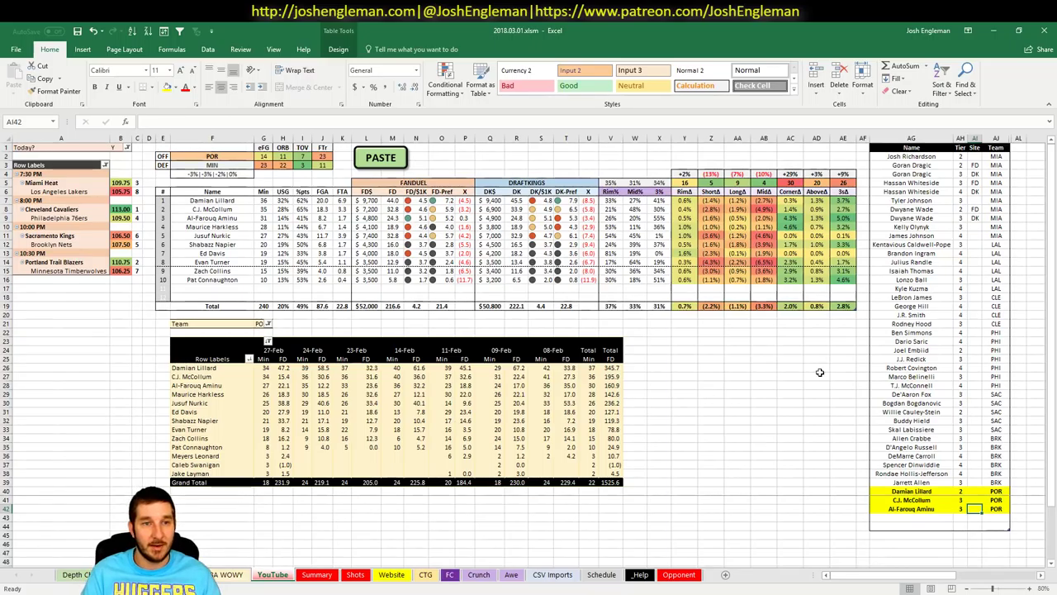
Step: Add Maurice Harkless below Al-Farouq Aminu in the player list with tier 4
{"action": "left_click_drag", "start_coordinate": [904, 494], "coordinate": [782, 436]}
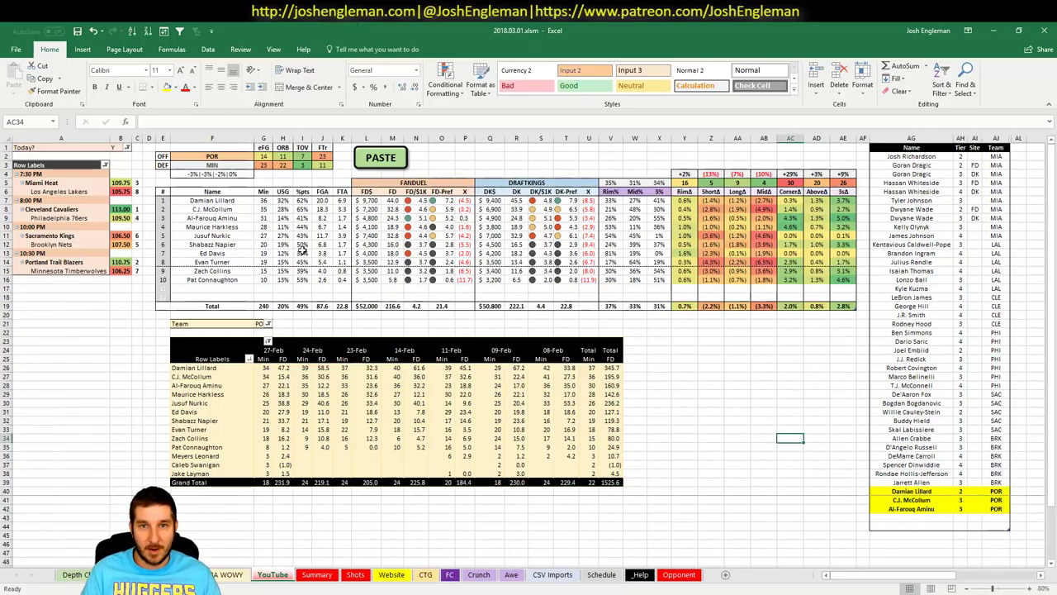
{"action": "left_click", "coordinate": [211, 157]}
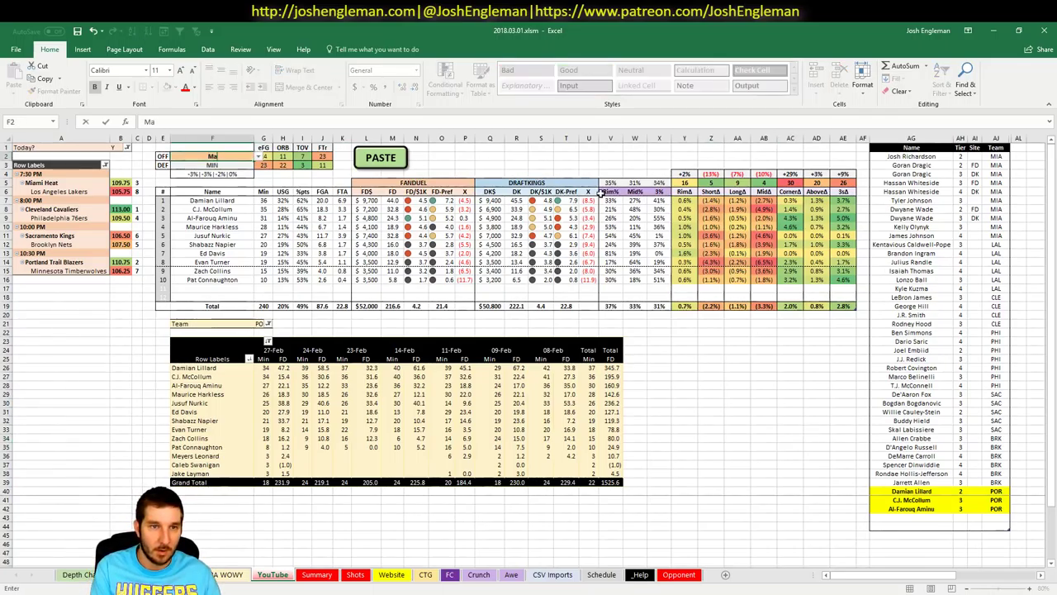
{"action": "left_click", "coordinate": [922, 517]}
{"action": "type", "text": "Maur"}
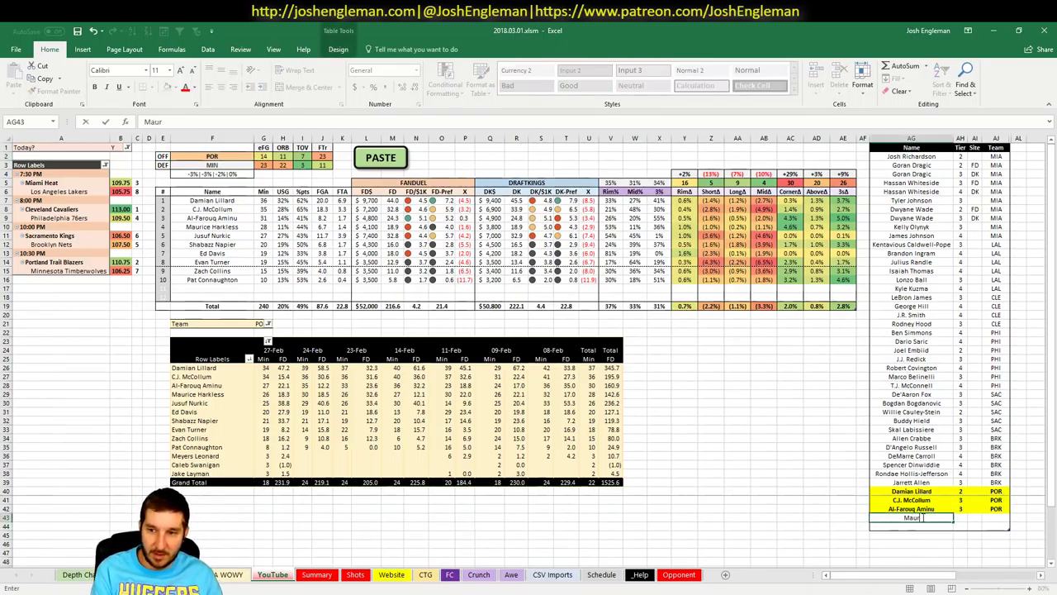
{"action": "type", "text": "ice Har"}
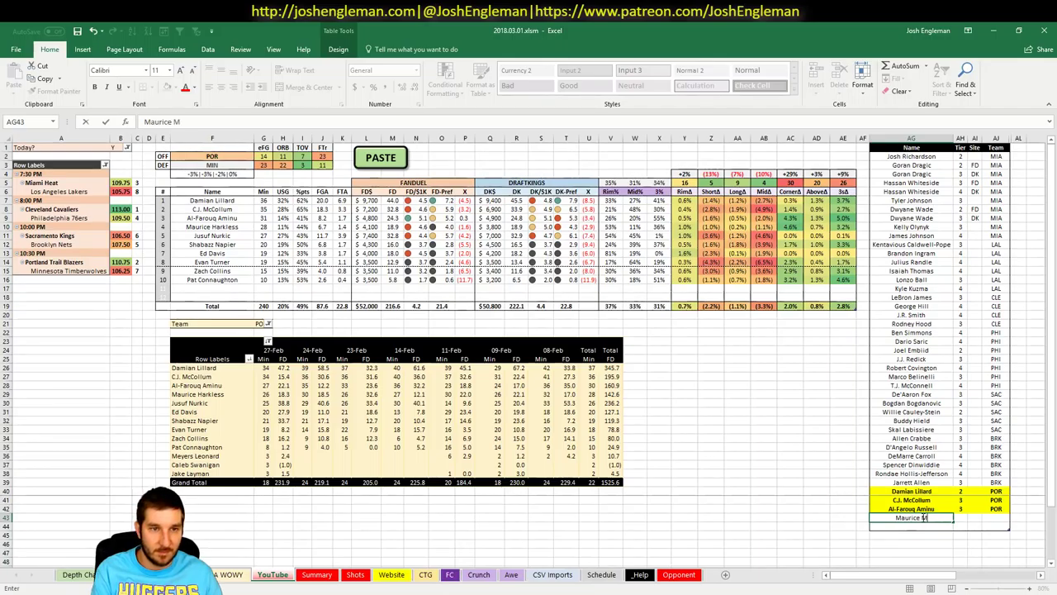
{"action": "type", "text": "kless"}
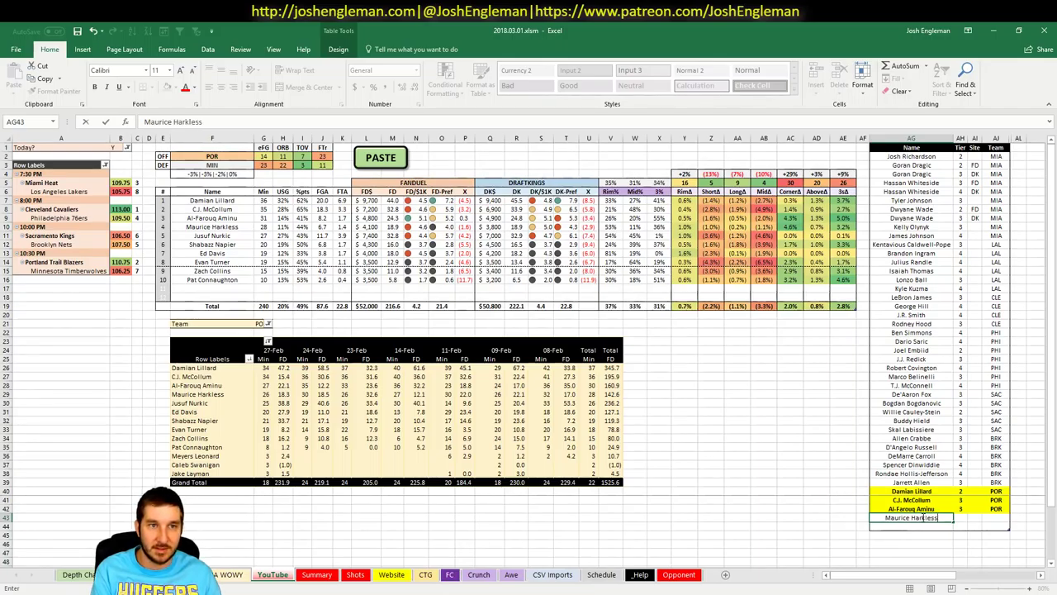
{"action": "key", "text": "Tab"}
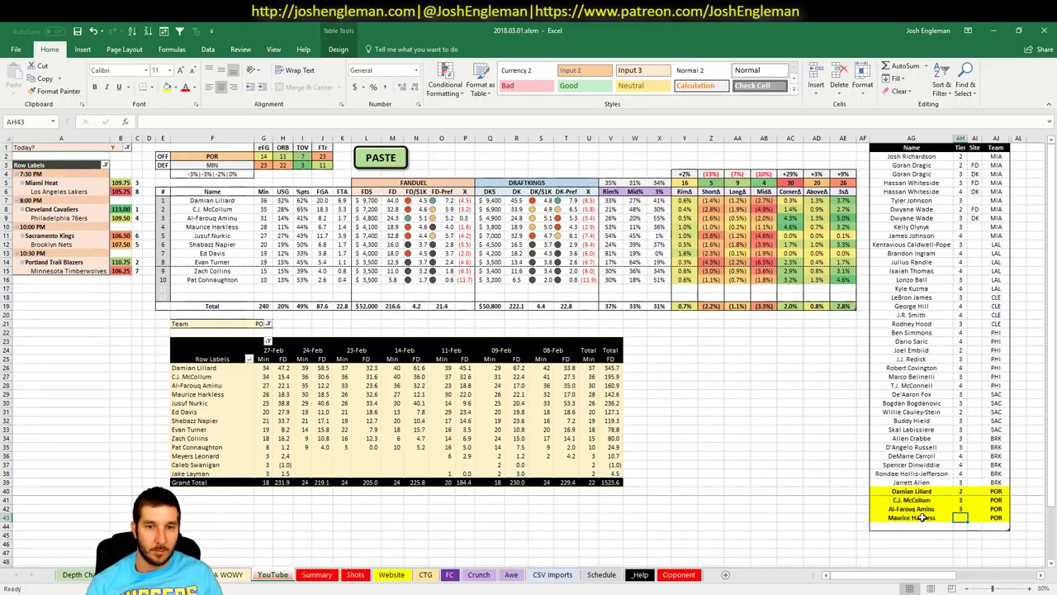
{"action": "left_click", "coordinate": [370, 395]}
{"action": "left_click", "coordinate": [959, 517]}
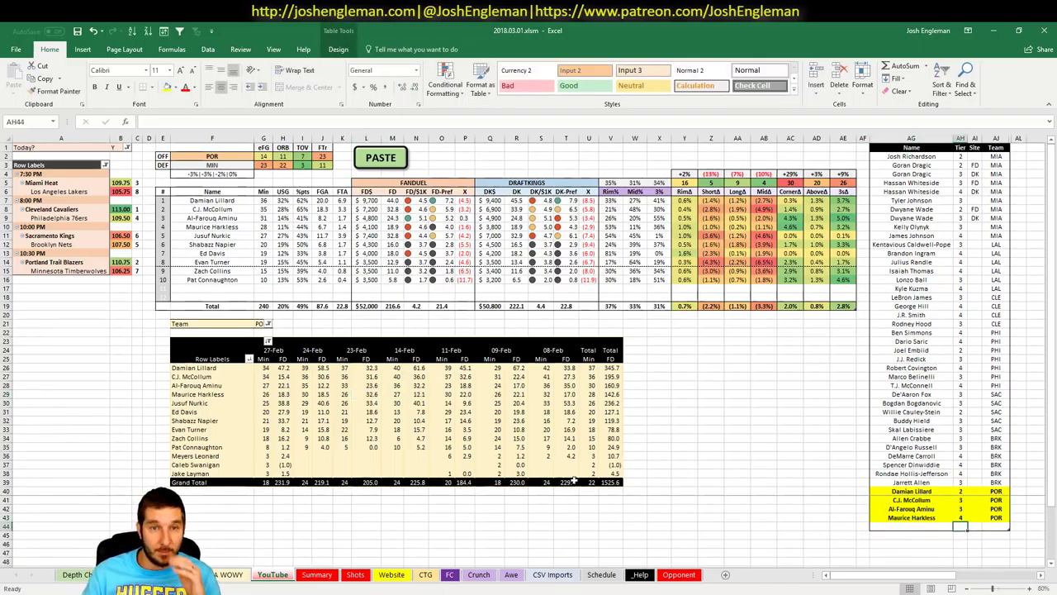
{"action": "left_click", "coordinate": [959, 525]}
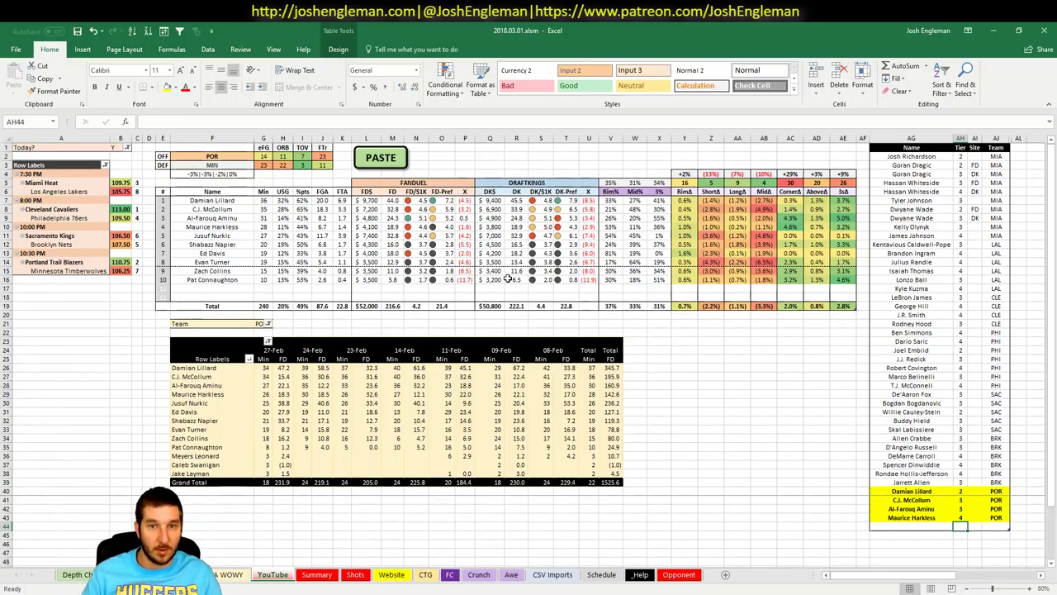
Step: Add Jusuf Nurkic below Maurice Harkless in the player list and review his recent game log
{"action": "left_click", "coordinate": [918, 524]}
{"action": "type", "text": "Jusuf"}
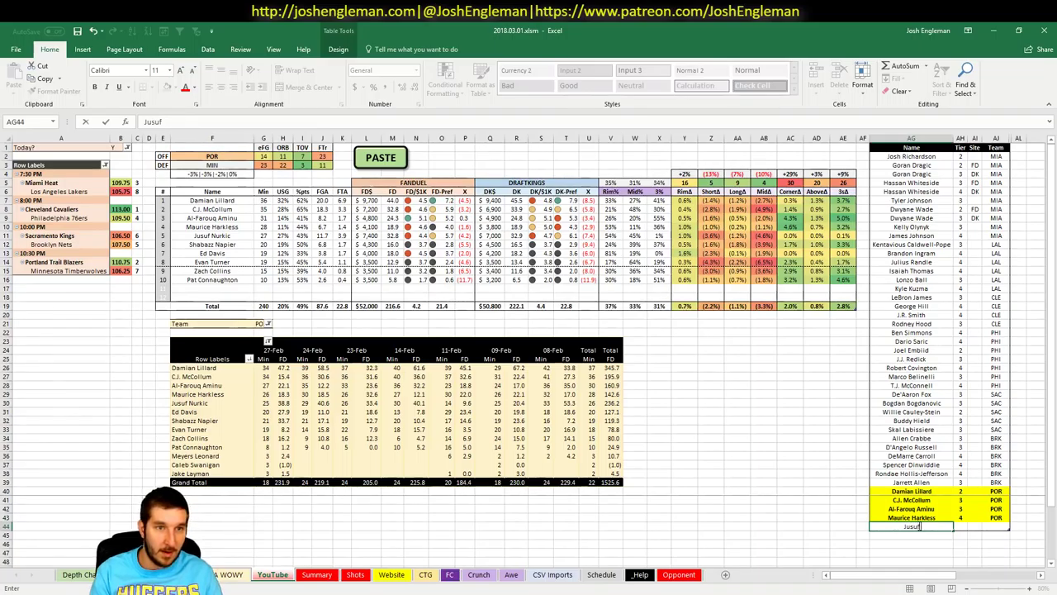
{"action": "type", "text": " Nurkic"}
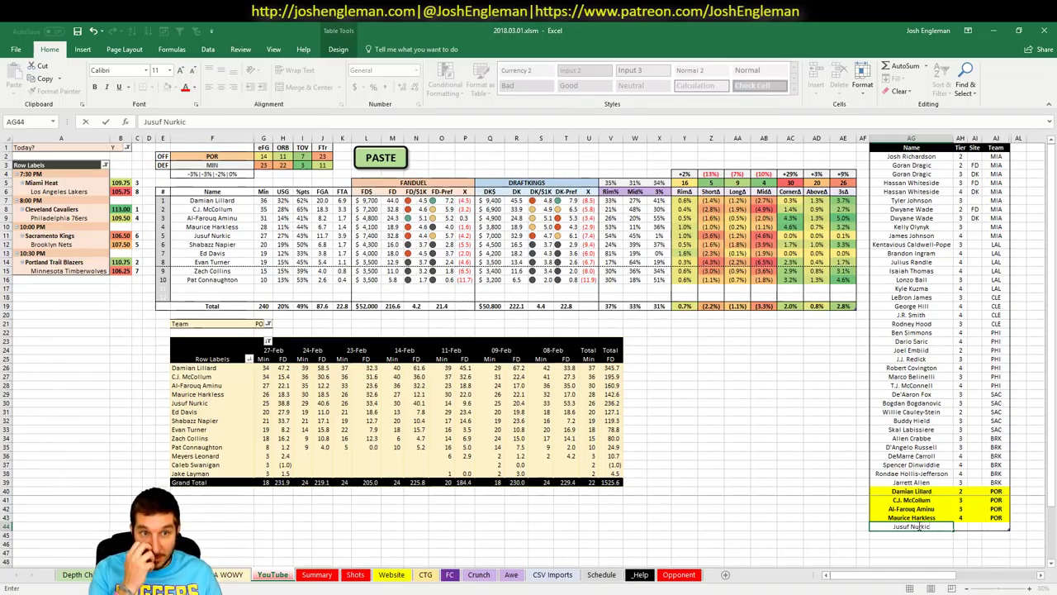
{"action": "key", "text": "Tab"}
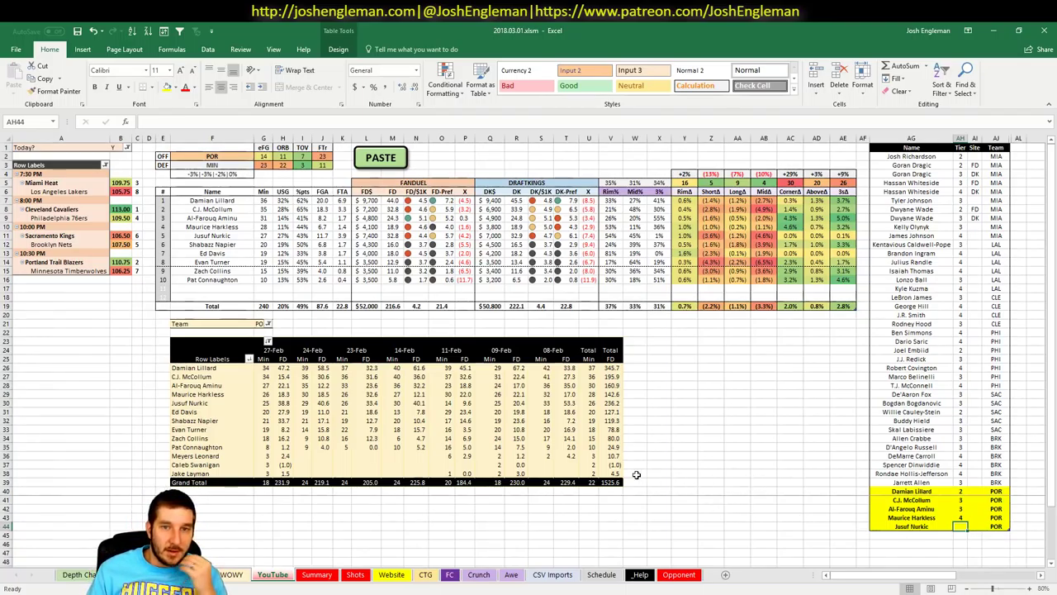
{"action": "left_click_drag", "start_coordinate": [281, 403], "coordinate": [599, 403]}
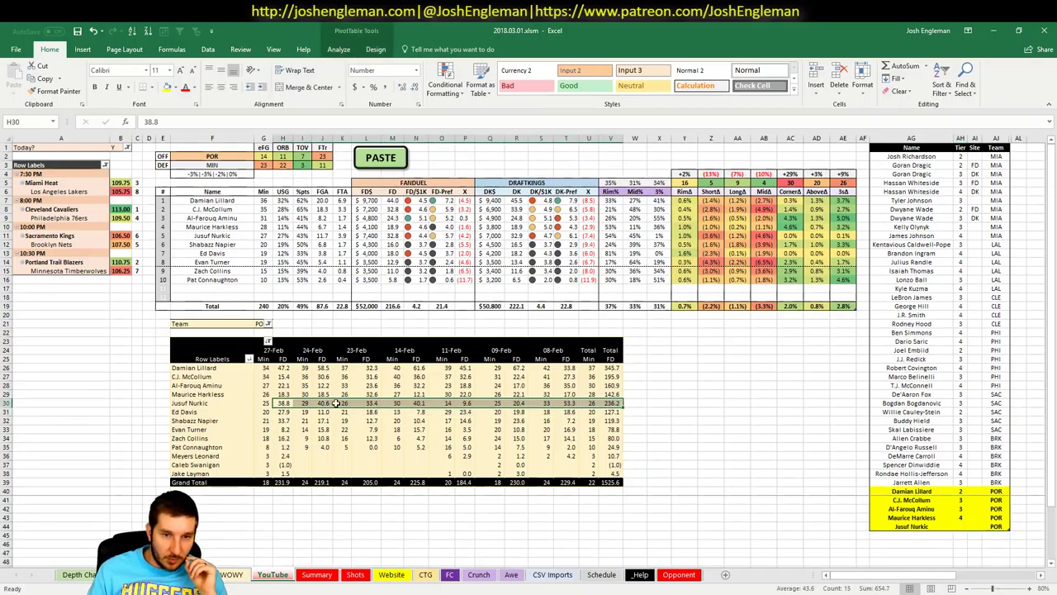
{"action": "left_click", "coordinate": [569, 404]}
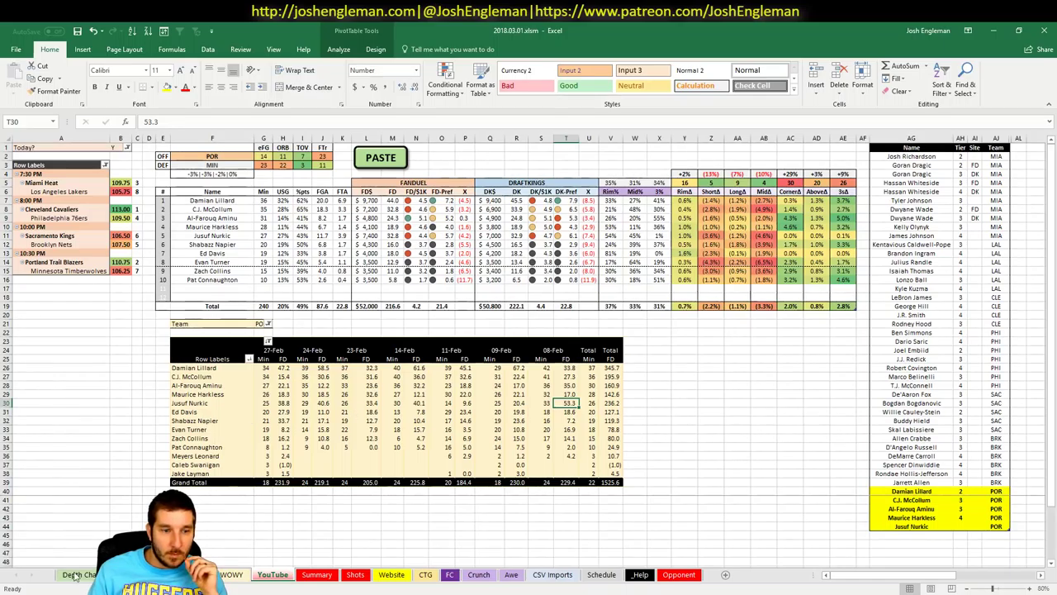
Step: Check Jusuf Nurkic's row in the Fantasy5x5 big spots ranking in Chrome, and give him tier 3 in the Excel player list
{"action": "key", "text": "alt+Tab"}
{"action": "key", "text": "ctrl+Tab"}
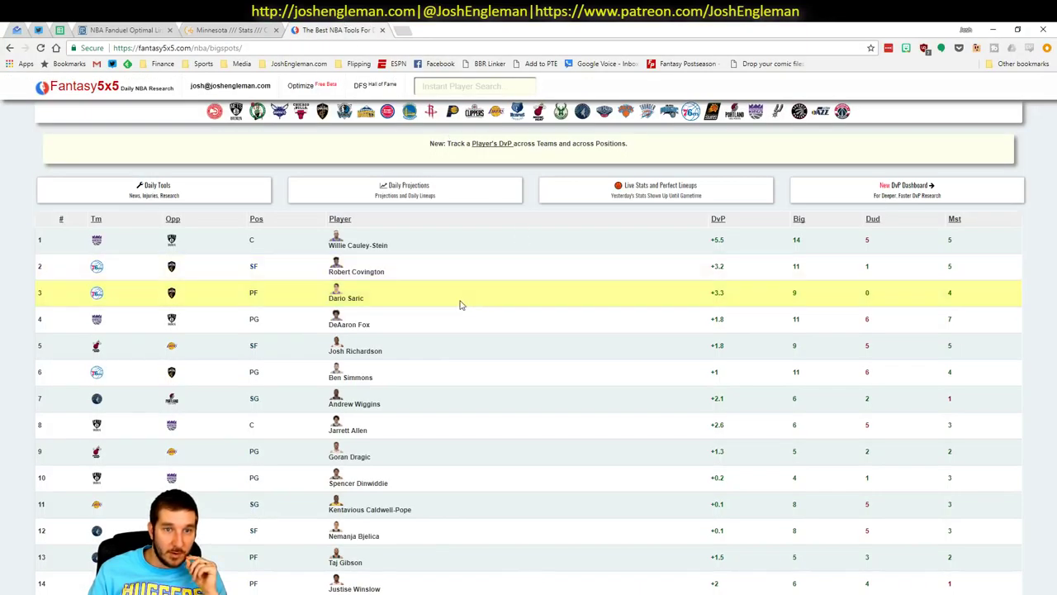
{"action": "scroll", "coordinate": [473, 298], "scroll_direction": "down", "scroll_amount": 5}
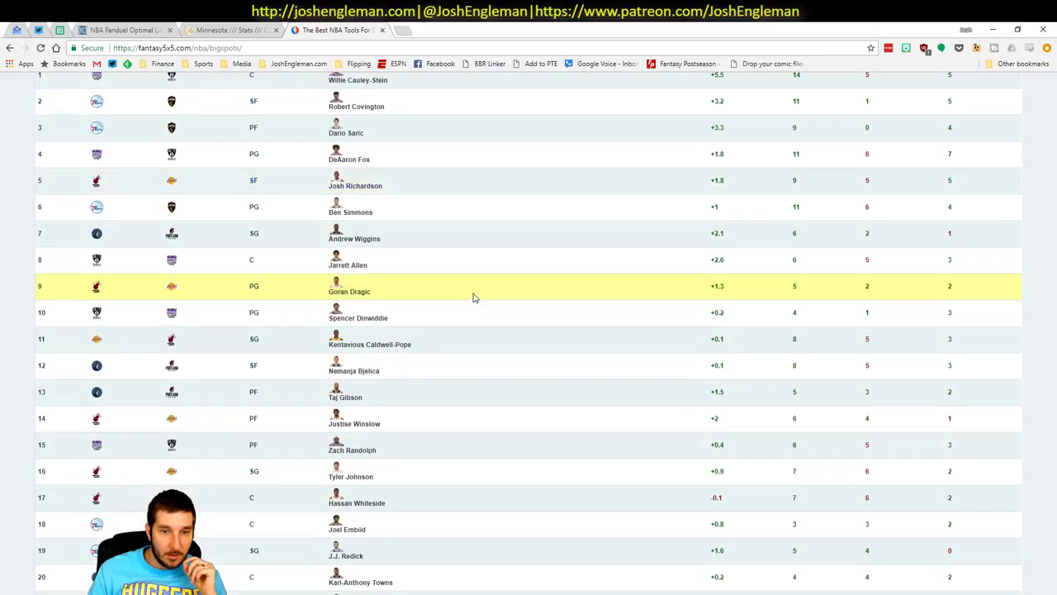
{"action": "scroll", "coordinate": [475, 299], "scroll_direction": "down", "scroll_amount": 3}
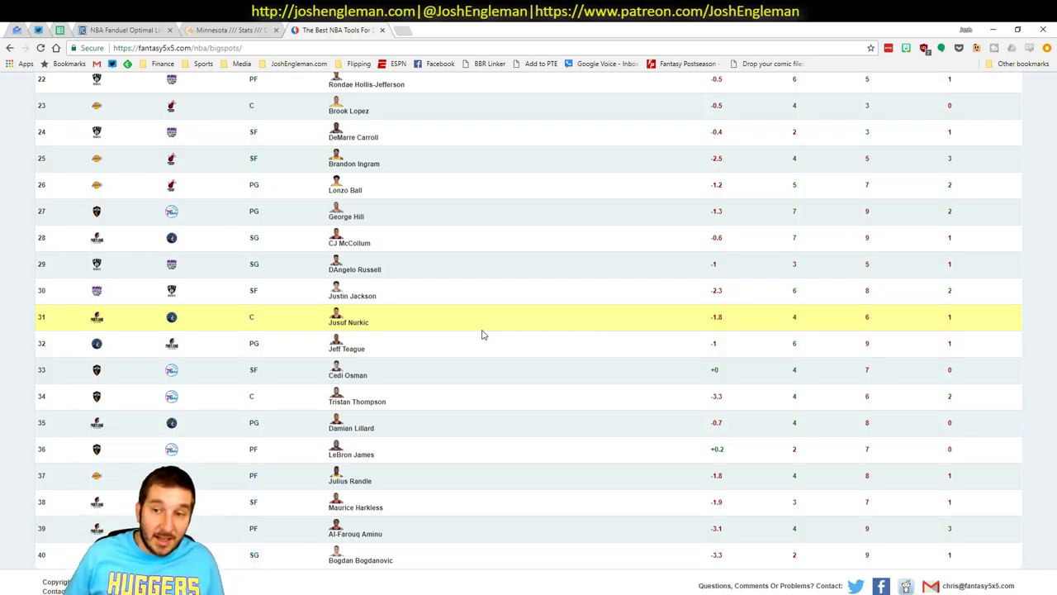
{"action": "key", "text": "alt+Tab"}
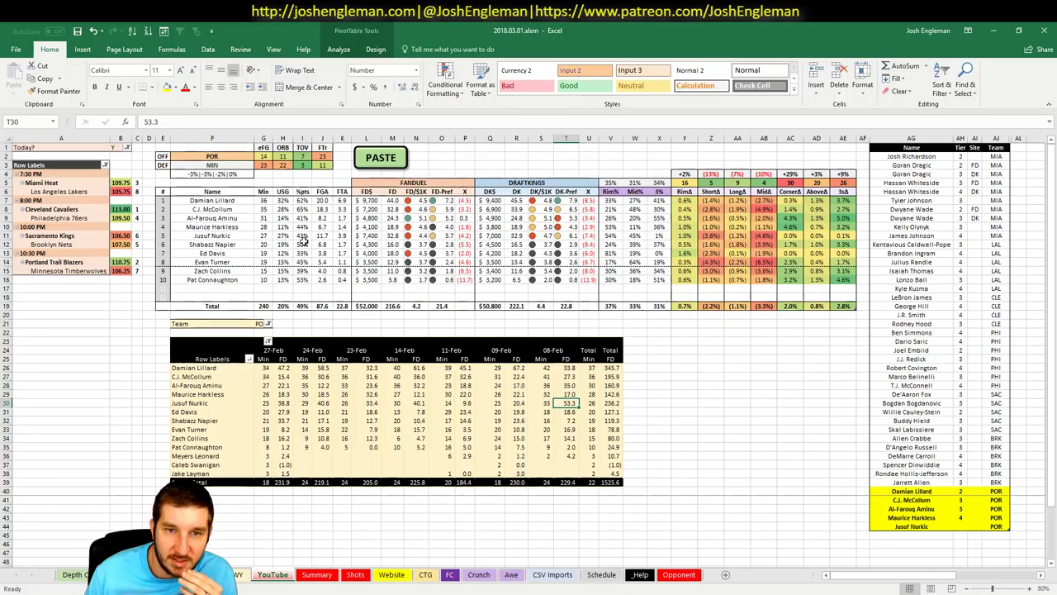
{"action": "left_click", "coordinate": [956, 525]}
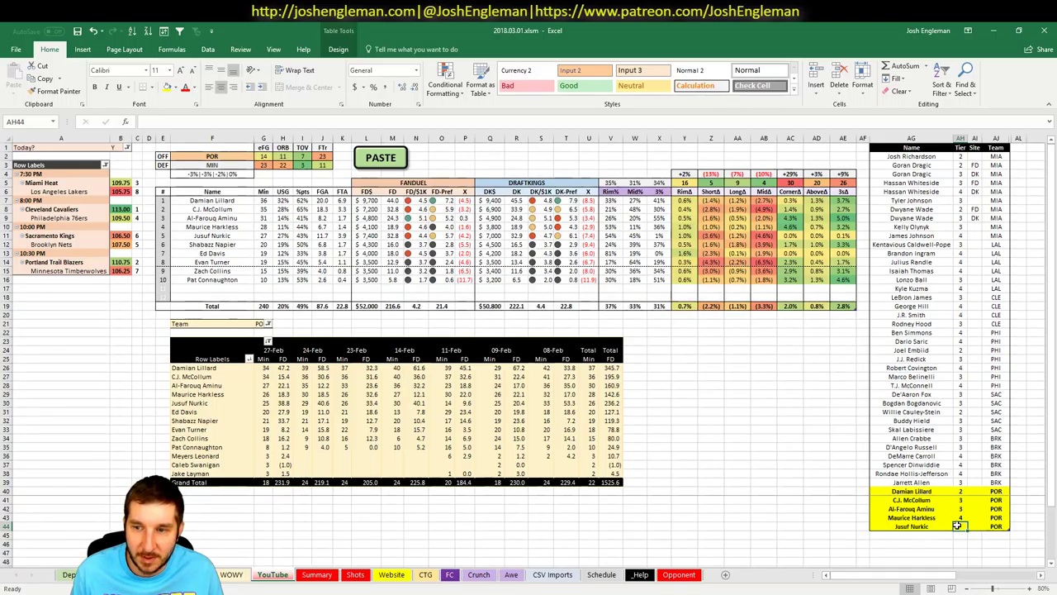
{"action": "key", "text": "Return"}
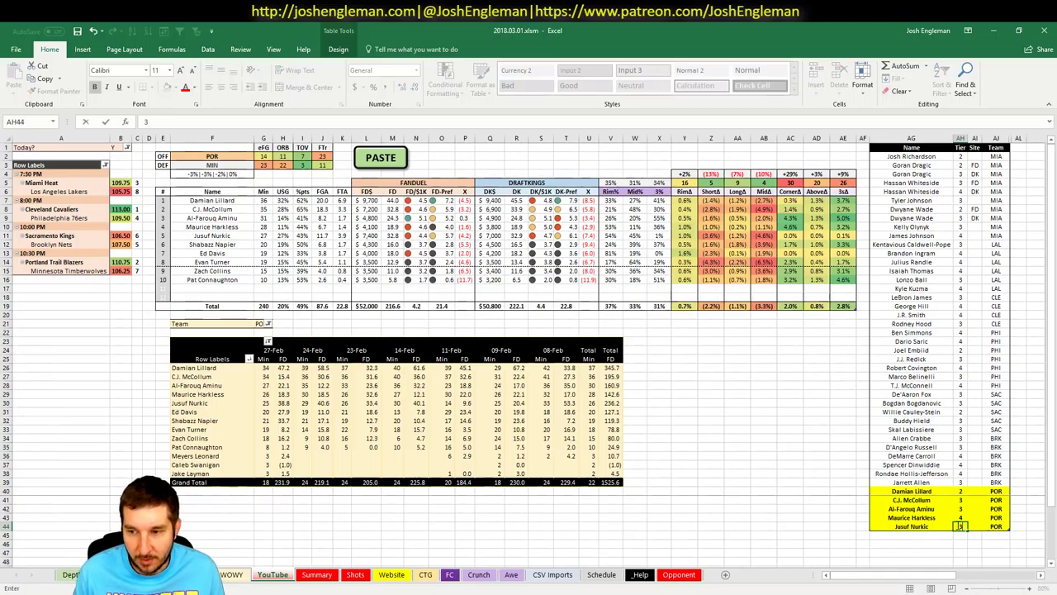
Step: Set the matchup table's offense team to MIN and filter the game log below it to team MIN
{"action": "left_click", "coordinate": [212, 156]}
{"action": "type", "text": "MIN"}
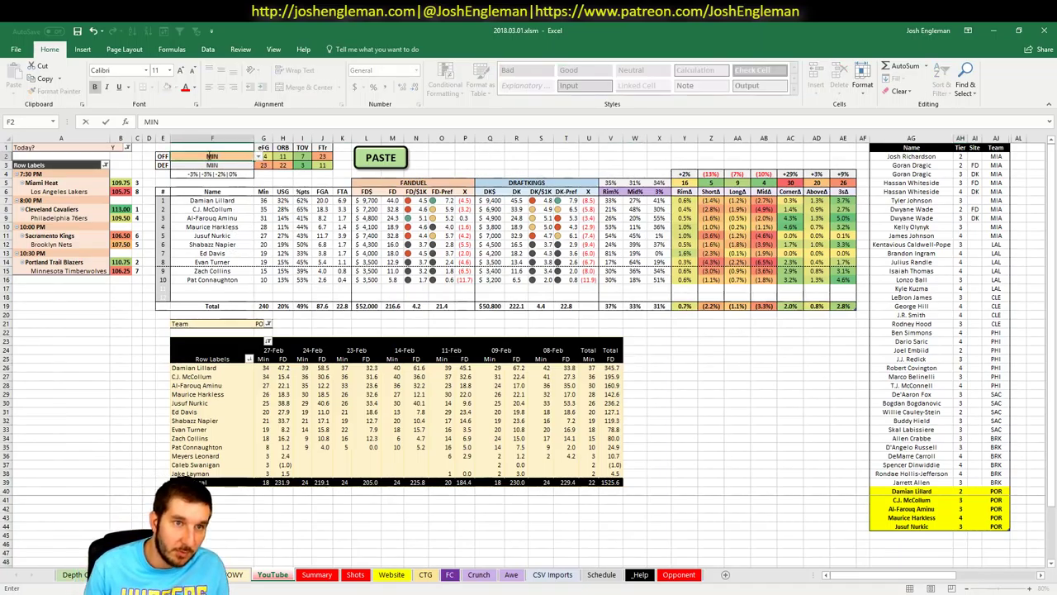
{"action": "key", "text": "Return"}
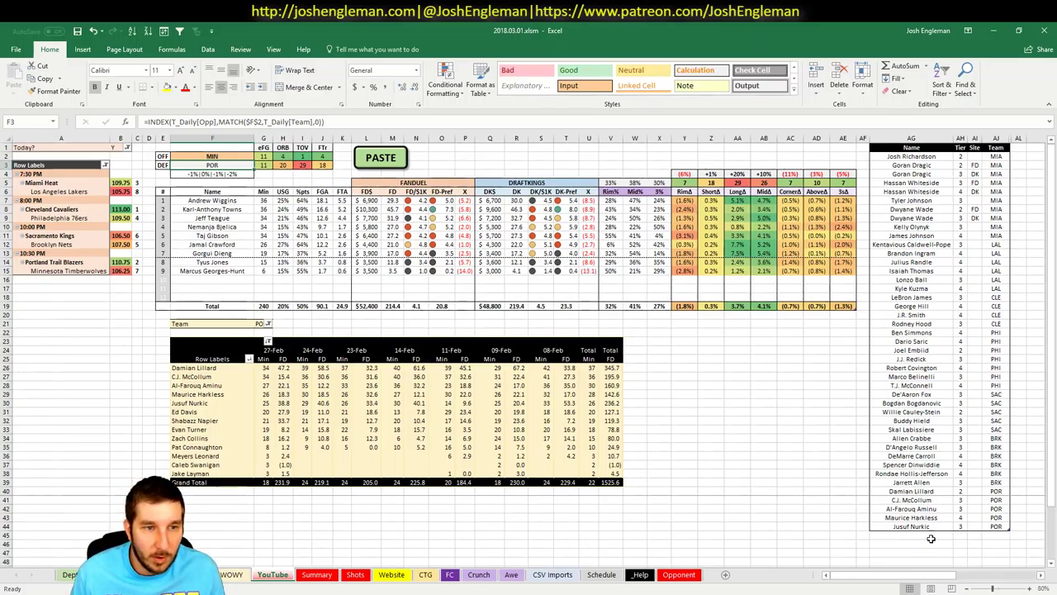
{"action": "left_click", "coordinate": [888, 536]}
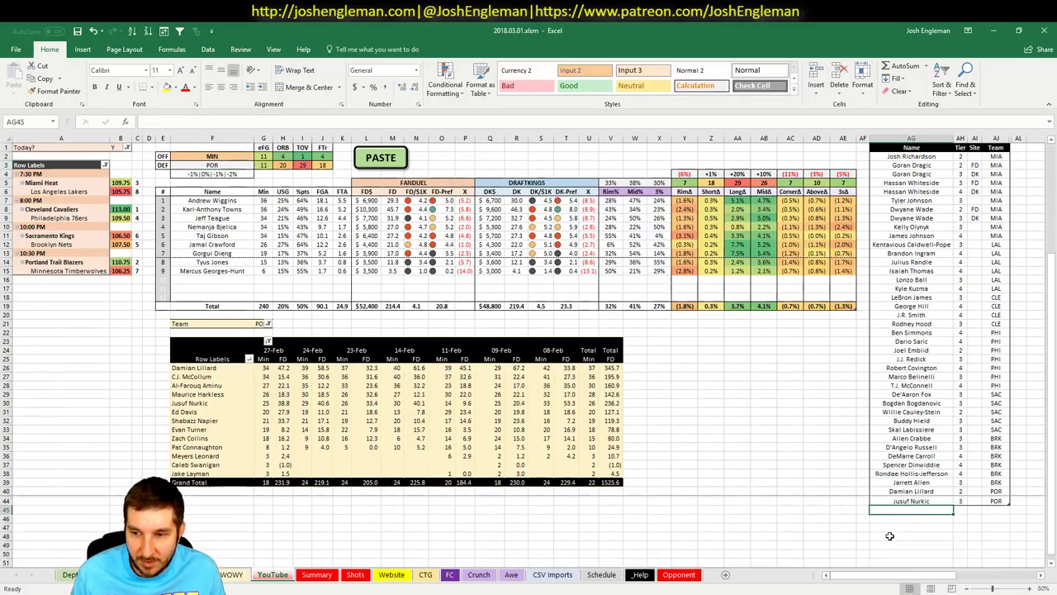
{"action": "left_click", "coordinate": [317, 574]}
{"action": "left_click", "coordinate": [273, 574]}
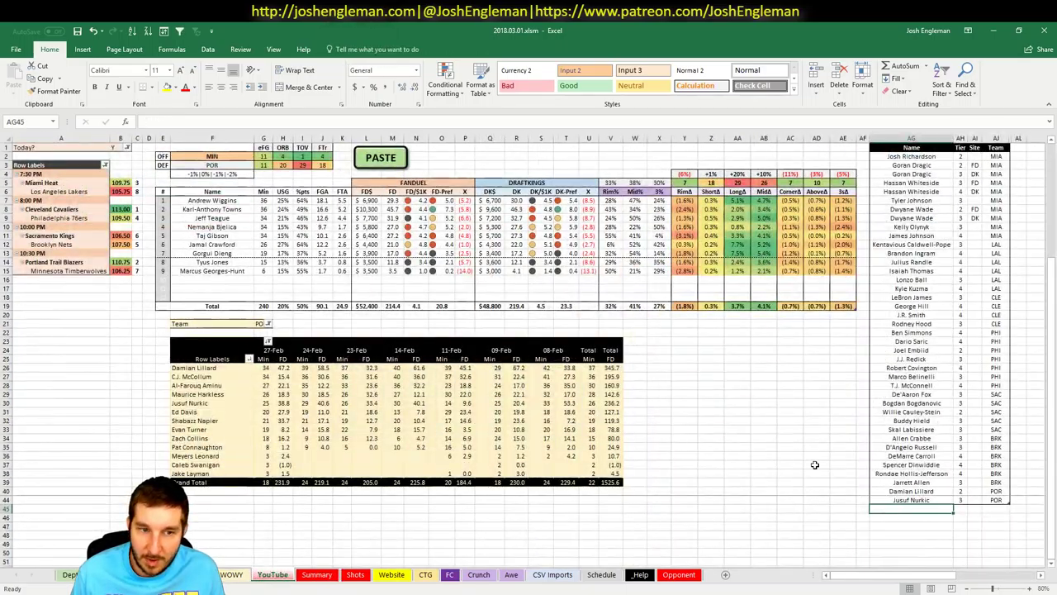
{"action": "left_click", "coordinate": [264, 324]}
{"action": "type", "text": "MIN"}
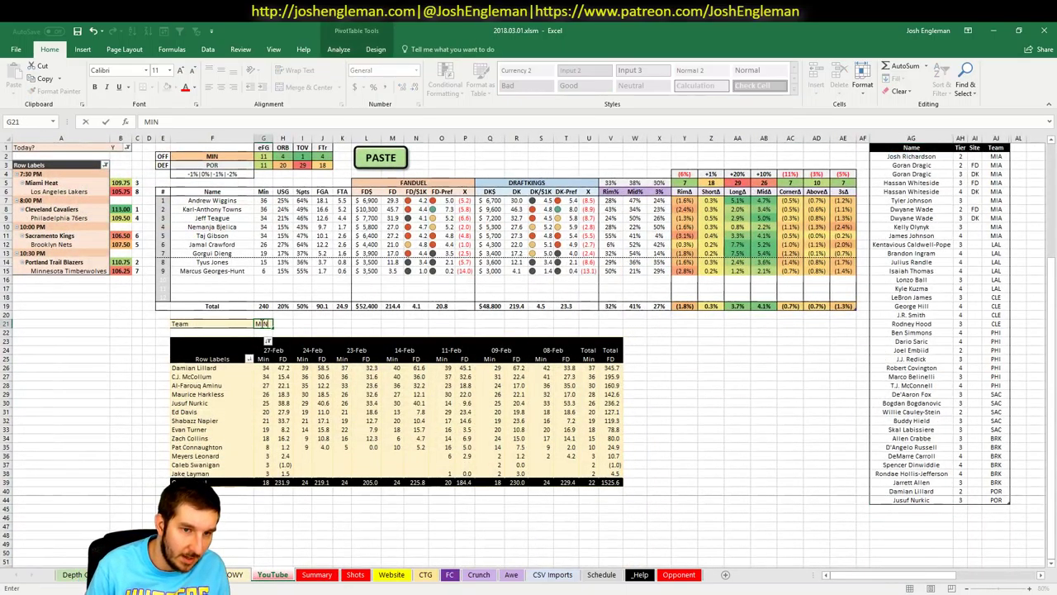
{"action": "key", "text": "Return"}
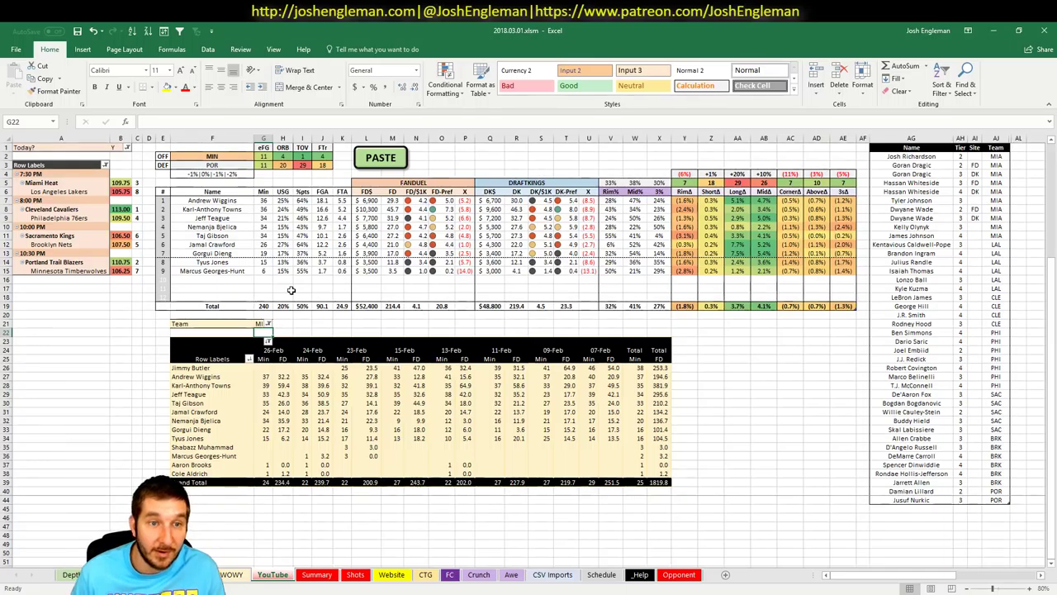
Step: Check Andrew Wiggins in the Fantasy5x5 ranking, and add him below Jusuf Nurkic in the Excel player list with tier 4
{"action": "left_click", "coordinate": [911, 508]}
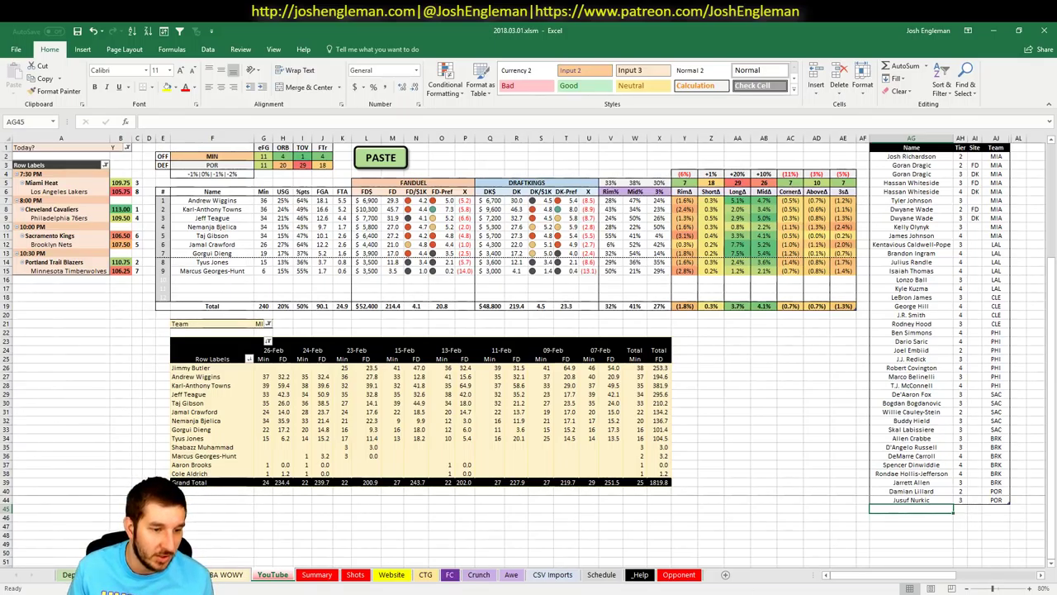
{"action": "key", "text": "alt+Tab"}
{"action": "scroll", "coordinate": [595, 354], "scroll_direction": "up", "scroll_amount": 8}
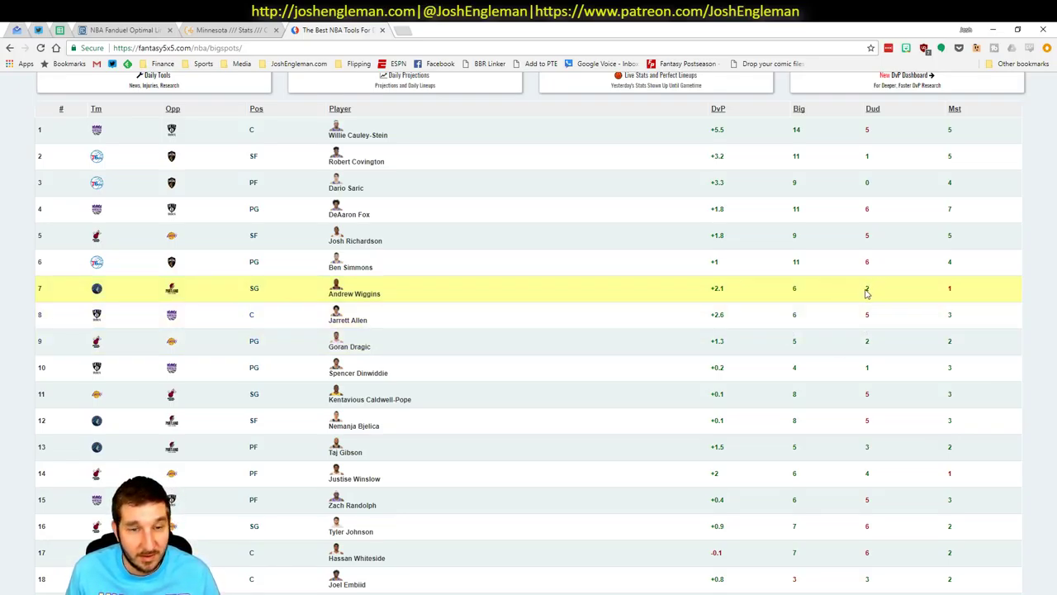
{"action": "key", "text": "alt+Tab"}
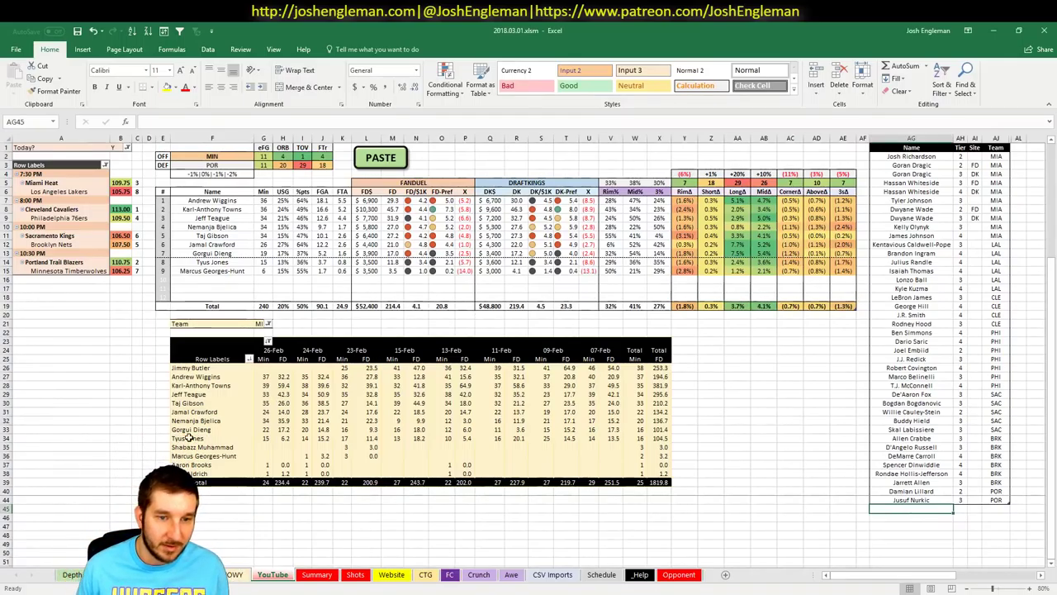
{"action": "type", "text": "Andrew"}
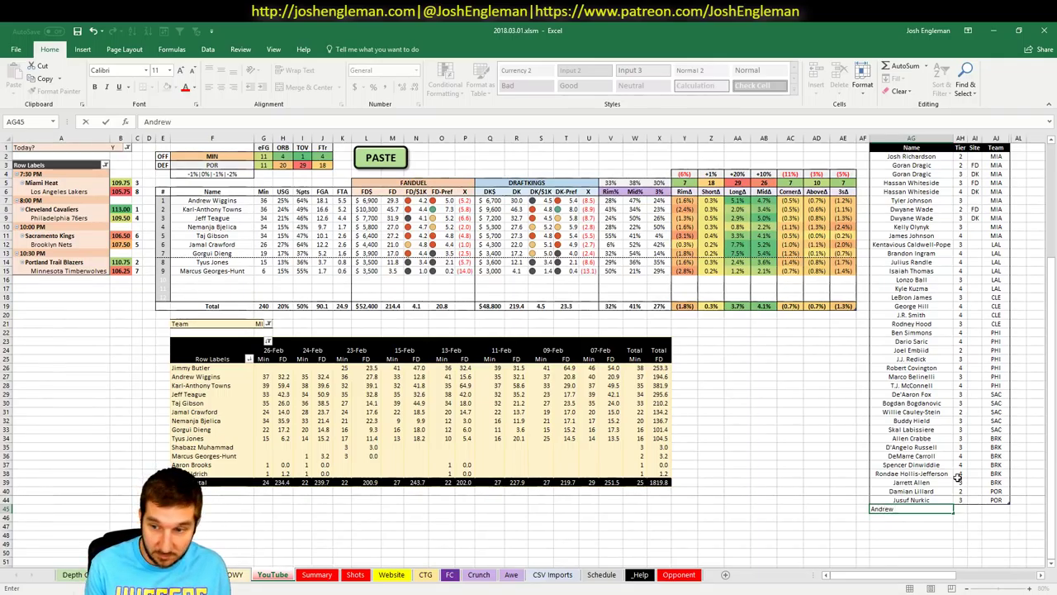
{"action": "type", "text": "Wig"}
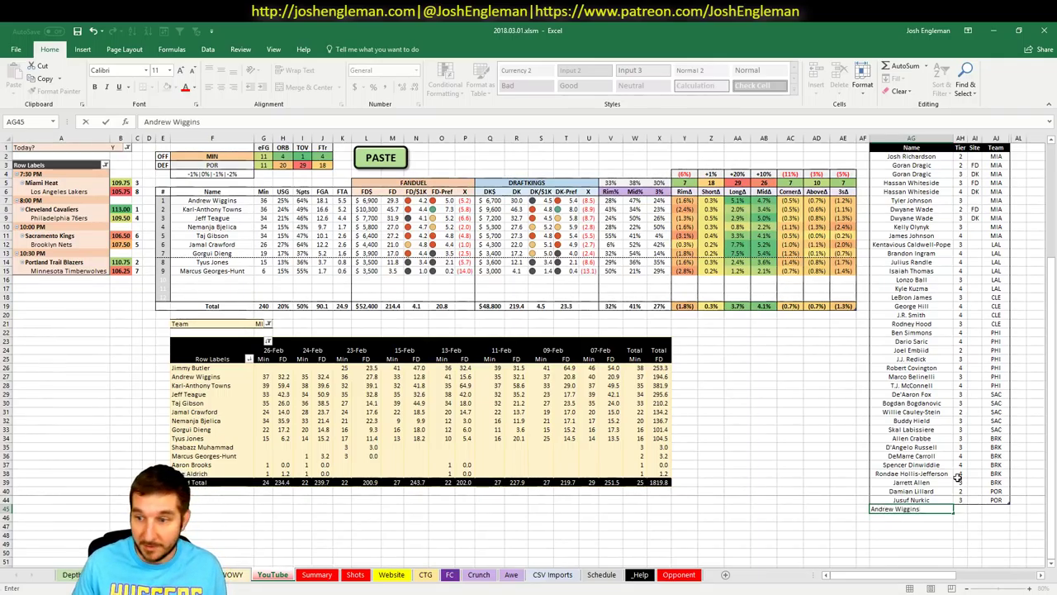
{"action": "type", "text": "gins"}
{"action": "key", "text": "Return"}
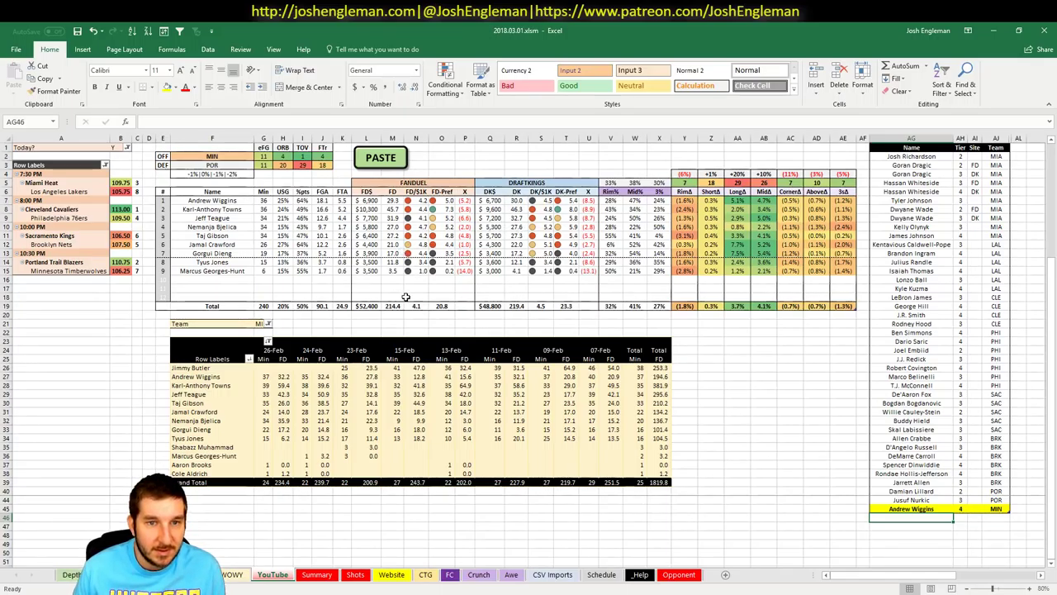
Step: Review Karl-Anthony Towns's recent game log in the workbook and his matchup row in the Fantasy5x5 ranking
{"action": "left_click", "coordinate": [284, 384]}
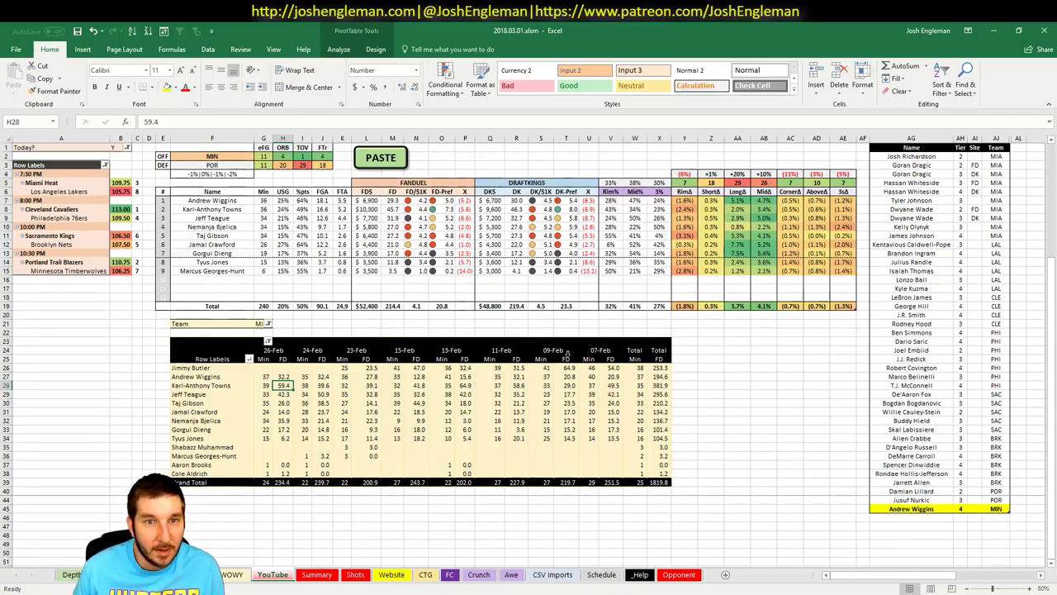
{"action": "key", "text": "alt+Tab"}
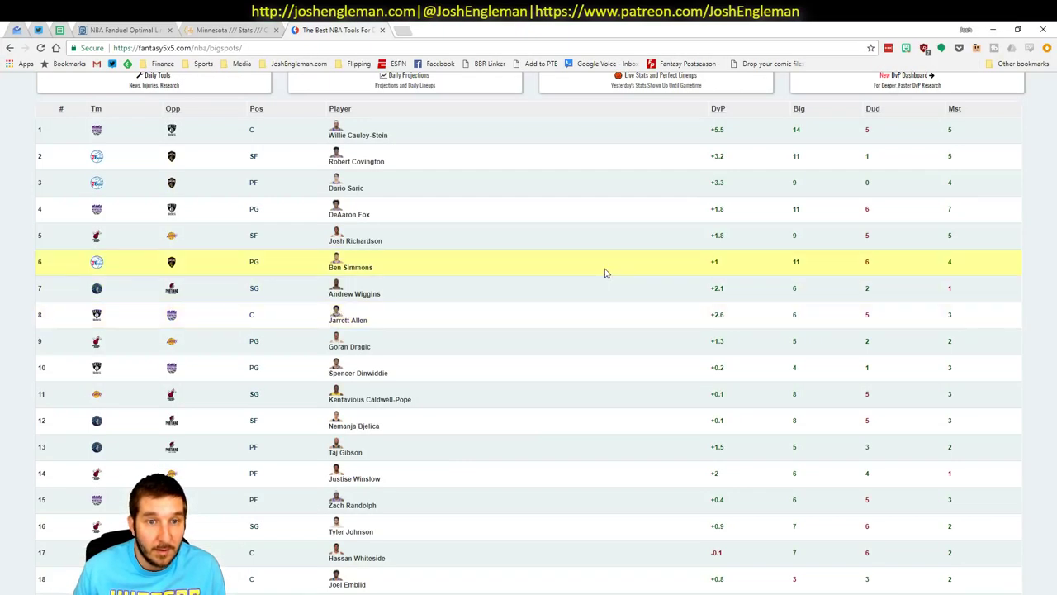
{"action": "scroll", "coordinate": [604, 272], "scroll_direction": "down", "scroll_amount": 3}
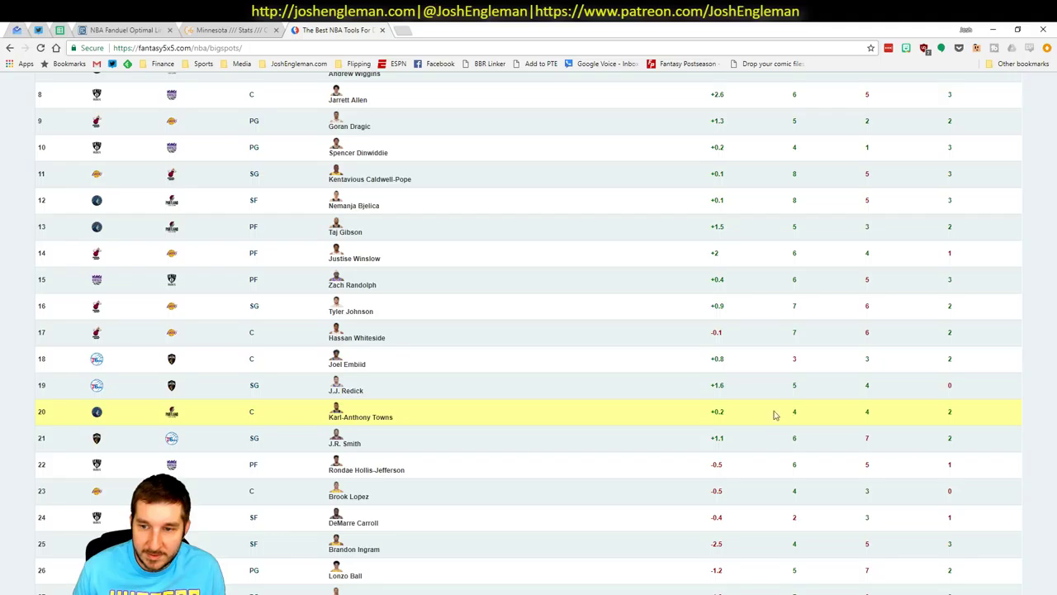
{"action": "key", "text": "alt+Tab"}
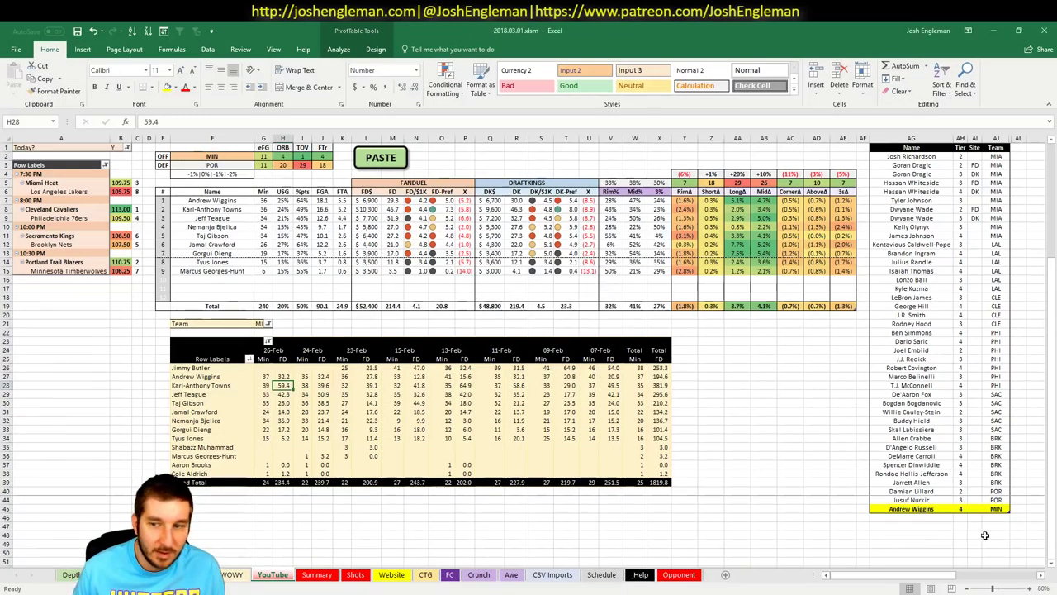
{"action": "left_click", "coordinate": [892, 516]}
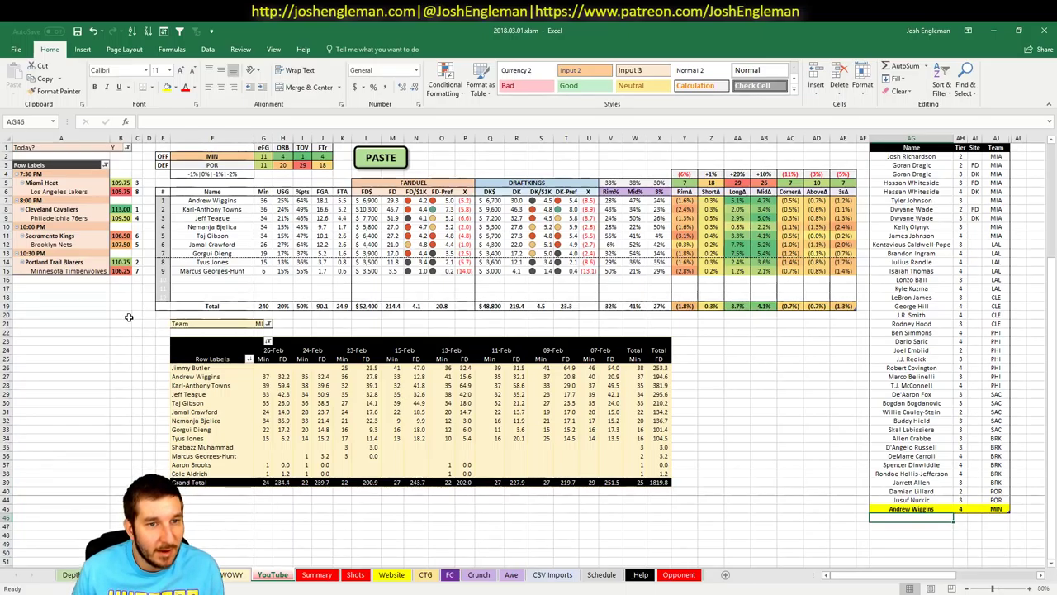
Step: Open Karl-Anthony Towns's game history in Fantasy Cruncher and filter it to games against opponent POR
{"action": "key", "text": "alt+Tab"}
{"action": "key", "text": "alt+Tab"}
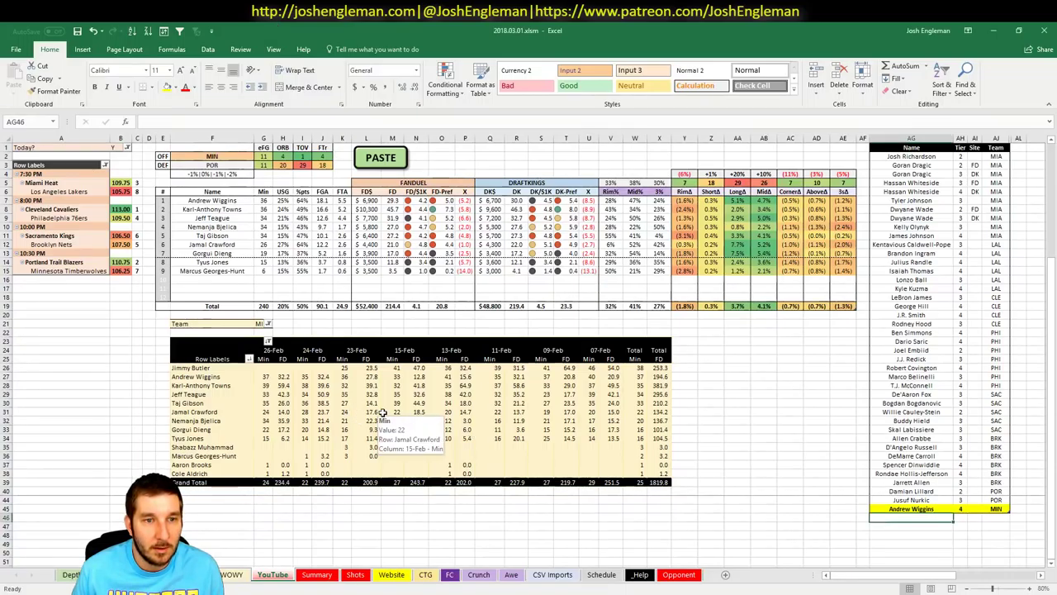
{"action": "key", "text": "alt+Tab"}
{"action": "key", "text": "alt+Tab"}
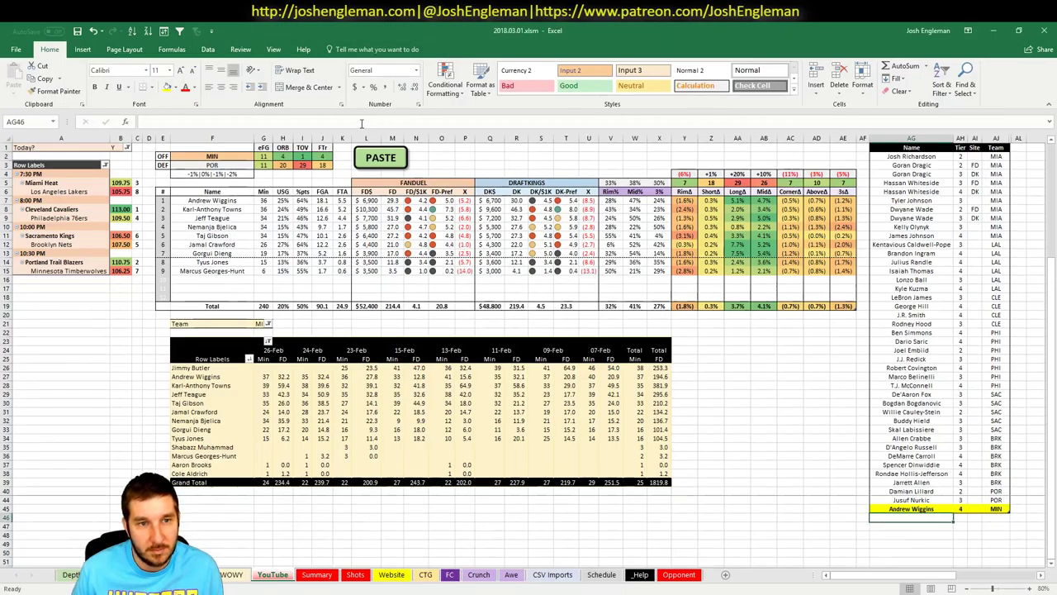
{"action": "key", "text": "alt+Tab"}
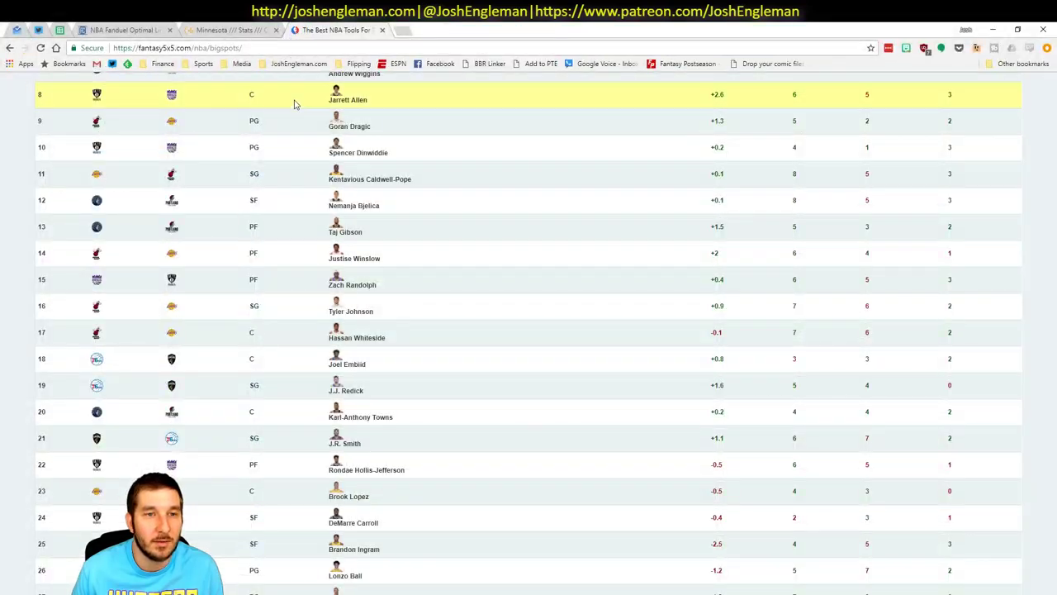
{"action": "left_click", "coordinate": [124, 29]}
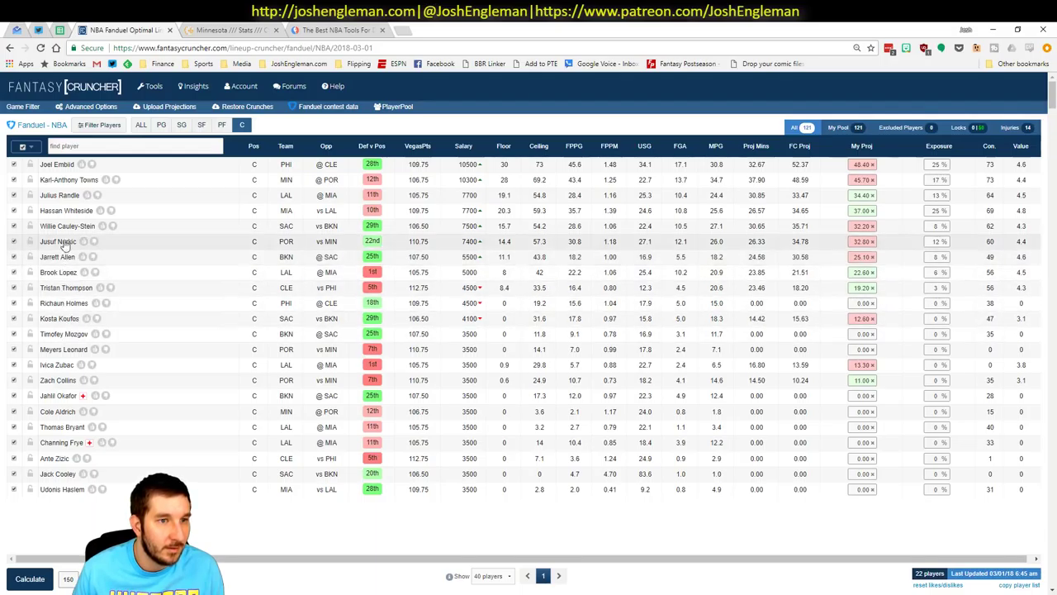
{"action": "left_click", "coordinate": [70, 180]}
{"action": "left_click", "coordinate": [342, 345]}
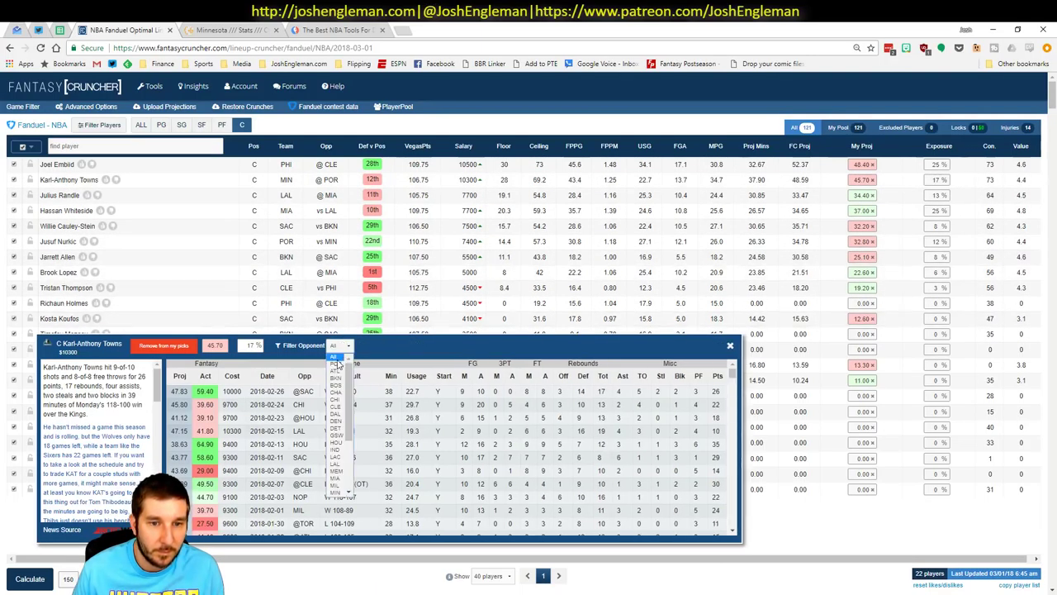
{"action": "left_click", "coordinate": [337, 363]}
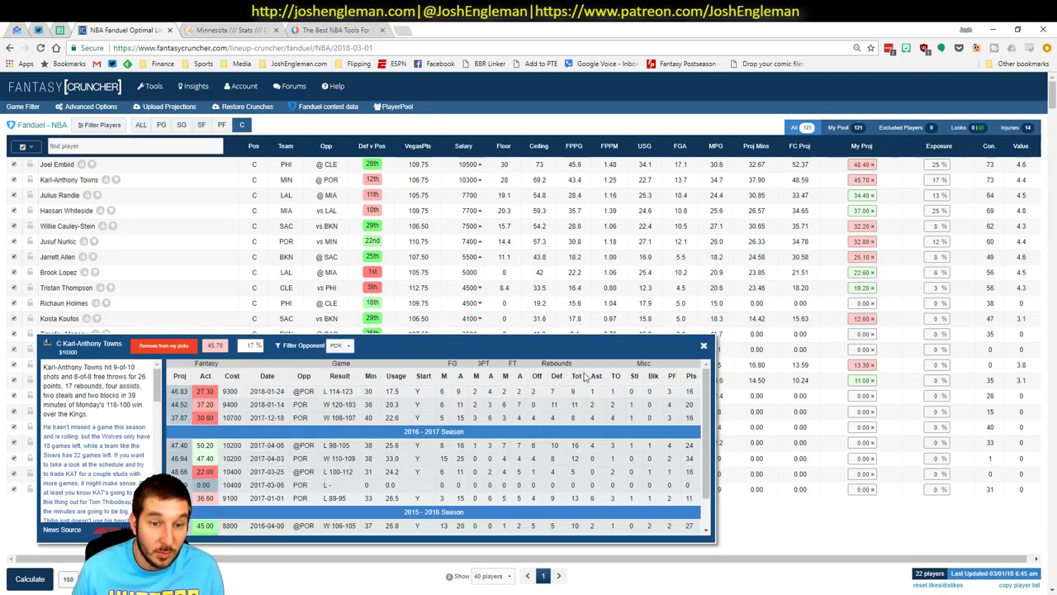
{"action": "left_click", "coordinate": [703, 346]}
Step: Search the web in a new browser tab for "nba box score matchup"
{"action": "left_click", "coordinate": [339, 31]}
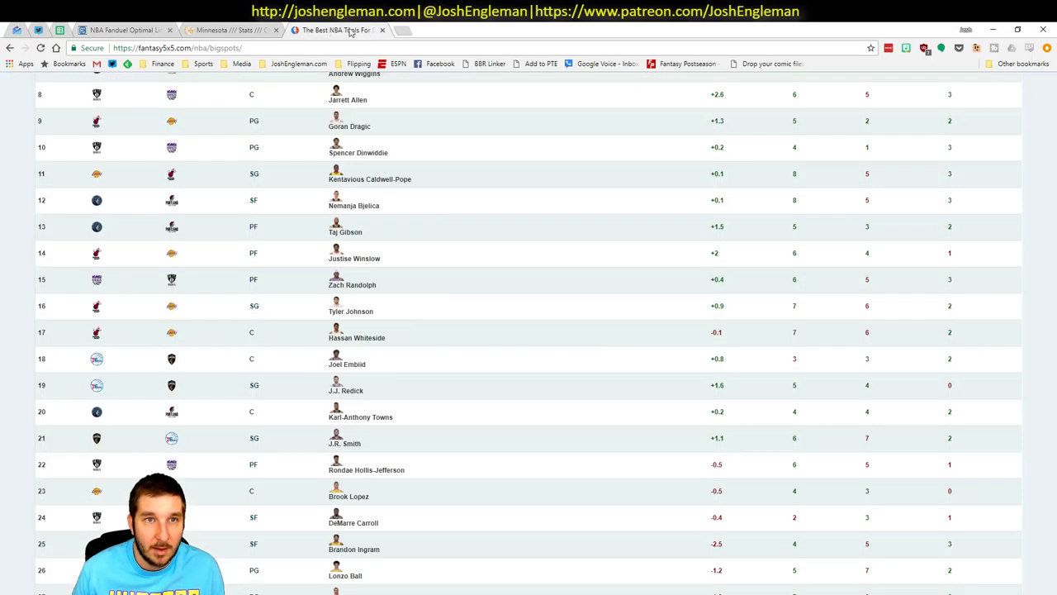
{"action": "left_click", "coordinate": [411, 33]}
{"action": "type", "text": "nb"}
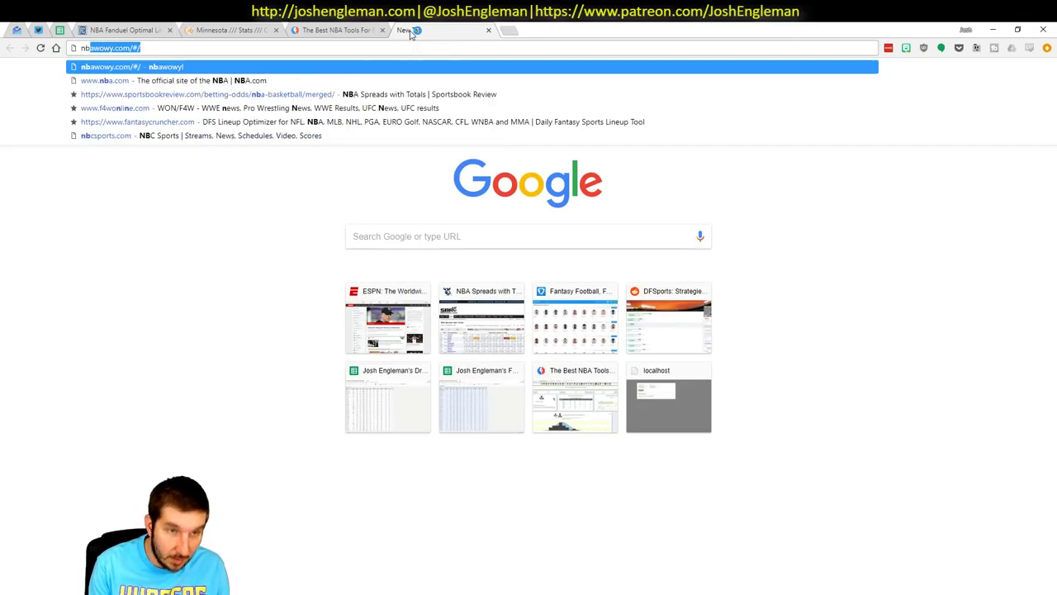
{"action": "type", "text": "a b"}
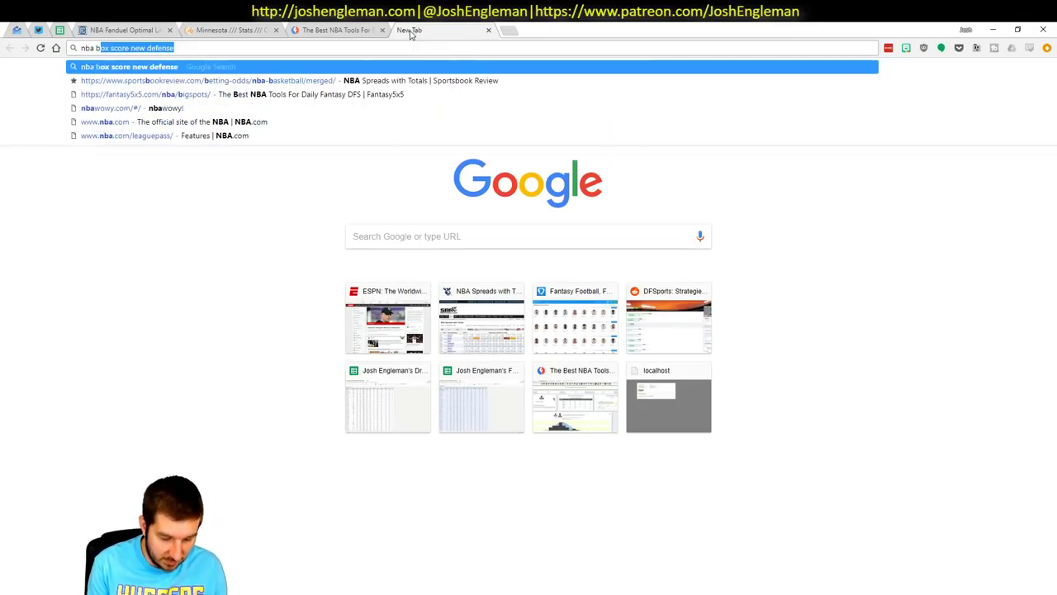
{"action": "type", "text": "ox score matchup"}
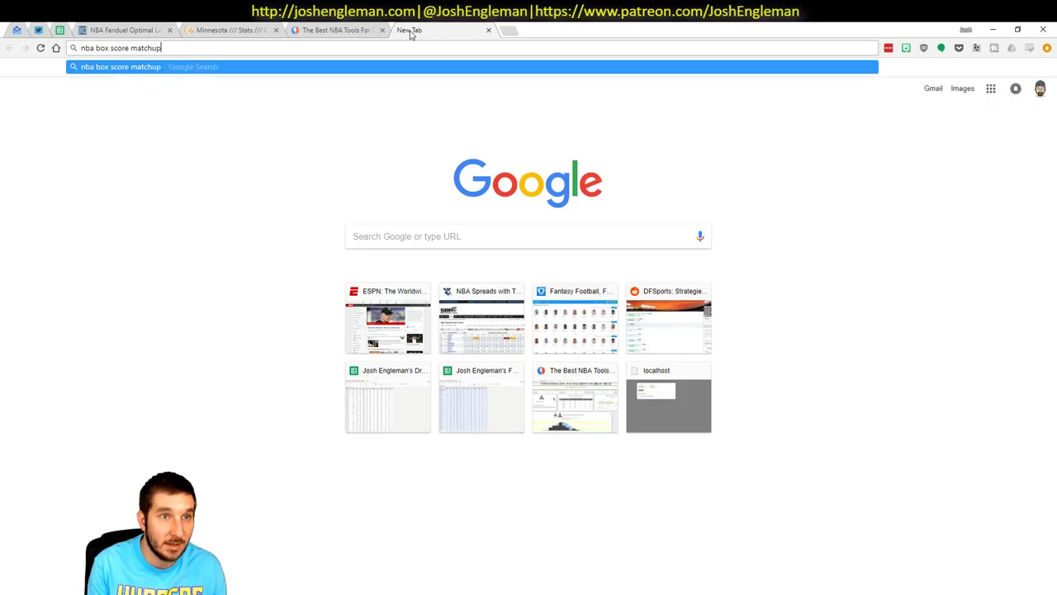
{"action": "key", "text": "Return"}
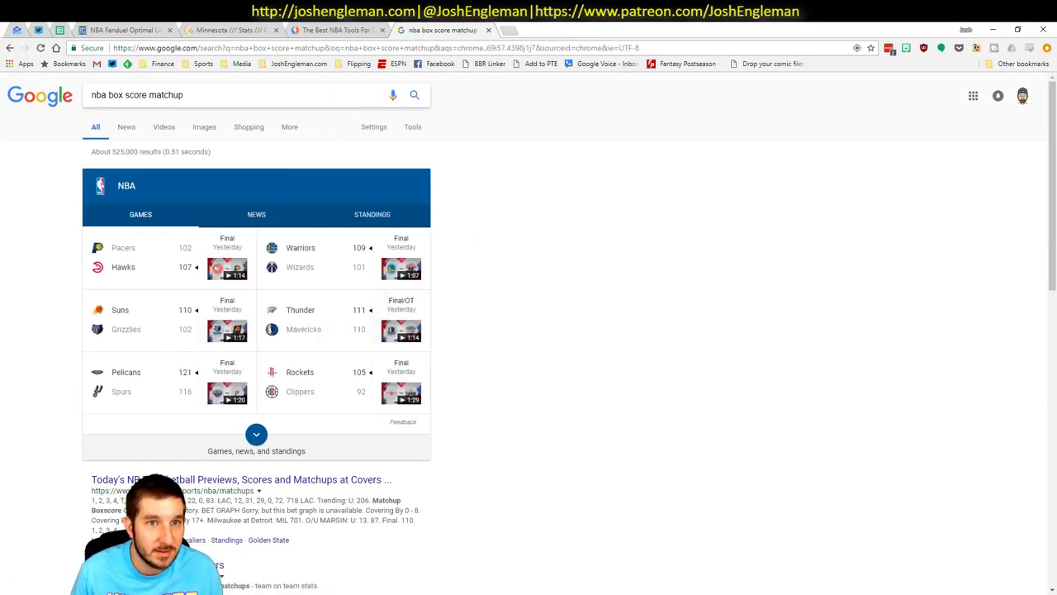
Step: Refine the web search to "nba box score matchup new stats" and open the NBA.com article on new defensive and hustle data
{"action": "left_click", "coordinate": [362, 94]}
{"action": "type", "text": "new stats"}
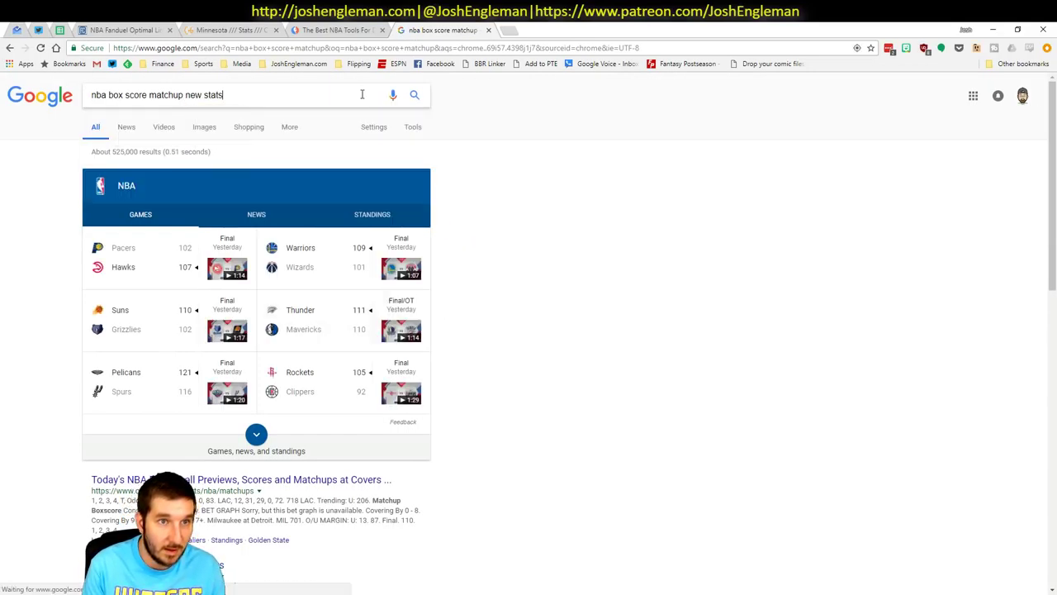
{"action": "key", "text": "Return"}
{"action": "left_click", "coordinate": [280, 189]}
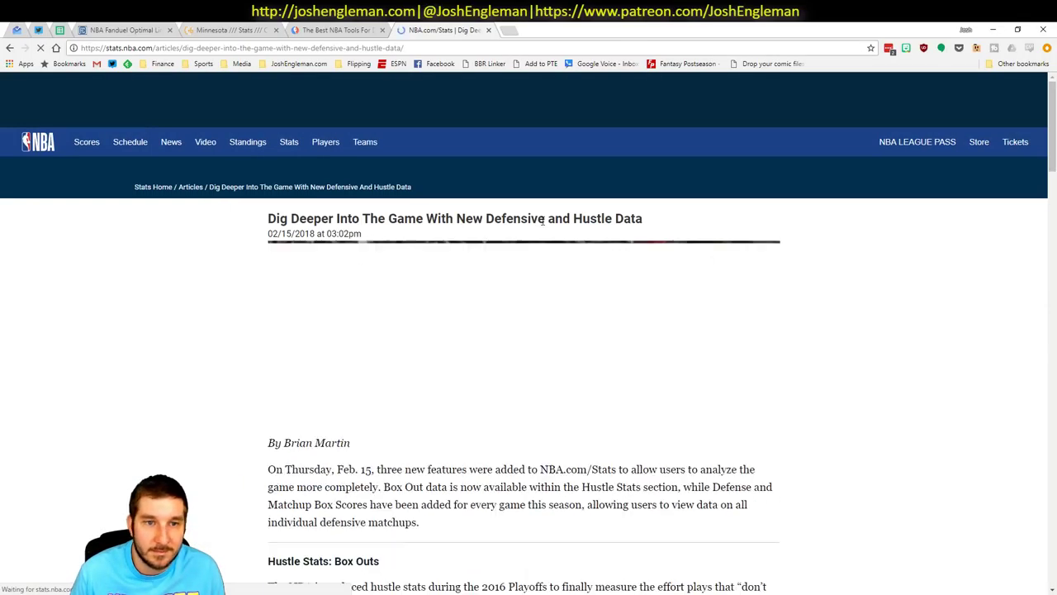
Step: Follow the article's link to Josh Richardson's defensive matchups, and go from that game to the NBA Advanced Stats scores page
{"action": "scroll", "coordinate": [528, 273], "scroll_direction": "down", "scroll_amount": 15}
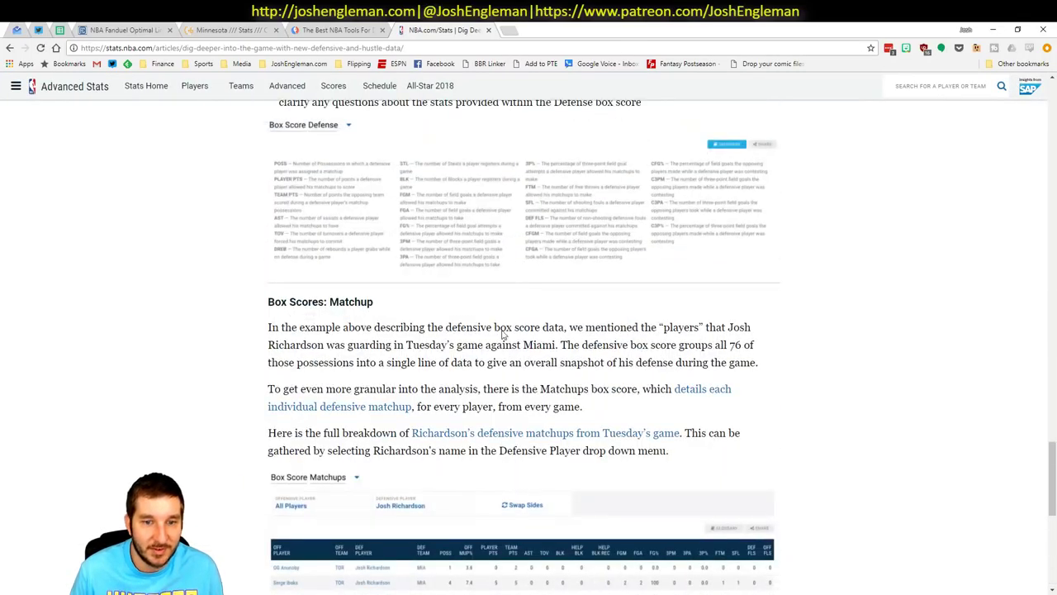
{"action": "left_click", "coordinate": [495, 433]}
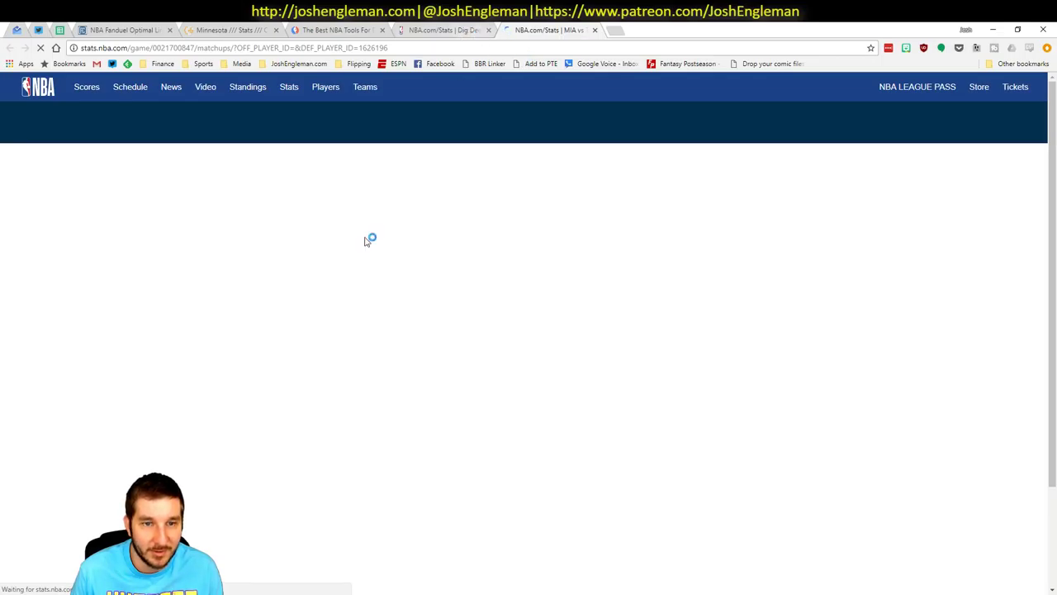
{"action": "left_click", "coordinate": [376, 162]}
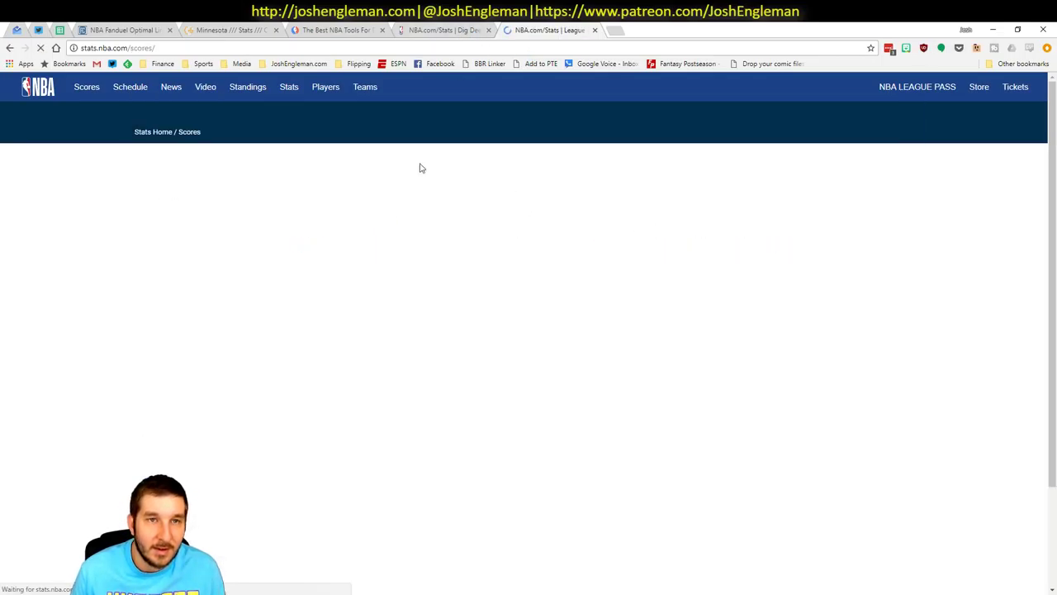
Step: Reopen Karl-Anthony Towns's game history in Fantasy Cruncher and filter it to opponent POR to check the game dates
{"action": "left_click", "coordinate": [124, 30]}
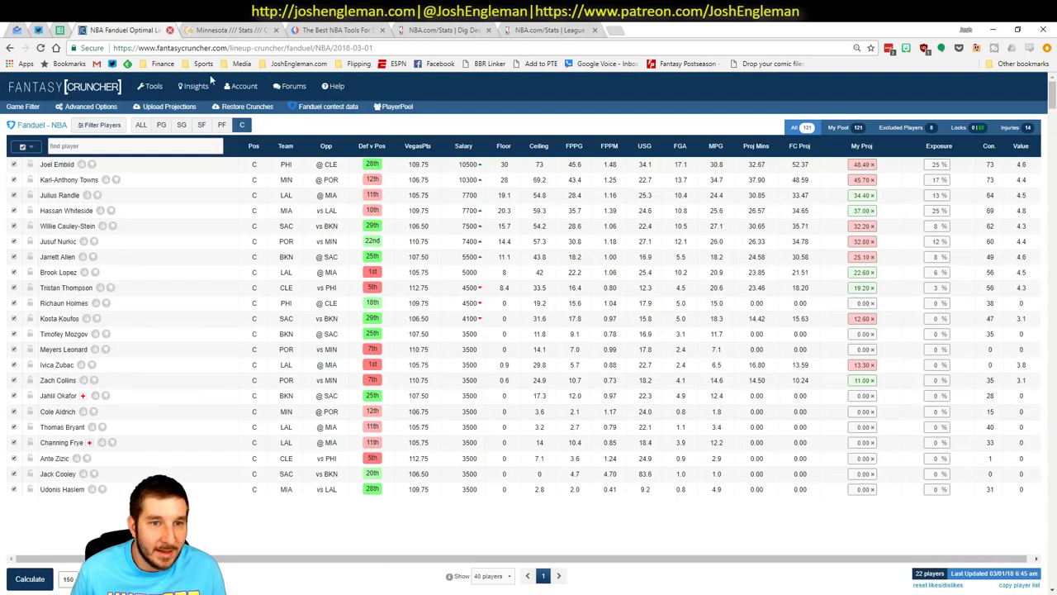
{"action": "left_click", "coordinate": [69, 180]}
{"action": "left_click", "coordinate": [339, 348]}
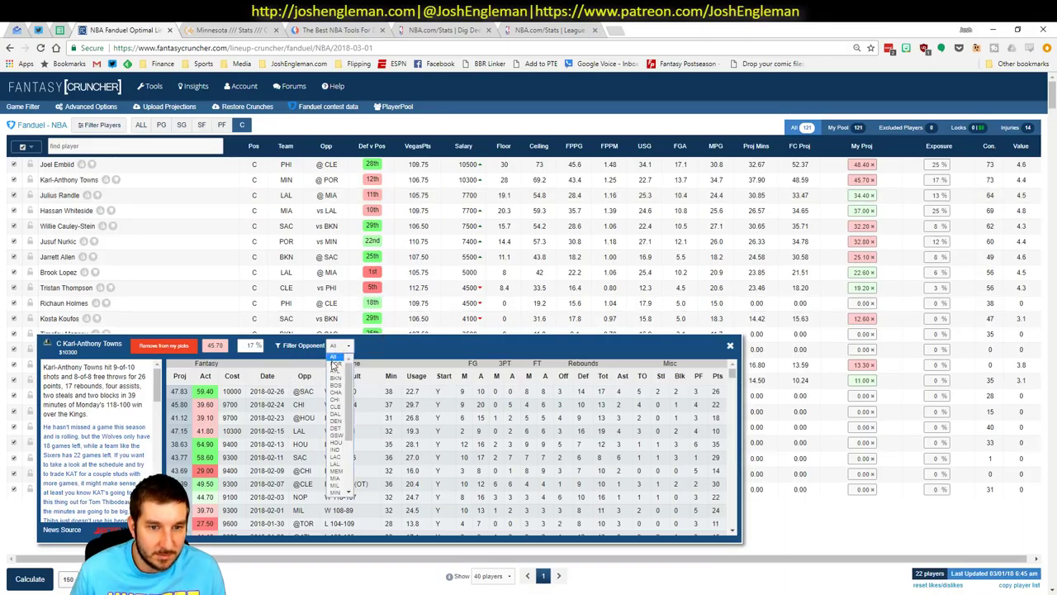
{"action": "left_click", "coordinate": [334, 368]}
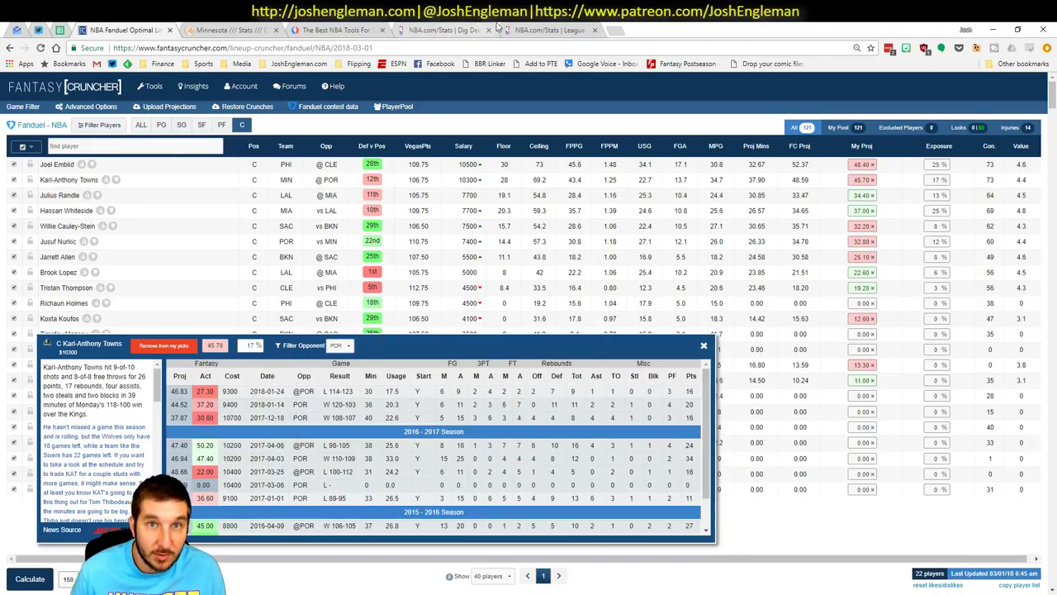
Step: Show the NBA Advanced Stats scores for January 24, 2018 and open the box score of the MIN at POR game
{"action": "left_click", "coordinate": [528, 30]}
{"action": "left_click", "coordinate": [509, 183]}
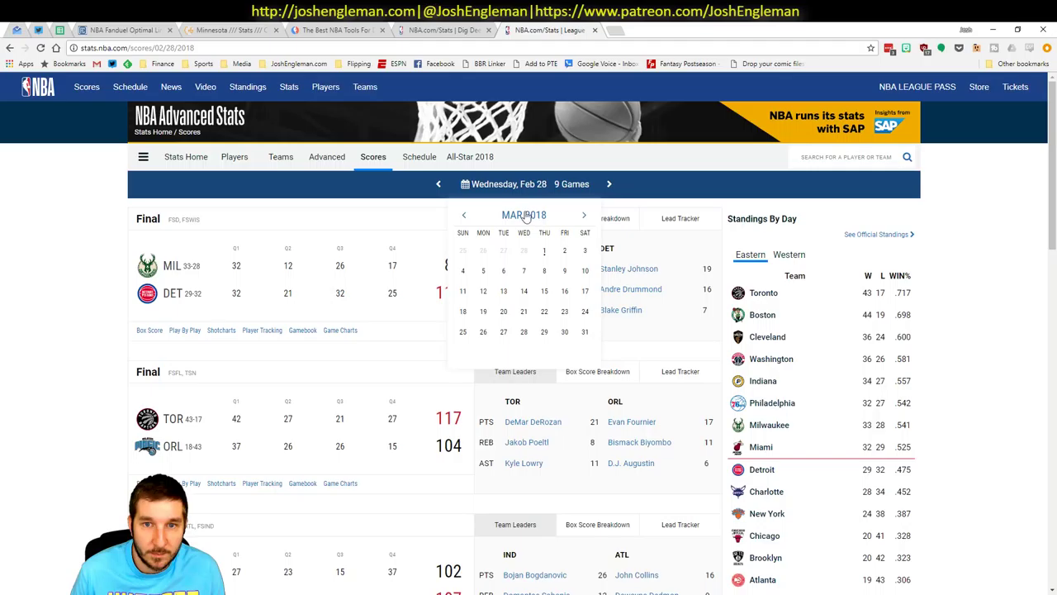
{"action": "left_click", "coordinate": [463, 215]}
{"action": "left_click", "coordinate": [463, 214]}
{"action": "left_click", "coordinate": [523, 312]}
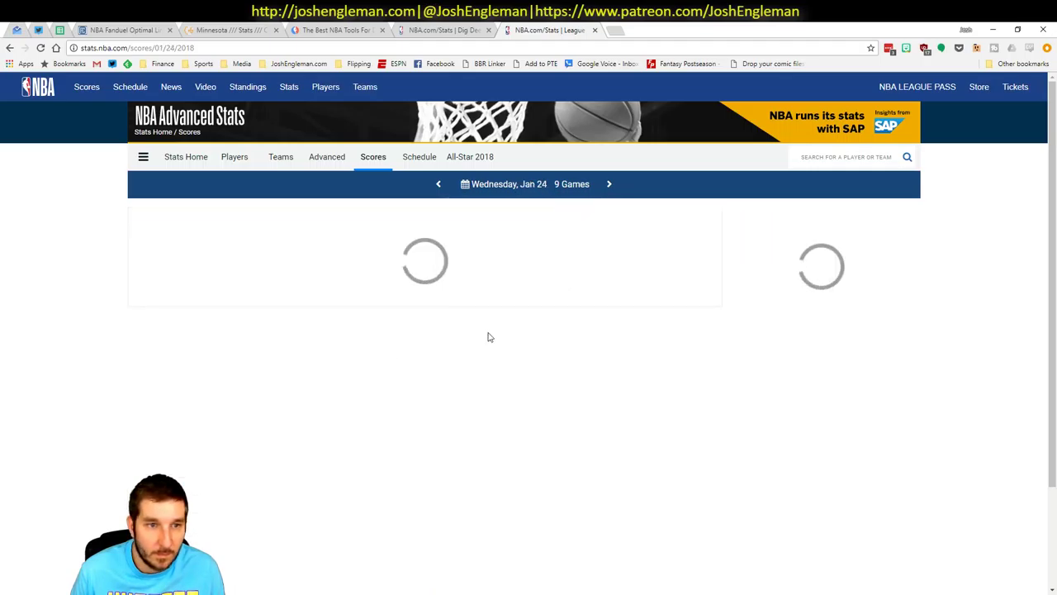
{"action": "scroll", "coordinate": [25, 353], "scroll_direction": "down", "scroll_amount": 10}
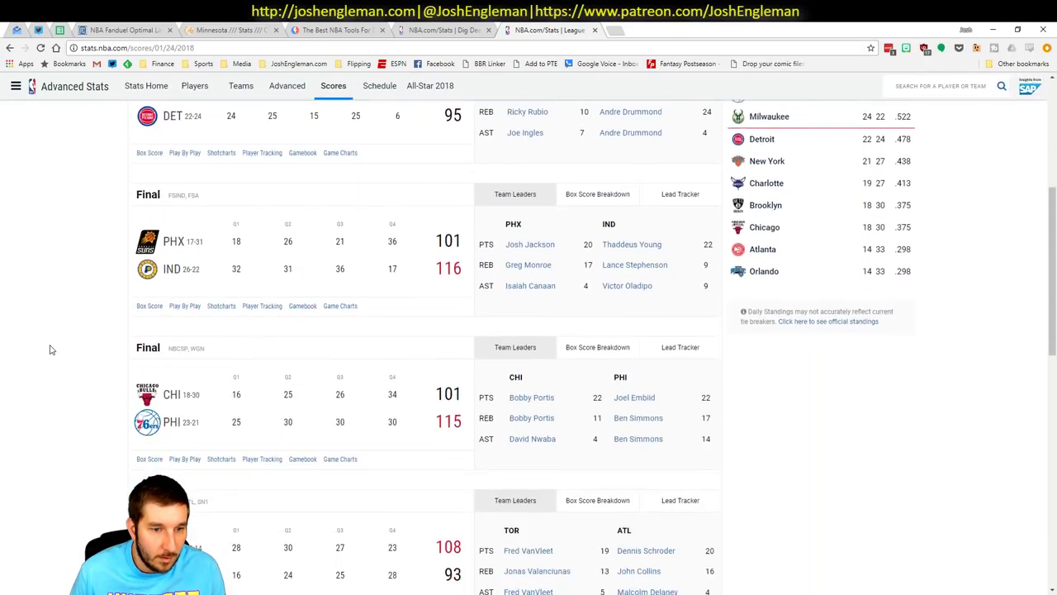
{"action": "scroll", "coordinate": [139, 357], "scroll_direction": "down", "scroll_amount": 1}
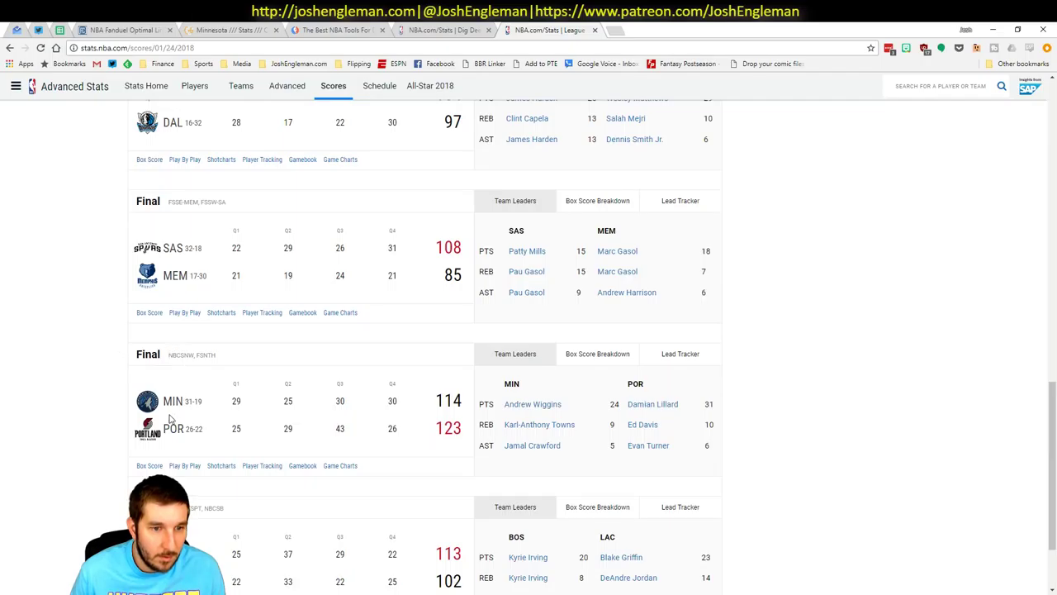
{"action": "left_click", "coordinate": [151, 466]}
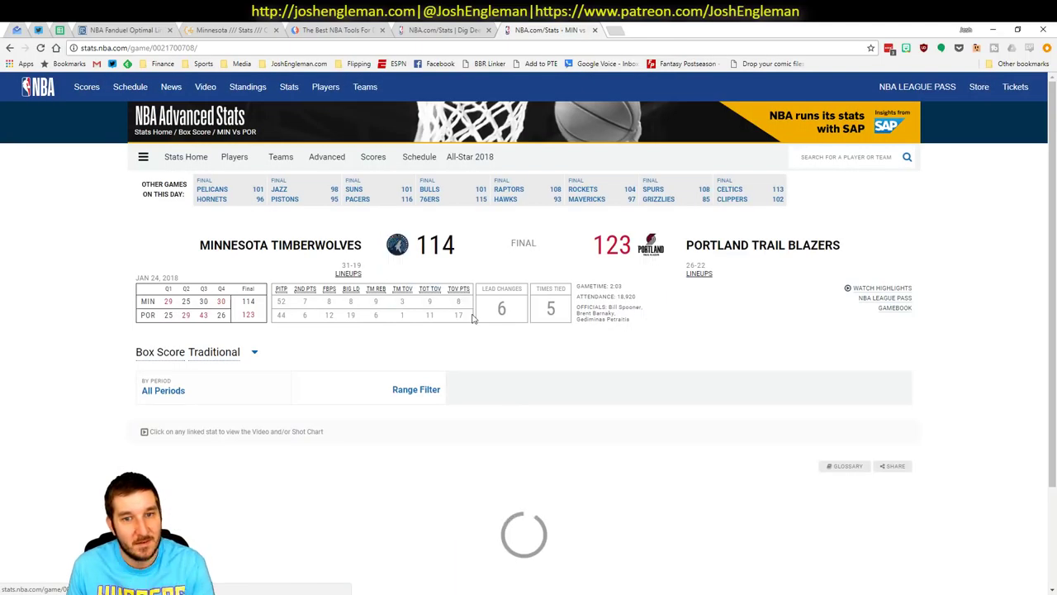
Step: Review the traditional box score for both the Minnesota Timberwolves and the Portland Trail Blazers
{"action": "scroll", "coordinate": [453, 333], "scroll_direction": "down", "scroll_amount": 3}
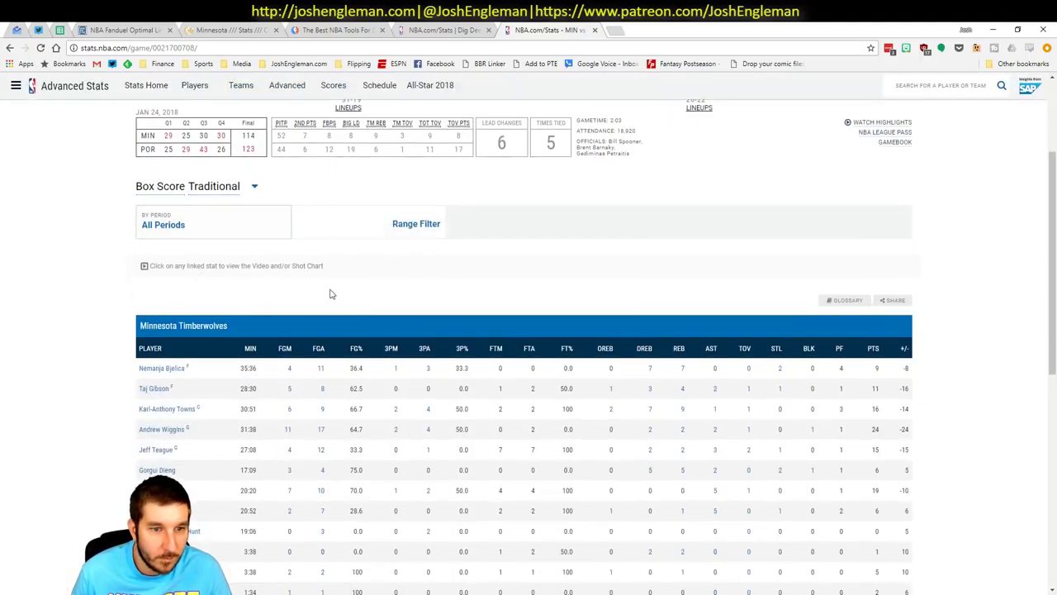
{"action": "scroll", "coordinate": [339, 297], "scroll_direction": "down", "scroll_amount": 2}
{"action": "scroll", "coordinate": [314, 322], "scroll_direction": "down", "scroll_amount": 3}
{"action": "scroll", "coordinate": [285, 351], "scroll_direction": "down", "scroll_amount": 1}
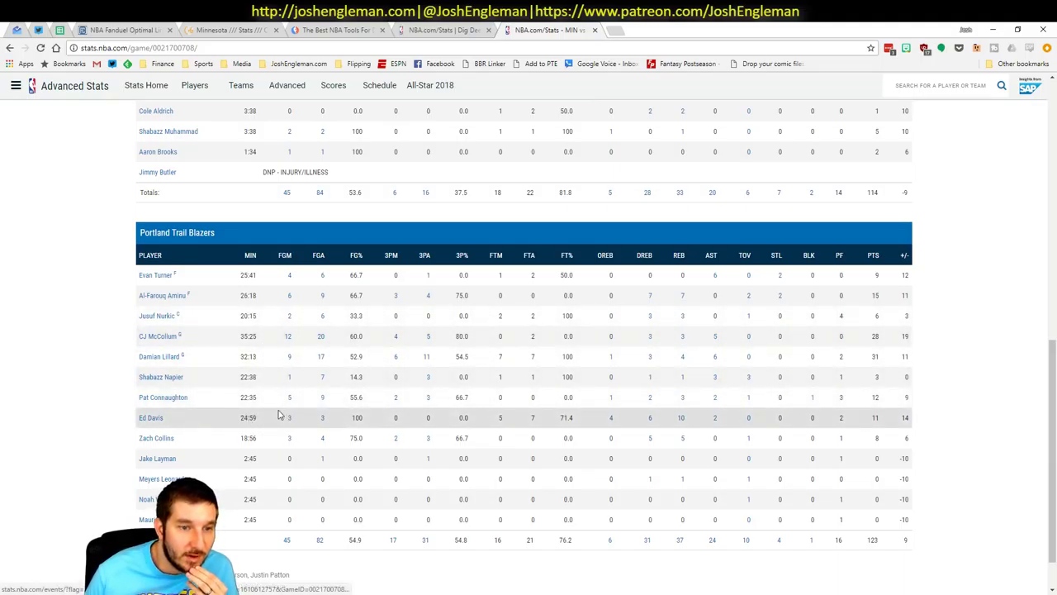
{"action": "scroll", "coordinate": [279, 347], "scroll_direction": "up", "scroll_amount": 6}
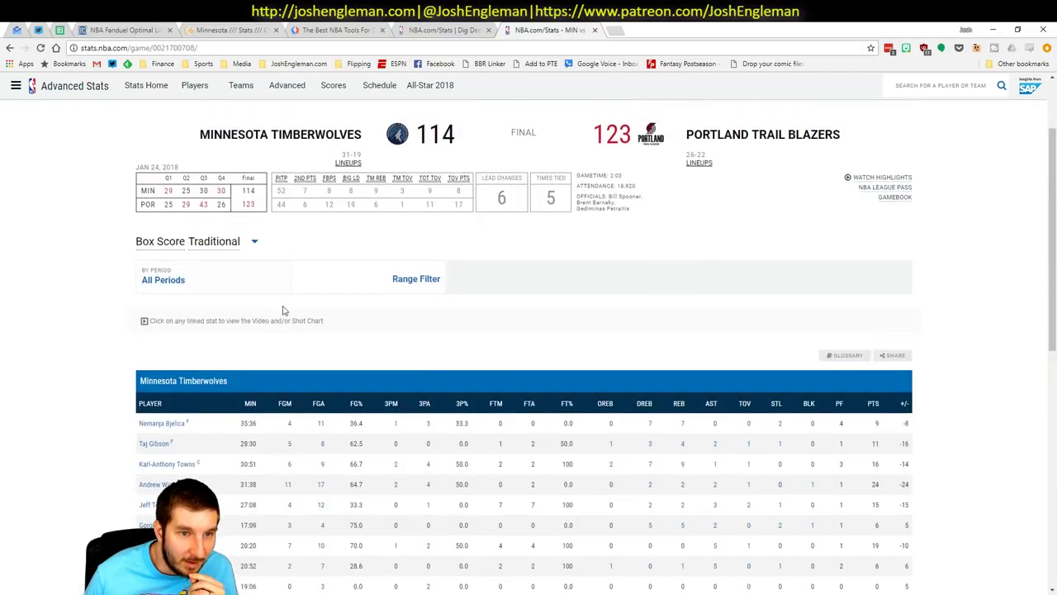
Step: Change the game's box score view from Traditional to Matchups and look over the player matchup rows
{"action": "left_click", "coordinate": [177, 278]}
{"action": "left_click", "coordinate": [237, 262]}
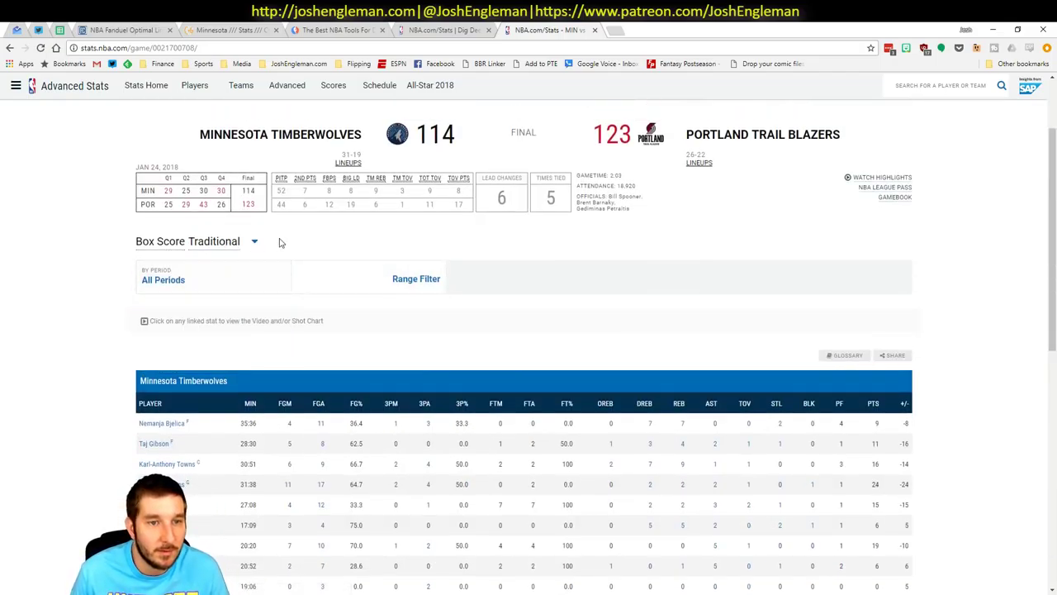
{"action": "left_click", "coordinate": [253, 242]}
{"action": "scroll", "coordinate": [289, 331], "scroll_direction": "down", "scroll_amount": 3}
{"action": "left_click", "coordinate": [265, 394]}
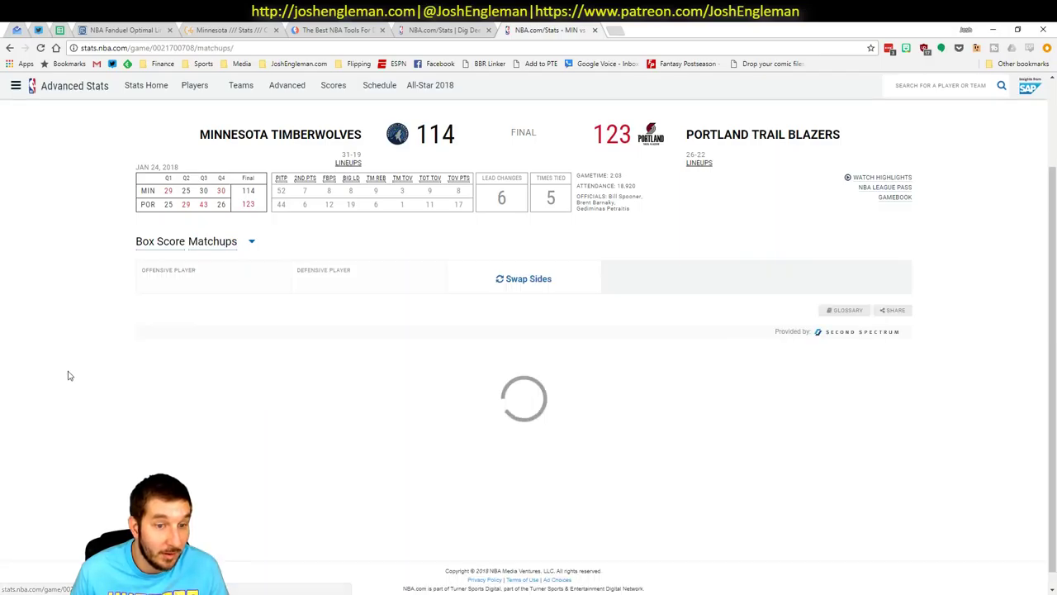
{"action": "scroll", "coordinate": [83, 323], "scroll_direction": "down", "scroll_amount": 6}
{"action": "scroll", "coordinate": [83, 327], "scroll_direction": "up", "scroll_amount": 3}
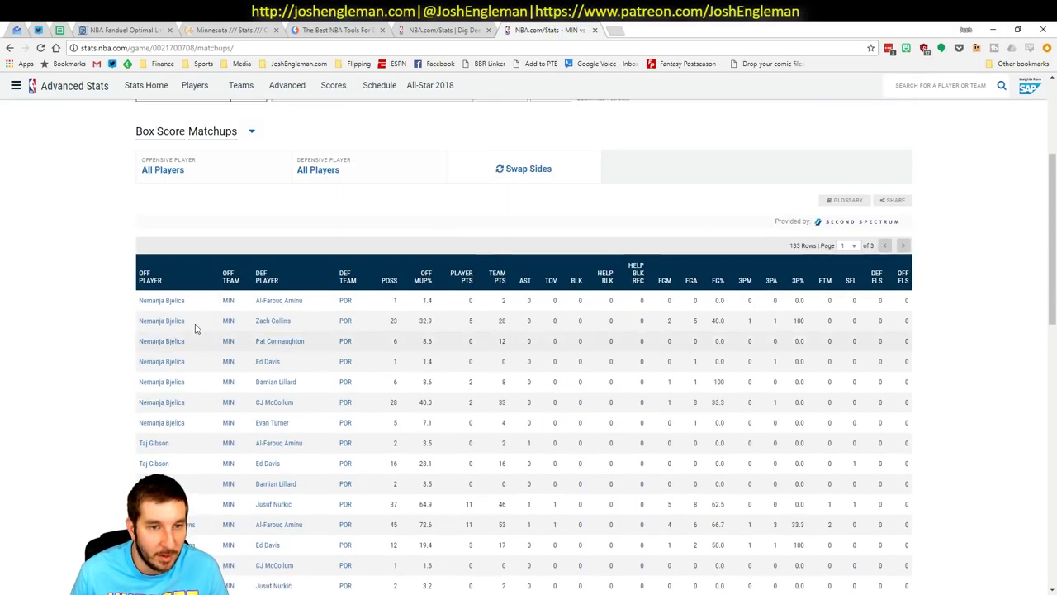
Step: Compare the matchup rows of offensive players Karl-Anthony Towns and Taj Gibson, sorted by most possessions
{"action": "left_click", "coordinate": [219, 180]}
{"action": "left_click", "coordinate": [234, 245]}
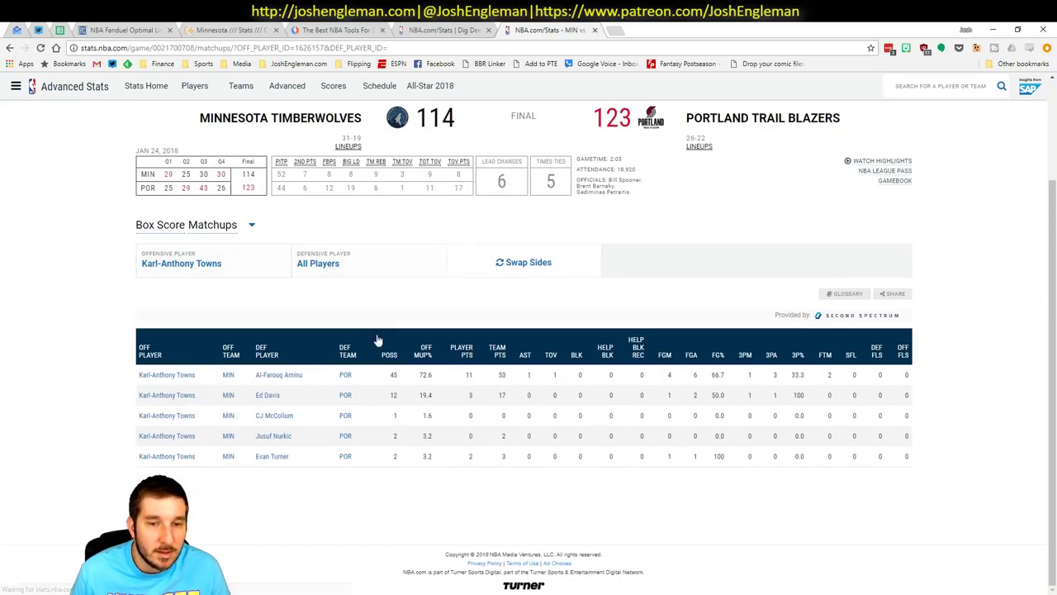
{"action": "left_click", "coordinate": [390, 351]}
{"action": "left_click", "coordinate": [397, 348]}
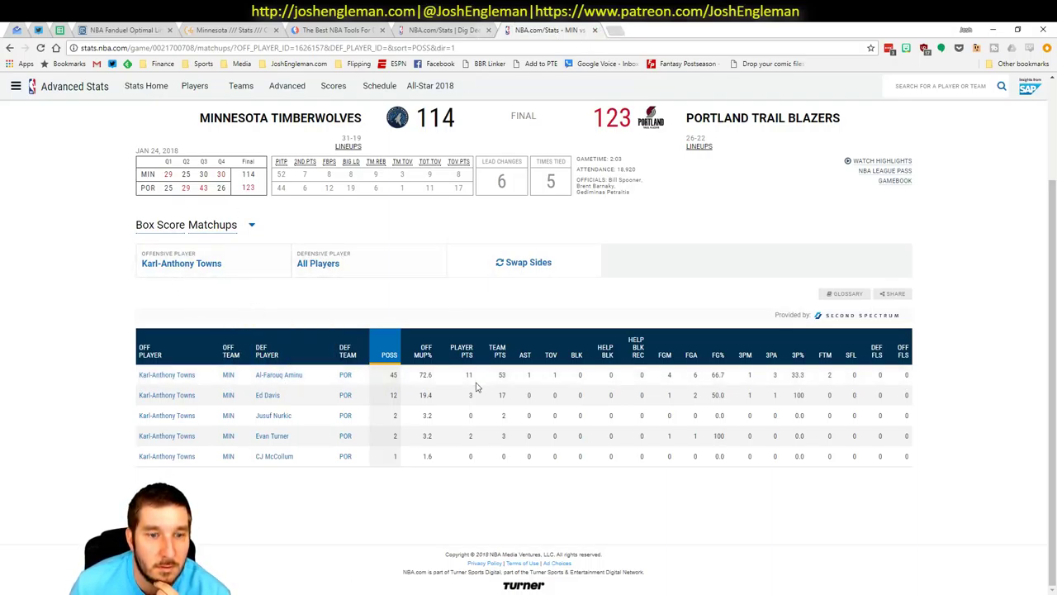
{"action": "left_click", "coordinate": [218, 265]}
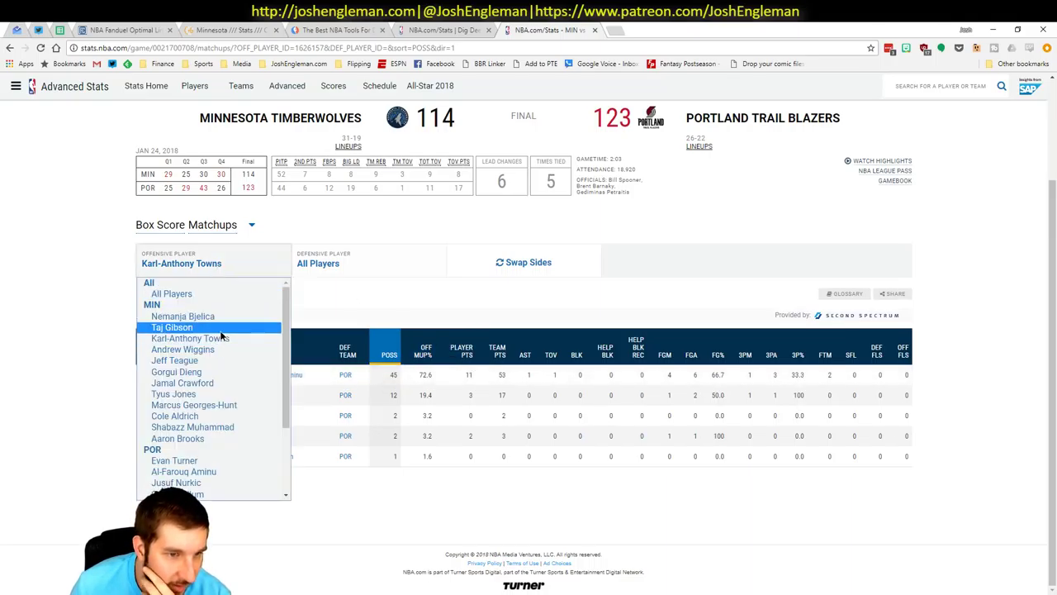
{"action": "left_click", "coordinate": [218, 328]}
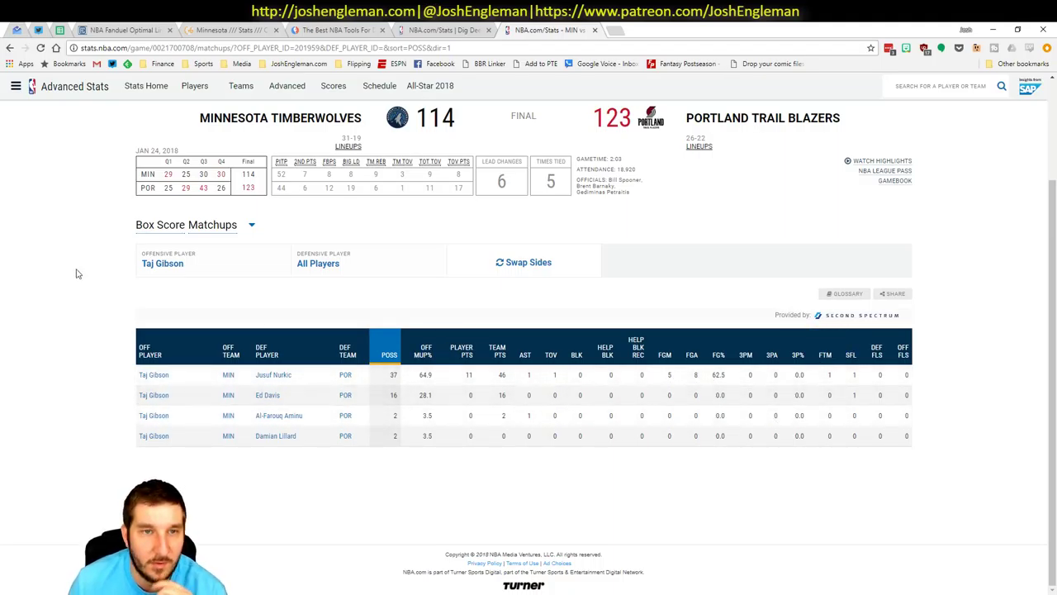
Step: Open Taj Gibson's game history among the power forwards in Fantasy Cruncher, filter it to opponent POR, and close it after review
{"action": "left_click", "coordinate": [90, 29]}
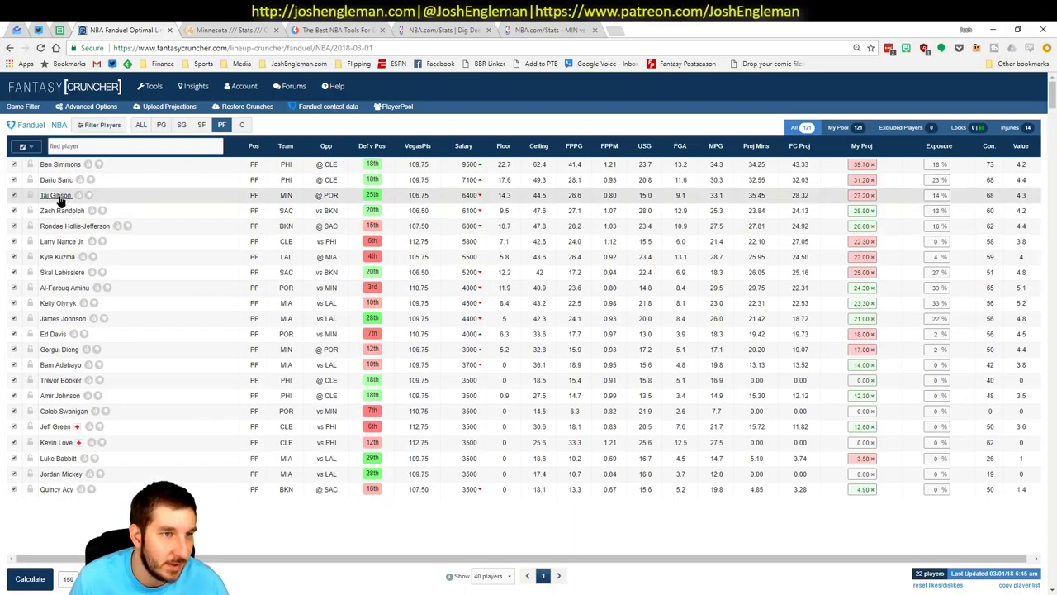
{"action": "left_click", "coordinate": [55, 195]}
{"action": "left_click", "coordinate": [327, 346]}
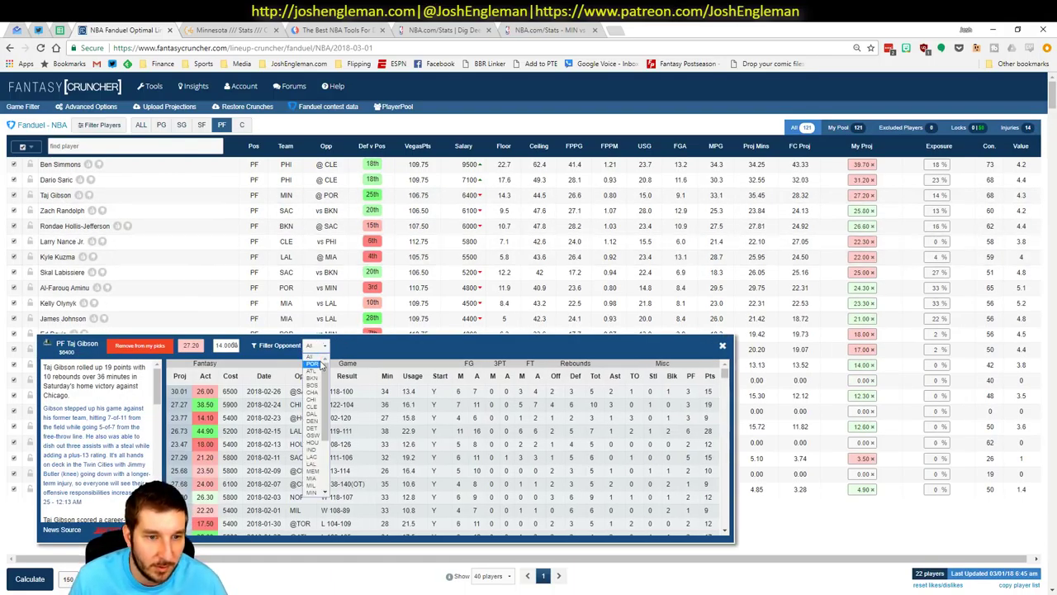
{"action": "left_click", "coordinate": [315, 463]}
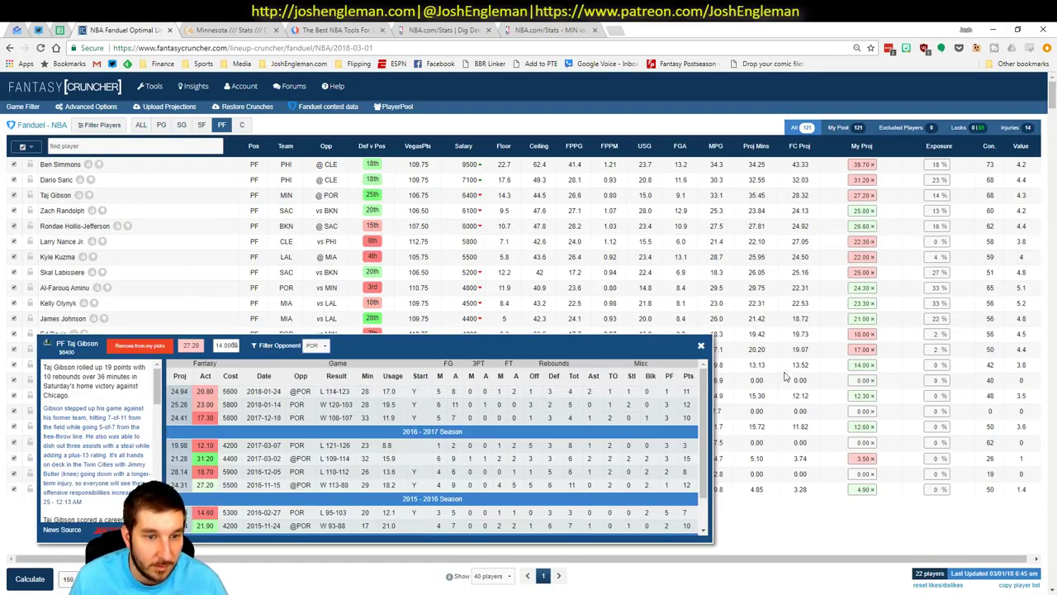
{"action": "left_click", "coordinate": [700, 345]}
Step: Check the Minnesota players in the Fantasy5x5 big spots ranking and return to the Excel workbook
{"action": "key", "text": "alt+Tab"}
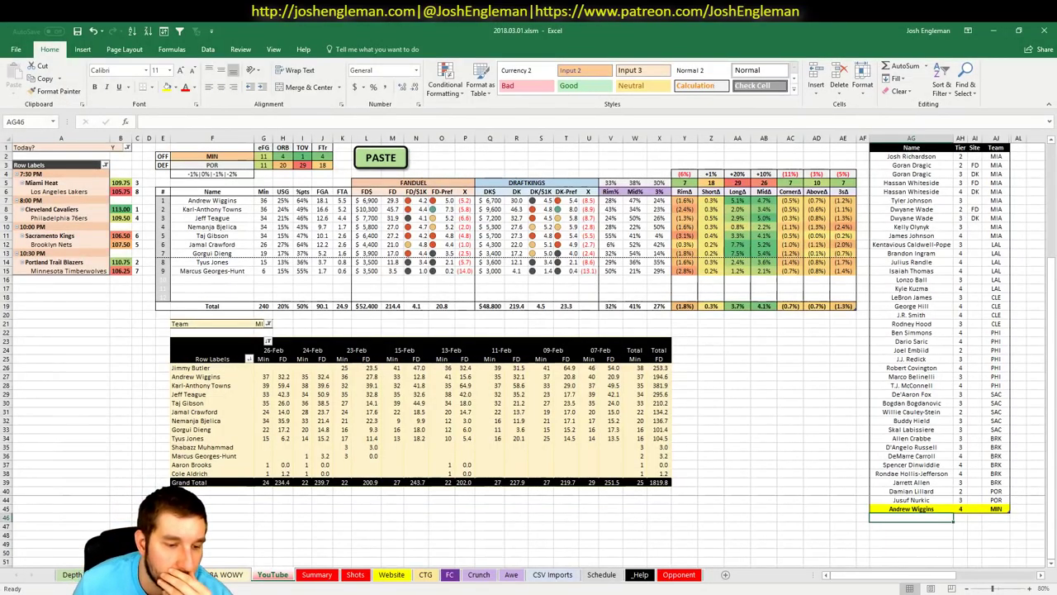
{"action": "key", "text": "alt+Tab"}
{"action": "left_click", "coordinate": [295, 28]}
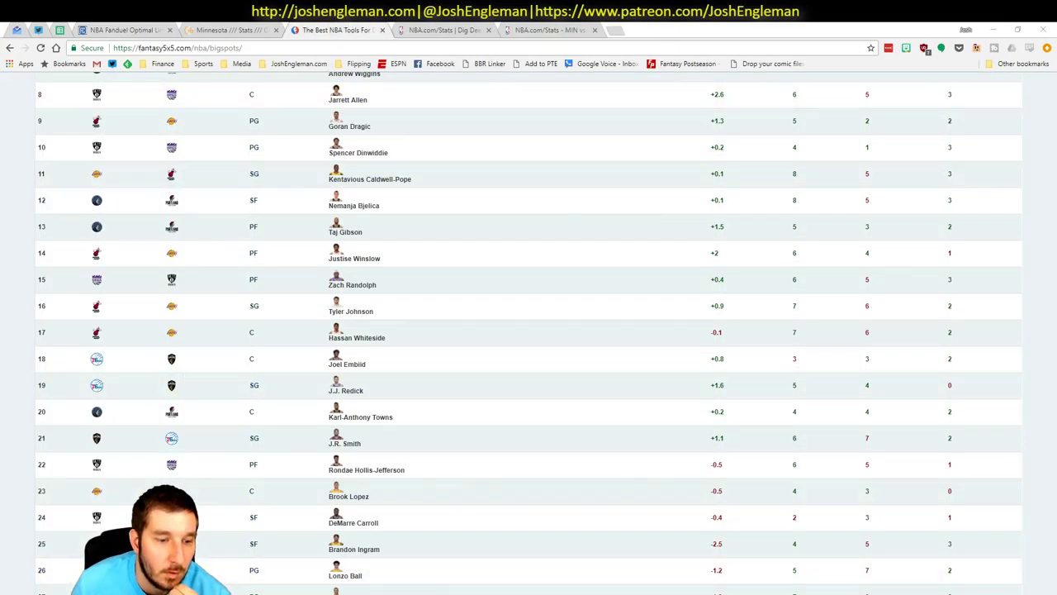
{"action": "key", "text": "alt+Tab"}
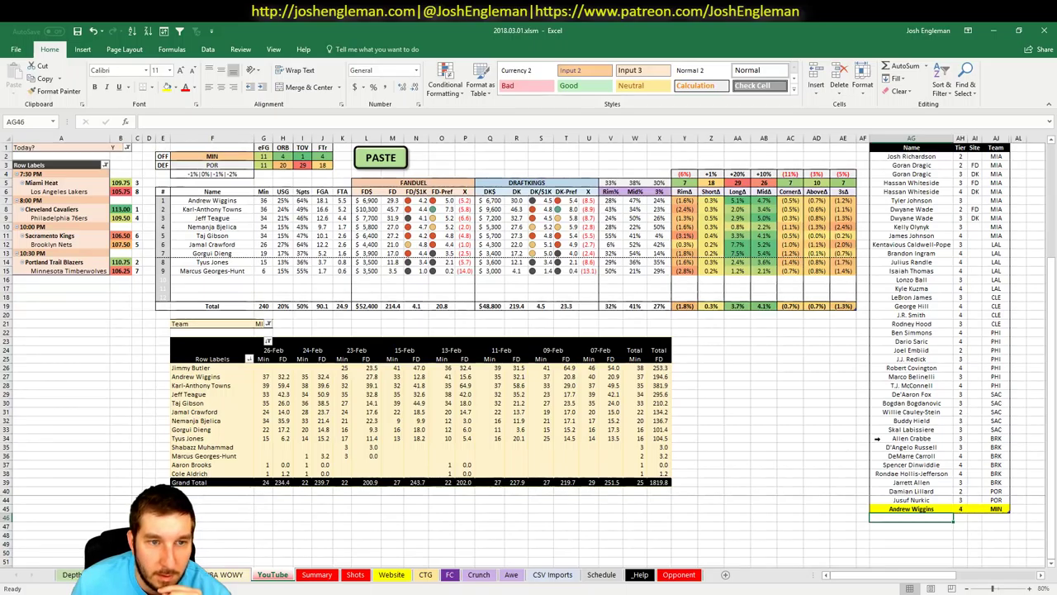
Step: Add Karl-Anthony Towns to the player list below Andrew Wiggins with tier 3, and review his recent game-by-game fantasy points
{"action": "type", "text": "Karl"}
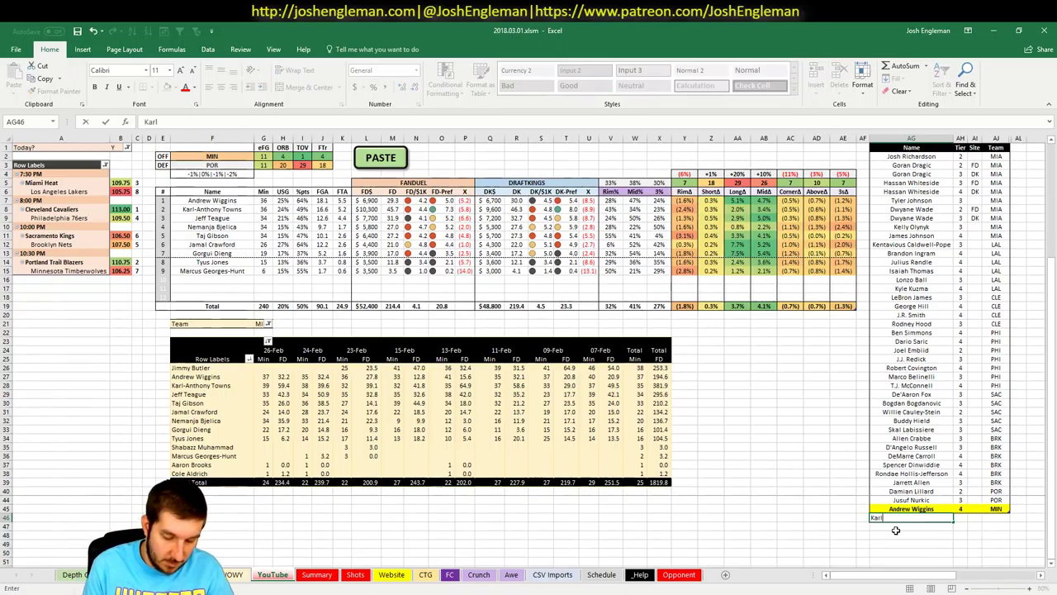
{"action": "type", "text": "-Anthony Towns"}
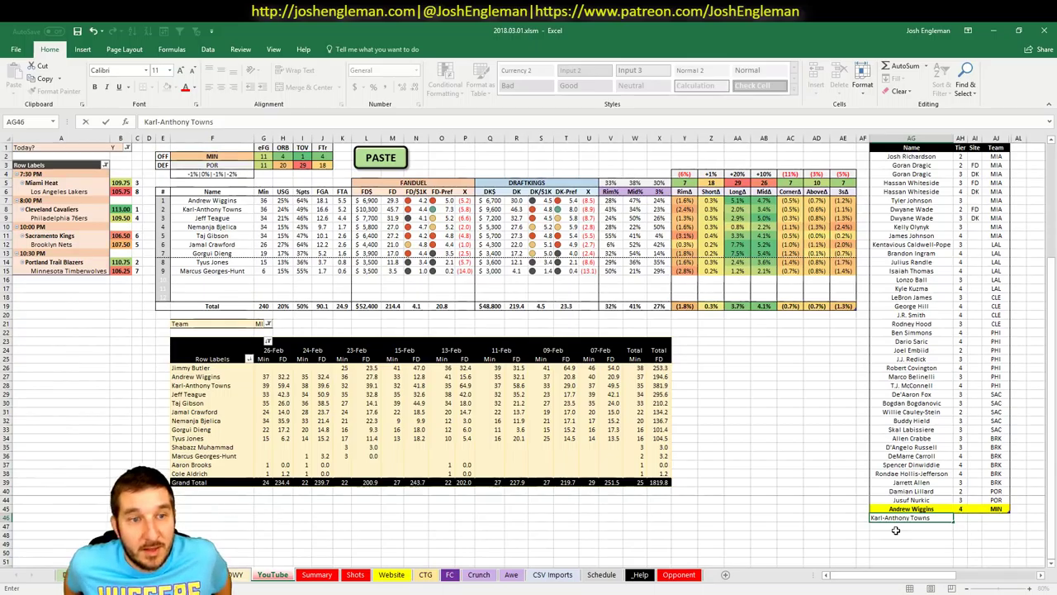
{"action": "key", "text": "Tab"}
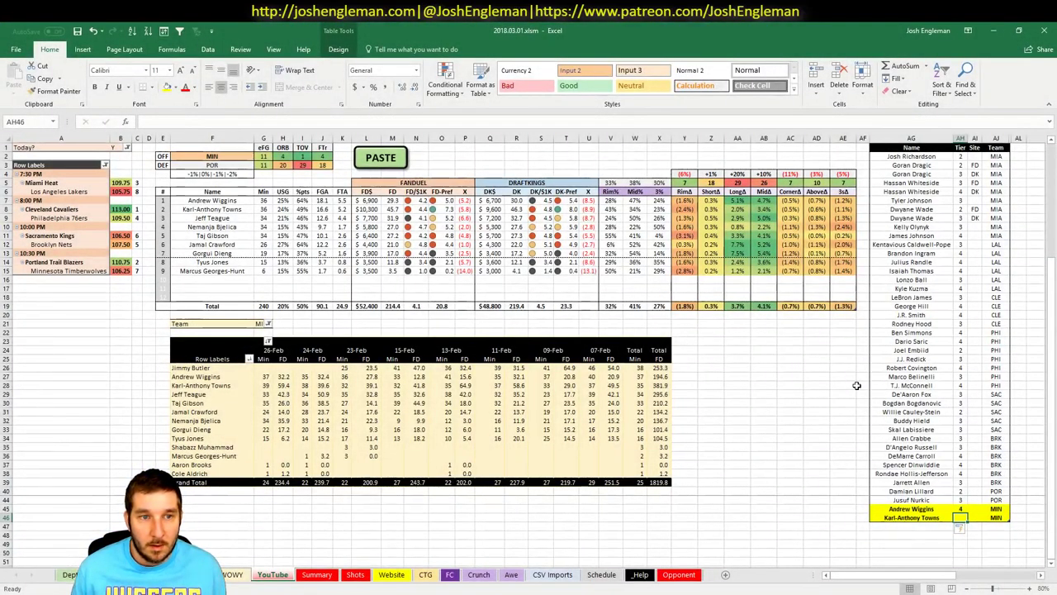
{"action": "type", "text": "3"}
{"action": "key", "text": "Return"}
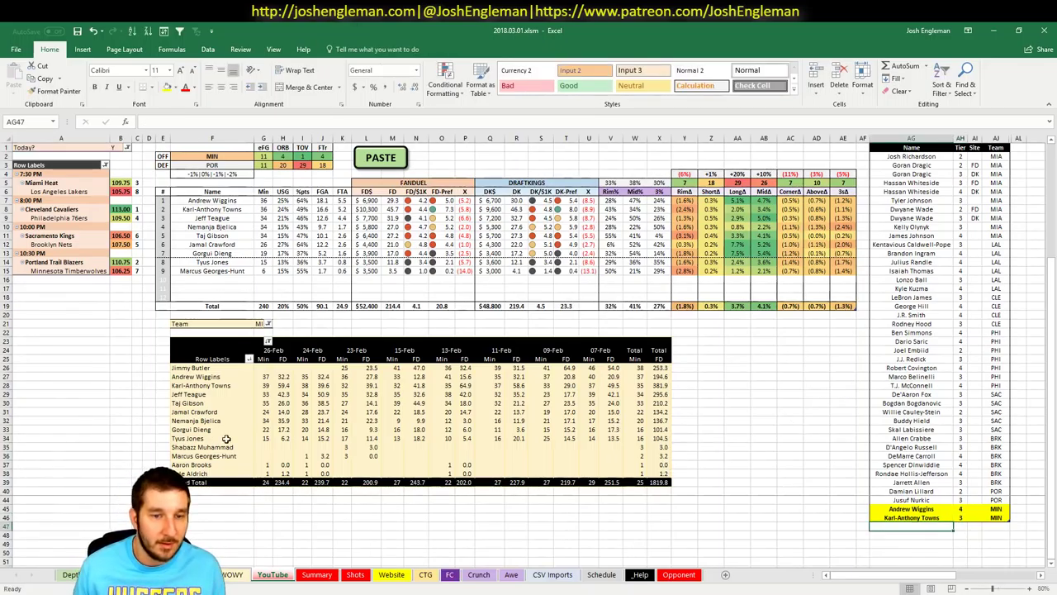
{"action": "left_click", "coordinate": [546, 385]}
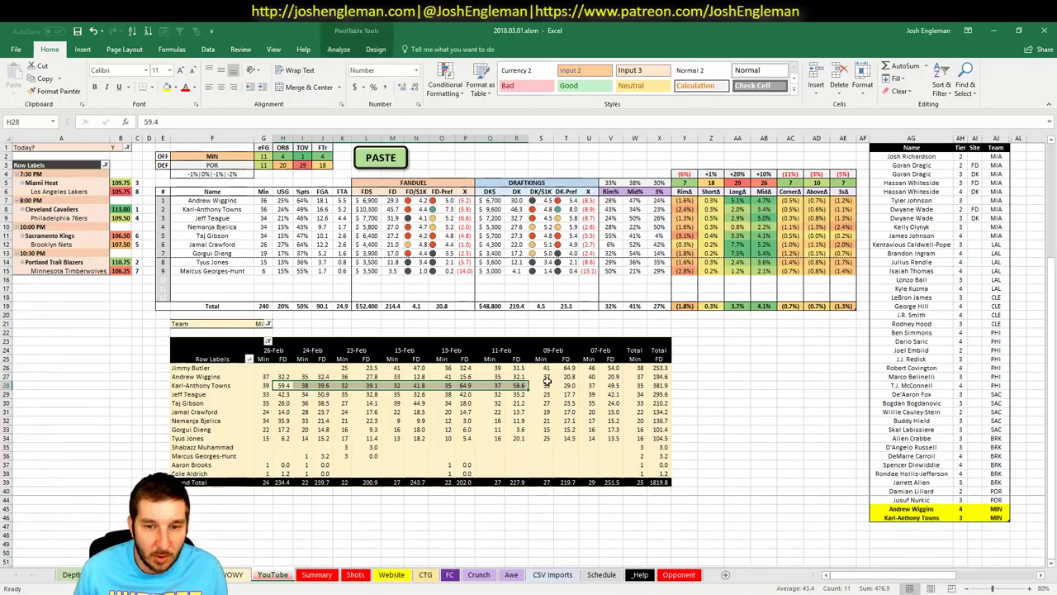
Step: Collapse the ribbon and add Jeff Teague to the player list below Karl-Anthony Towns
{"action": "left_click", "coordinate": [895, 524]}
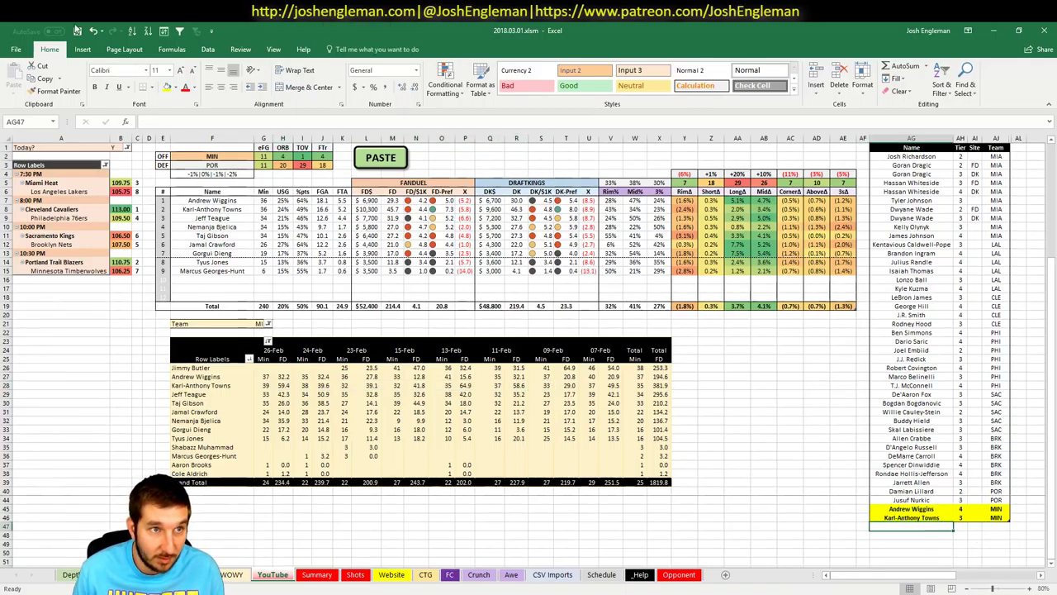
{"action": "double_click", "coordinate": [45, 49]}
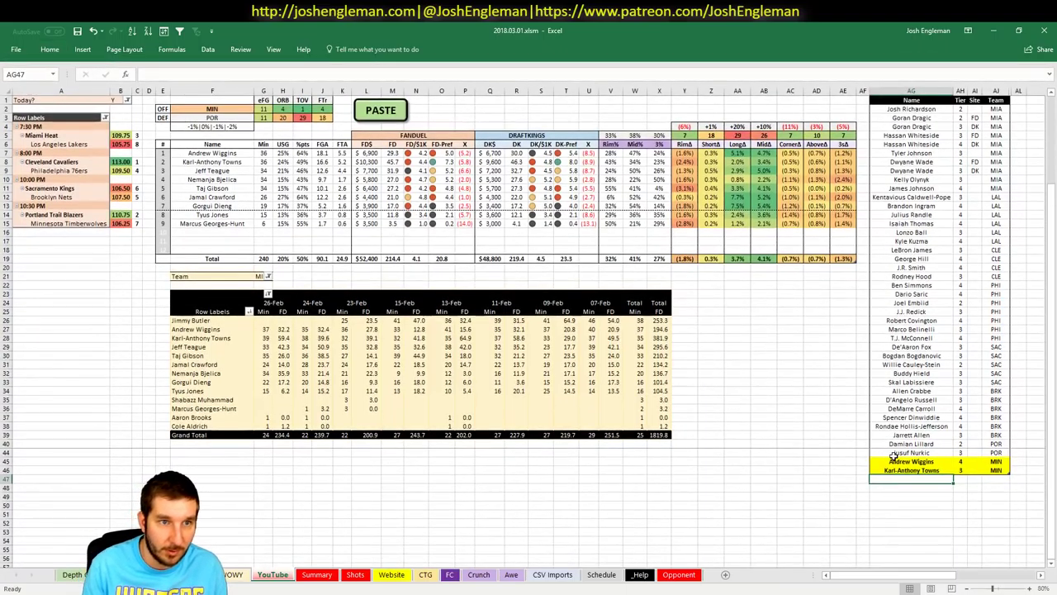
{"action": "type", "text": "Jeff T"}
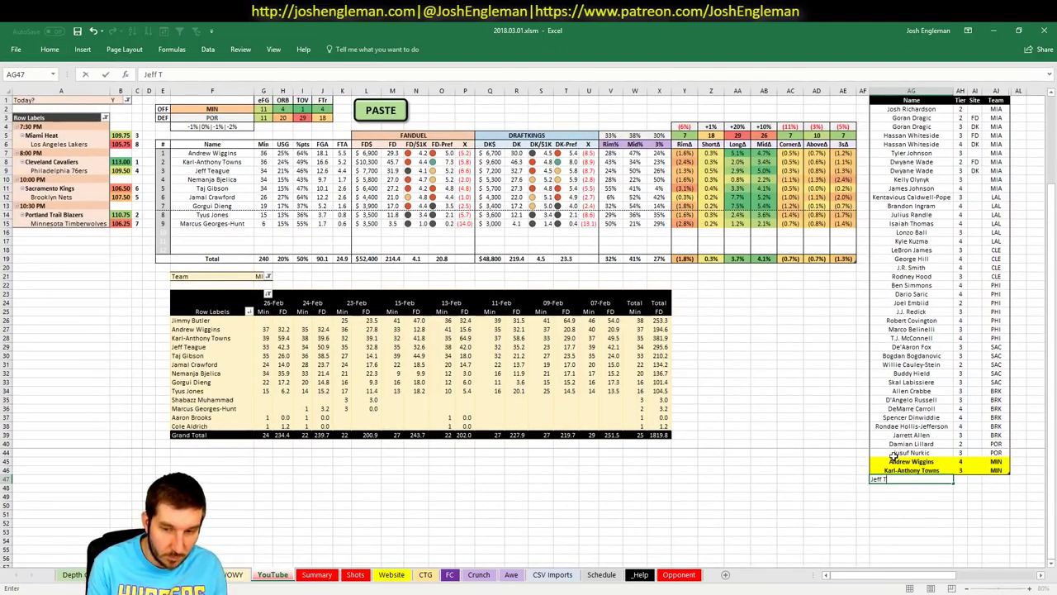
{"action": "type", "text": "eagye"}
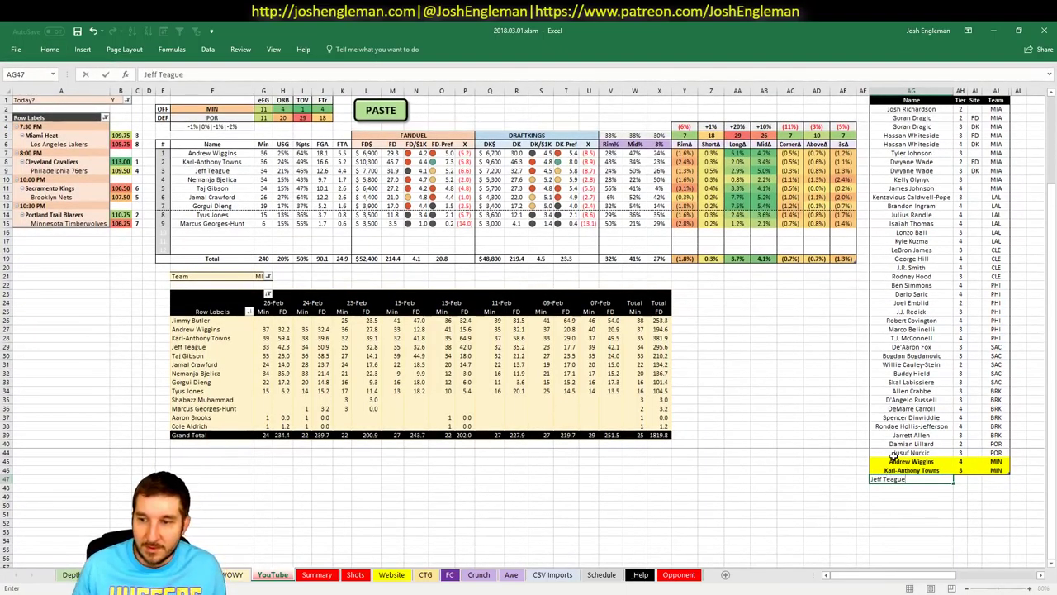
{"action": "key", "text": "Tab"}
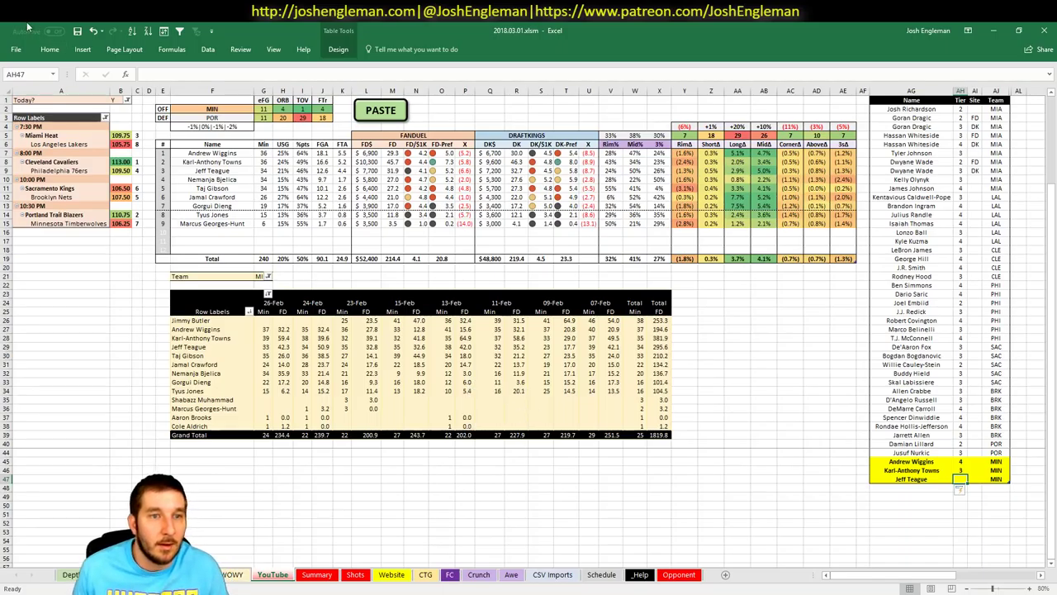
Step: Switch to the Fantasy5x5 big spots ranking and look up Jeff Teague's DvP row
{"action": "key", "text": "alt+Tab"}
{"action": "scroll", "coordinate": [548, 330], "scroll_direction": "up", "scroll_amount": 4}
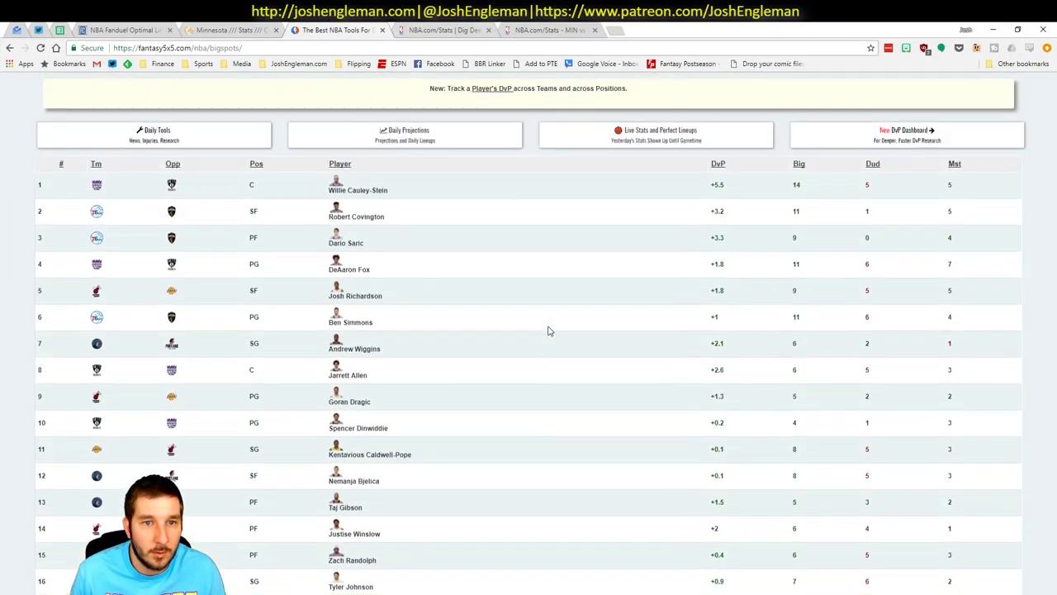
{"action": "scroll", "coordinate": [505, 316], "scroll_direction": "down", "scroll_amount": 5}
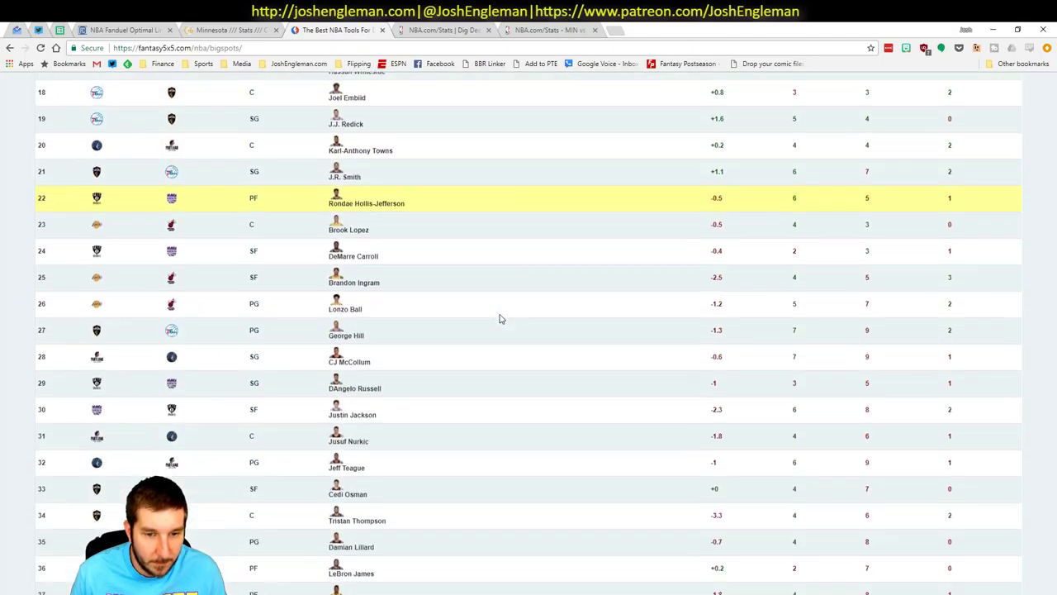
{"action": "scroll", "coordinate": [500, 318], "scroll_direction": "down", "scroll_amount": 2}
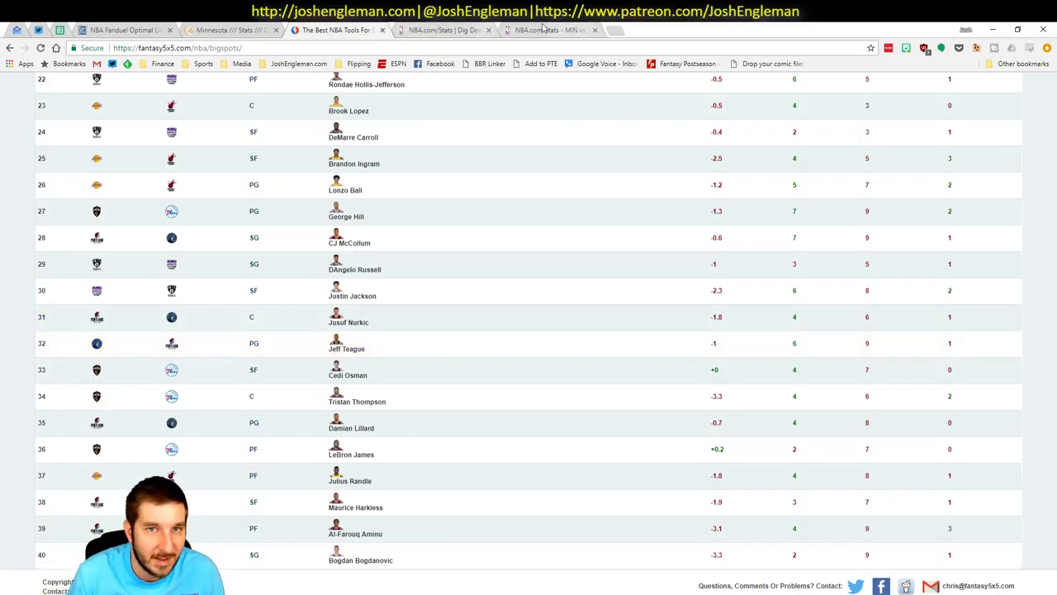
Step: Review Jeff Teague's matchup rows as the offensive player in the Minnesota–Portland box score on NBA.com
{"action": "left_click", "coordinate": [482, 28]}
{"action": "left_click", "coordinate": [545, 29]}
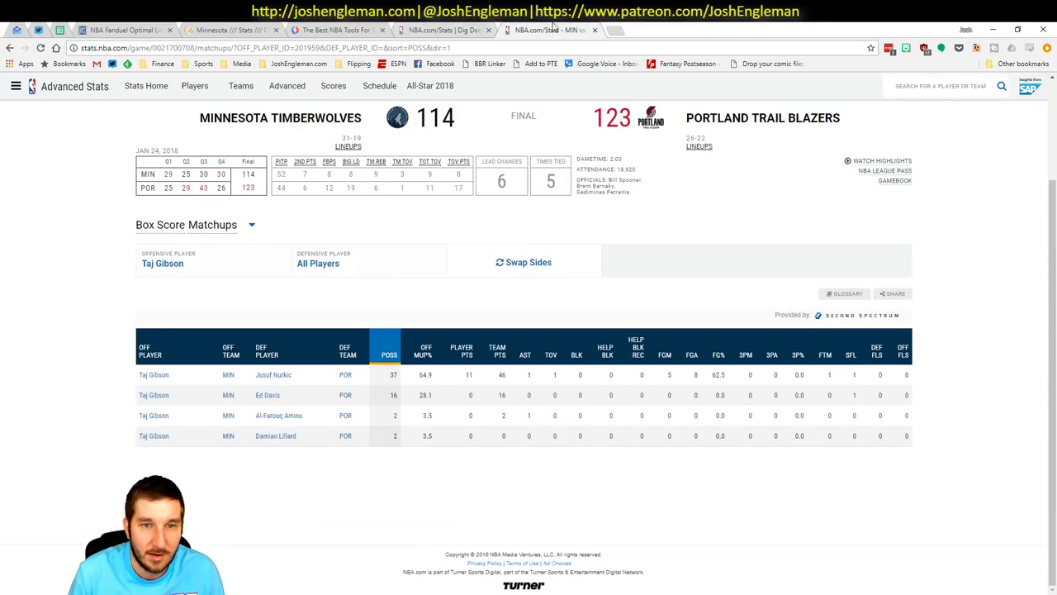
{"action": "left_click", "coordinate": [264, 258]}
{"action": "left_click", "coordinate": [225, 361]}
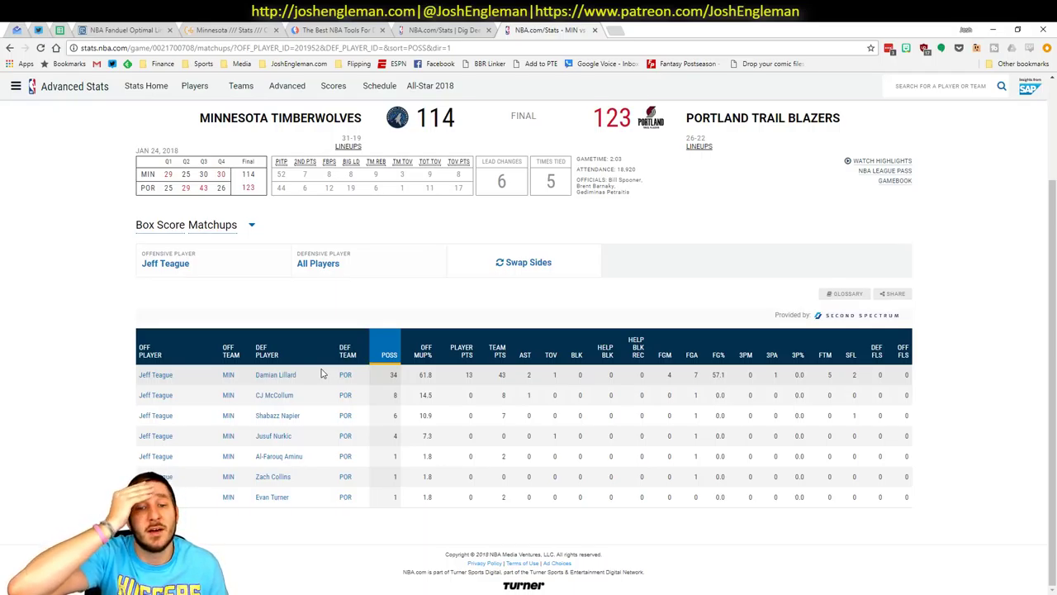
Step: Return to the Excel workbook, set Jeff Teague's tier to 4, and add Nemanja Bjelica as the next player in the list
{"action": "key", "text": "alt+Tab"}
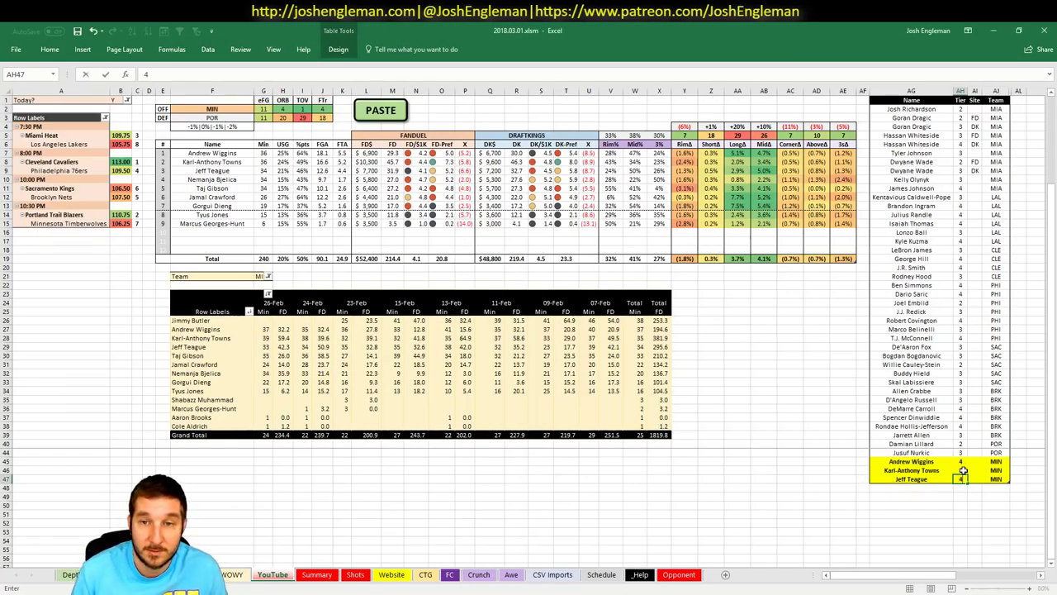
{"action": "left_click", "coordinate": [939, 487]}
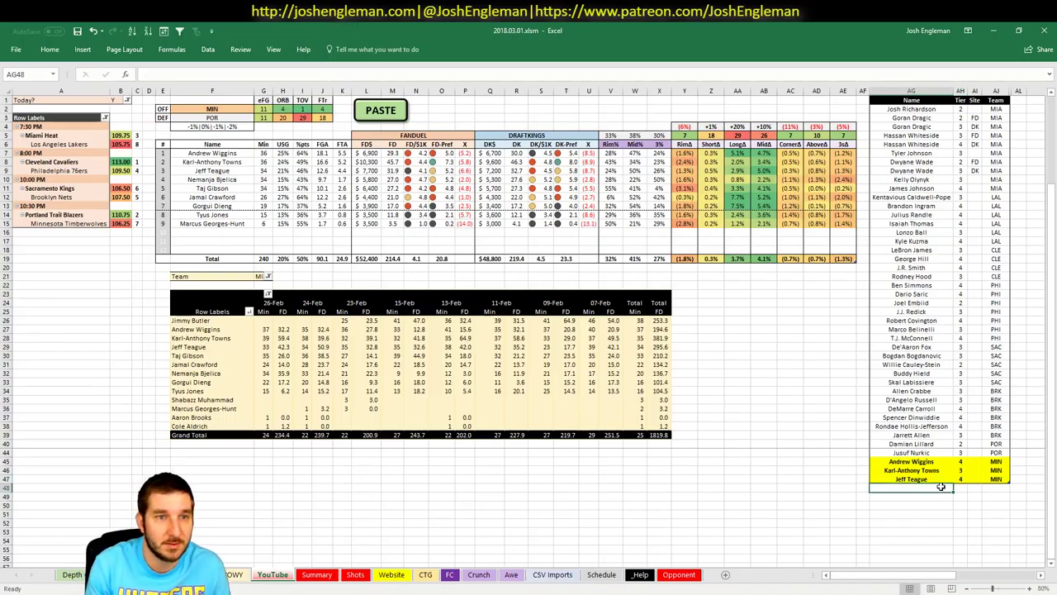
{"action": "type", "text": "N"}
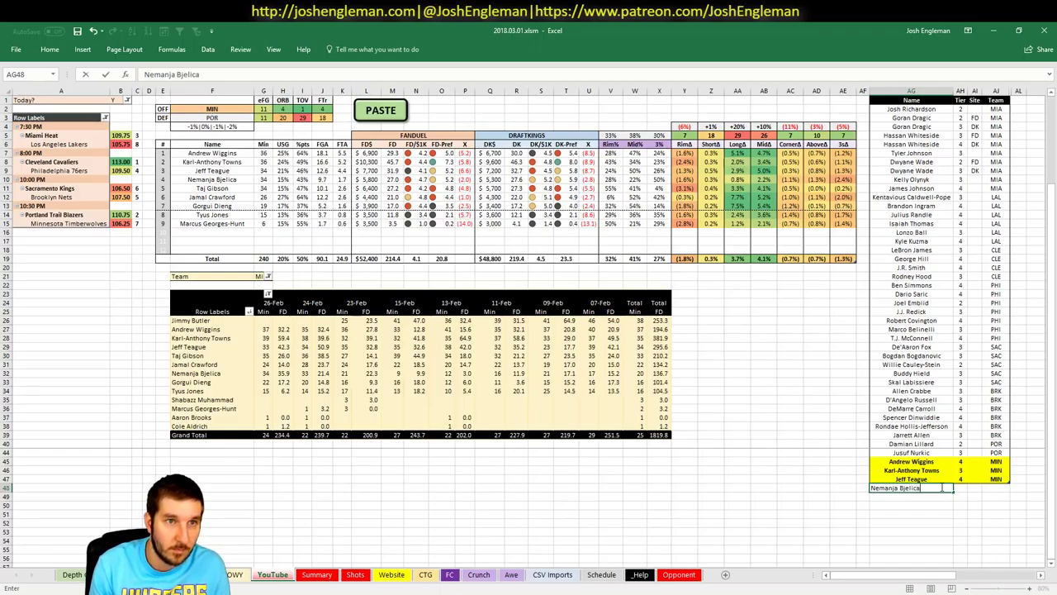
{"action": "type", "text": "emanja Bjelica"}
{"action": "key", "text": "Tab"}
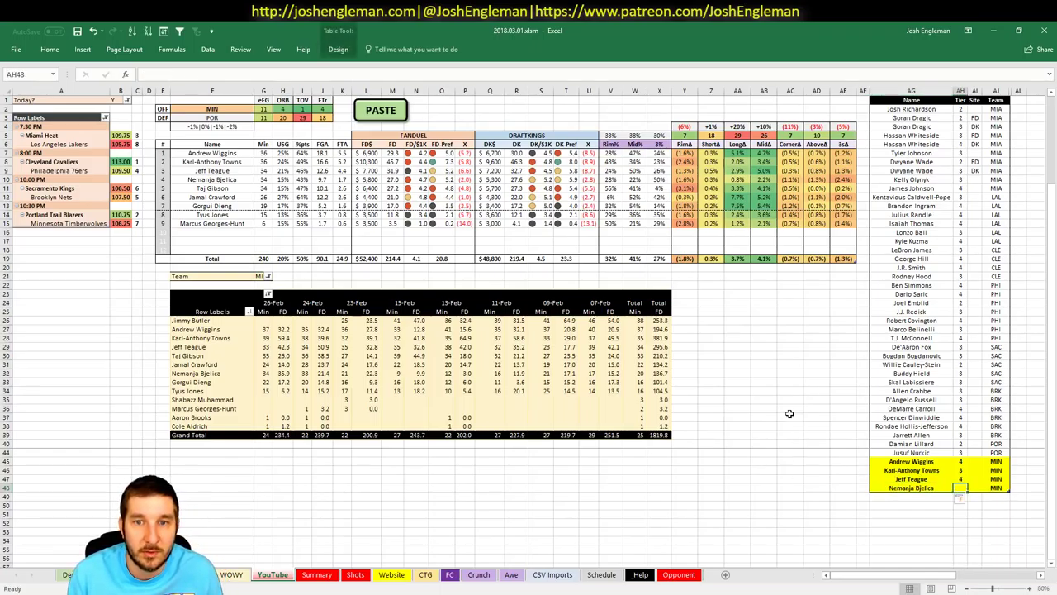
Step: Examine Nemanja Bjelica's minutes and fantasy points from the most recent games in the pivot table
{"action": "left_click", "coordinate": [925, 498]}
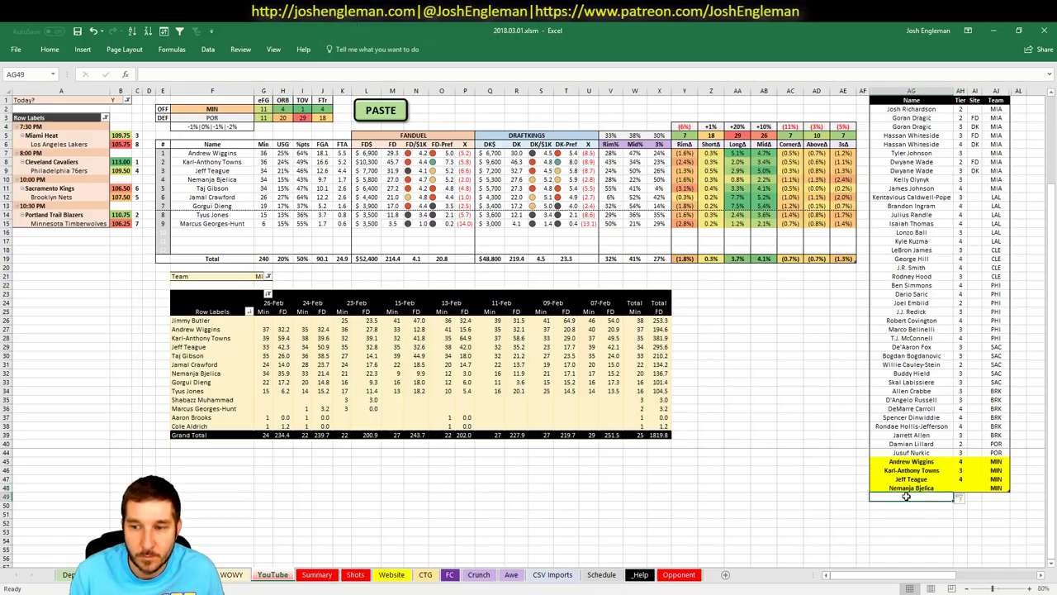
{"action": "left_click", "coordinate": [956, 487]}
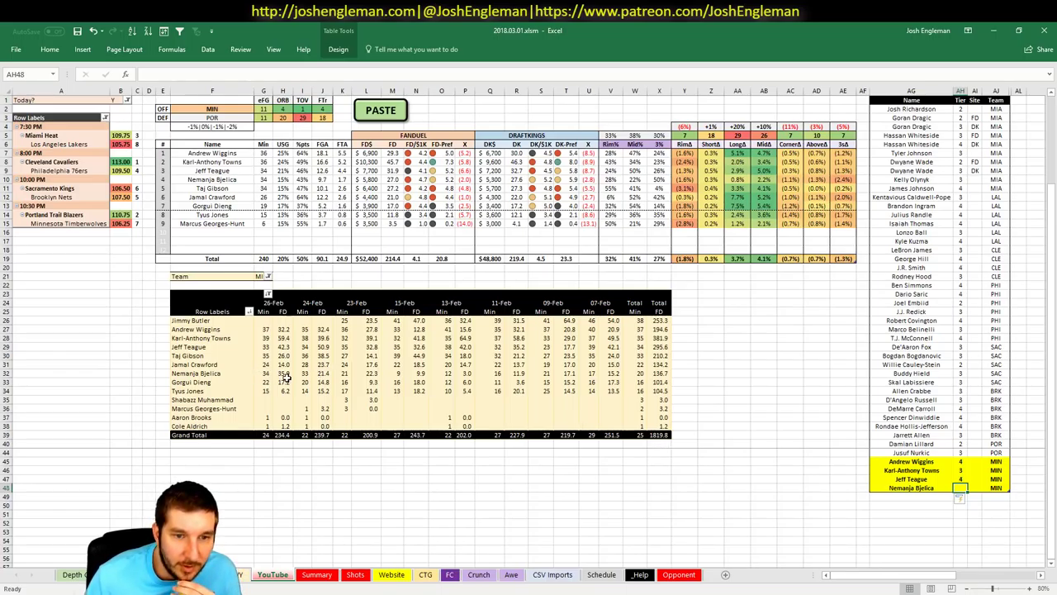
{"action": "left_click_drag", "start_coordinate": [277, 373], "coordinate": [301, 371]}
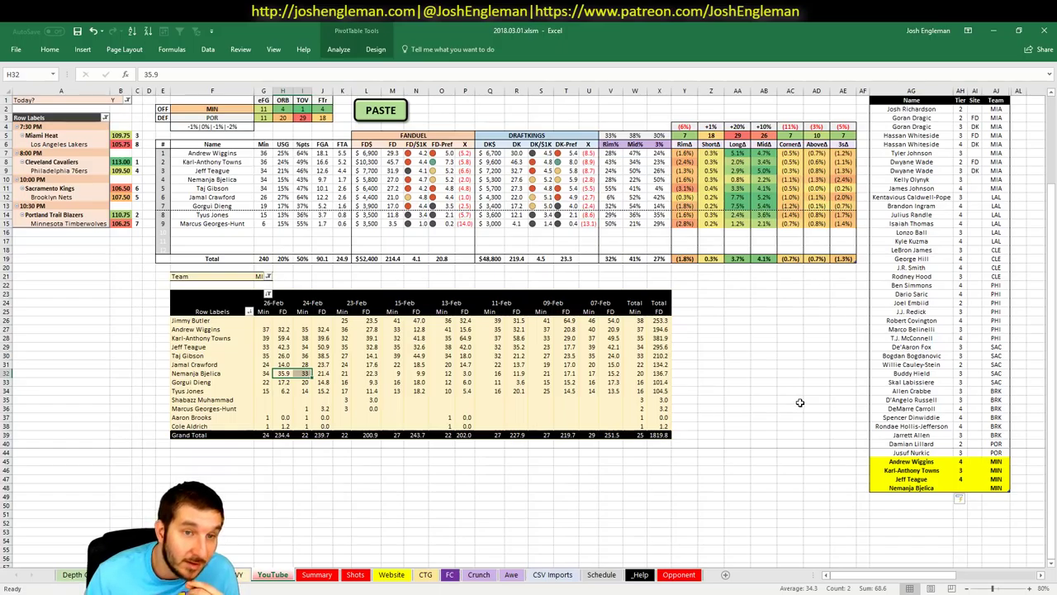
{"action": "mouse_move", "coordinate": [507, 365]}
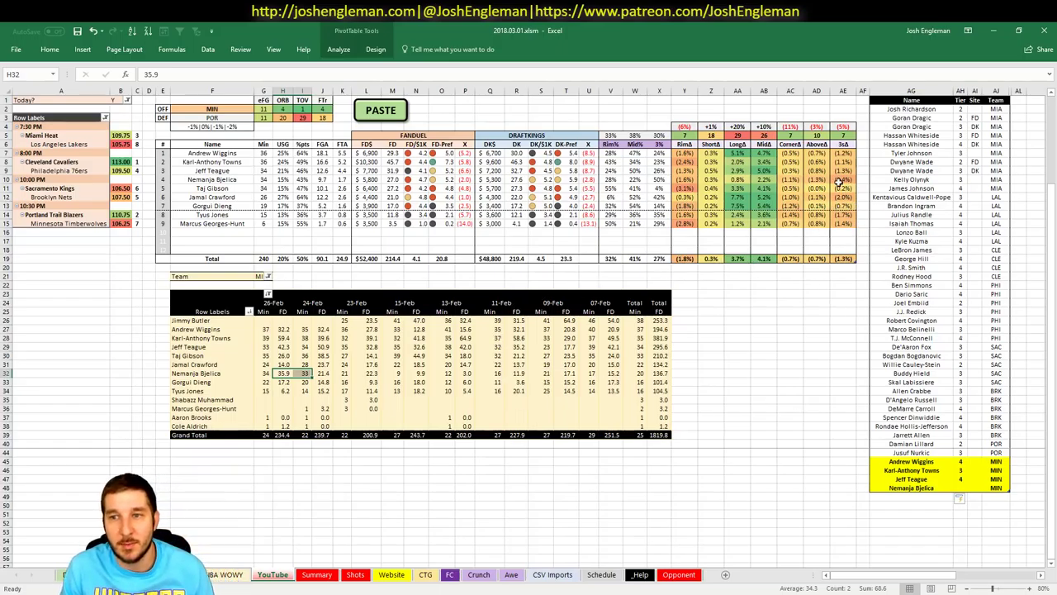
Step: Switch to the Fantasy5x5 big spots ranking, find Nemanja Bjelica with the search text "bje", and review his row
{"action": "key", "text": "alt+Tab"}
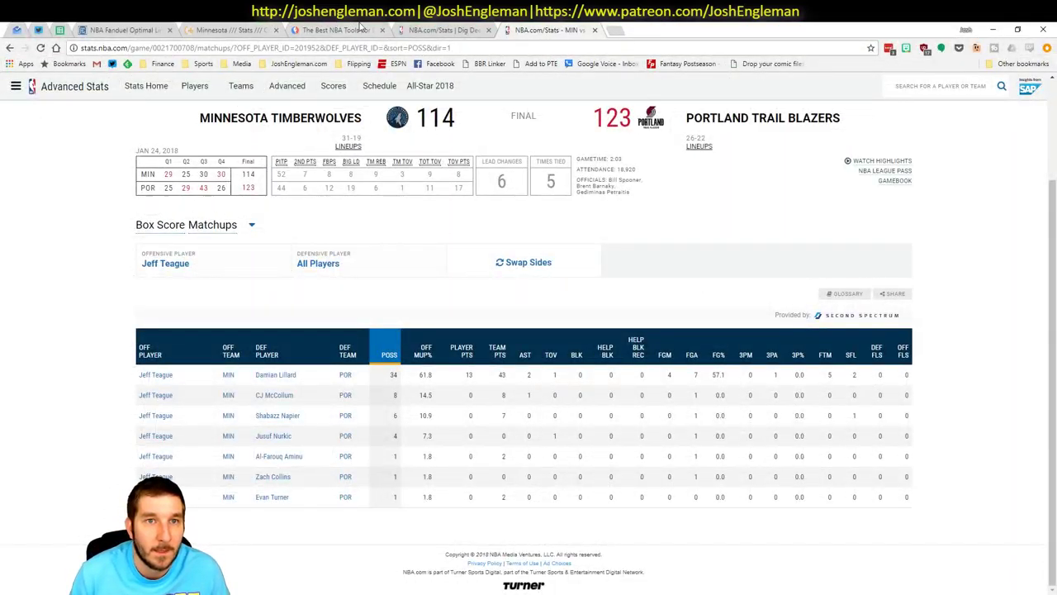
{"action": "key", "text": "ctrl+shift+Tab"}
{"action": "key", "text": "ctrl+shift+Tab"}
{"action": "scroll", "coordinate": [616, 264], "scroll_direction": "up", "scroll_amount": 9}
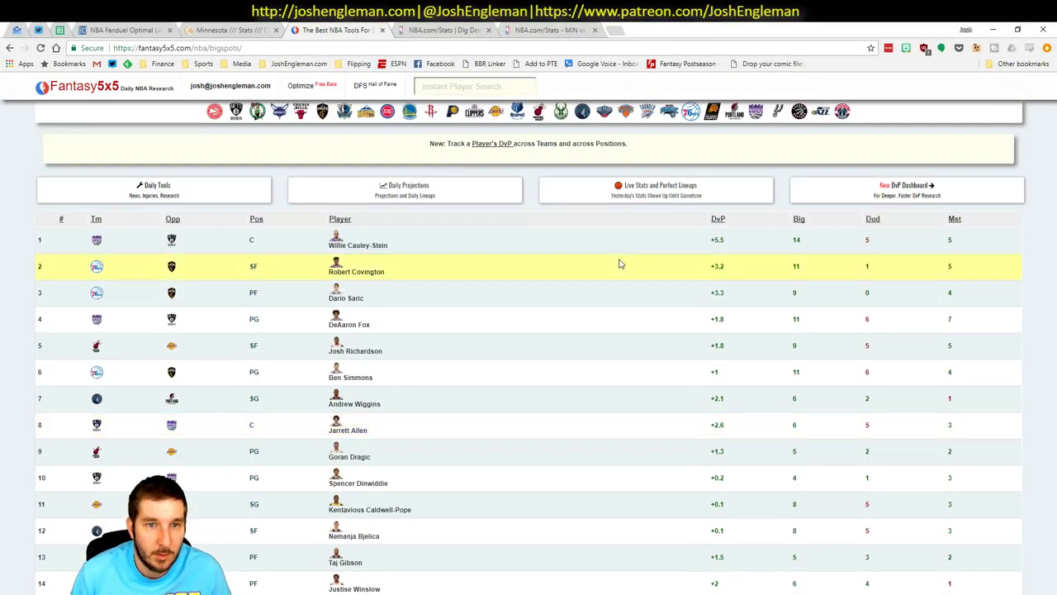
{"action": "scroll", "coordinate": [403, 278], "scroll_direction": "down", "scroll_amount": 2}
{"action": "scroll", "coordinate": [410, 274], "scroll_direction": "down", "scroll_amount": 3}
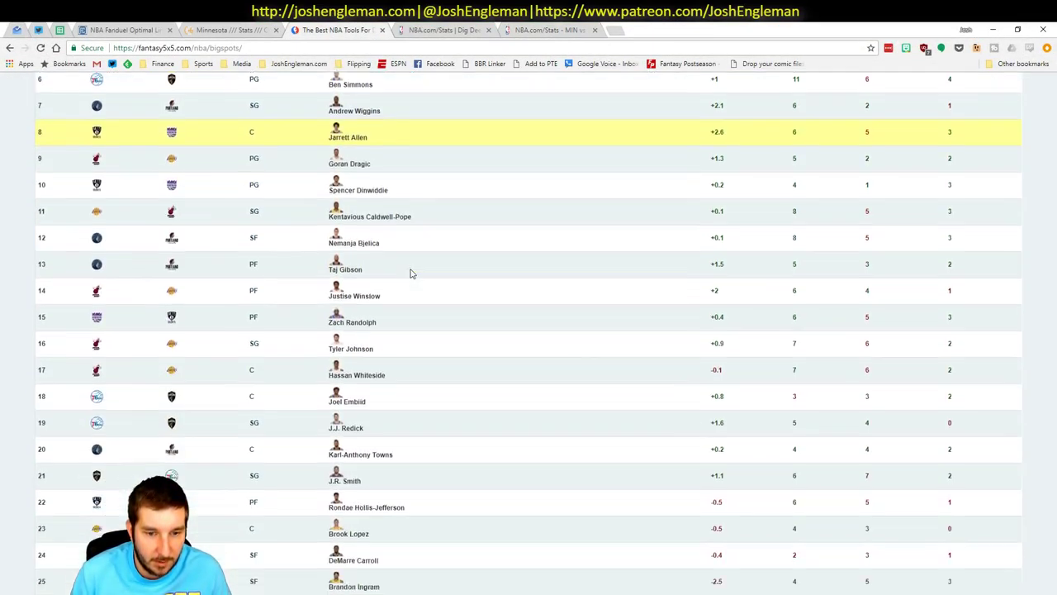
{"action": "key", "text": "ctrl+f"}
{"action": "type", "text": "bj"}
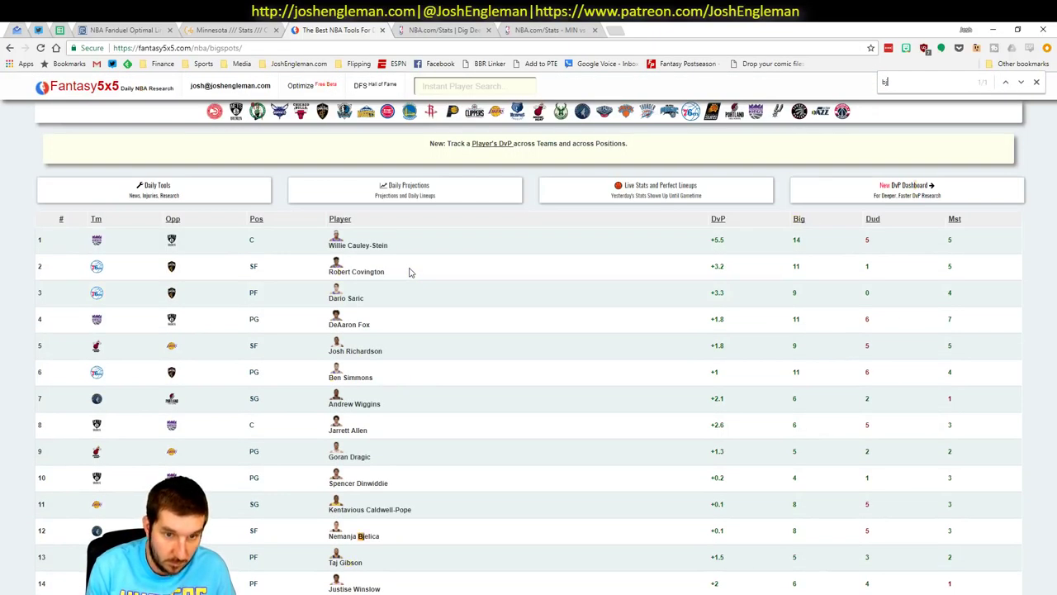
{"action": "type", "text": "e"}
{"action": "key", "text": "Escape"}
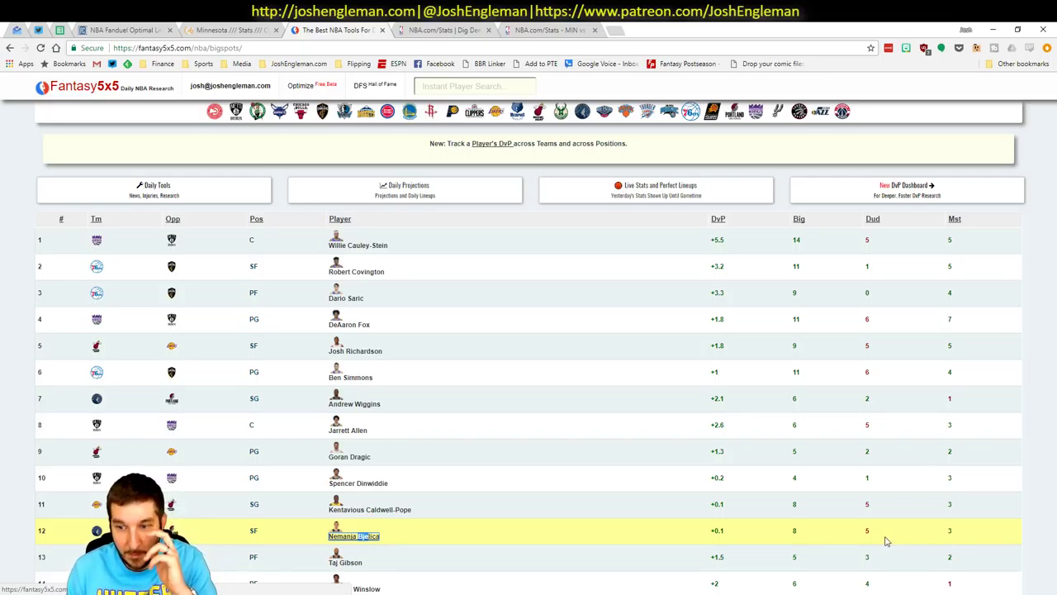
Step: Return to the Excel workbook and set Nemanja Bjelica's tier to 3
{"action": "key", "text": "alt+Tab"}
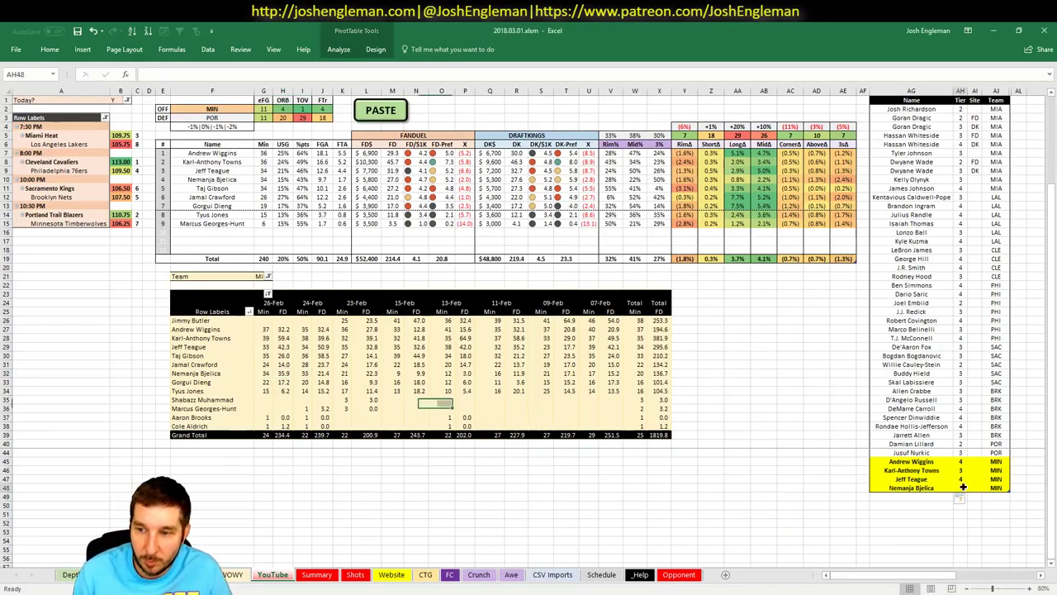
{"action": "left_click", "coordinate": [961, 487]}
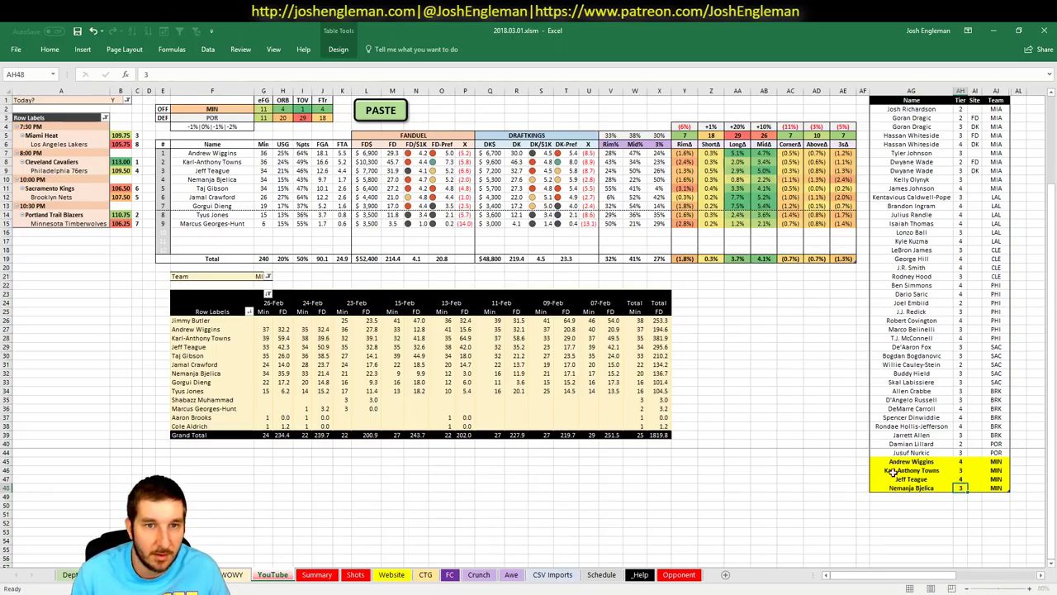
{"action": "key", "text": "Down"}
Step: Copy the names Taj Gibson and Jamal Crawford from the matchup table into the player list below Nemanja Bjelica, without source formatting
{"action": "left_click_drag", "start_coordinate": [239, 189], "coordinate": [236, 197]}
{"action": "key", "text": "ctrl+c"}
{"action": "right_click", "coordinate": [922, 495]}
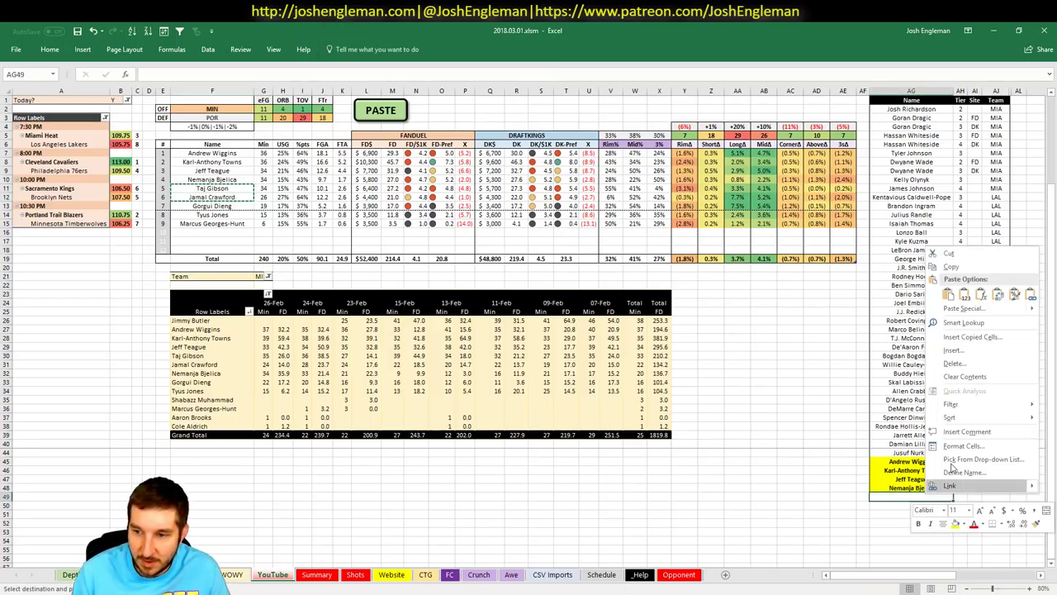
{"action": "left_click", "coordinate": [982, 294]}
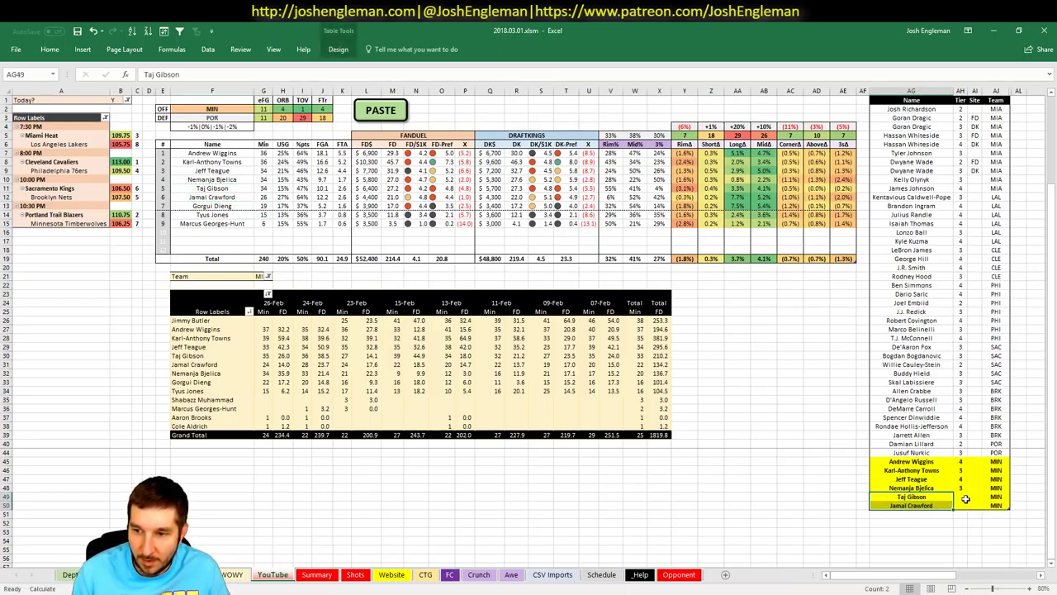
Step: Review Taj Gibson's minutes and fantasy points from recent games in the pivot table and set his tier to 4
{"action": "key", "text": "Right"}
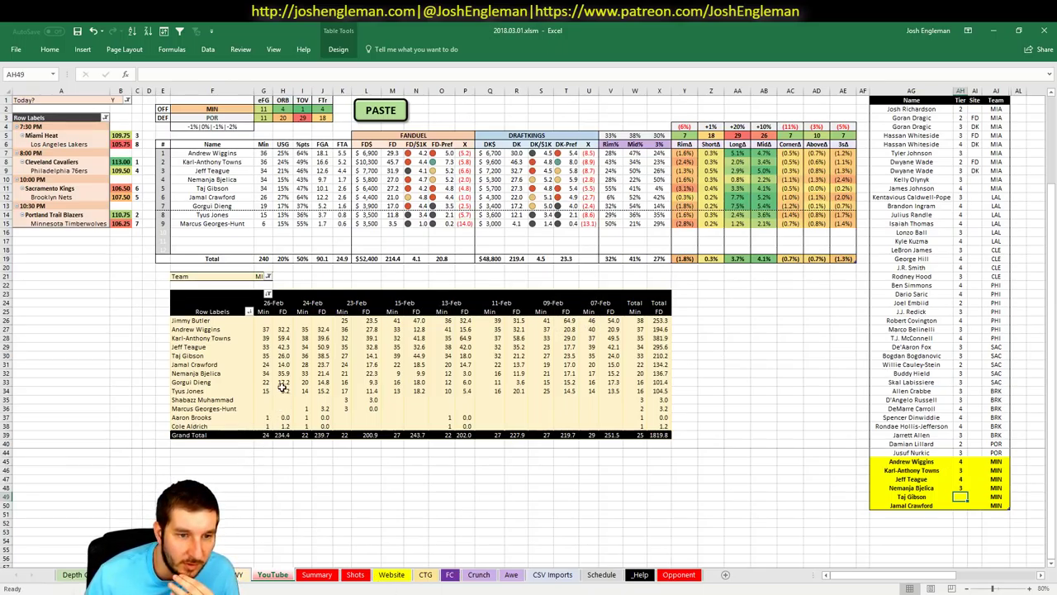
{"action": "left_click_drag", "start_coordinate": [258, 355], "coordinate": [621, 355]}
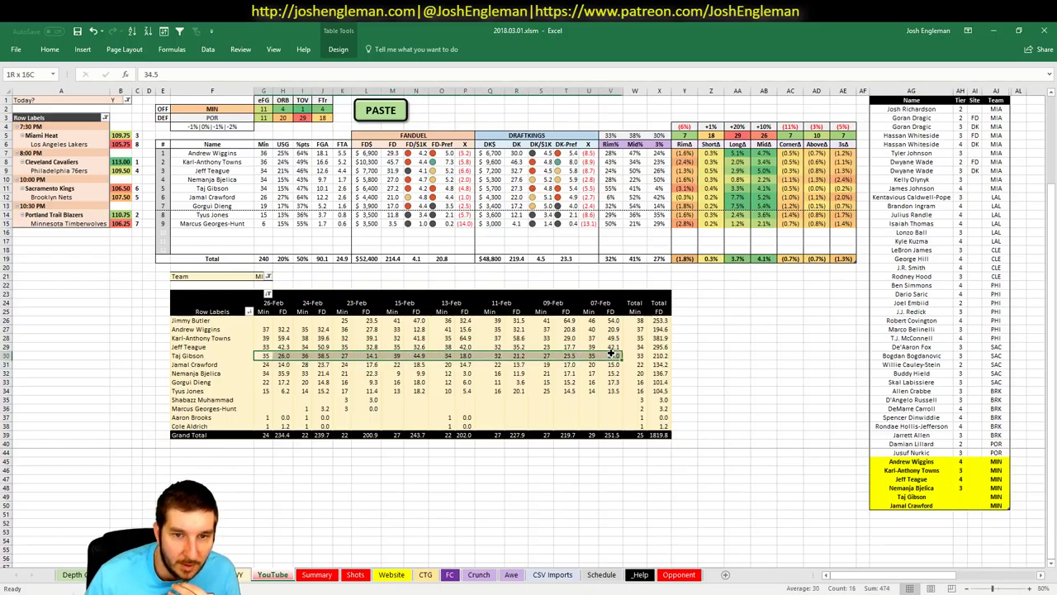
{"action": "left_click", "coordinate": [405, 355]}
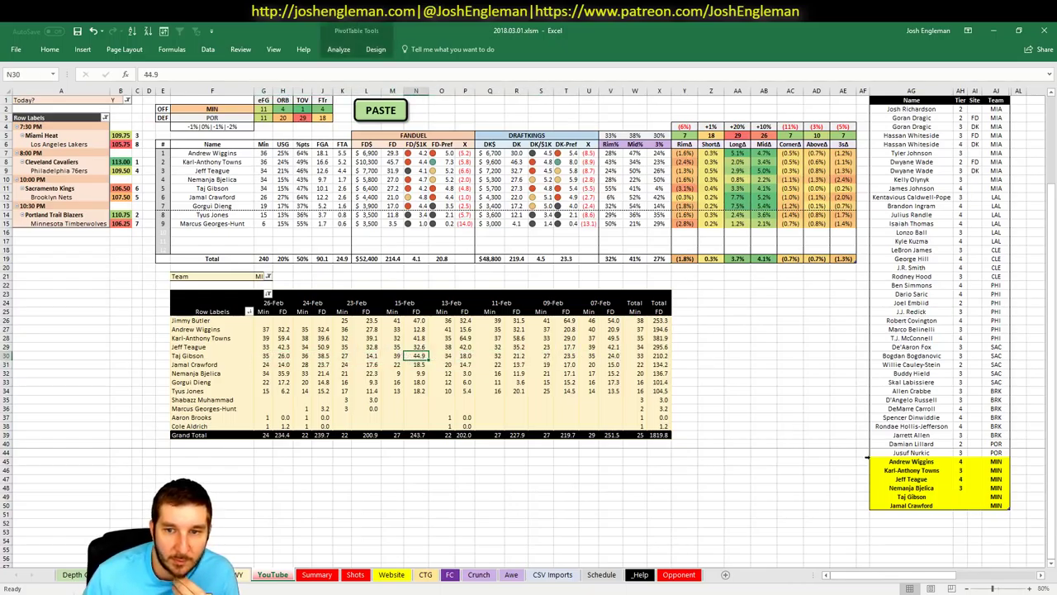
{"action": "left_click", "coordinate": [960, 498]}
{"action": "type", "text": "4"}
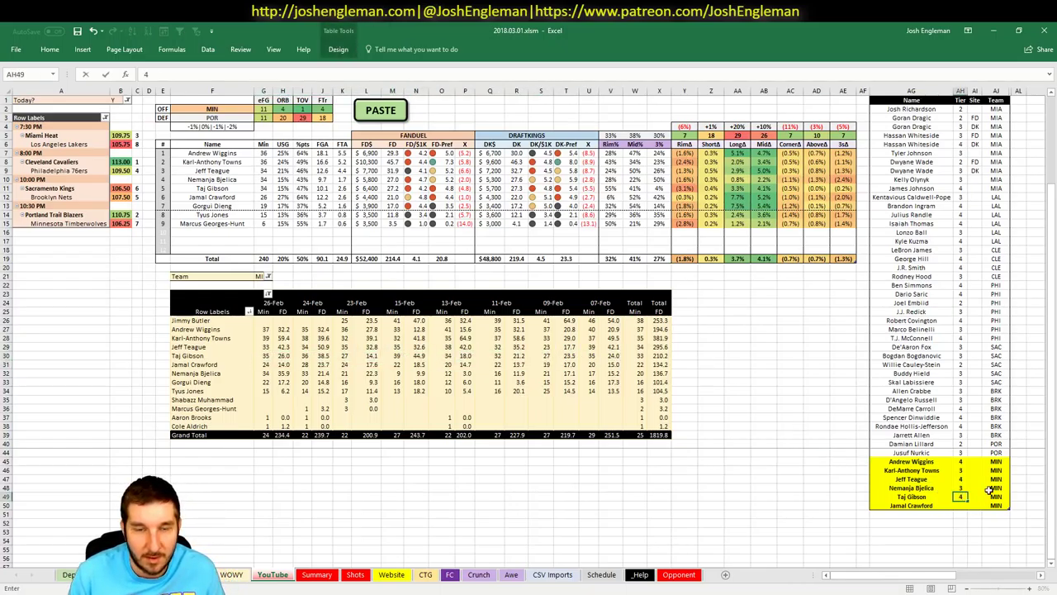
{"action": "key", "text": "Return"}
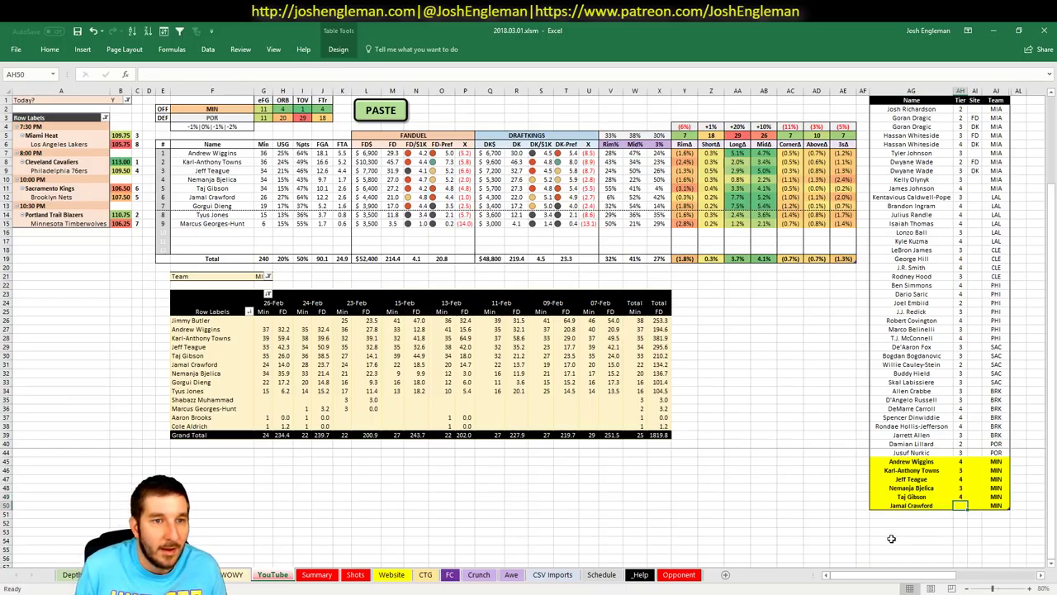
Step: Check the Fantasy5x5 big spots ranking, return to the Excel workbook, and set Jamal Crawford's tier to 4
{"action": "key", "text": "alt+Tab"}
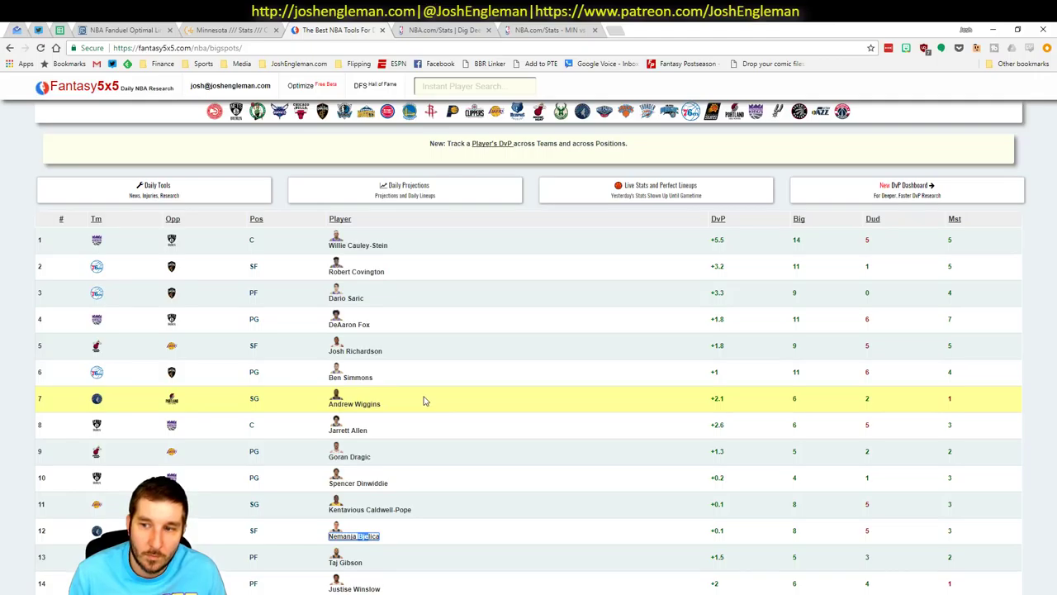
{"action": "key", "text": "alt+Tab"}
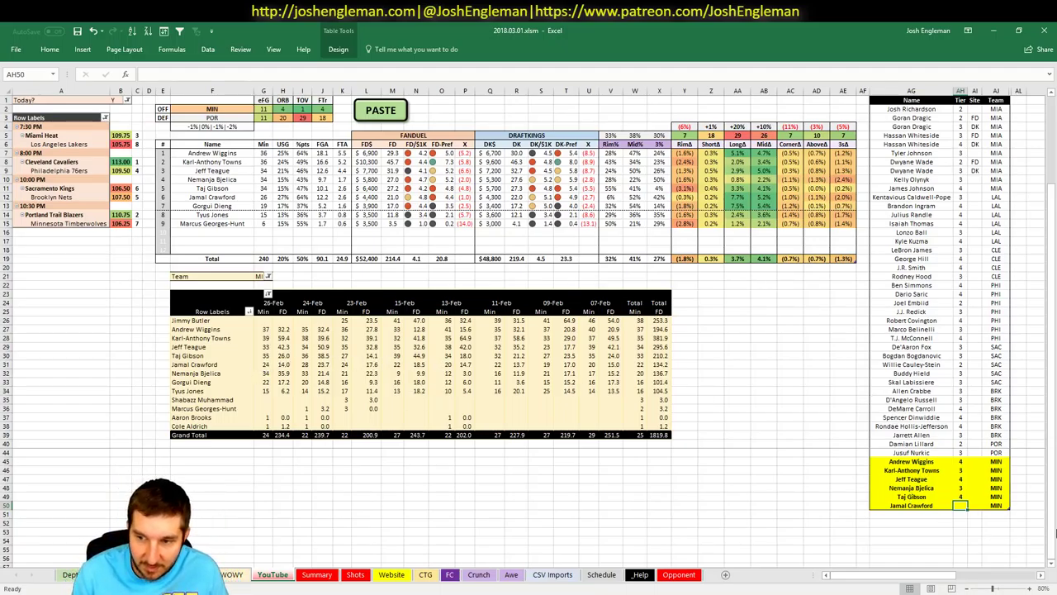
{"action": "type", "text": "4"}
{"action": "key", "text": "Return"}
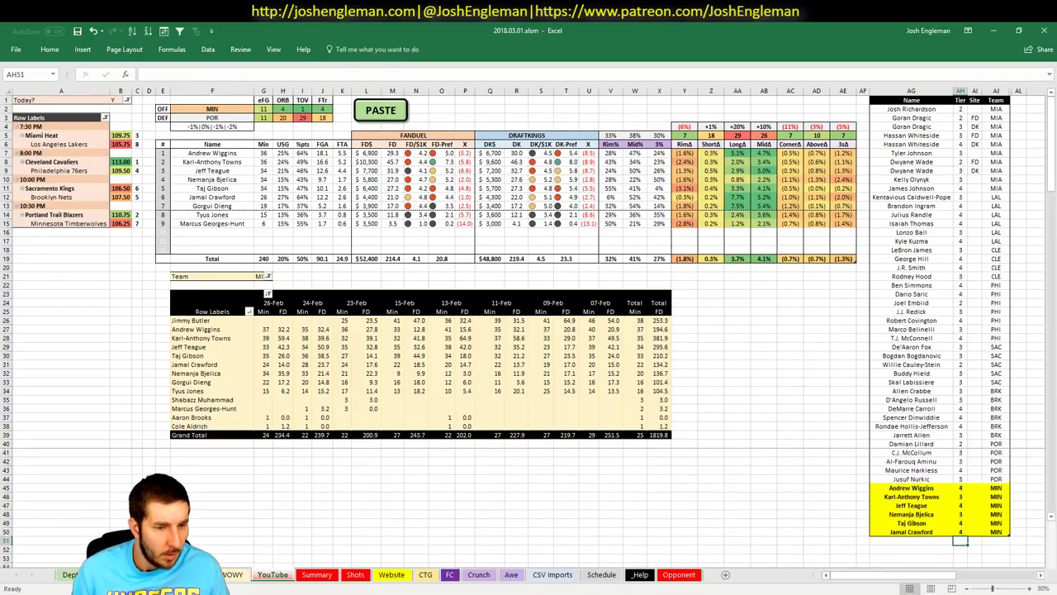
Step: Refresh the pivot tables on the projections sheet with the new tiers and copy the FanDuel projections
{"action": "key", "text": "ctrl+Page_Down"}
{"action": "left_click", "coordinate": [442, 208]}
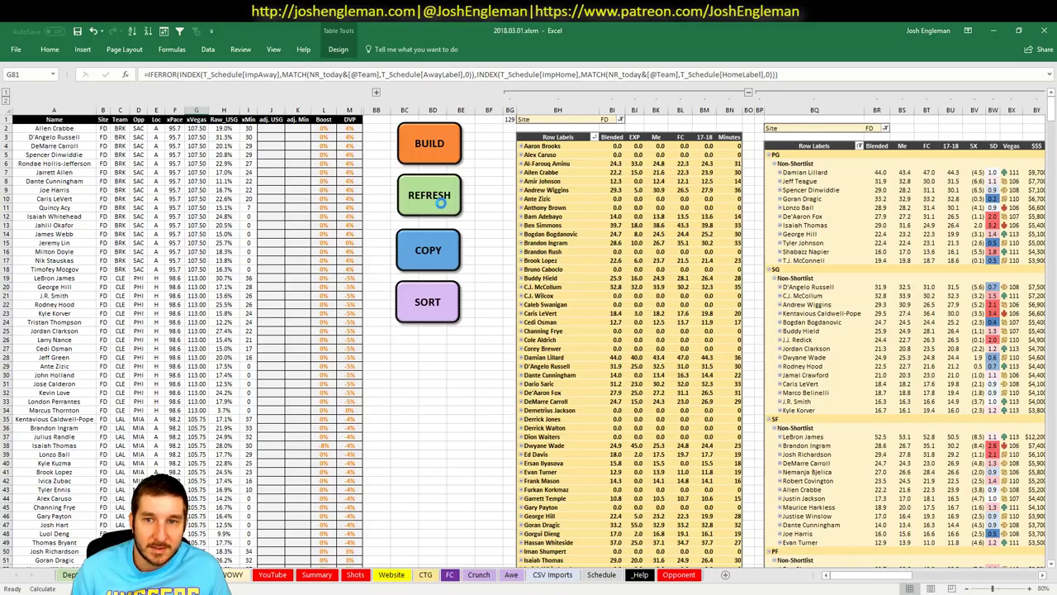
{"action": "left_click", "coordinate": [413, 261]}
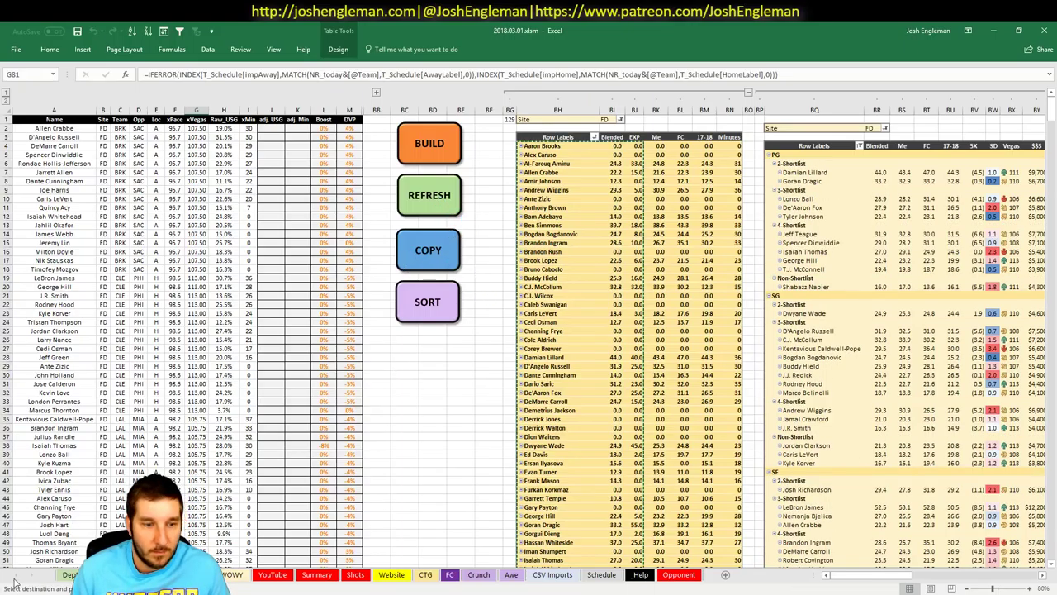
Step: Switch to FantasyCruncher, paste the copied projections into the FanDuel player projections table, upload them, and dismiss the player errors
{"action": "key", "text": "alt+Tab"}
{"action": "left_click", "coordinate": [132, 30]}
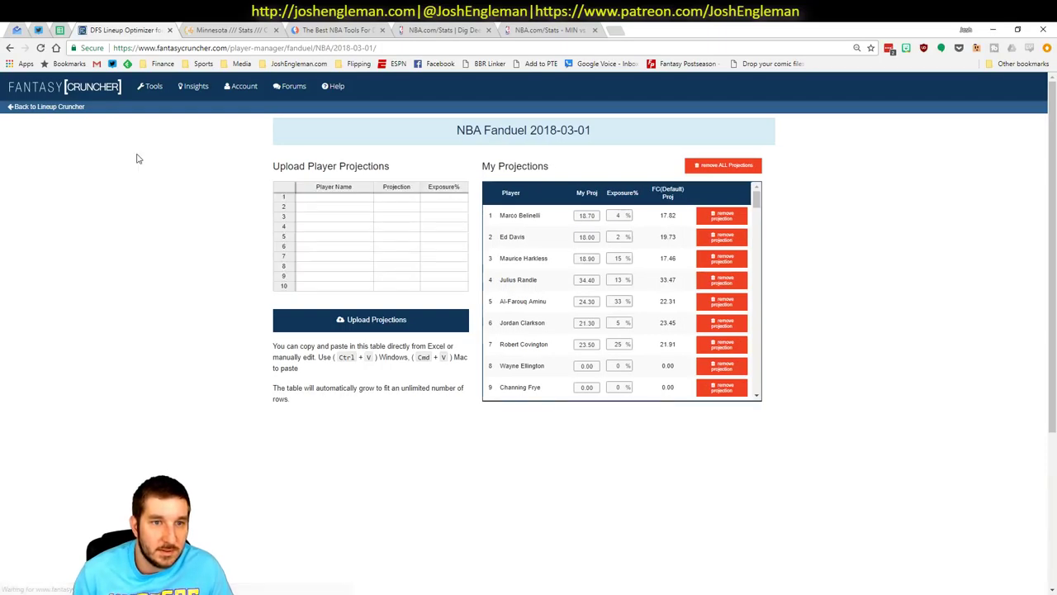
{"action": "left_click", "coordinate": [322, 193]}
{"action": "key", "text": "ctrl+v"}
{"action": "left_click", "coordinate": [405, 319]}
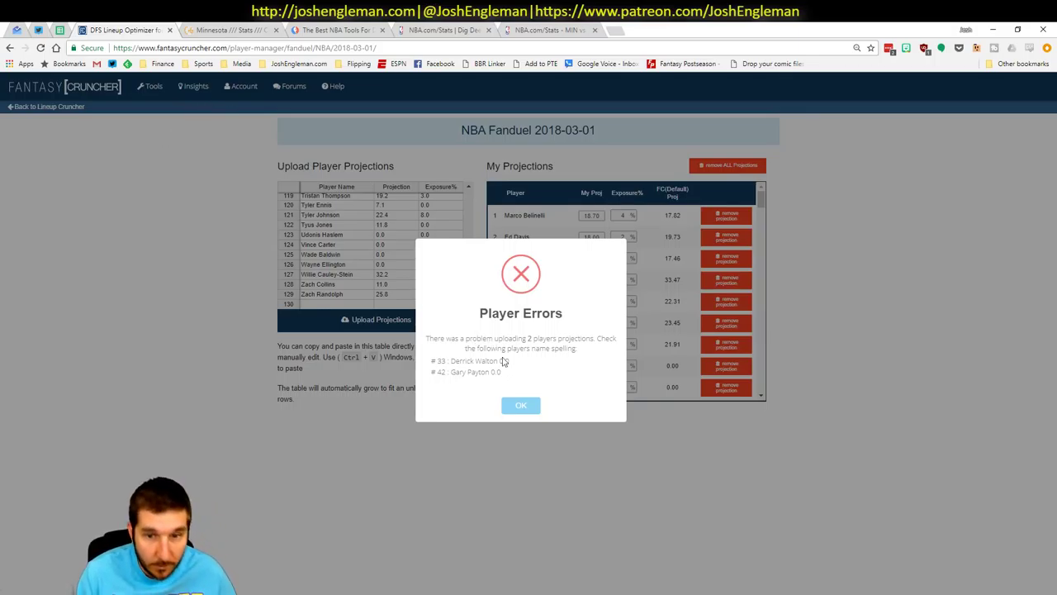
{"action": "left_click", "coordinate": [521, 405]}
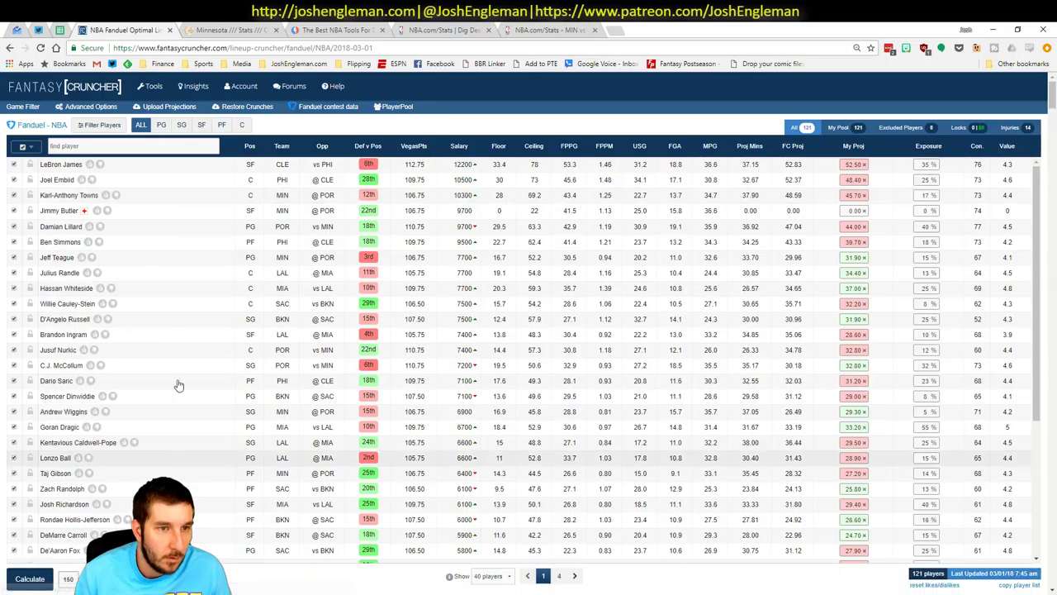
Step: Configure the advanced options with 10% randomness, a maximum of 4 players per team, 1 unique player, and 100% exposure for all players
{"action": "left_click", "coordinate": [62, 106]}
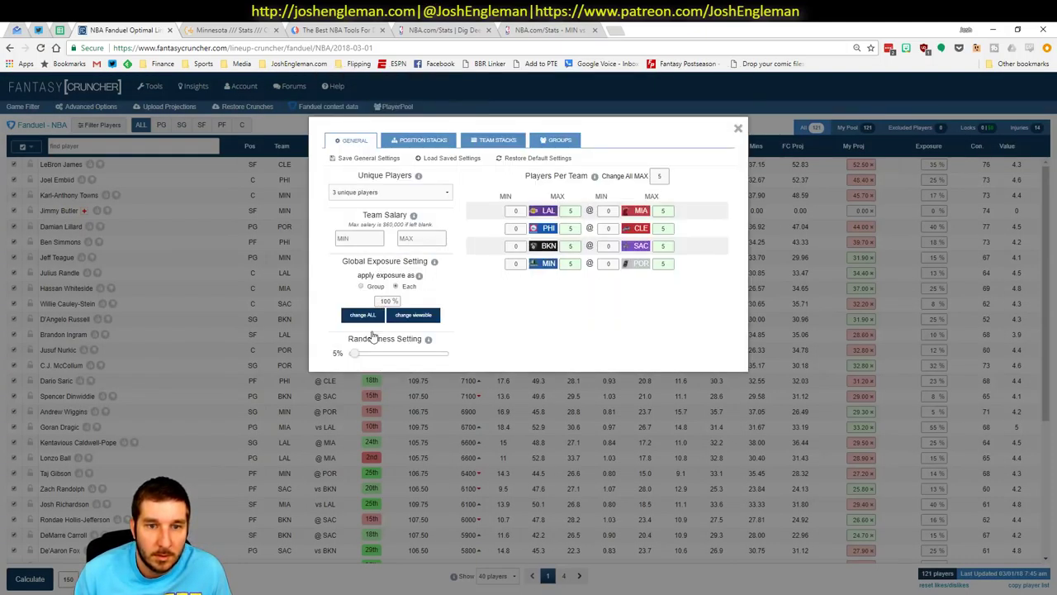
{"action": "left_click_drag", "start_coordinate": [354, 354], "coordinate": [361, 358]}
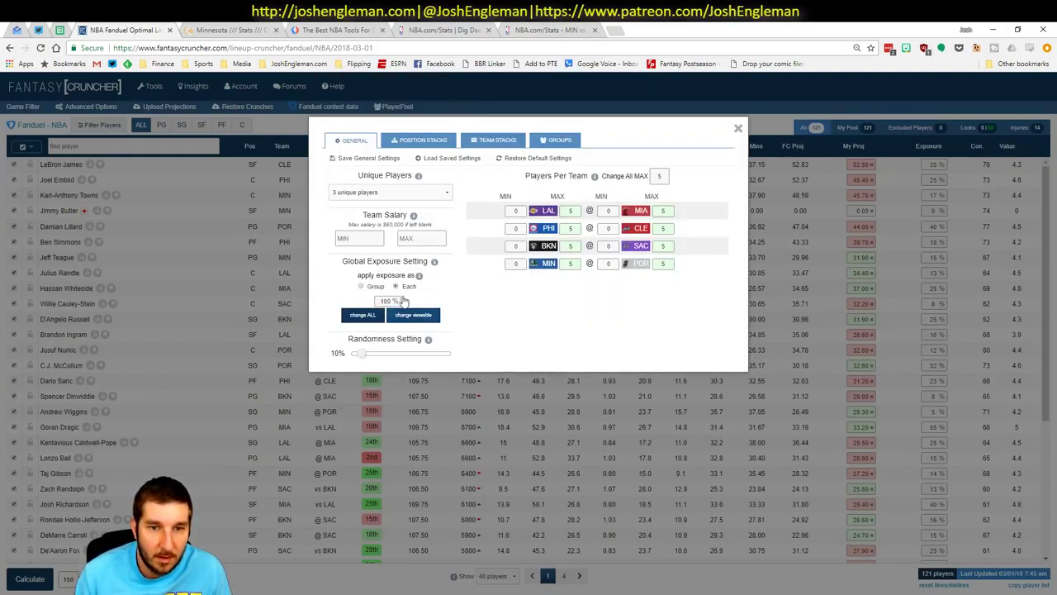
{"action": "left_click", "coordinate": [661, 183]}
{"action": "left_click", "coordinate": [413, 193]}
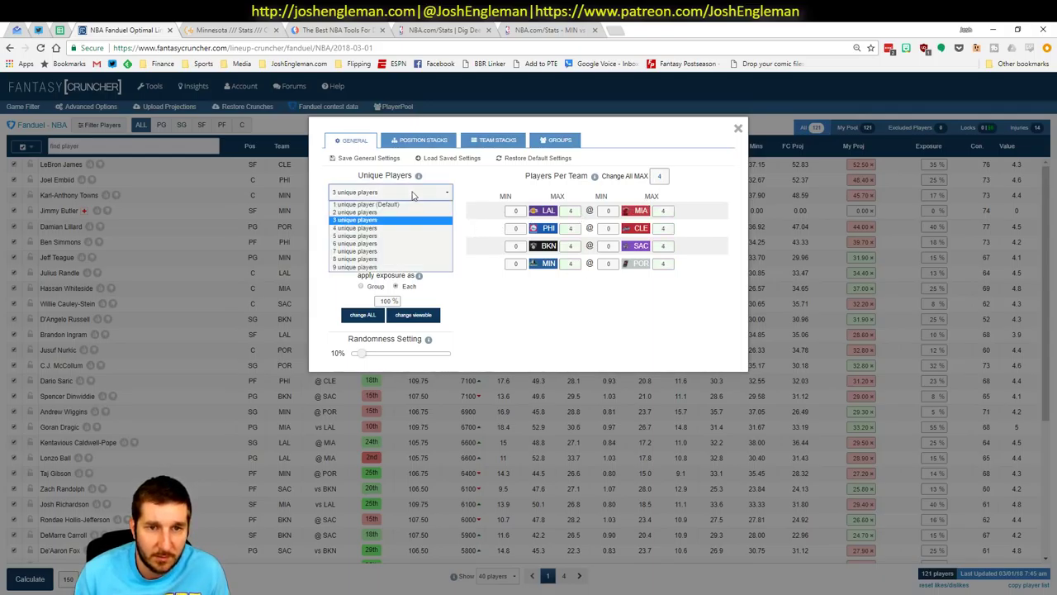
{"action": "left_click", "coordinate": [401, 204]}
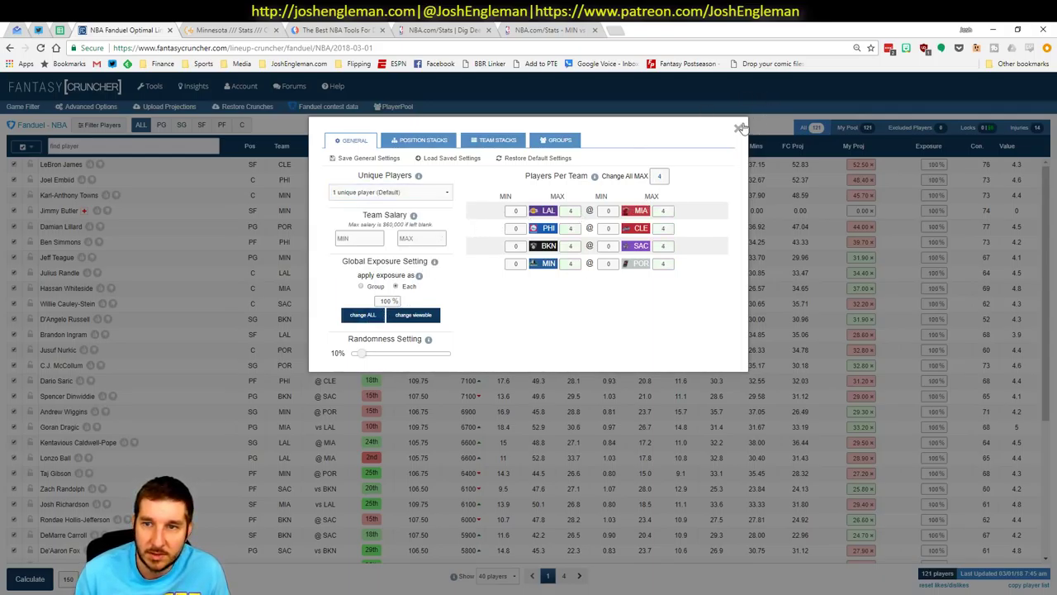
{"action": "left_click", "coordinate": [337, 409]}
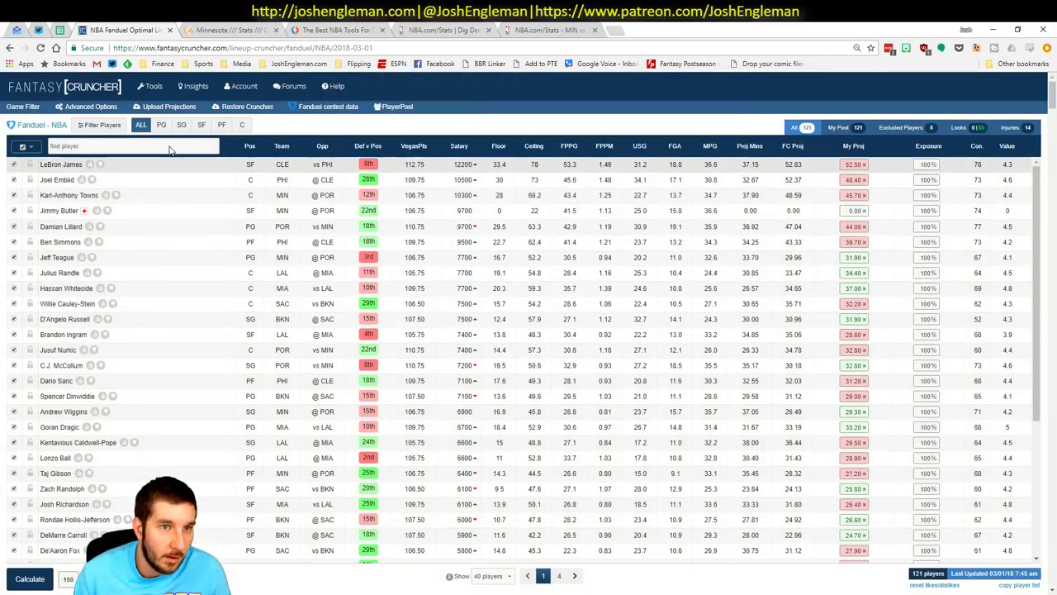
Step: Calculate 150 FanDuel lineups and close the Crunch_4 results
{"action": "left_click", "coordinate": [29, 580]}
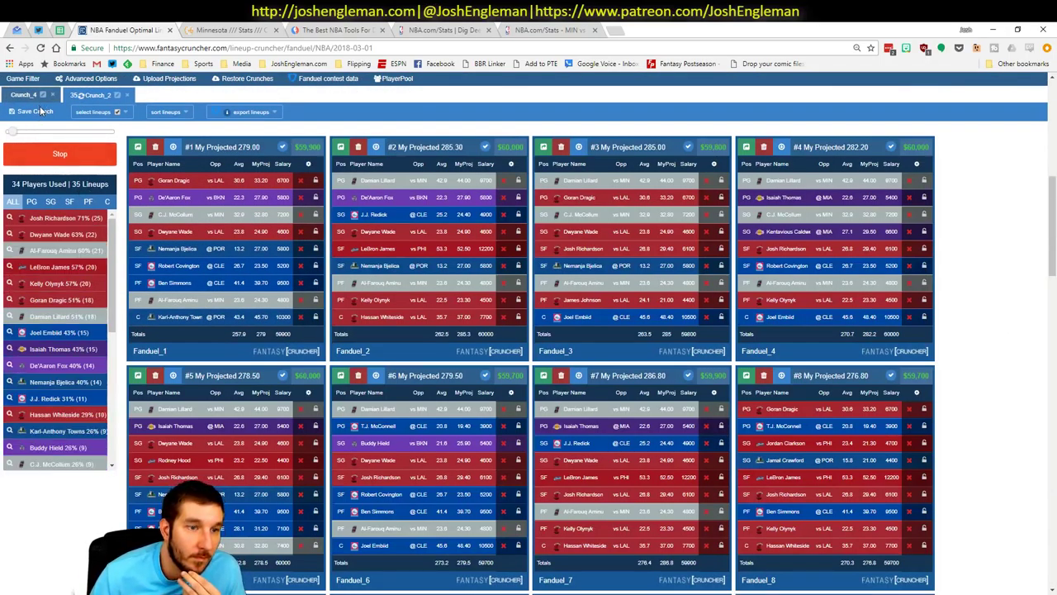
{"action": "left_click", "coordinate": [52, 95]}
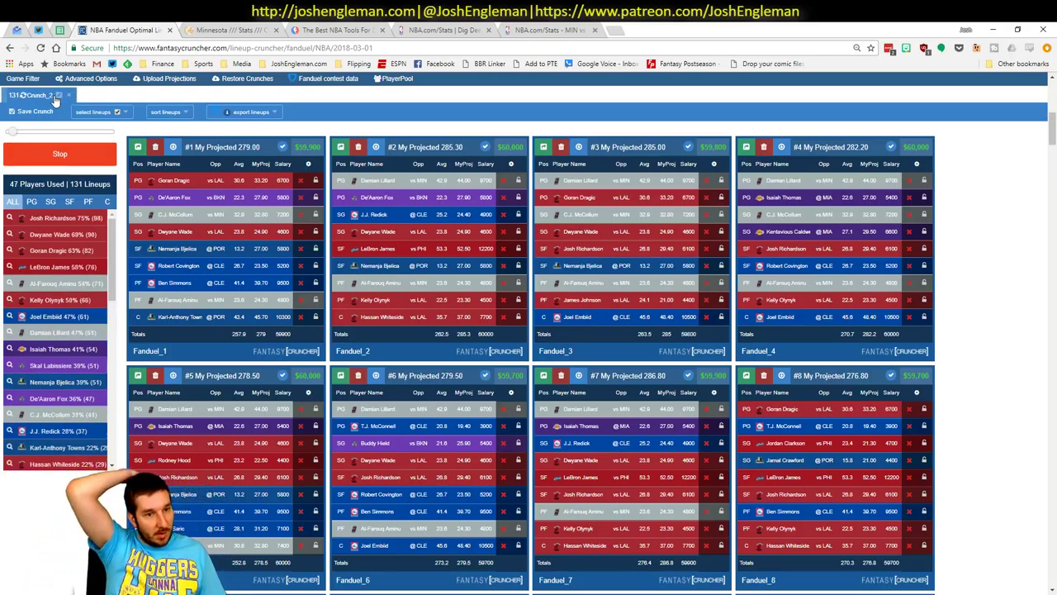
Step: Sort the lineups by My Projected in descending order and filter them to those with LeBron James and Josh Richardson
{"action": "left_click", "coordinate": [167, 112]}
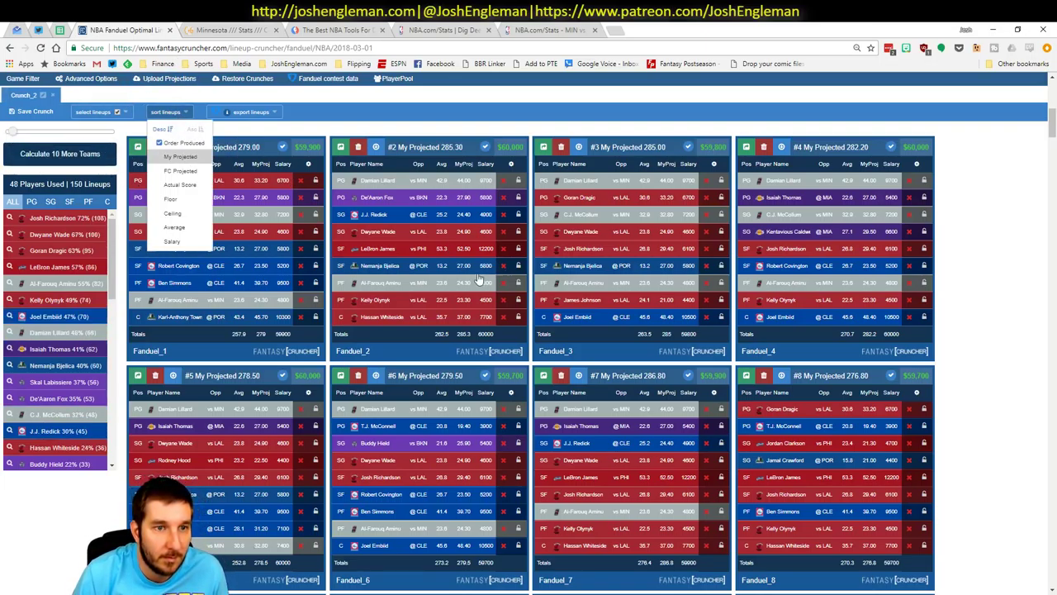
{"action": "left_click", "coordinate": [182, 156]}
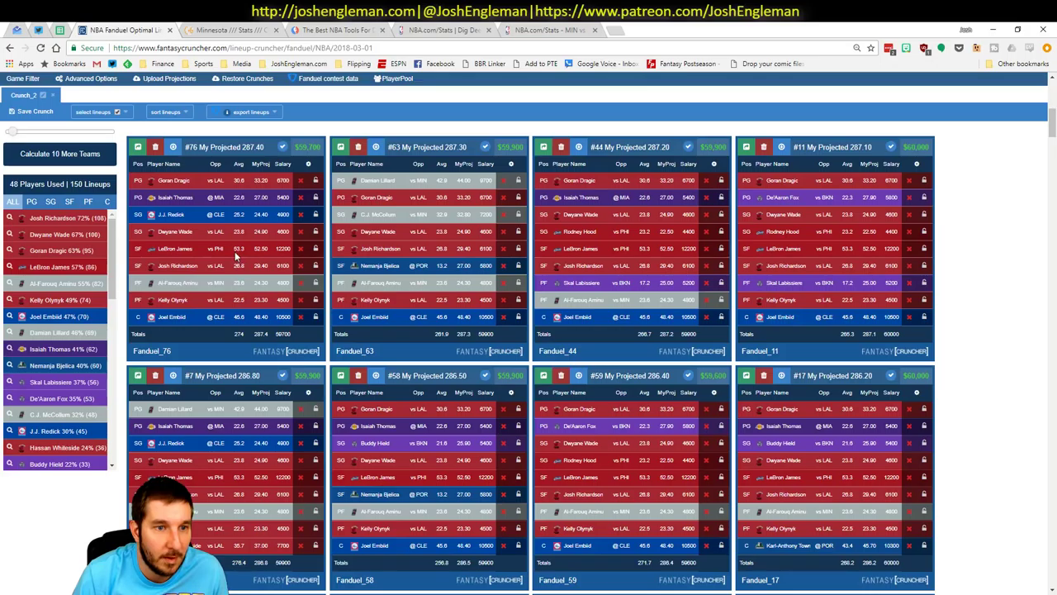
{"action": "left_click", "coordinate": [70, 202]}
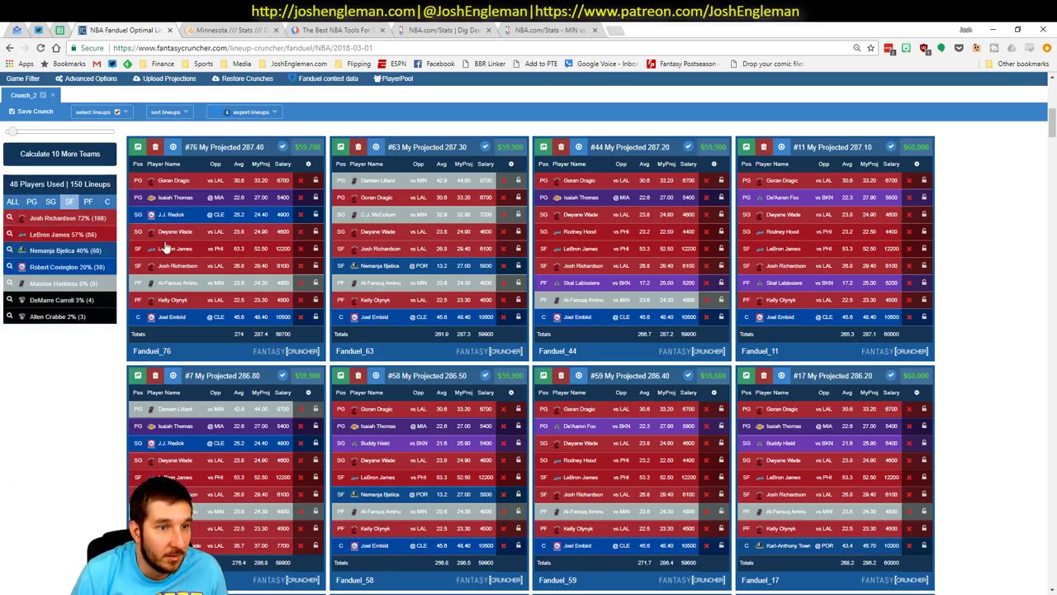
{"action": "left_click", "coordinate": [11, 233]}
{"action": "left_click", "coordinate": [10, 241]}
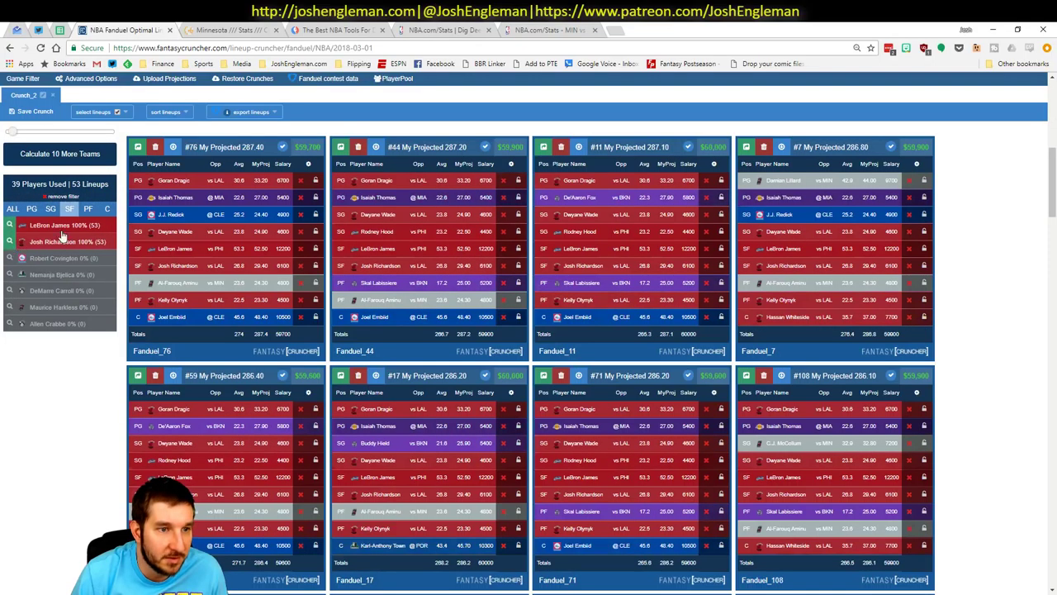
Step: Narrow the lineups to those with Joel Embiid at center and review the point guard exposures
{"action": "left_click", "coordinate": [107, 209]}
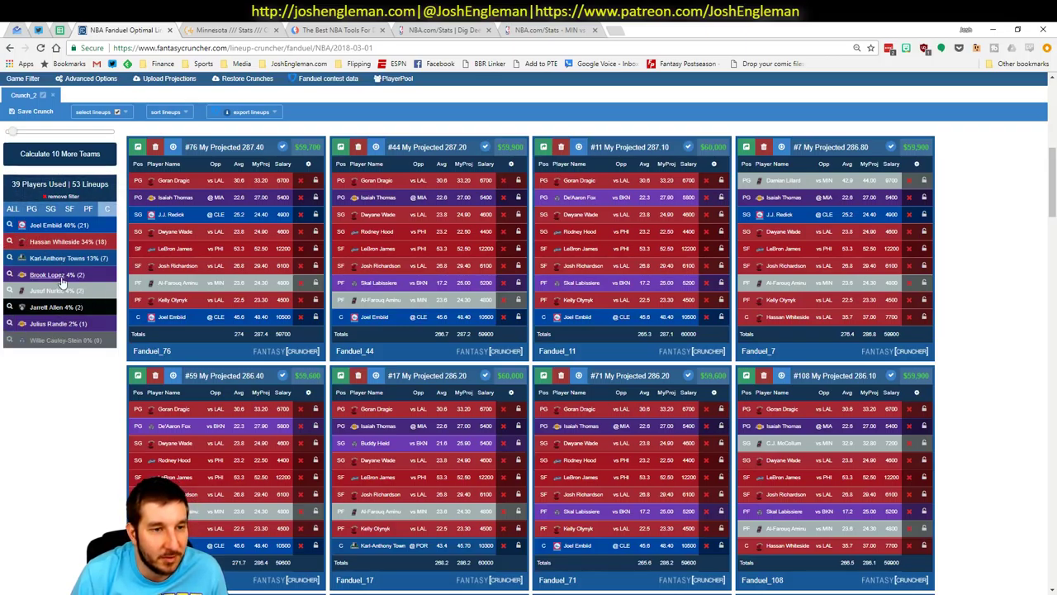
{"action": "left_click", "coordinate": [20, 225]}
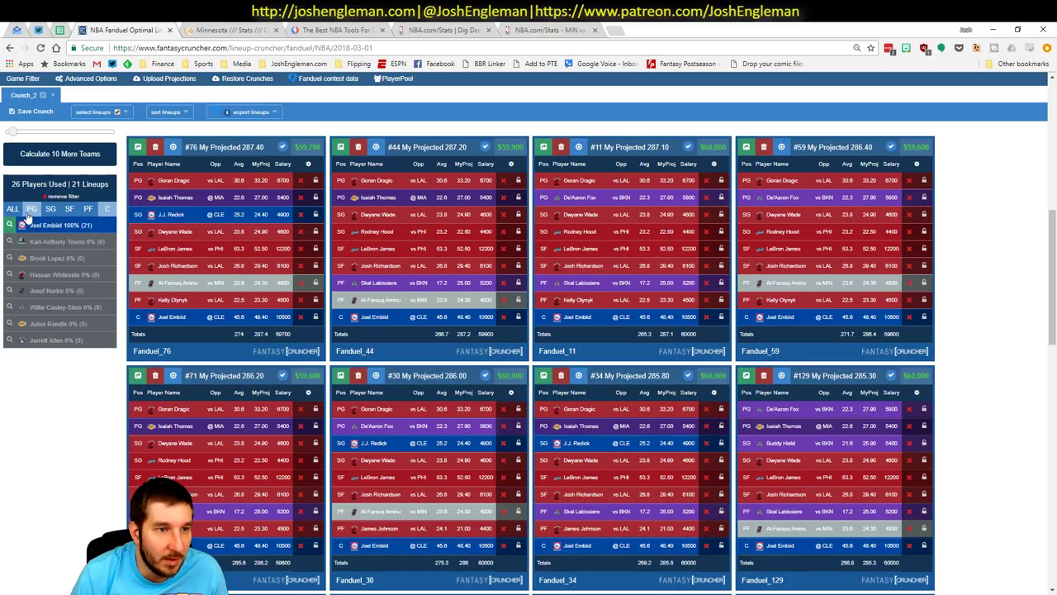
{"action": "left_click", "coordinate": [31, 210]}
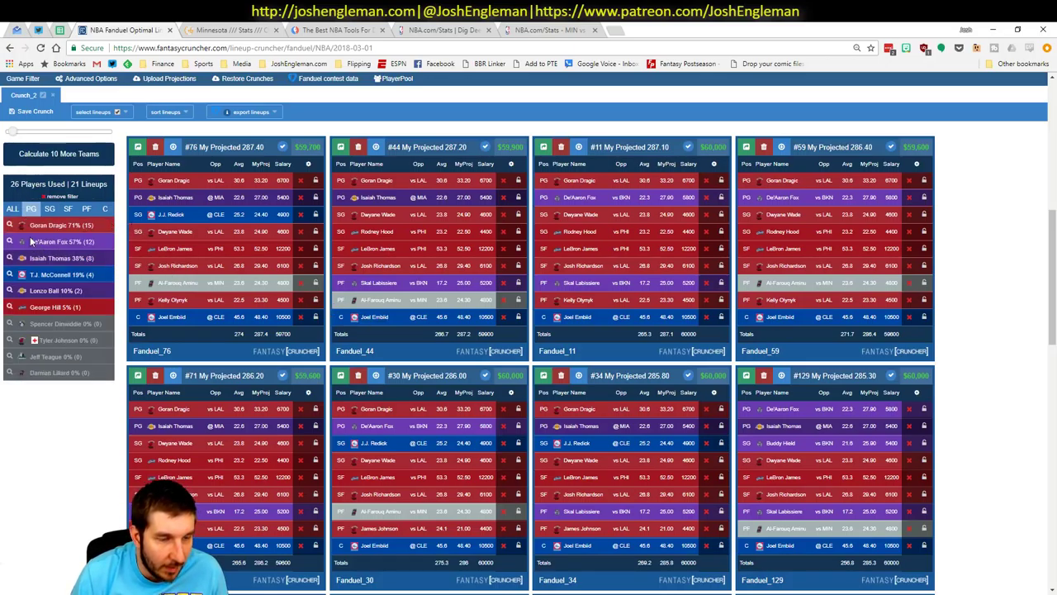
{"action": "key", "text": "alt+Tab"}
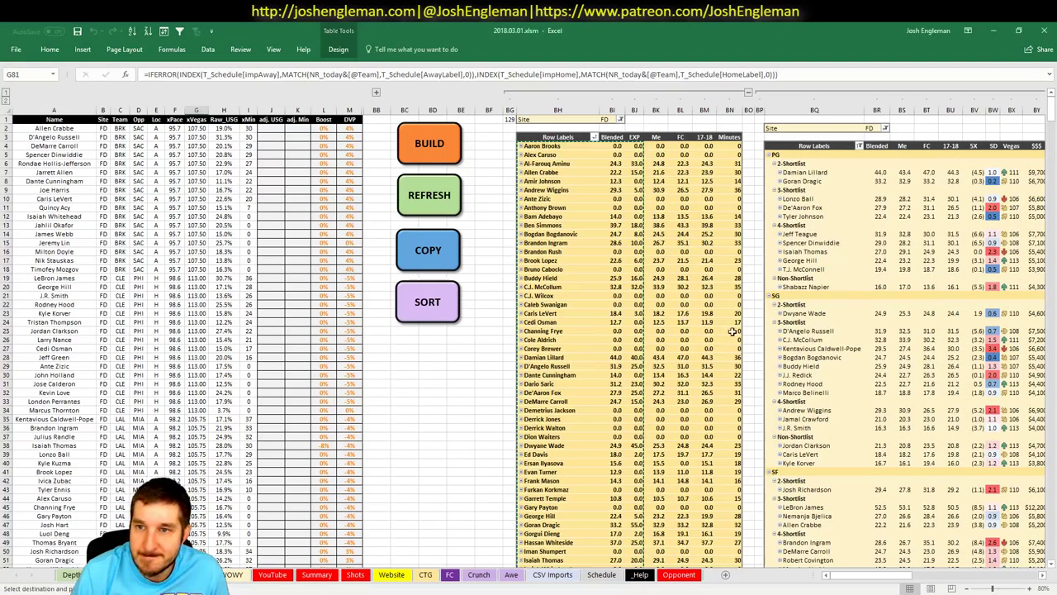
{"action": "key", "text": "alt+Tab"}
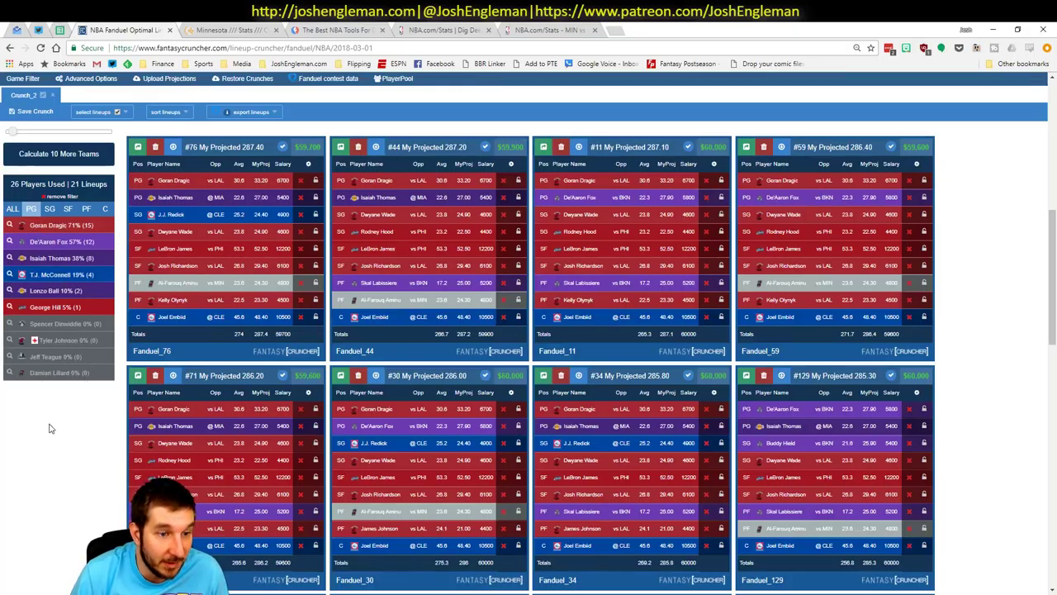